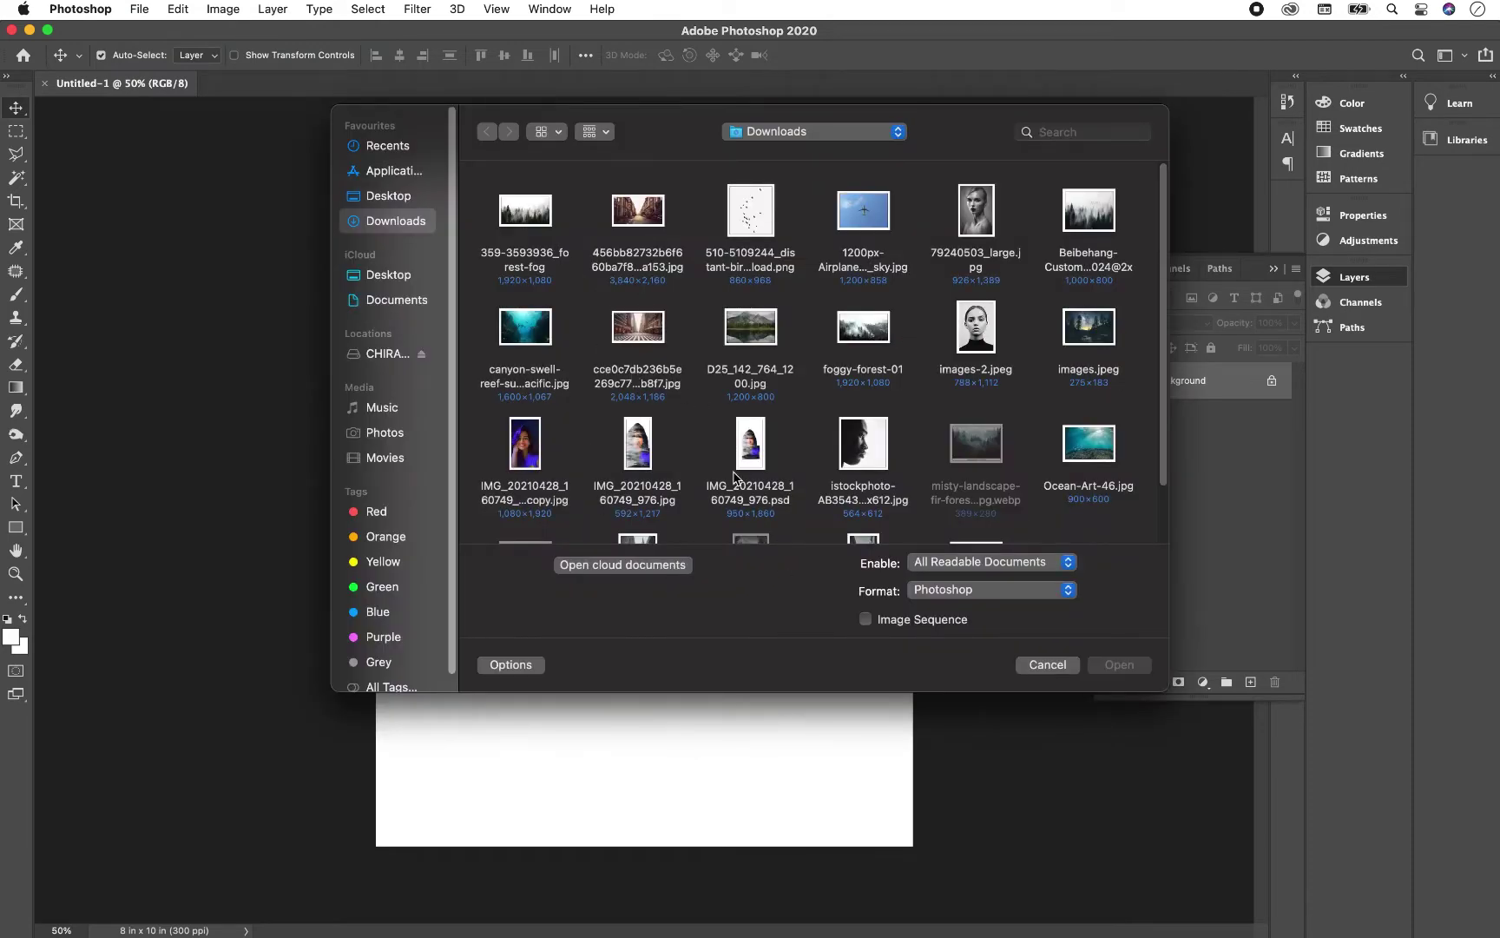
Step: Open the portrait photo 79240503_large.jpg from the Downloads folder
{"action": "left_click", "coordinate": [976, 233]}
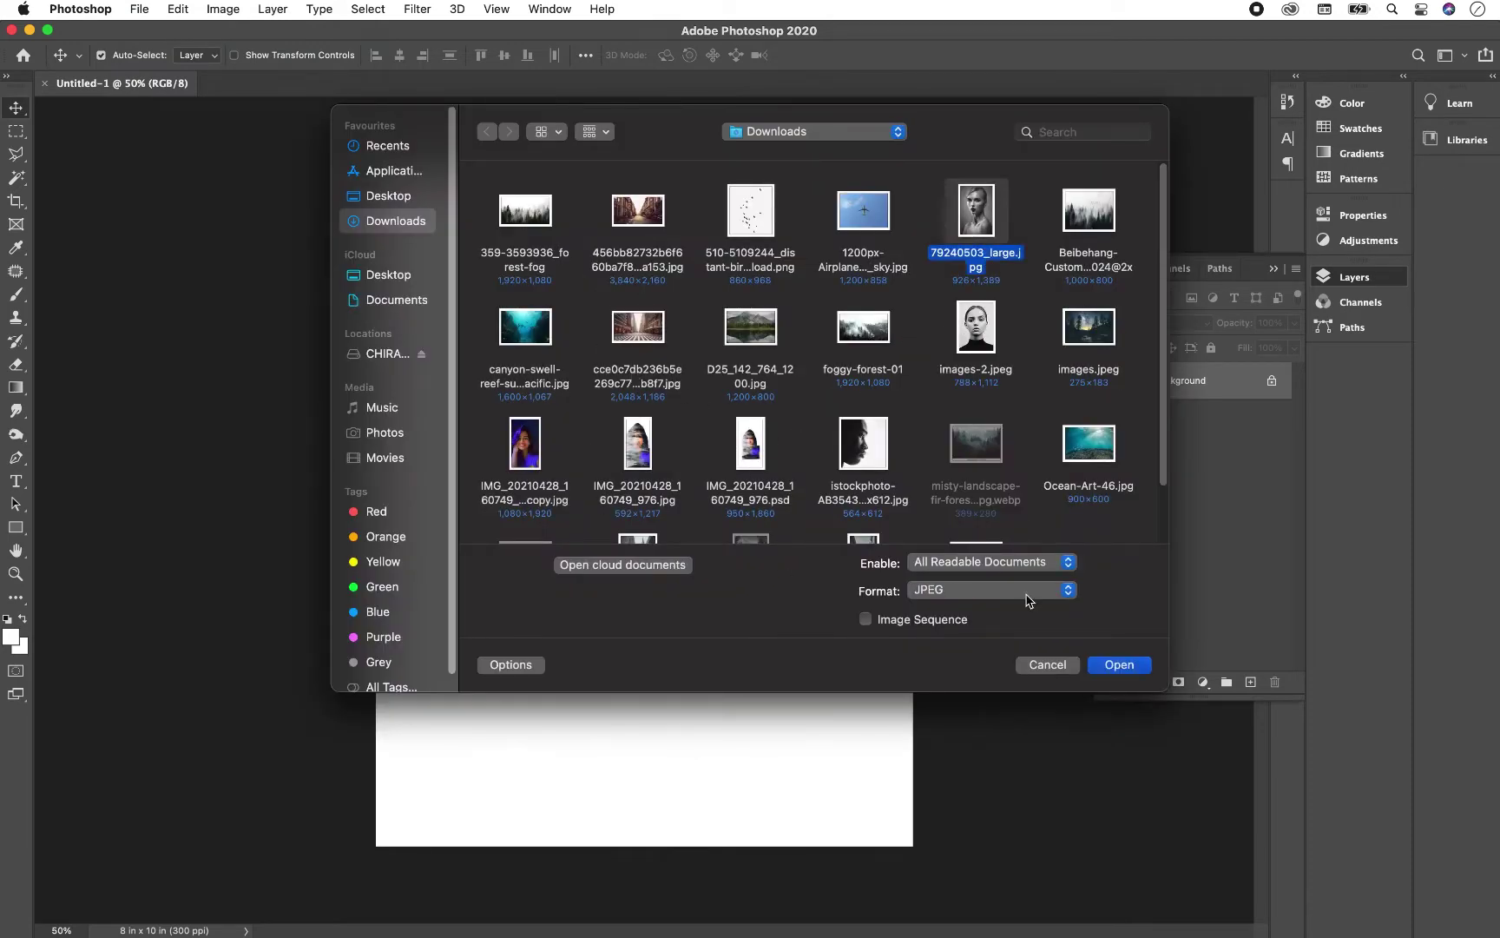
{"action": "left_click", "coordinate": [1121, 666]}
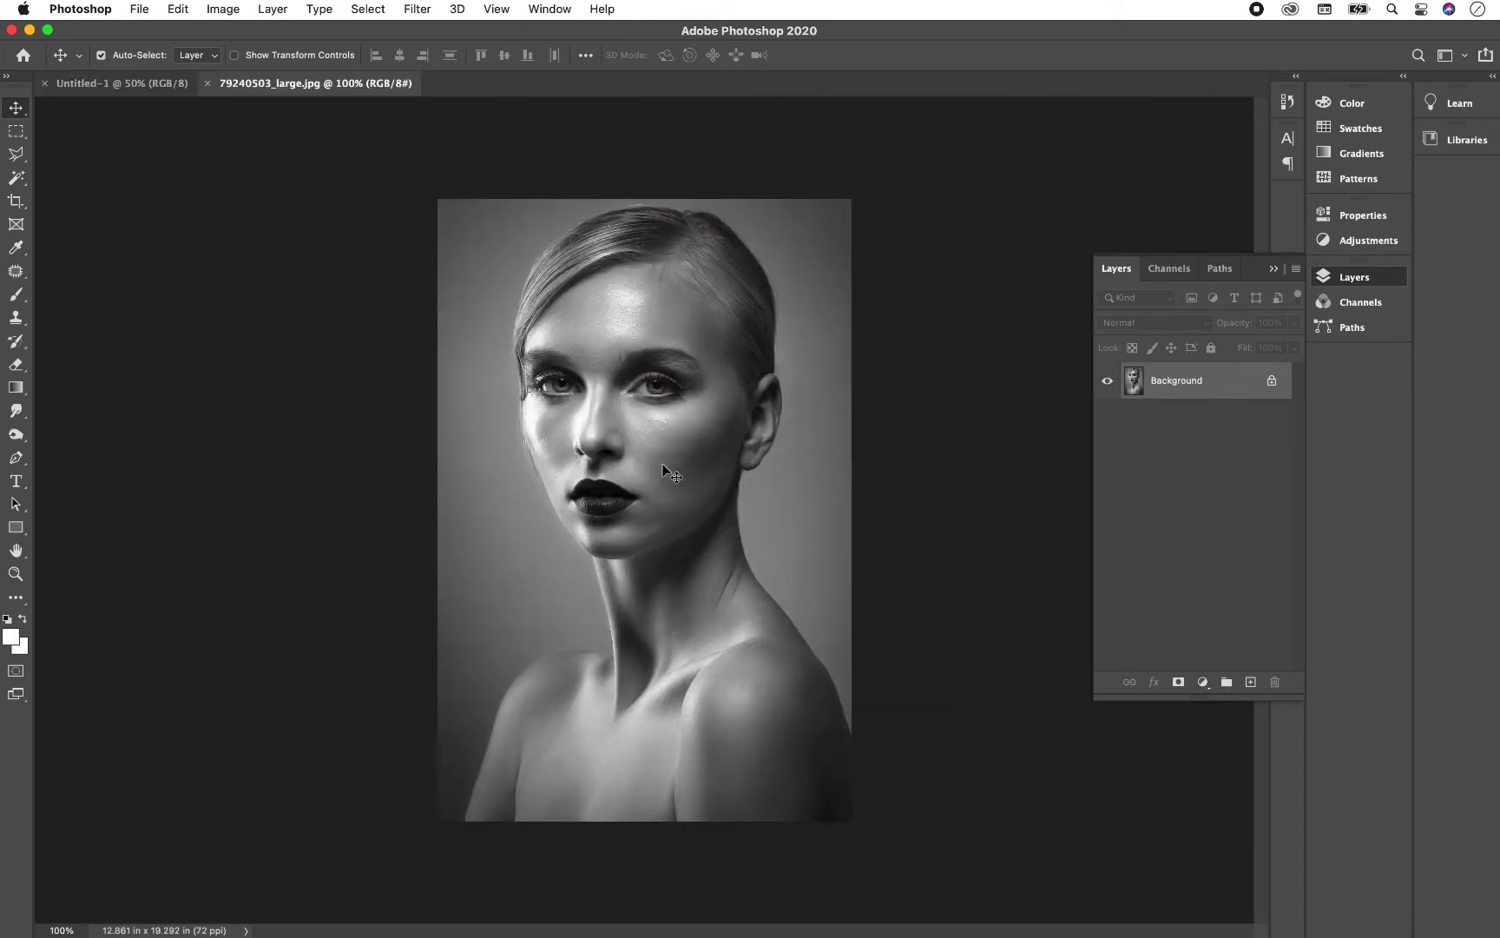
Step: Start a Pen path at the photo's lower edge and trace the woman's left-hand arm and shoulder outline
{"action": "scroll", "coordinate": [680, 515], "scroll_direction": "up", "scroll_amount": 3}
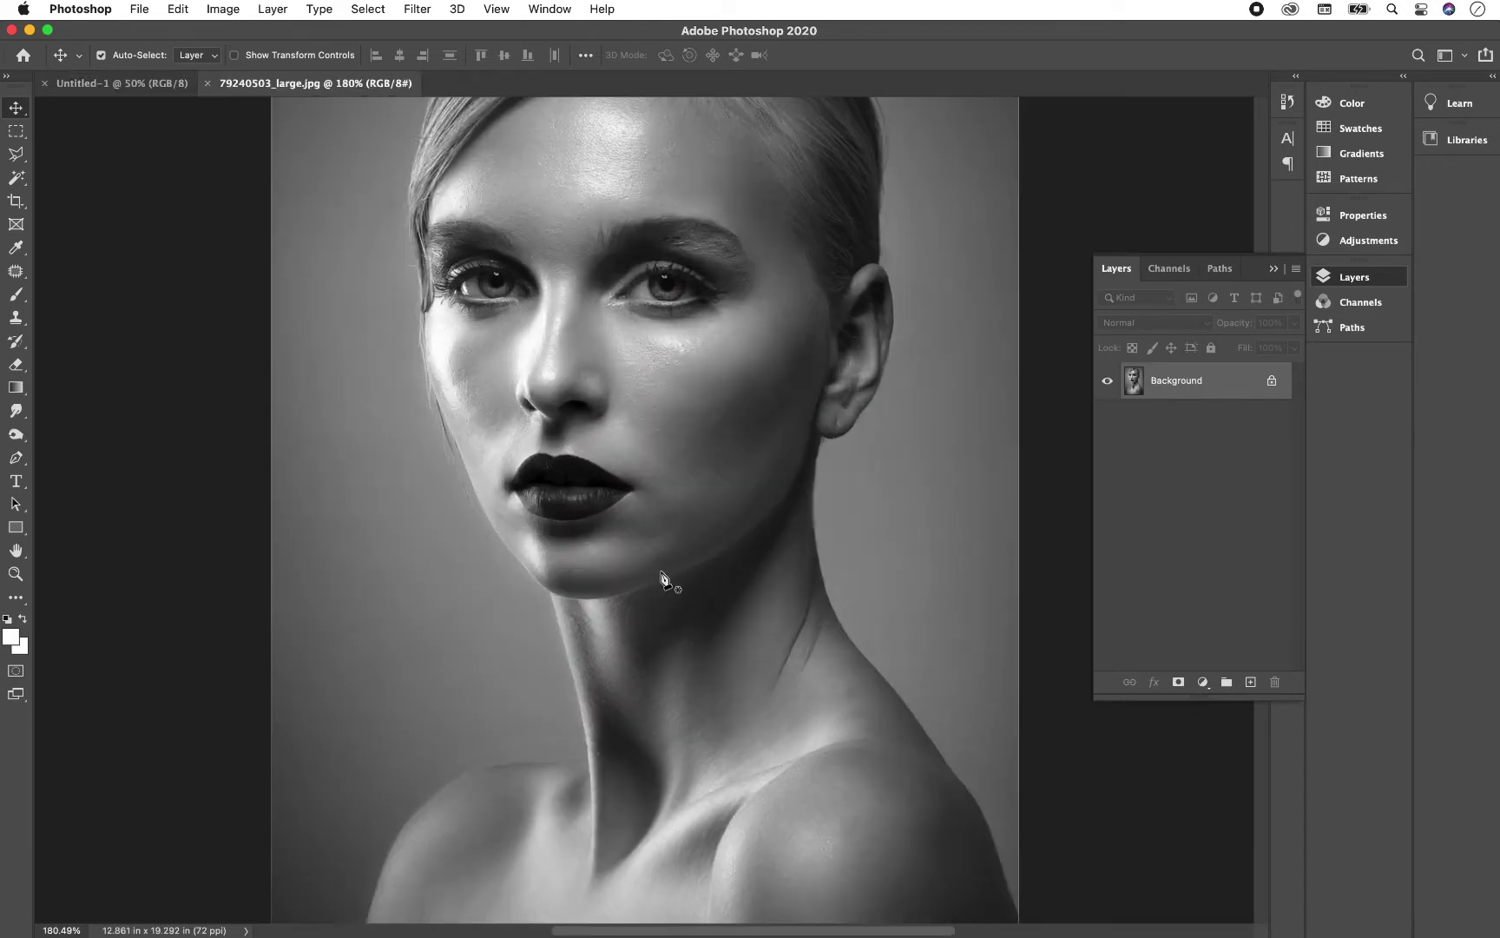
{"action": "key", "text": "p"}
{"action": "scroll", "coordinate": [631, 661], "scroll_direction": "up", "scroll_amount": 2}
{"action": "left_click_drag", "start_coordinate": [581, 752], "coordinate": [687, 479]}
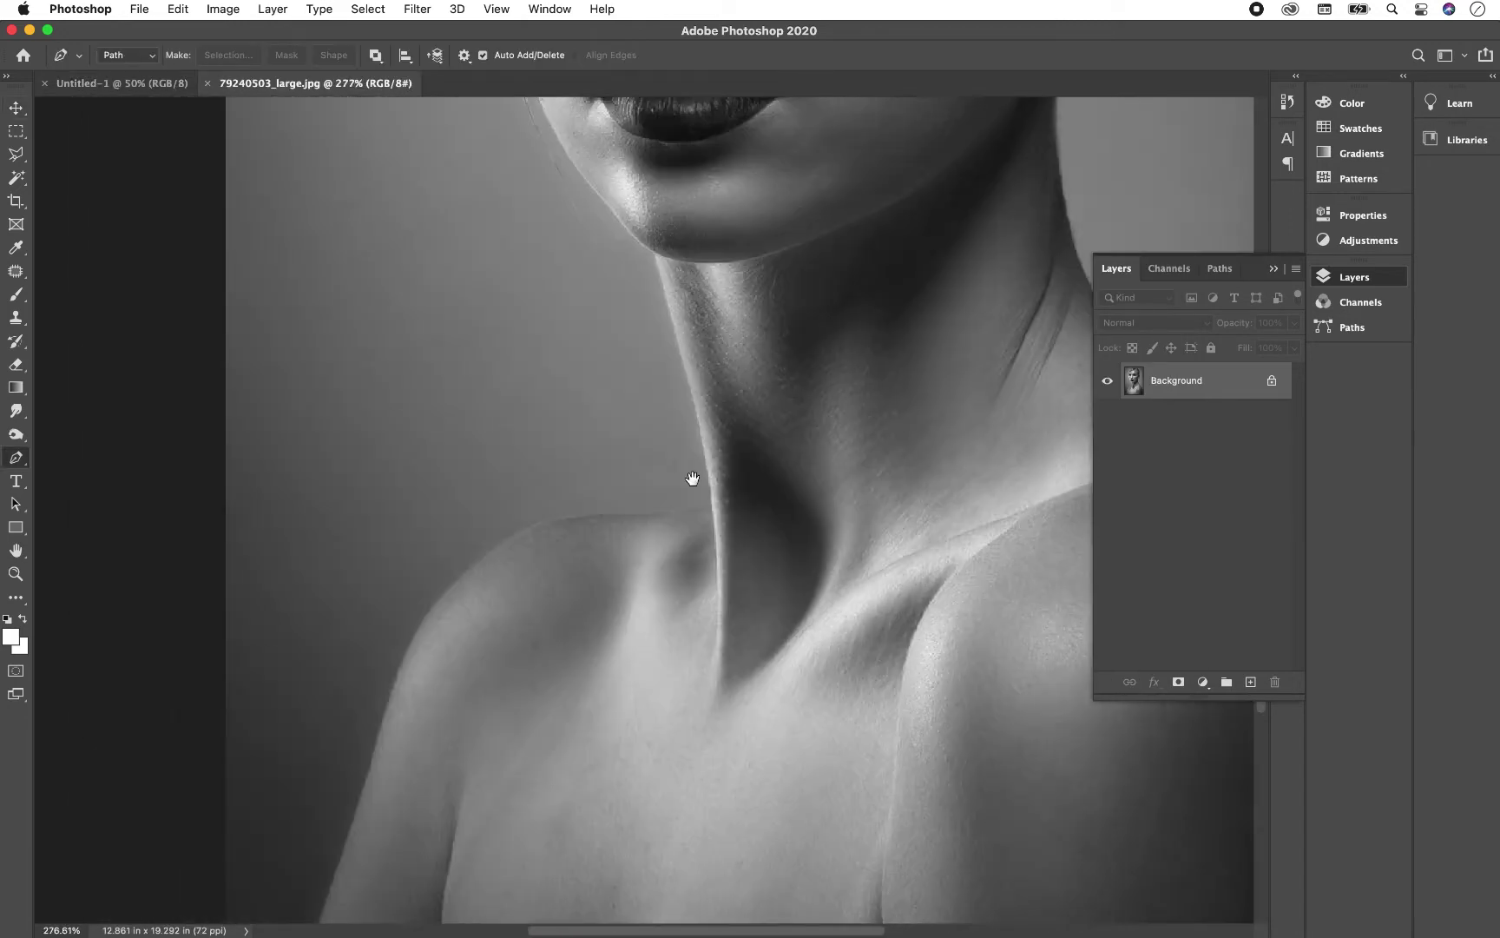
{"action": "mouse_move", "coordinate": [583, 699]}
{"action": "left_mouse_down"}
{"action": "mouse_move", "coordinate": [670, 496]}
{"action": "mouse_move", "coordinate": [703, 479]}
{"action": "left_mouse_up"}
{"action": "left_click_drag", "start_coordinate": [382, 808], "coordinate": [385, 796]}
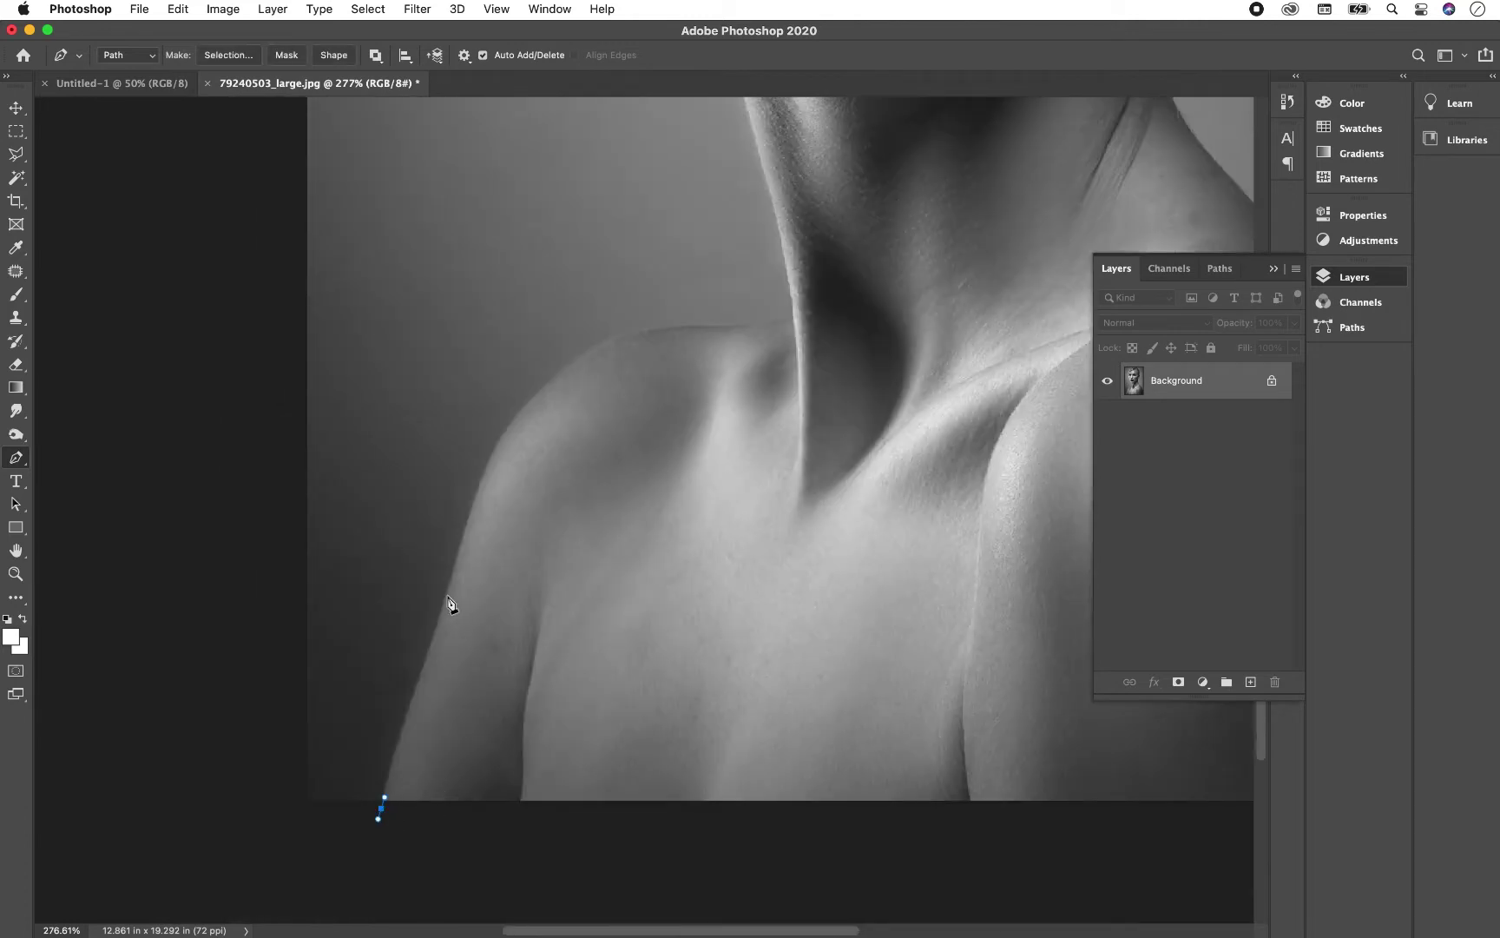
{"action": "left_click_drag", "start_coordinate": [471, 526], "coordinate": [473, 519]}
{"action": "left_click_drag", "start_coordinate": [514, 425], "coordinate": [534, 390]}
Step: Continue the path up the left side of the neck, around the jaw and along the cheek to the temple
{"action": "left_click_drag", "start_coordinate": [796, 303], "coordinate": [800, 702]}
{"action": "left_click", "coordinate": [739, 464]}
{"action": "left_click_drag", "start_coordinate": [709, 435], "coordinate": [703, 425]}
{"action": "left_click_drag", "start_coordinate": [655, 378], "coordinate": [801, 706]}
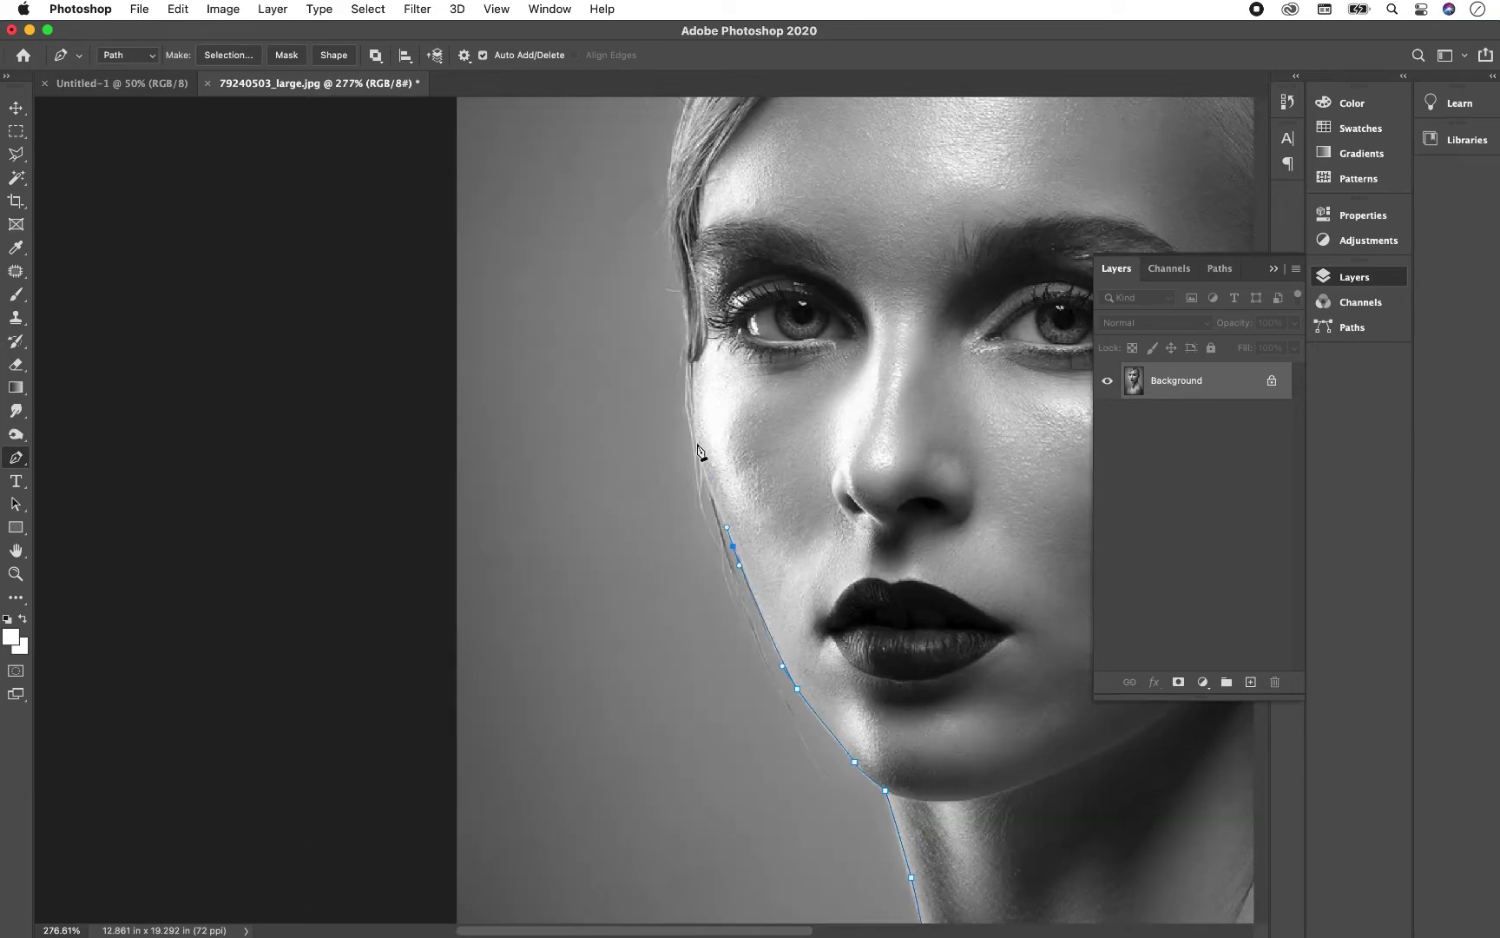
{"action": "left_click", "coordinate": [697, 443]}
{"action": "left_click_drag", "start_coordinate": [686, 369], "coordinate": [686, 349]}
Step: Trace the path along the hairline from the left temple over the crown of the head
{"action": "left_click_drag", "start_coordinate": [673, 248], "coordinate": [703, 566]}
{"action": "left_click_drag", "start_coordinate": [891, 182], "coordinate": [906, 176]}
{"action": "left_click_drag", "start_coordinate": [951, 175], "coordinate": [679, 365]}
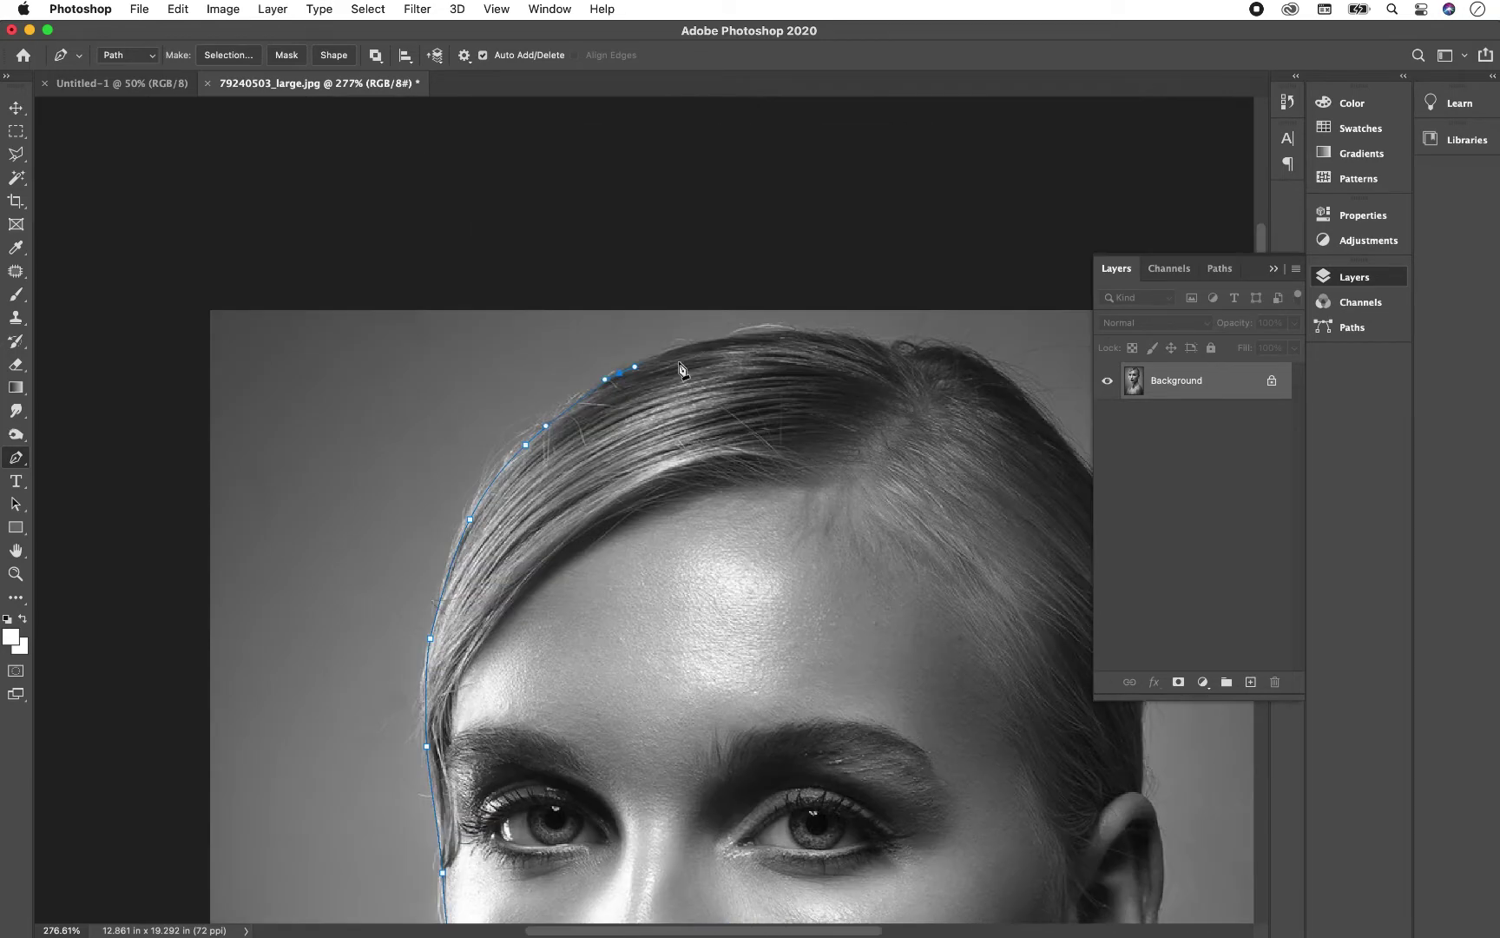
{"action": "left_click_drag", "start_coordinate": [725, 345], "coordinate": [741, 340]}
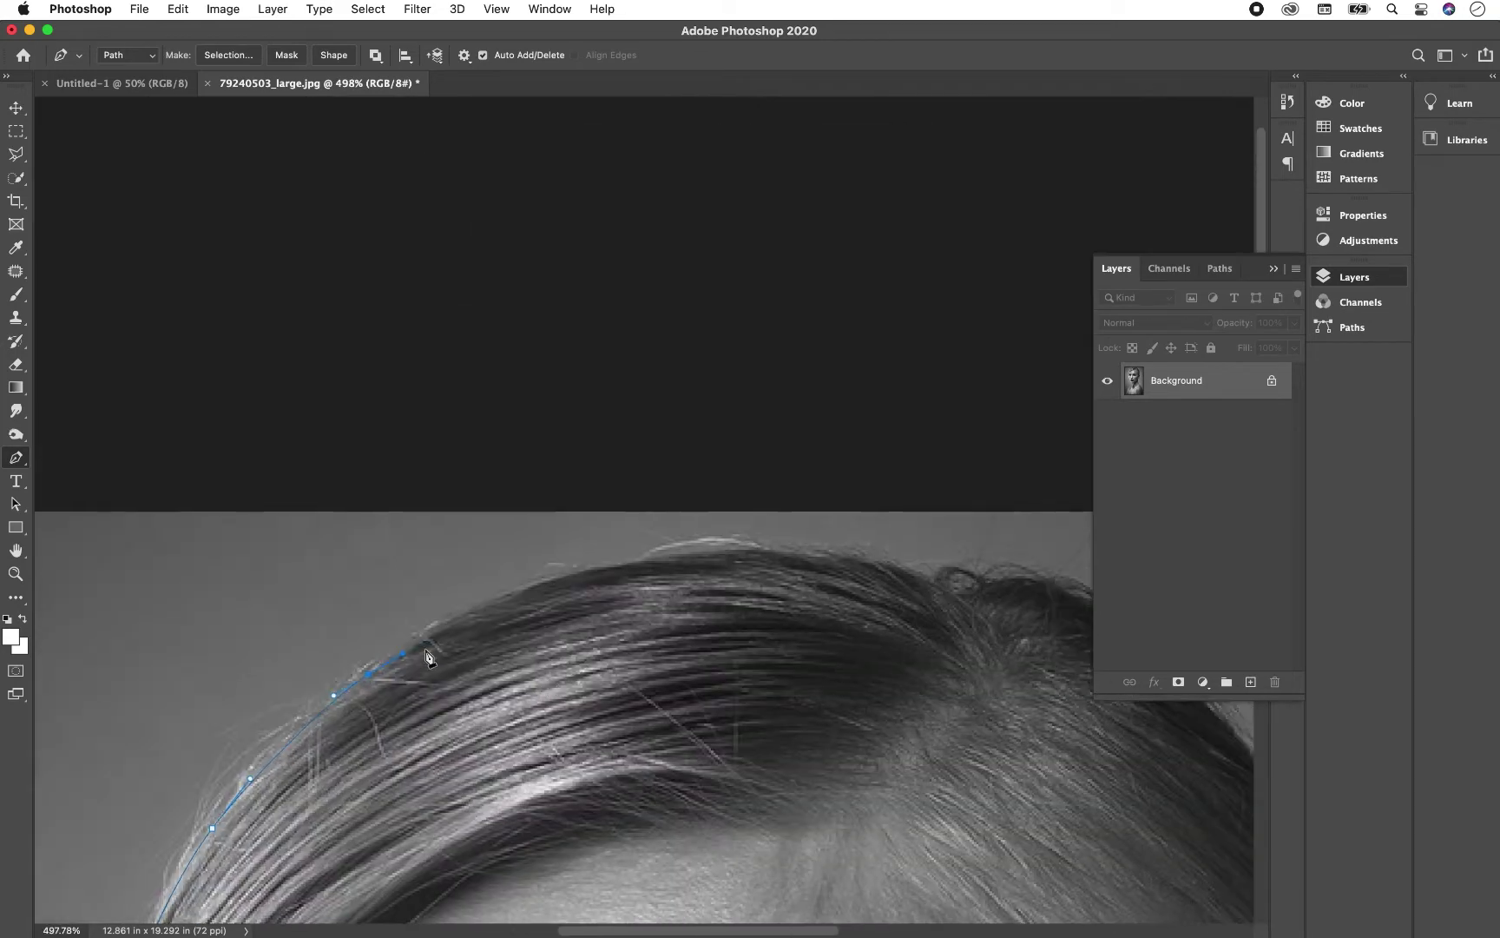
{"action": "left_click_drag", "start_coordinate": [535, 592], "coordinate": [574, 578]}
{"action": "left_click_drag", "start_coordinate": [713, 555], "coordinate": [761, 551]}
{"action": "left_click_drag", "start_coordinate": [664, 580], "coordinate": [279, 573]}
{"action": "left_click_drag", "start_coordinate": [712, 597], "coordinate": [718, 601]}
{"action": "left_click_drag", "start_coordinate": [851, 753], "coordinate": [498, 603]}
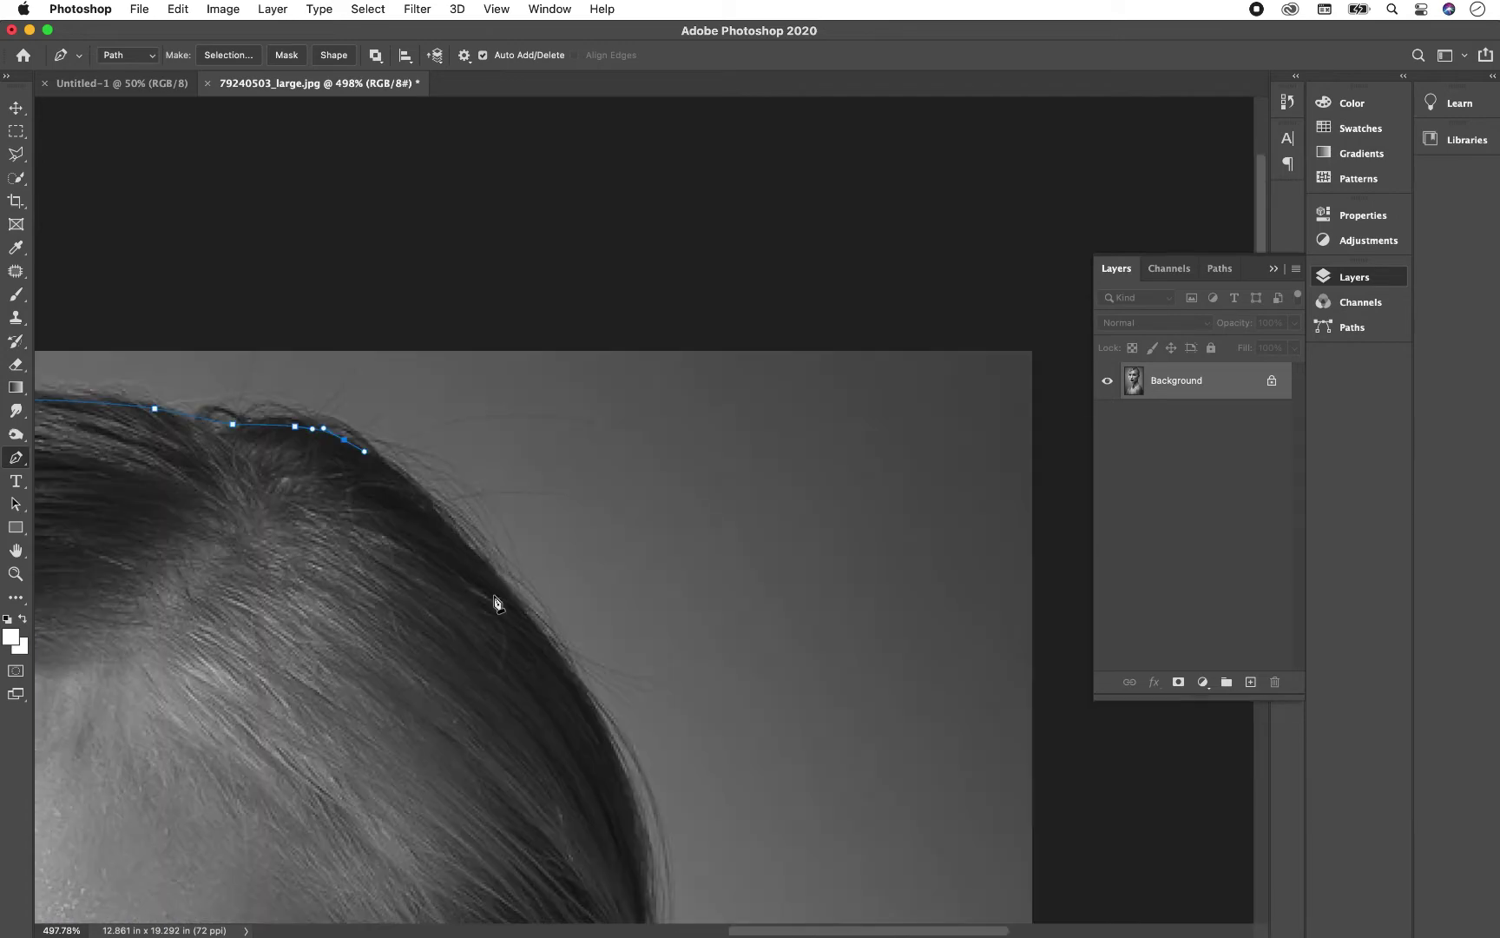
Step: Continue the path down the right side of the hair to the top of the ear
{"action": "left_click_drag", "start_coordinate": [588, 704], "coordinate": [597, 722]}
{"action": "left_click_drag", "start_coordinate": [625, 837], "coordinate": [613, 483]}
{"action": "left_click_drag", "start_coordinate": [631, 504], "coordinate": [640, 594]}
{"action": "left_click_drag", "start_coordinate": [633, 667], "coordinate": [634, 727]}
{"action": "left_click_drag", "start_coordinate": [636, 749], "coordinate": [591, 410]}
Step: Trace the path around the outer edge of the ear to the bottom of the earlobe
{"action": "left_click_drag", "start_coordinate": [591, 523], "coordinate": [594, 536]}
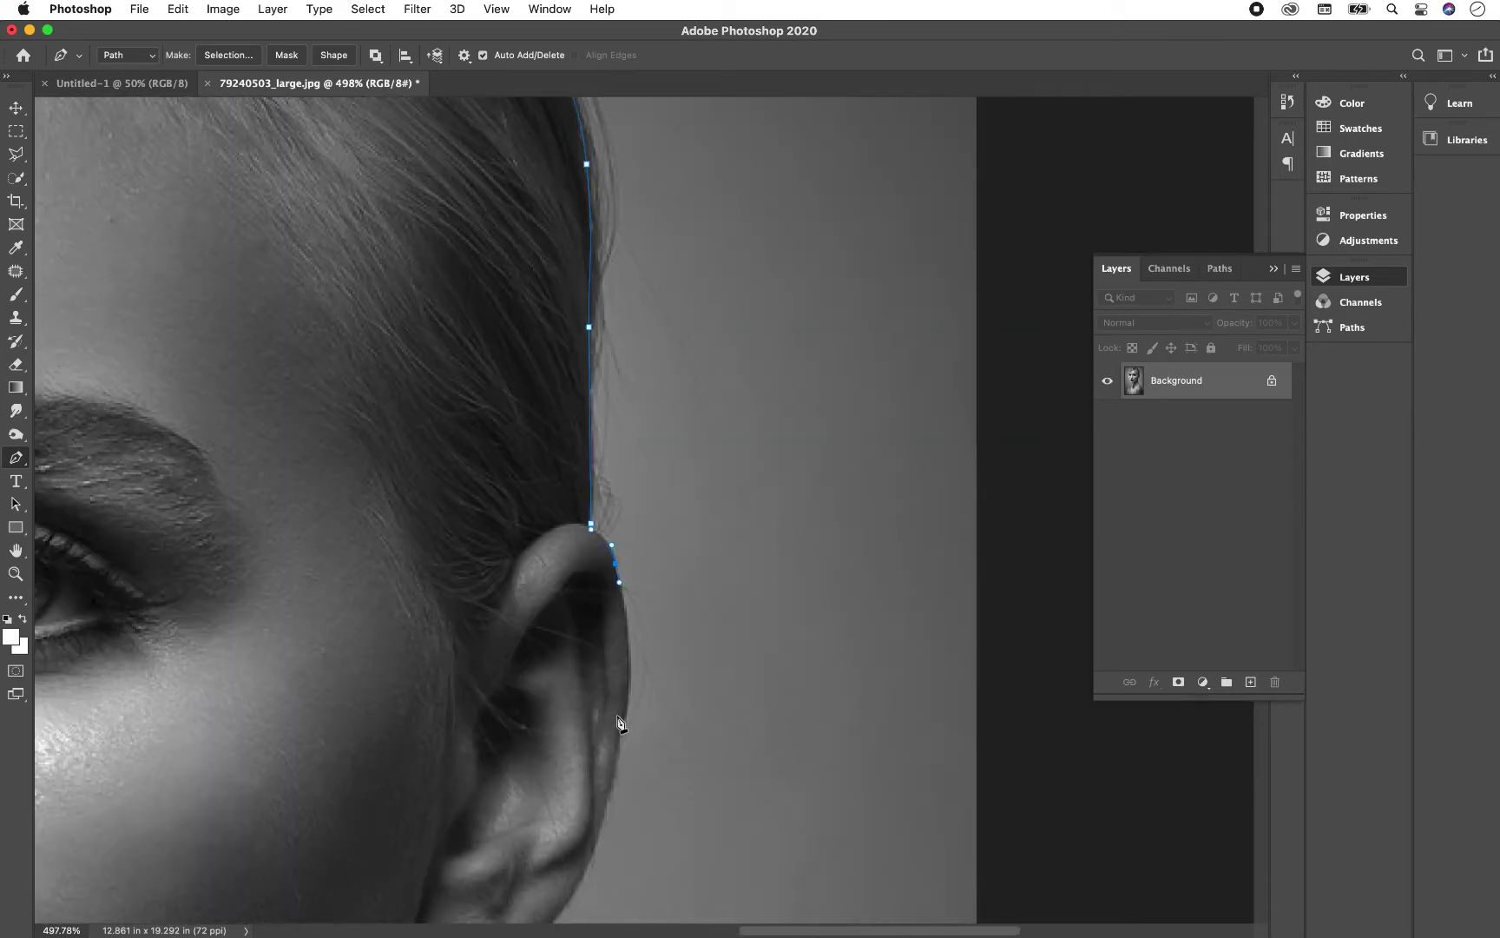
{"action": "left_click_drag", "start_coordinate": [629, 708], "coordinate": [618, 760]}
{"action": "left_click_drag", "start_coordinate": [592, 862], "coordinate": [698, 582]}
{"action": "left_click_drag", "start_coordinate": [595, 717], "coordinate": [576, 724]}
{"action": "left_click_drag", "start_coordinate": [554, 727], "coordinate": [546, 726]}
{"action": "left_click", "coordinate": [538, 724]}
Step: Continue the path down the right side of the neck and around the shoulder to the photo's right edge
{"action": "left_click_drag", "start_coordinate": [523, 856], "coordinate": [656, 381]}
{"action": "left_click_drag", "start_coordinate": [643, 445], "coordinate": [646, 489]}
{"action": "left_click_drag", "start_coordinate": [670, 639], "coordinate": [684, 684]}
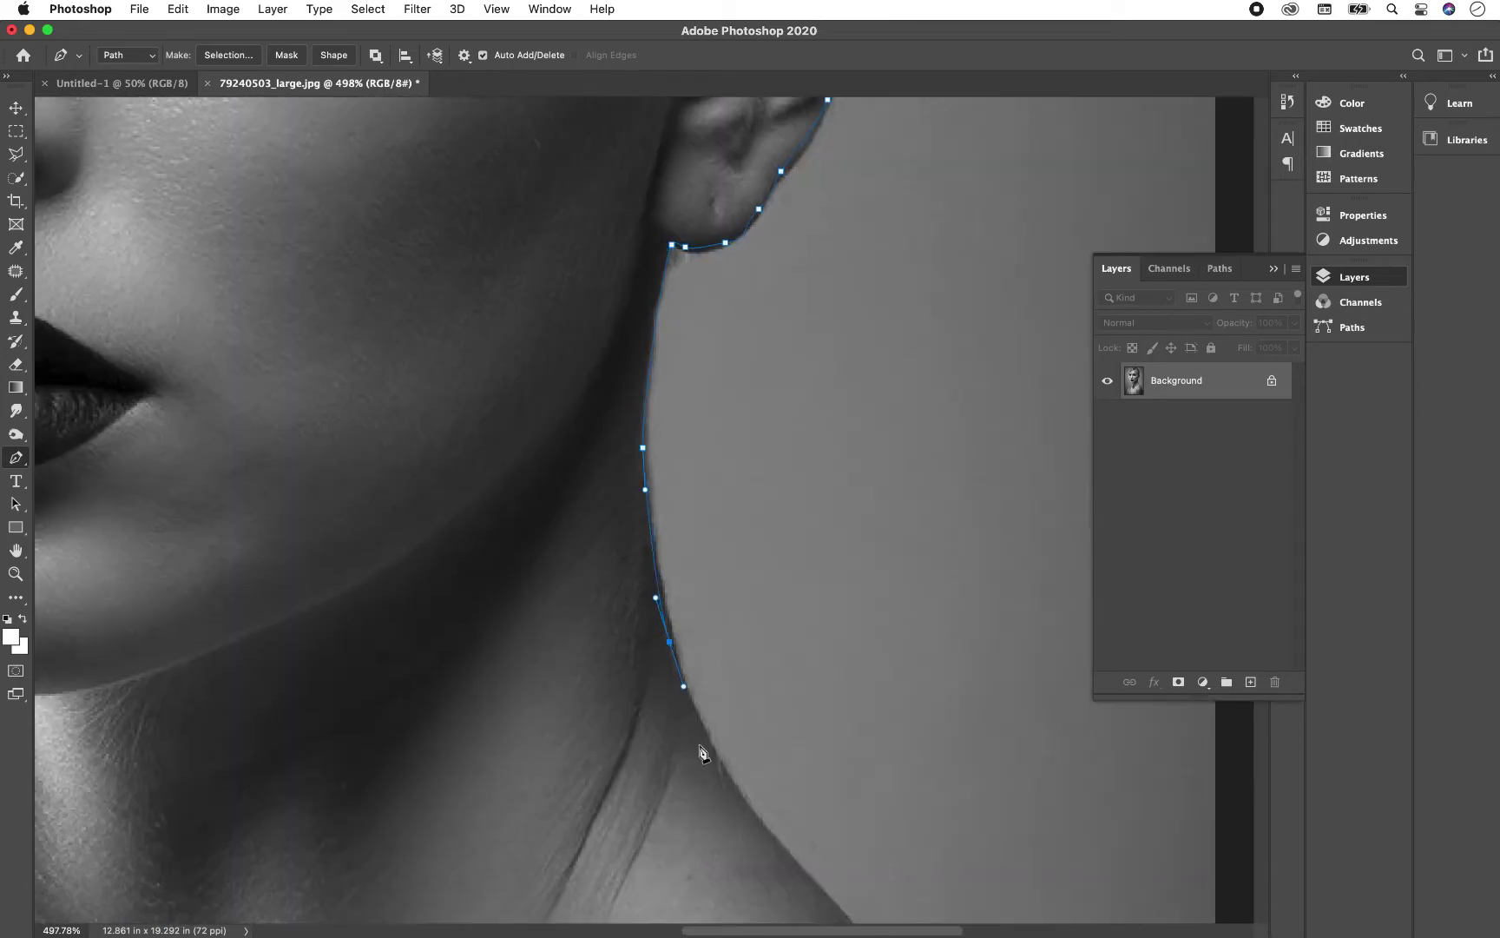
{"action": "left_click_drag", "start_coordinate": [702, 757], "coordinate": [628, 422]}
{"action": "left_click_drag", "start_coordinate": [715, 523], "coordinate": [741, 553]}
{"action": "left_click_drag", "start_coordinate": [796, 610], "coordinate": [822, 651]}
{"action": "left_click_drag", "start_coordinate": [968, 841], "coordinate": [816, 607]}
{"action": "left_click_drag", "start_coordinate": [874, 723], "coordinate": [785, 392]}
{"action": "left_click_drag", "start_coordinate": [784, 428], "coordinate": [810, 504]}
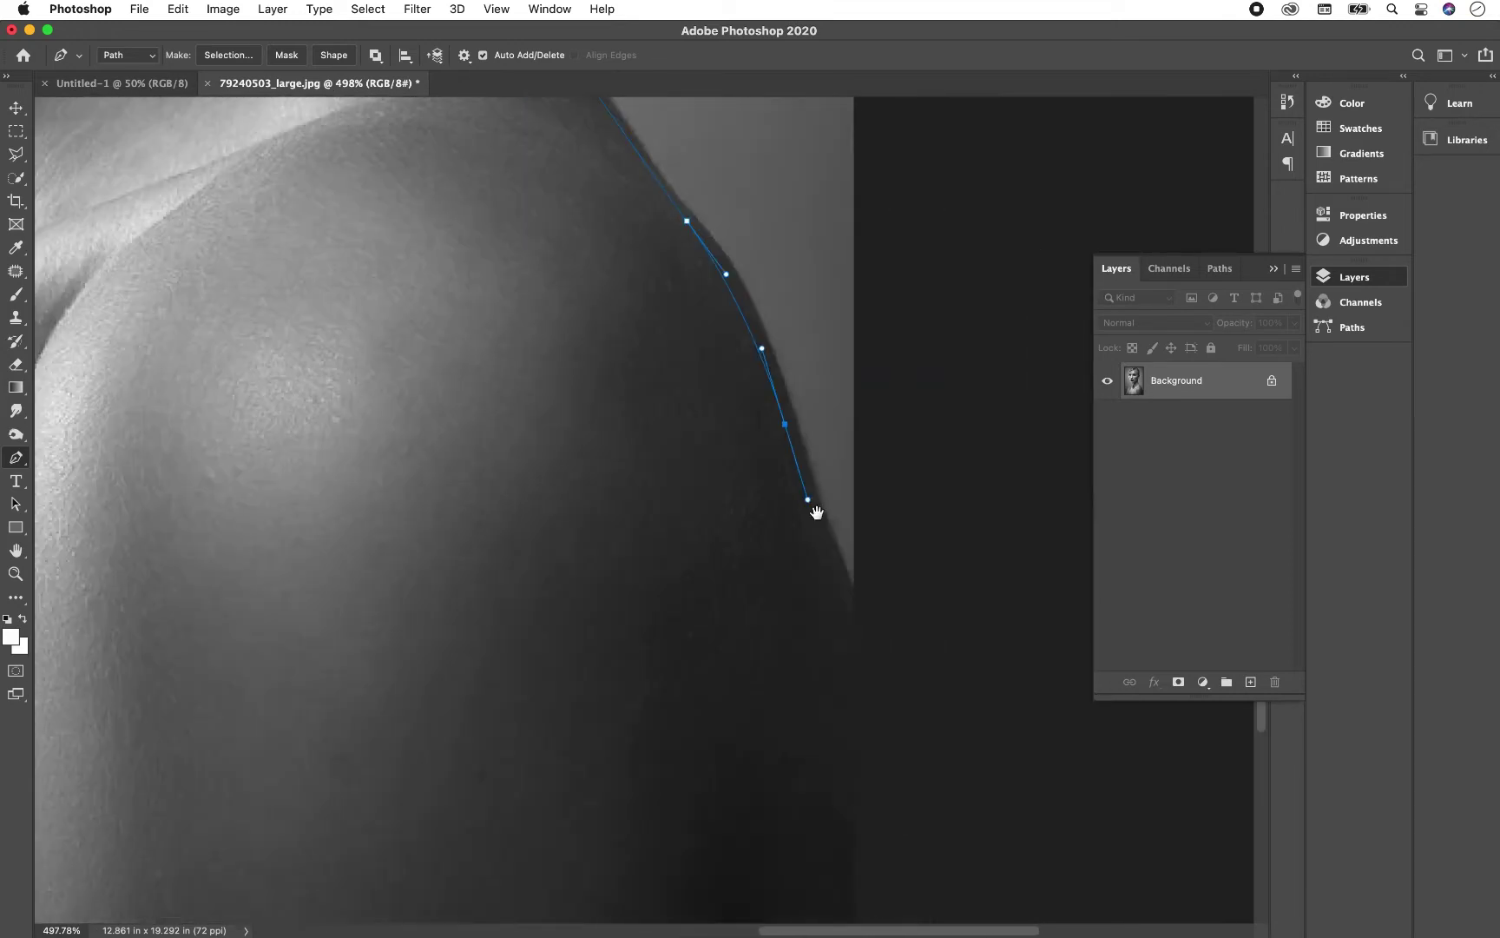
{"action": "left_click_drag", "start_coordinate": [851, 653], "coordinate": [865, 683]}
Step: Close the path below the photo's bottom edge and convert it into a selection of the woman
{"action": "scroll", "coordinate": [836, 721], "scroll_direction": "down", "scroll_amount": 8}
{"action": "left_click_drag", "start_coordinate": [809, 892], "coordinate": [778, 895]}
{"action": "left_click_drag", "start_coordinate": [674, 898], "coordinate": [644, 899]}
{"action": "left_click_drag", "start_coordinate": [526, 901], "coordinate": [497, 899]}
{"action": "left_click", "coordinate": [436, 873]}
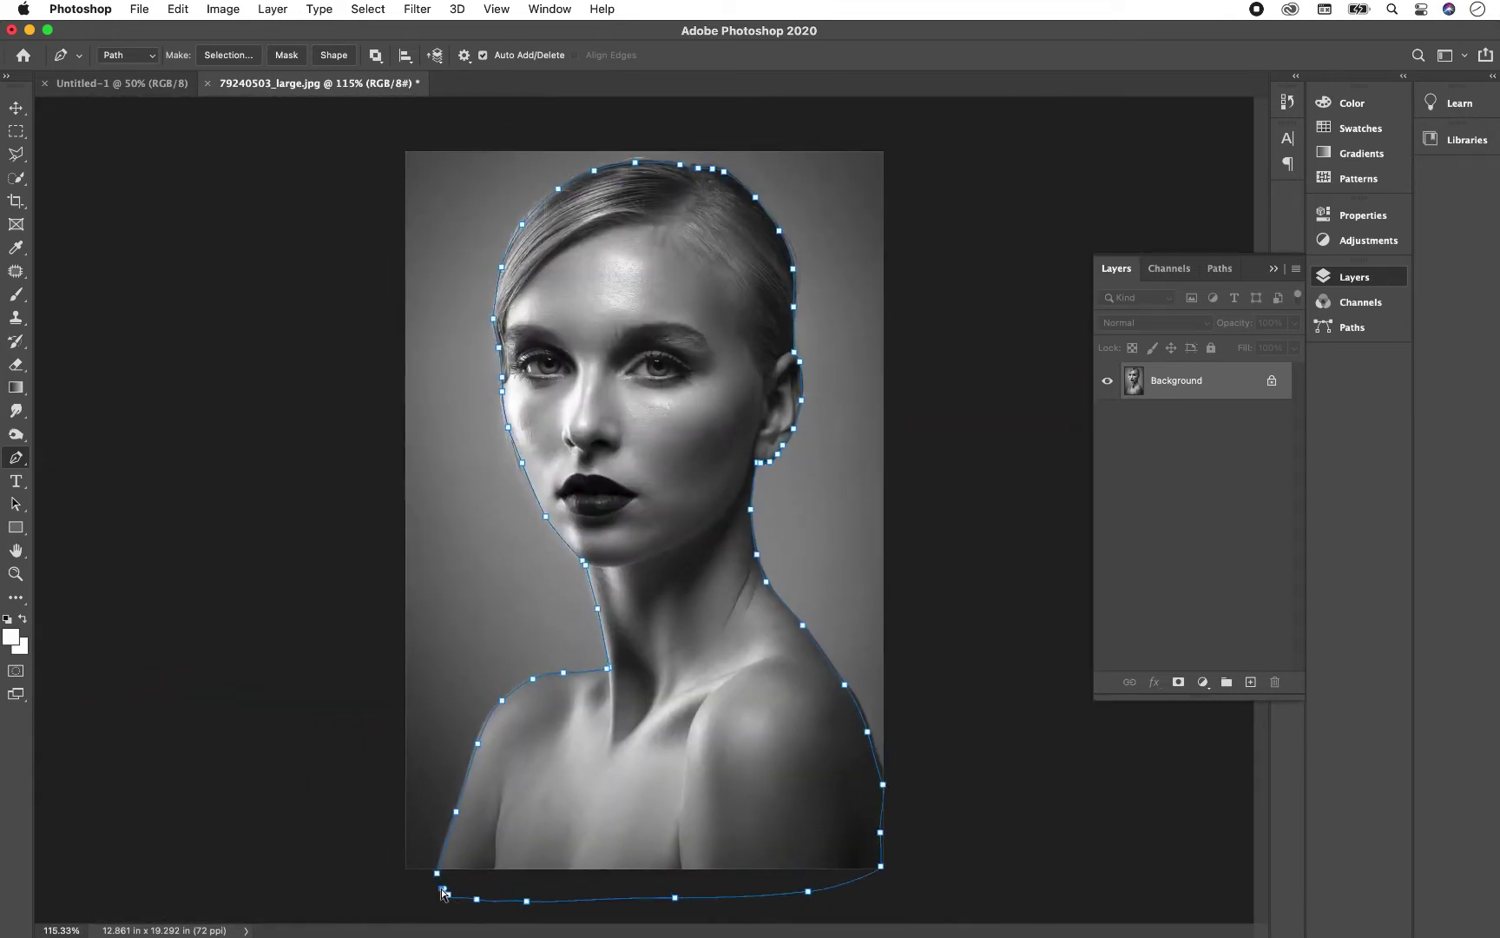
{"action": "key", "text": "super+Return"}
{"action": "left_click", "coordinate": [131, 83]}
{"action": "left_click", "coordinate": [319, 83]}
{"action": "right_click", "coordinate": [627, 417]}
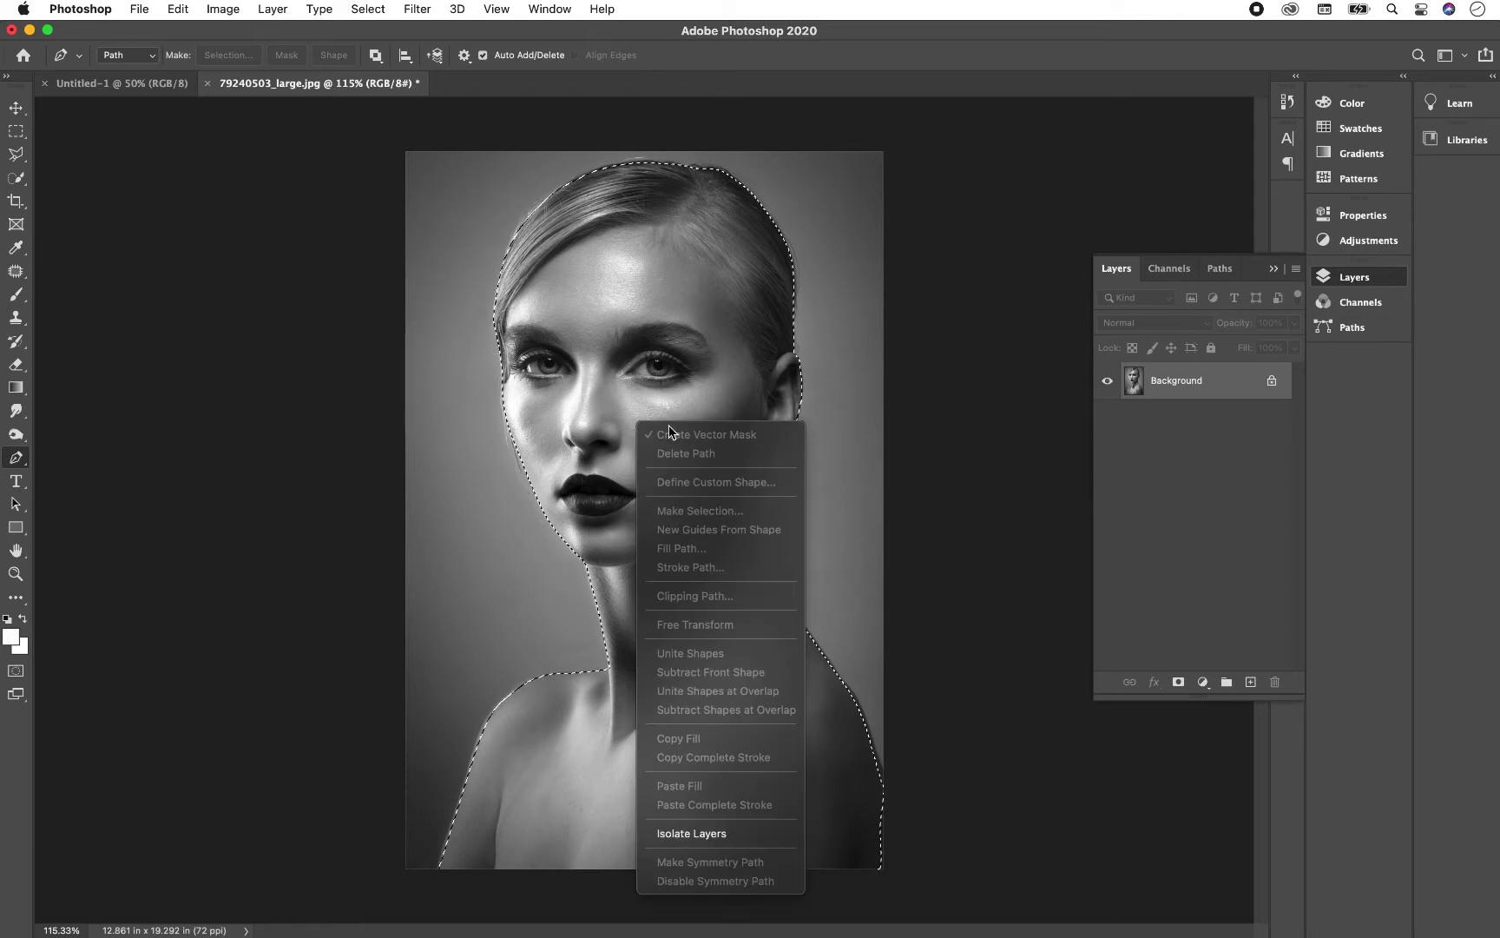
{"action": "right_click", "coordinate": [656, 351]}
{"action": "key", "text": "Escape"}
{"action": "right_click", "coordinate": [658, 356]}
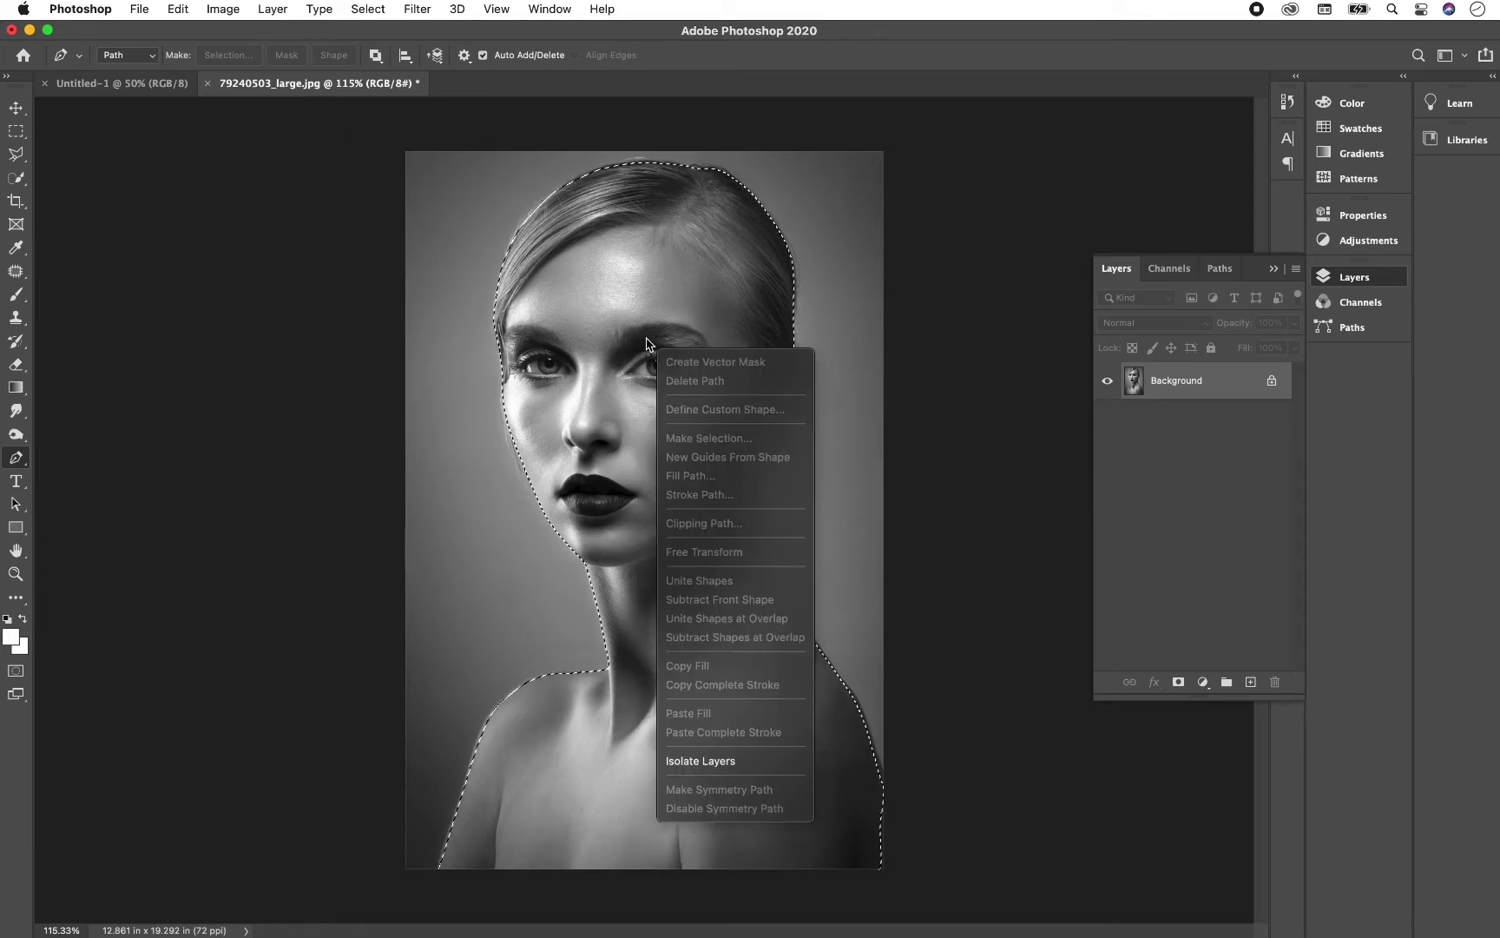
{"action": "key", "text": "Escape"}
Step: Move the selected woman into the Untitled-1 document and place the cutout near the canvas centre
{"action": "key", "text": "v"}
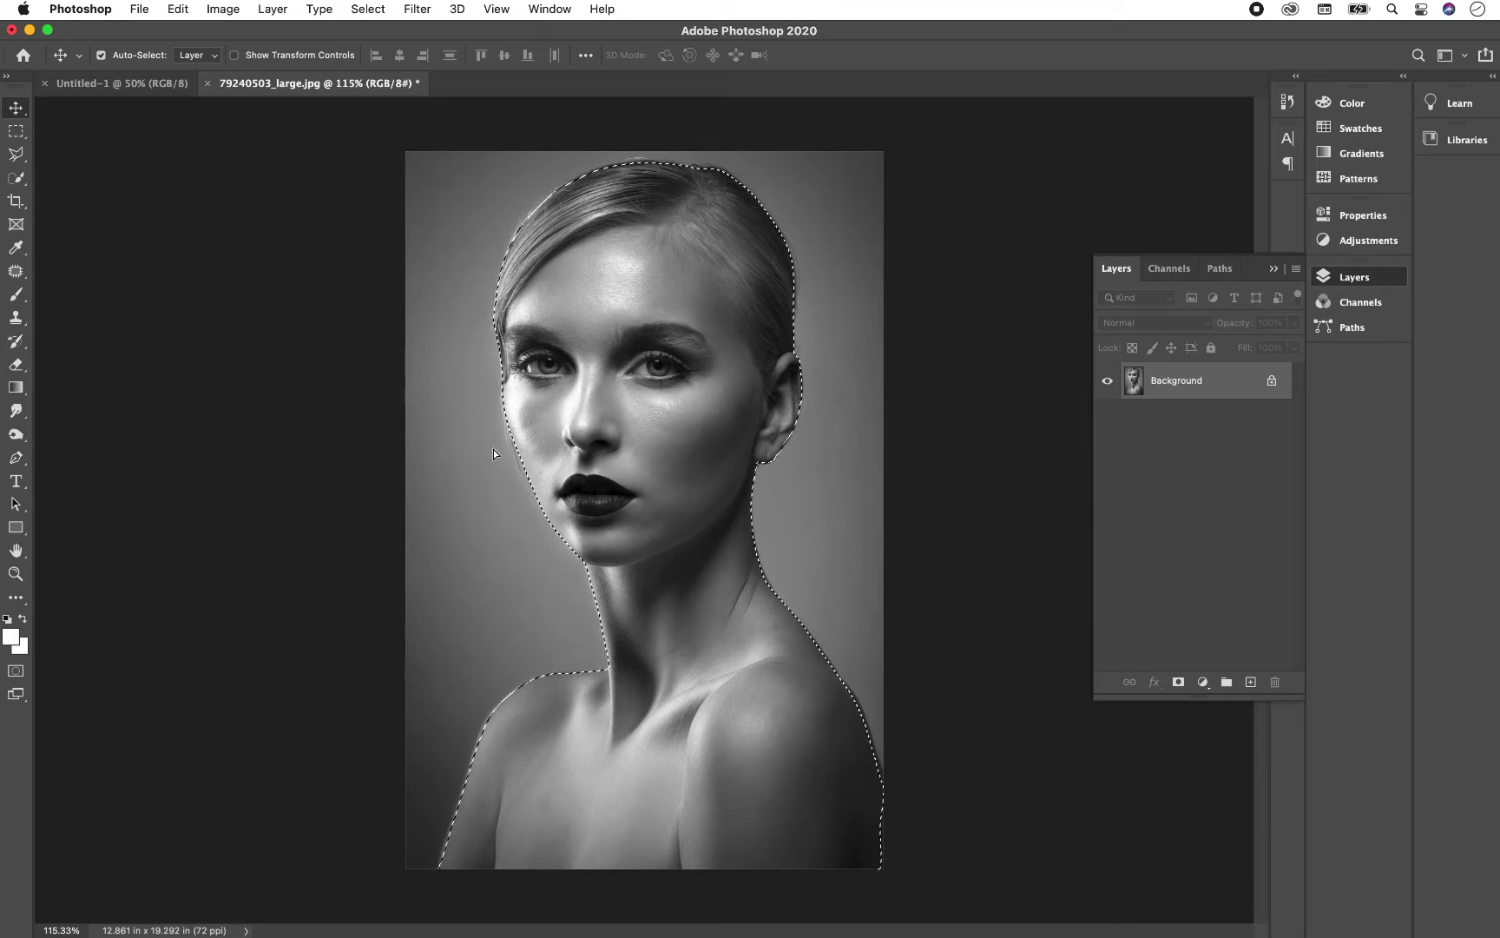
{"action": "left_click_drag", "start_coordinate": [493, 448], "coordinate": [548, 458]}
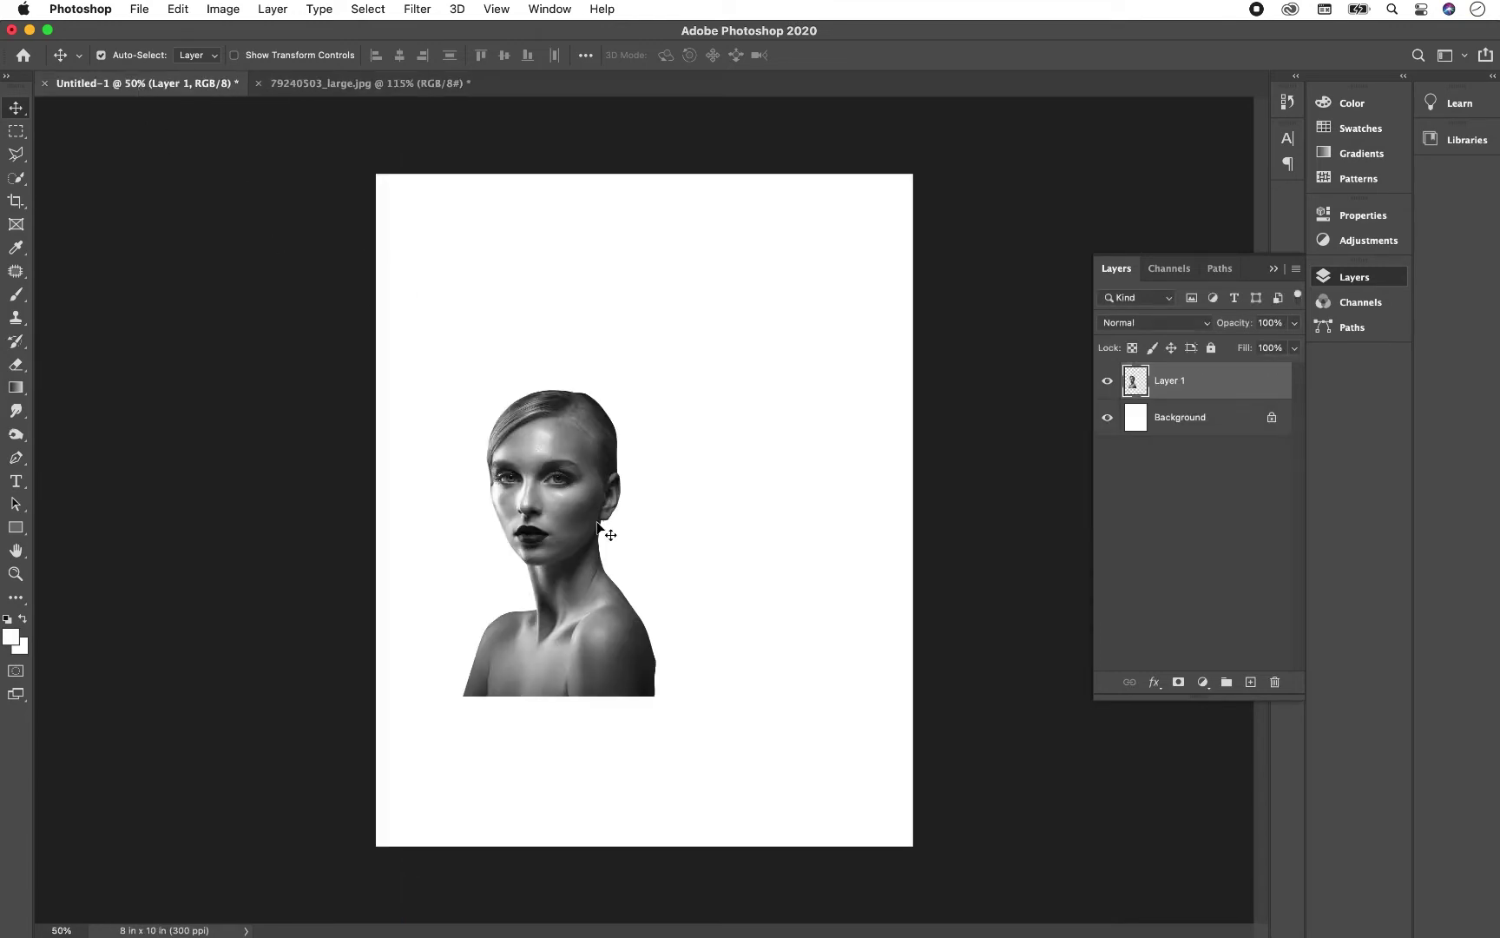
{"action": "left_click_drag", "start_coordinate": [566, 509], "coordinate": [677, 528]}
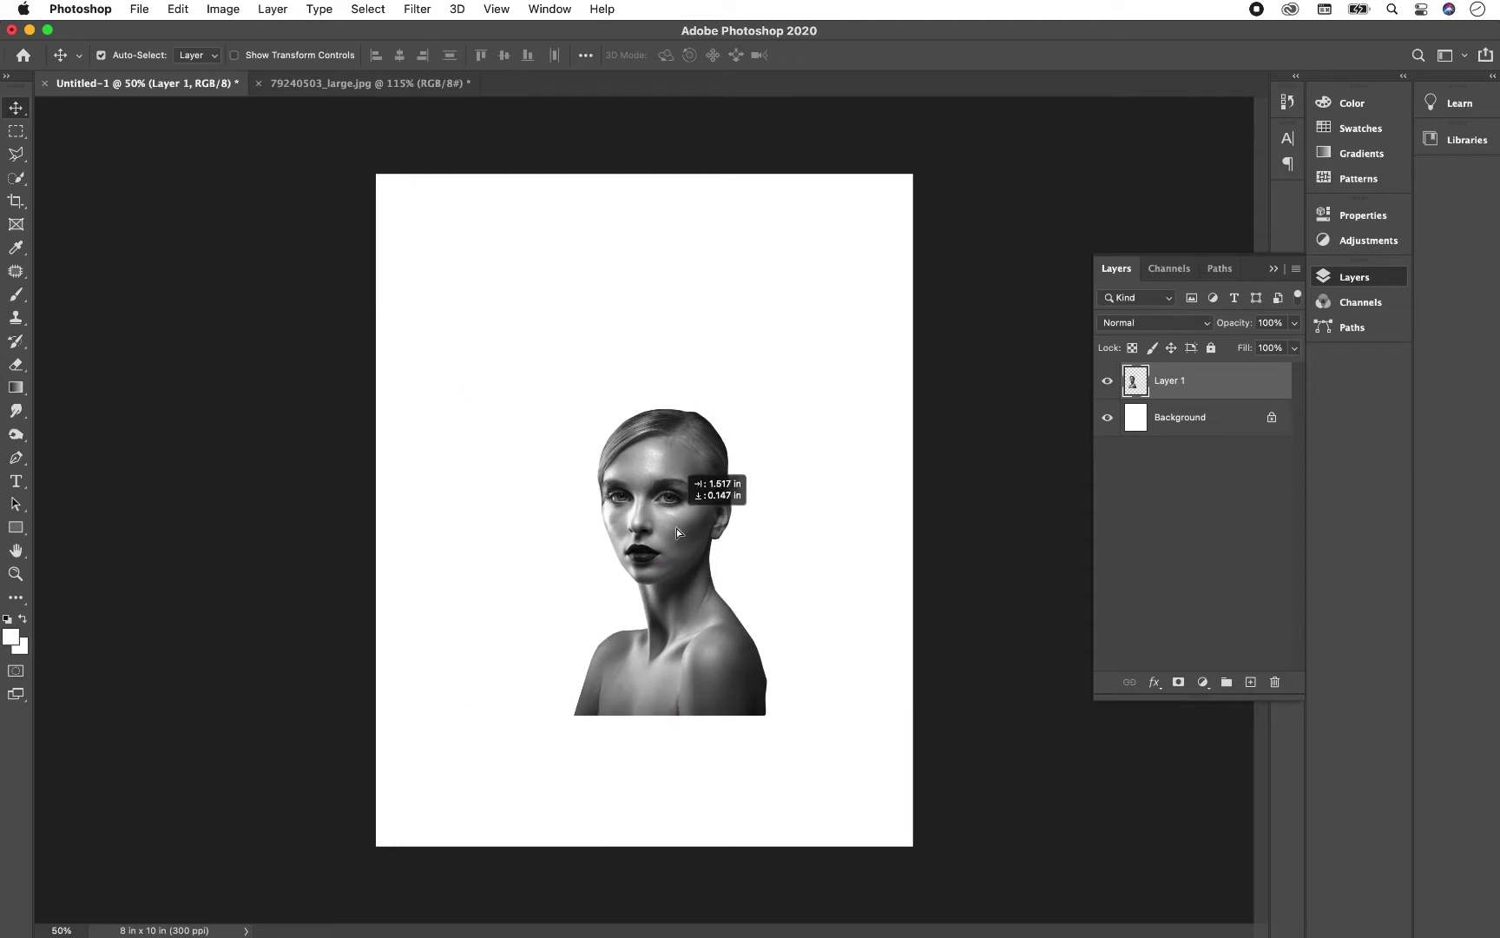
Step: Scale the cutout to about 186% with Free Transform and align its base with the canvas's bottom edge
{"action": "key", "text": "super+t"}
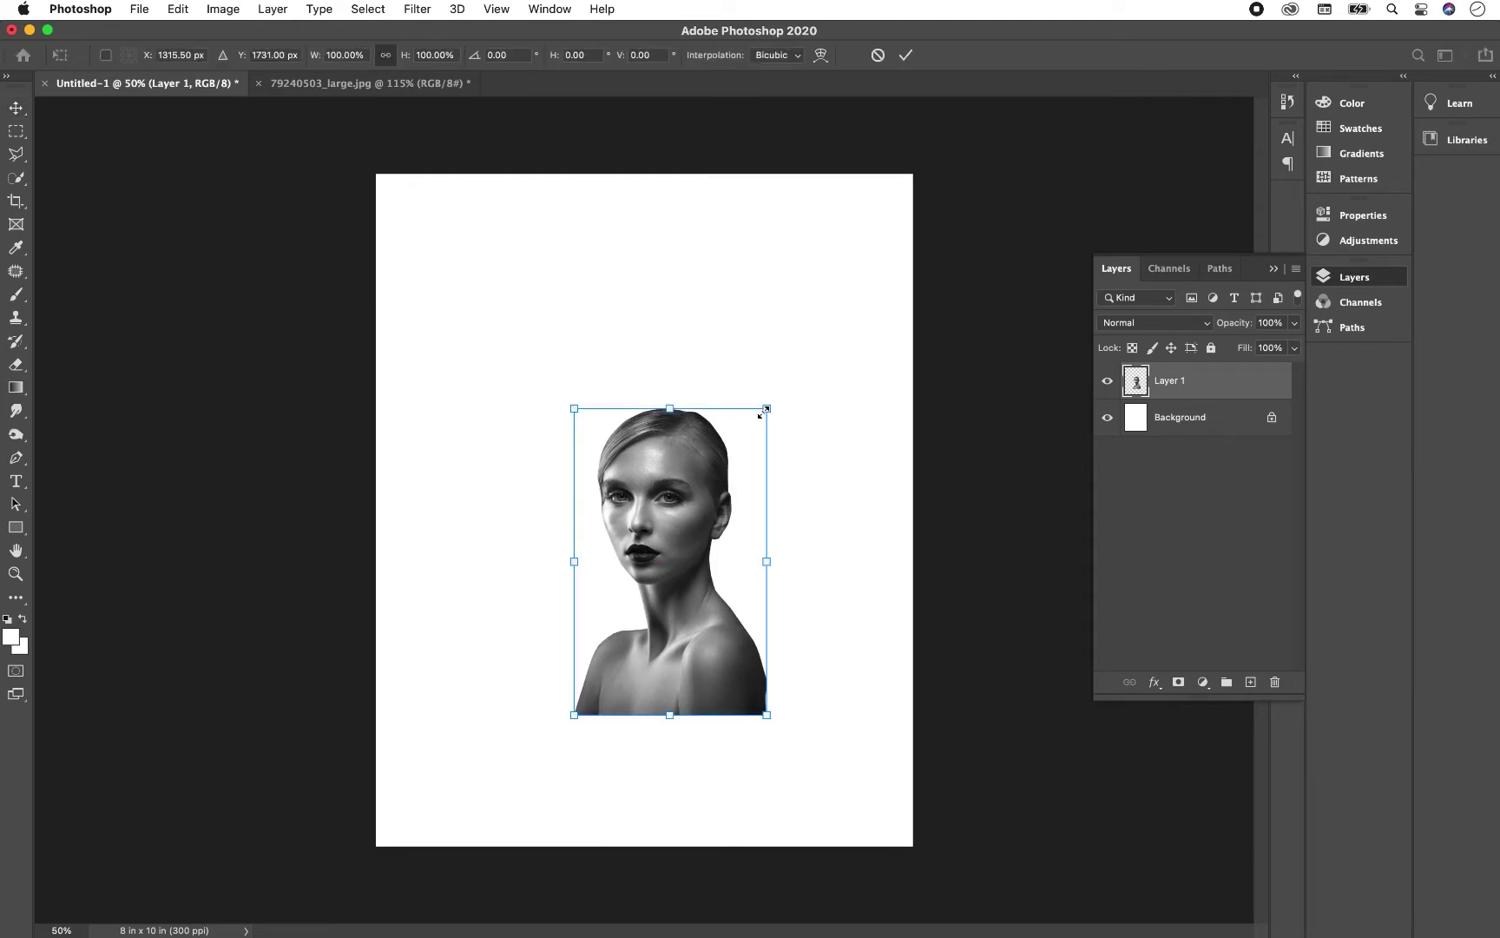
{"action": "left_click_drag", "start_coordinate": [764, 410], "coordinate": [816, 178]}
{"action": "left_click_drag", "start_coordinate": [660, 599], "coordinate": [728, 851]}
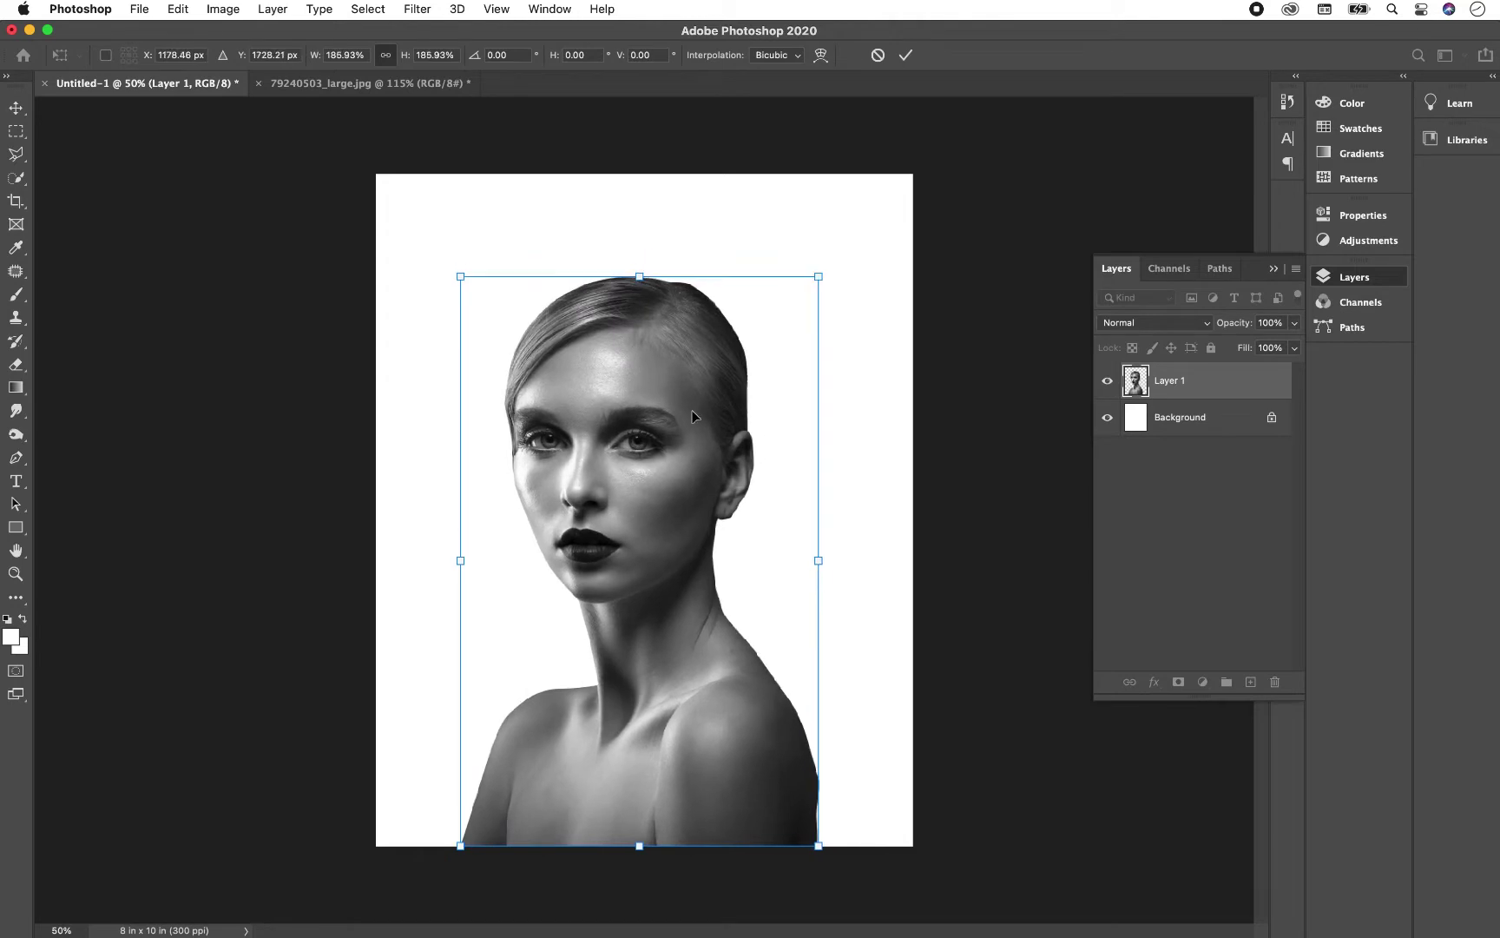
{"action": "key", "text": "Return"}
Step: Outline a freehand selection with the Patch tool around the right half of the woman, from hair to chest
{"action": "scroll", "coordinate": [704, 371], "scroll_direction": "up", "scroll_amount": 3}
{"action": "scroll", "coordinate": [704, 372], "scroll_direction": "down", "scroll_amount": 5}
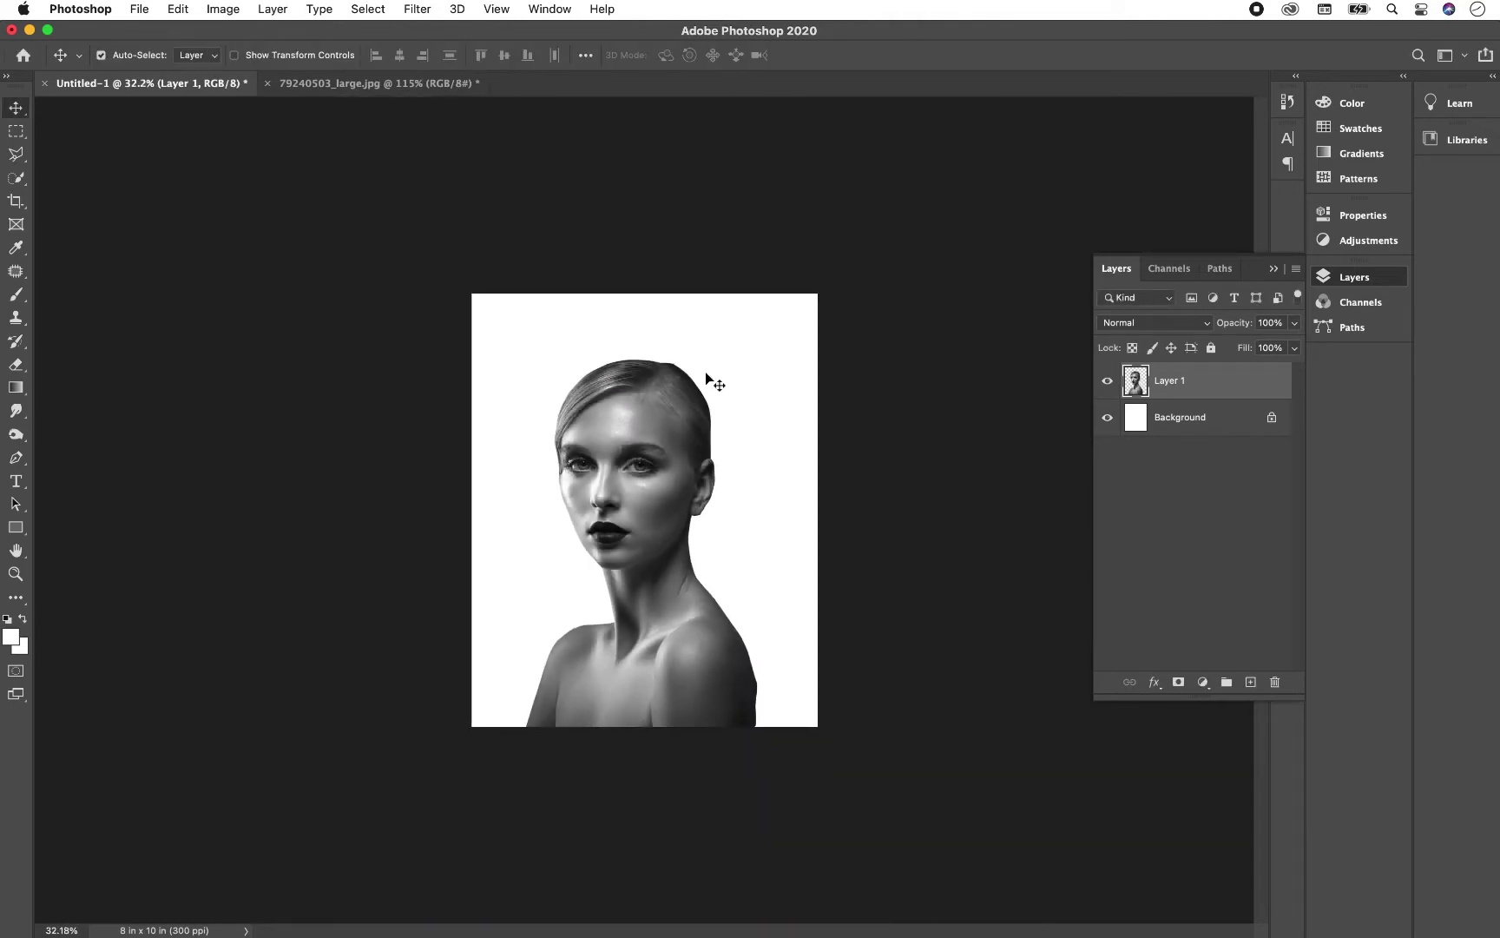
{"action": "scroll", "coordinate": [705, 372], "scroll_direction": "up", "scroll_amount": 3}
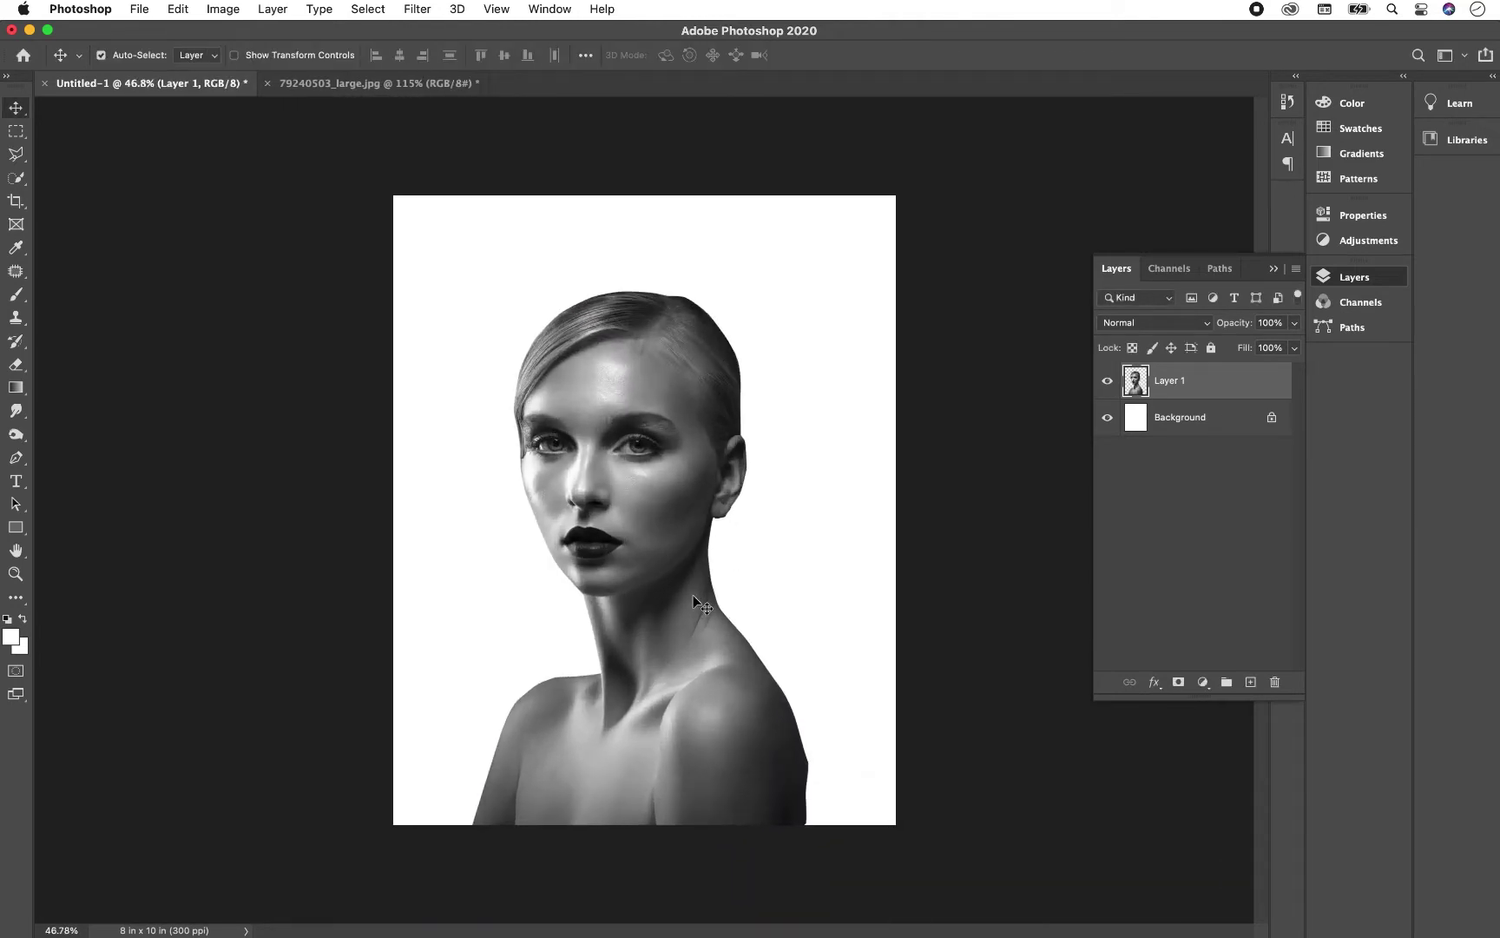
{"action": "key", "text": "j"}
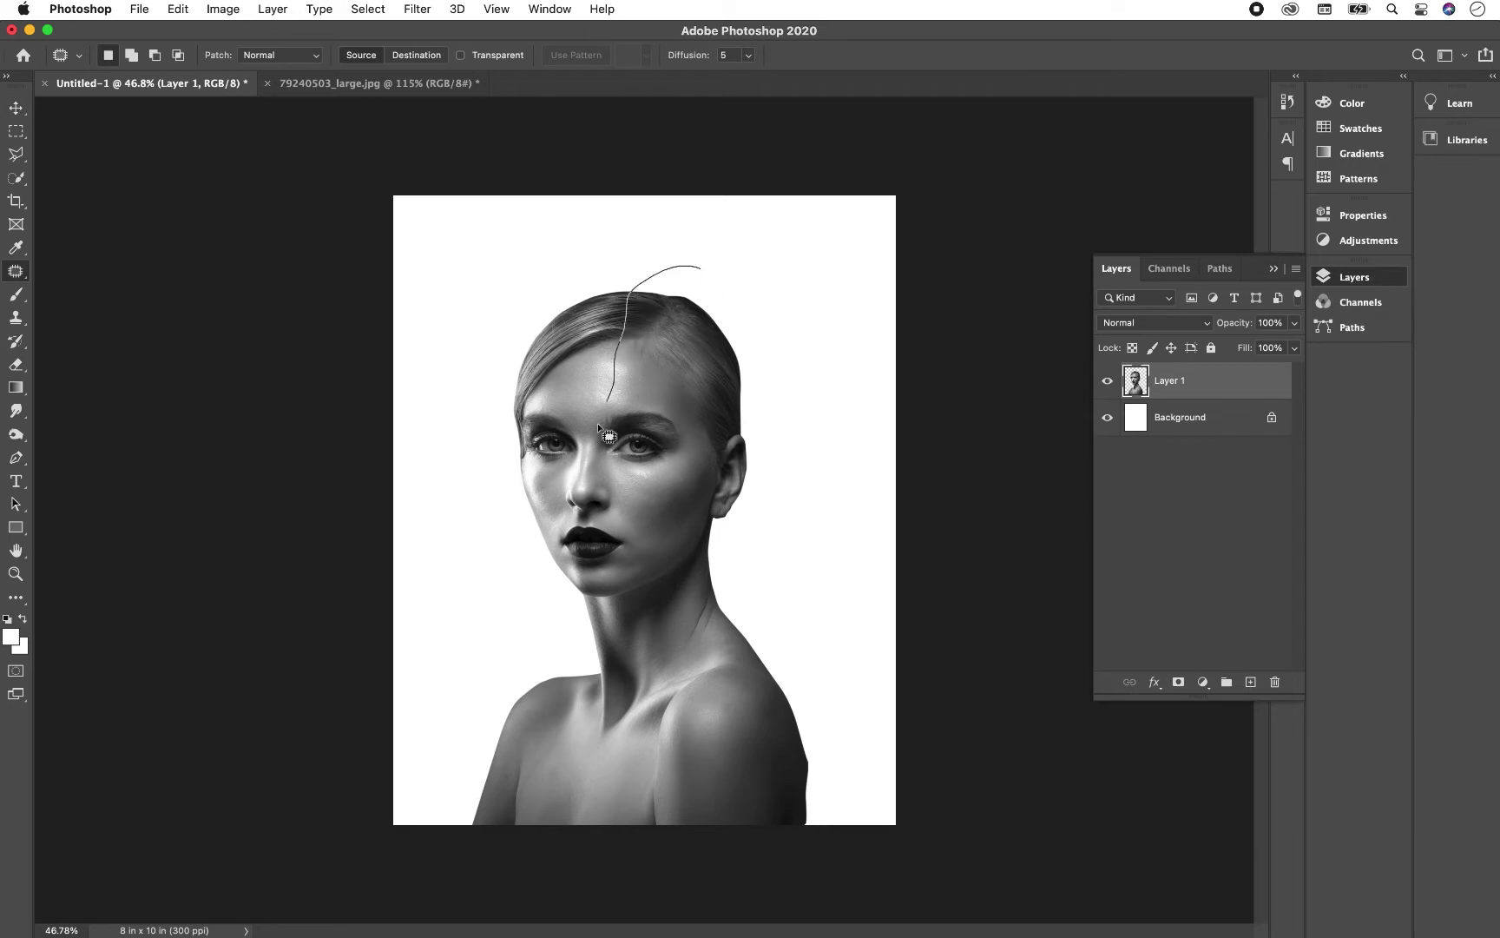
{"action": "left_click_drag", "start_coordinate": [601, 593], "coordinate": [590, 771]}
{"action": "mouse_move", "coordinate": [605, 908]}
{"action": "left_mouse_down"}
{"action": "mouse_move", "coordinate": [822, 919]}
{"action": "mouse_move", "coordinate": [919, 719]}
{"action": "mouse_move", "coordinate": [889, 470]}
{"action": "mouse_move", "coordinate": [837, 311]}
{"action": "left_mouse_up"}
{"action": "left_click_drag", "start_coordinate": [748, 260], "coordinate": [701, 267]}
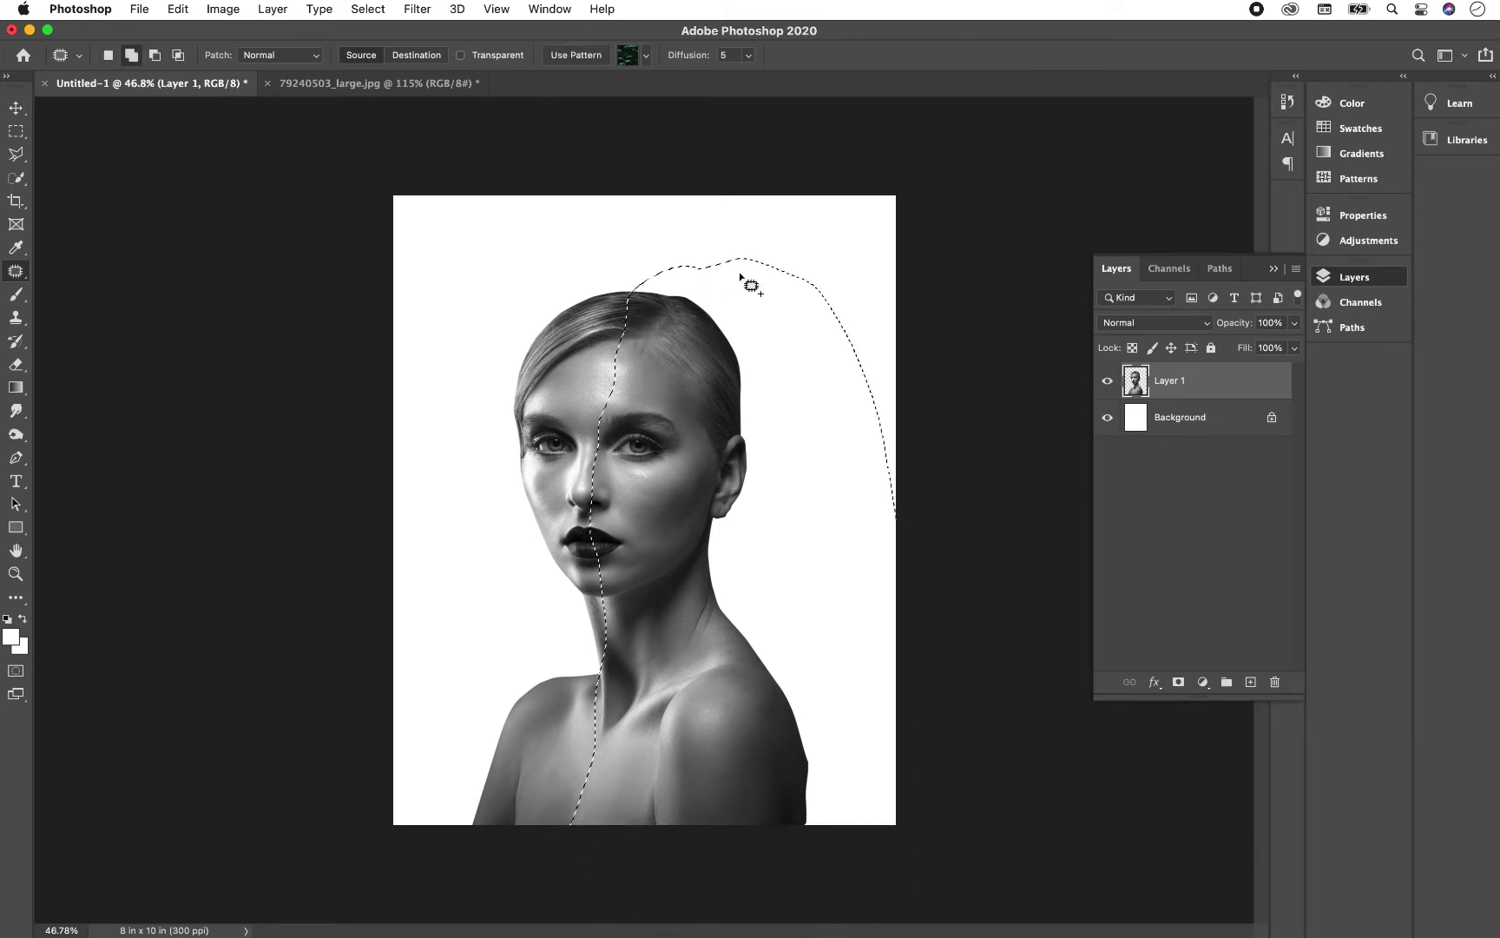
{"action": "key", "text": "shift+F6"}
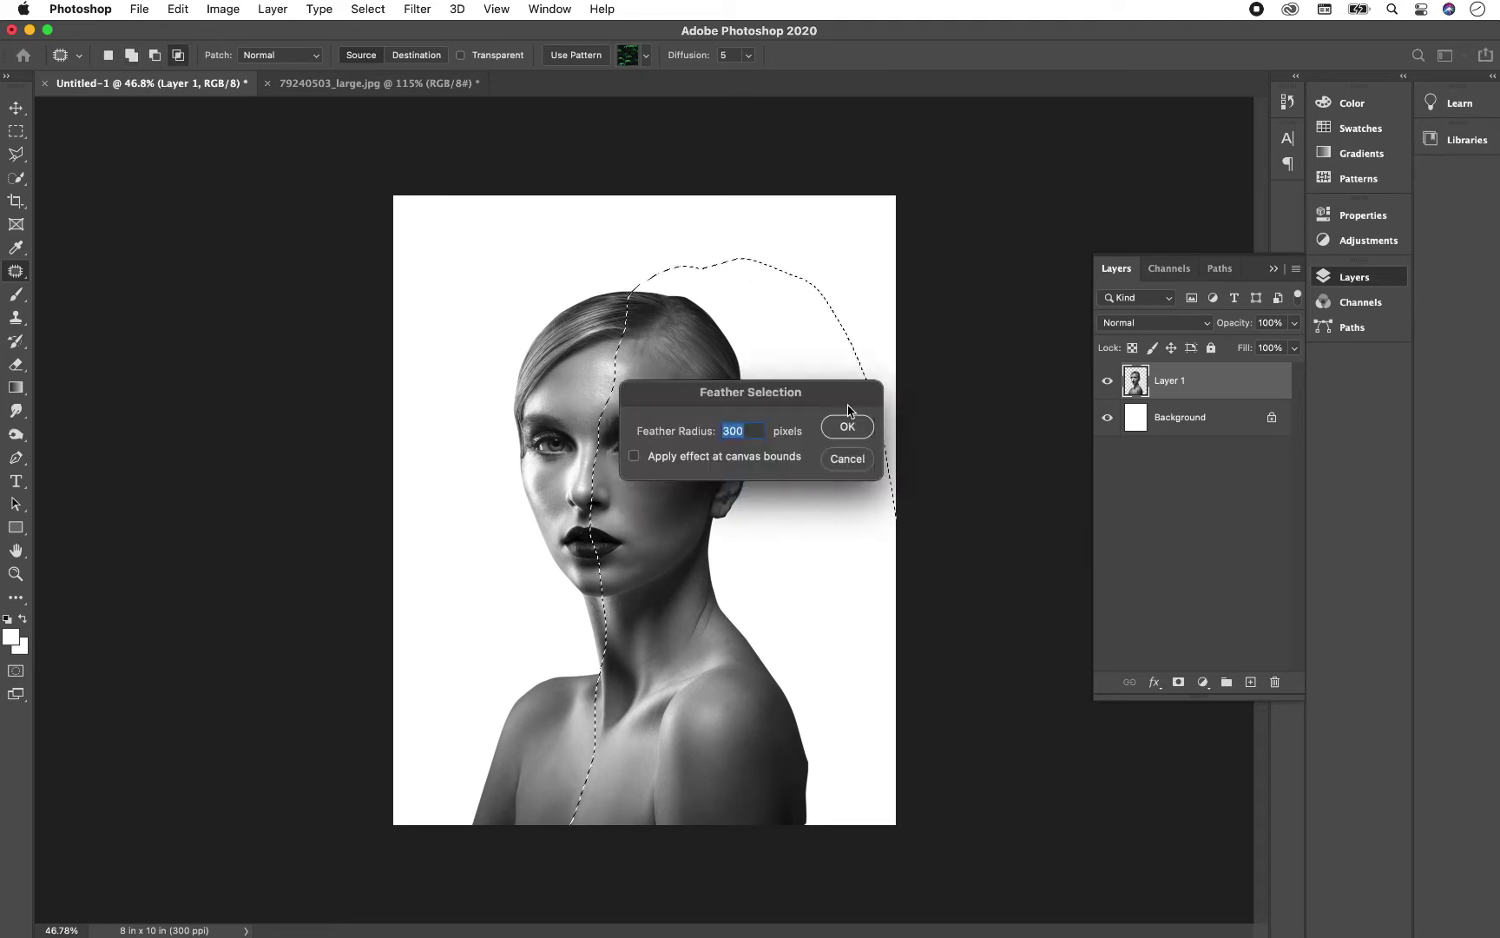
{"action": "left_click", "coordinate": [847, 460]}
{"action": "right_click", "coordinate": [719, 401]}
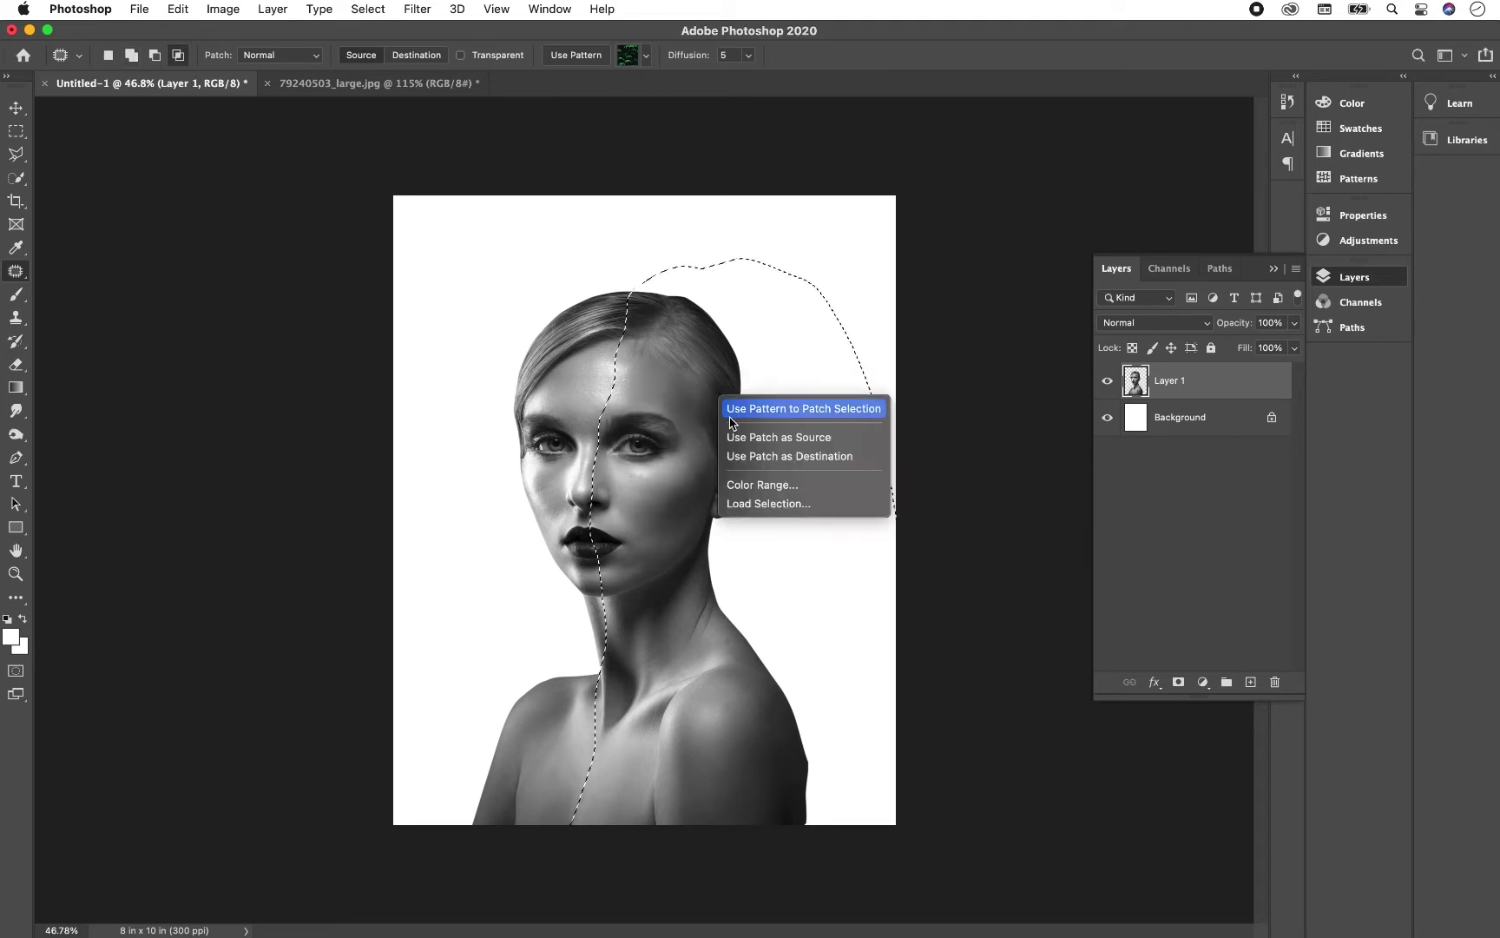
{"action": "right_click", "coordinate": [687, 401]}
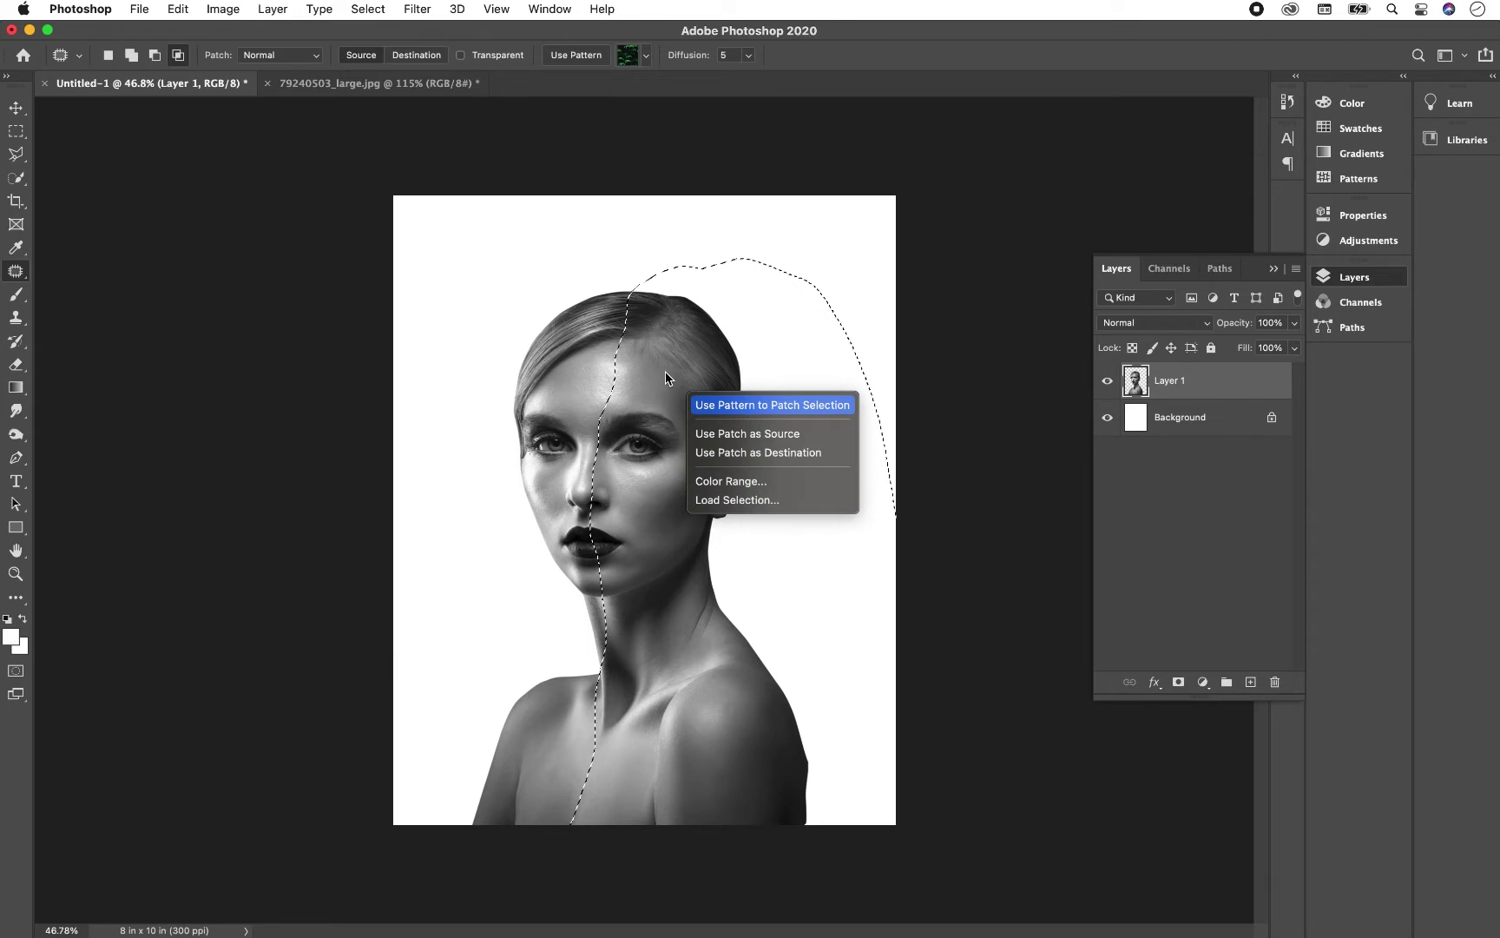
{"action": "key", "text": "Down"}
{"action": "key", "text": "Down"}
{"action": "key", "text": "Escape"}
Step: Feather the selection over the woman's right half by 250 pixels
{"action": "key", "text": "m"}
{"action": "right_click", "coordinate": [681, 374]}
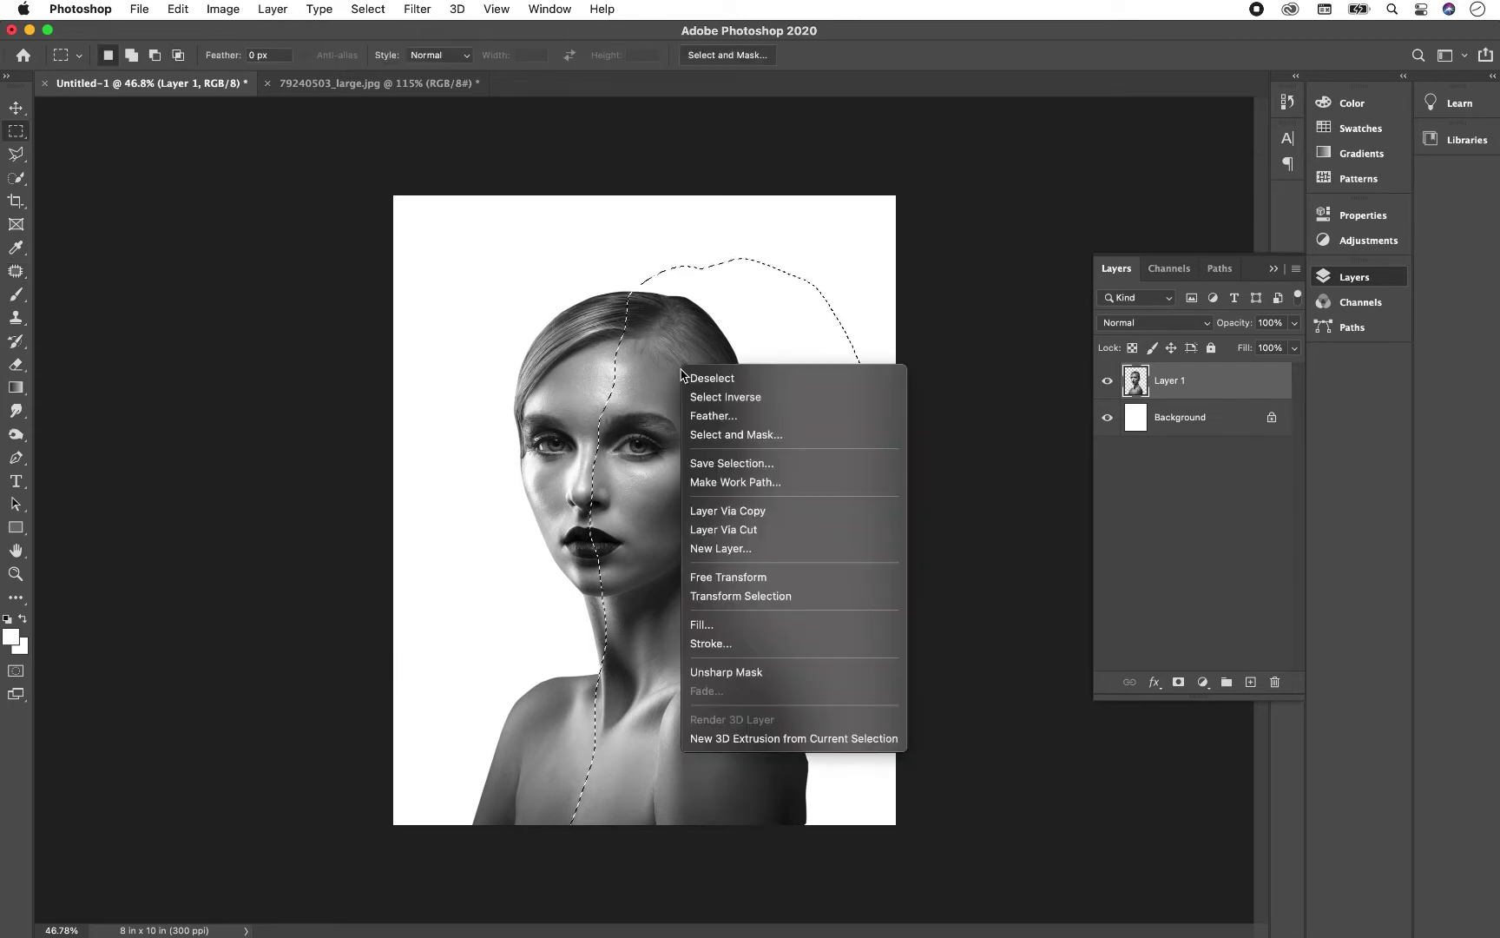
{"action": "left_click", "coordinate": [734, 421]}
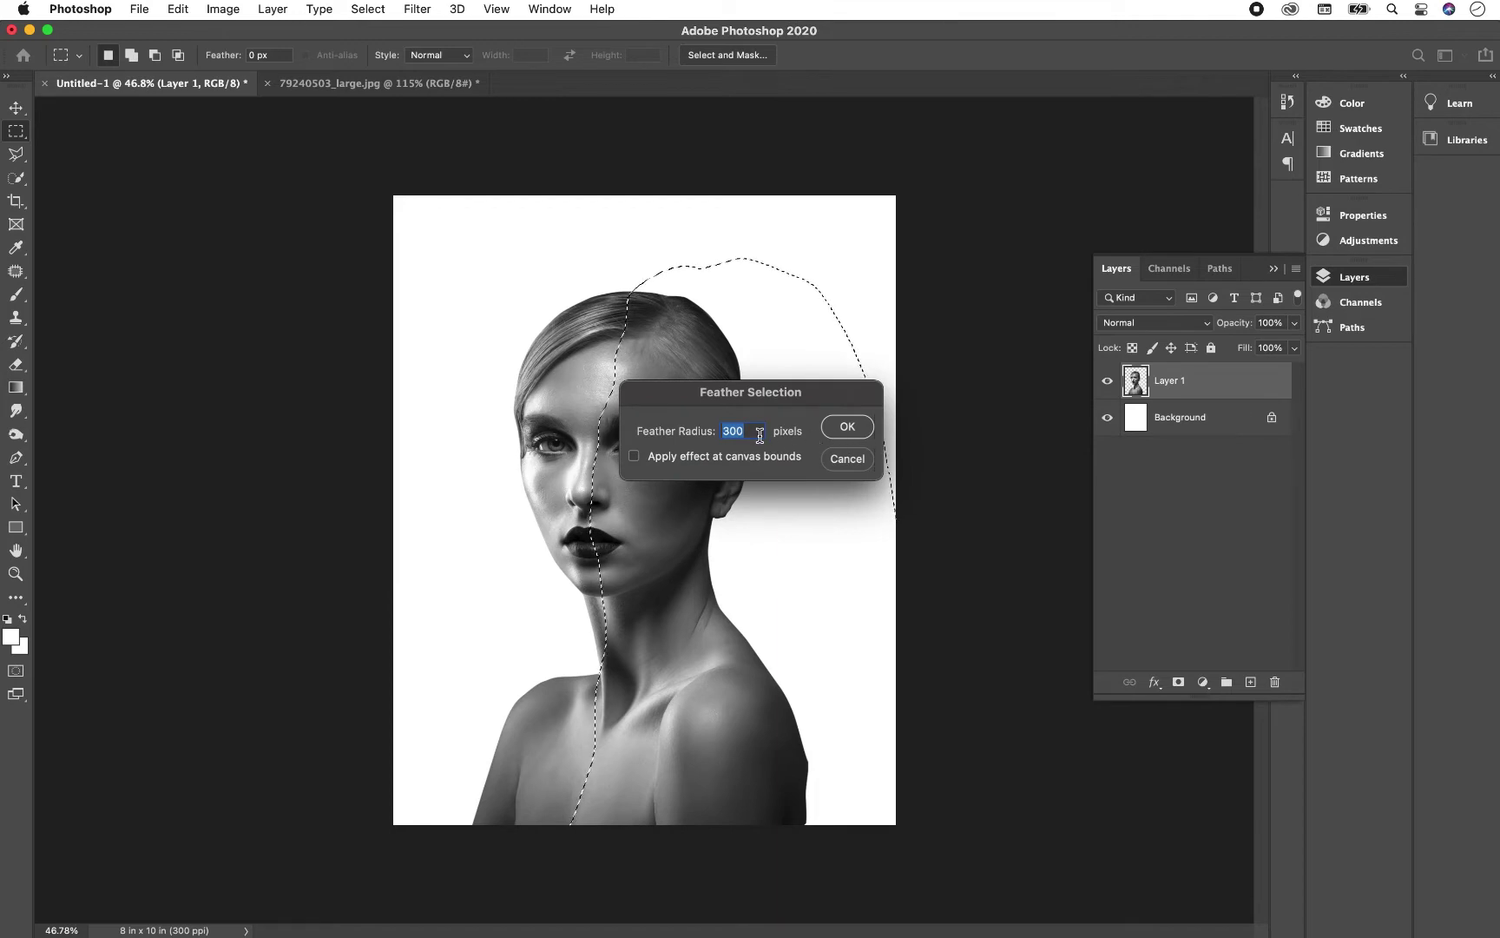
{"action": "type", "text": "250"}
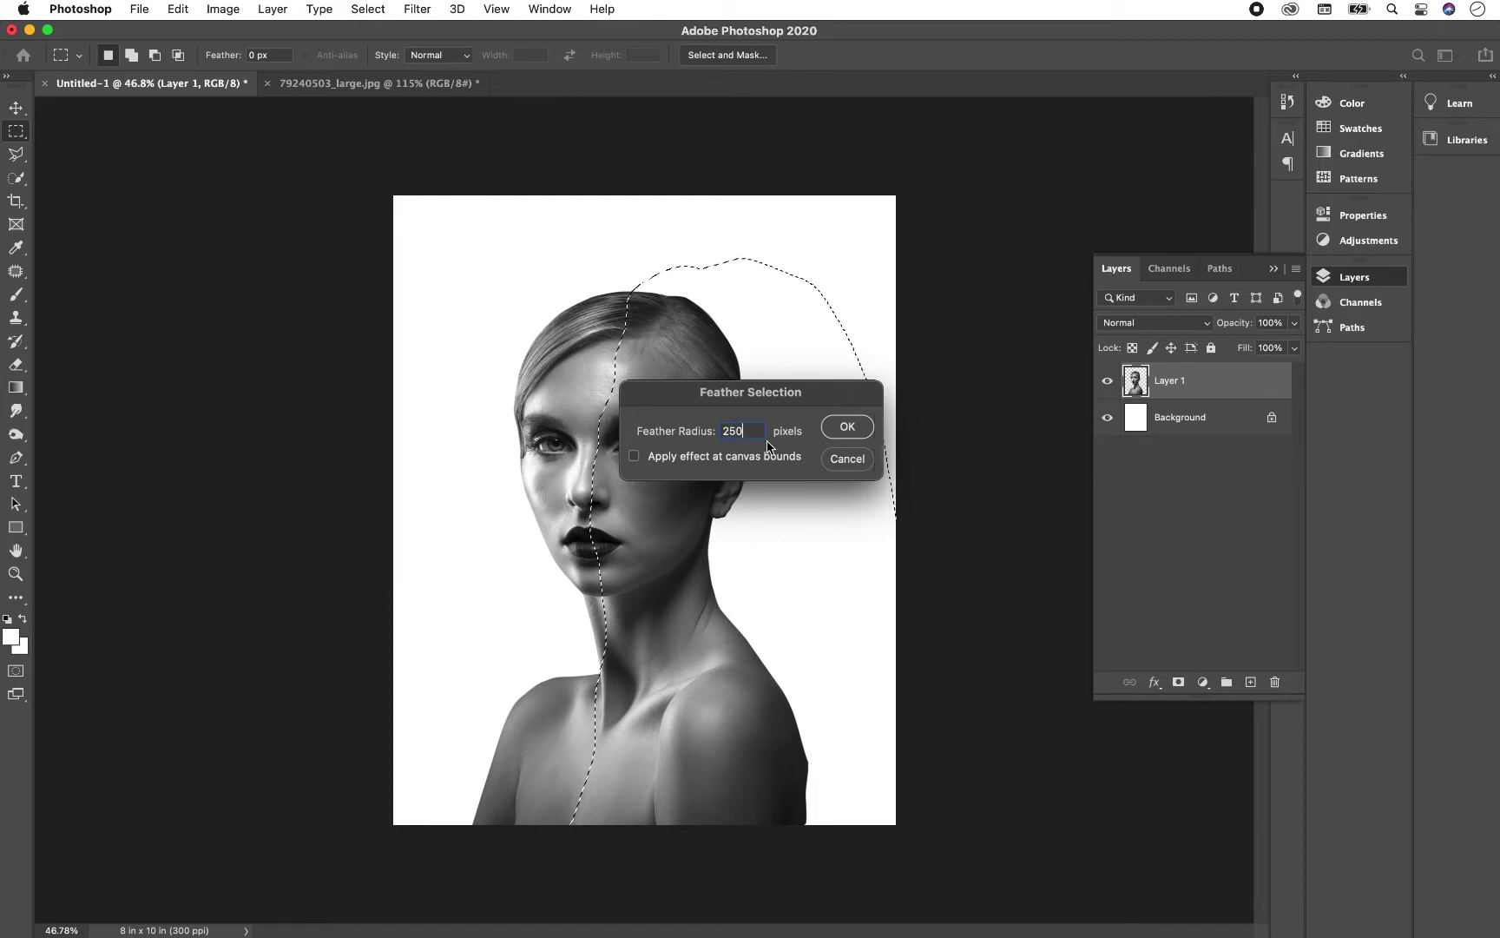
{"action": "left_click", "coordinate": [841, 426]}
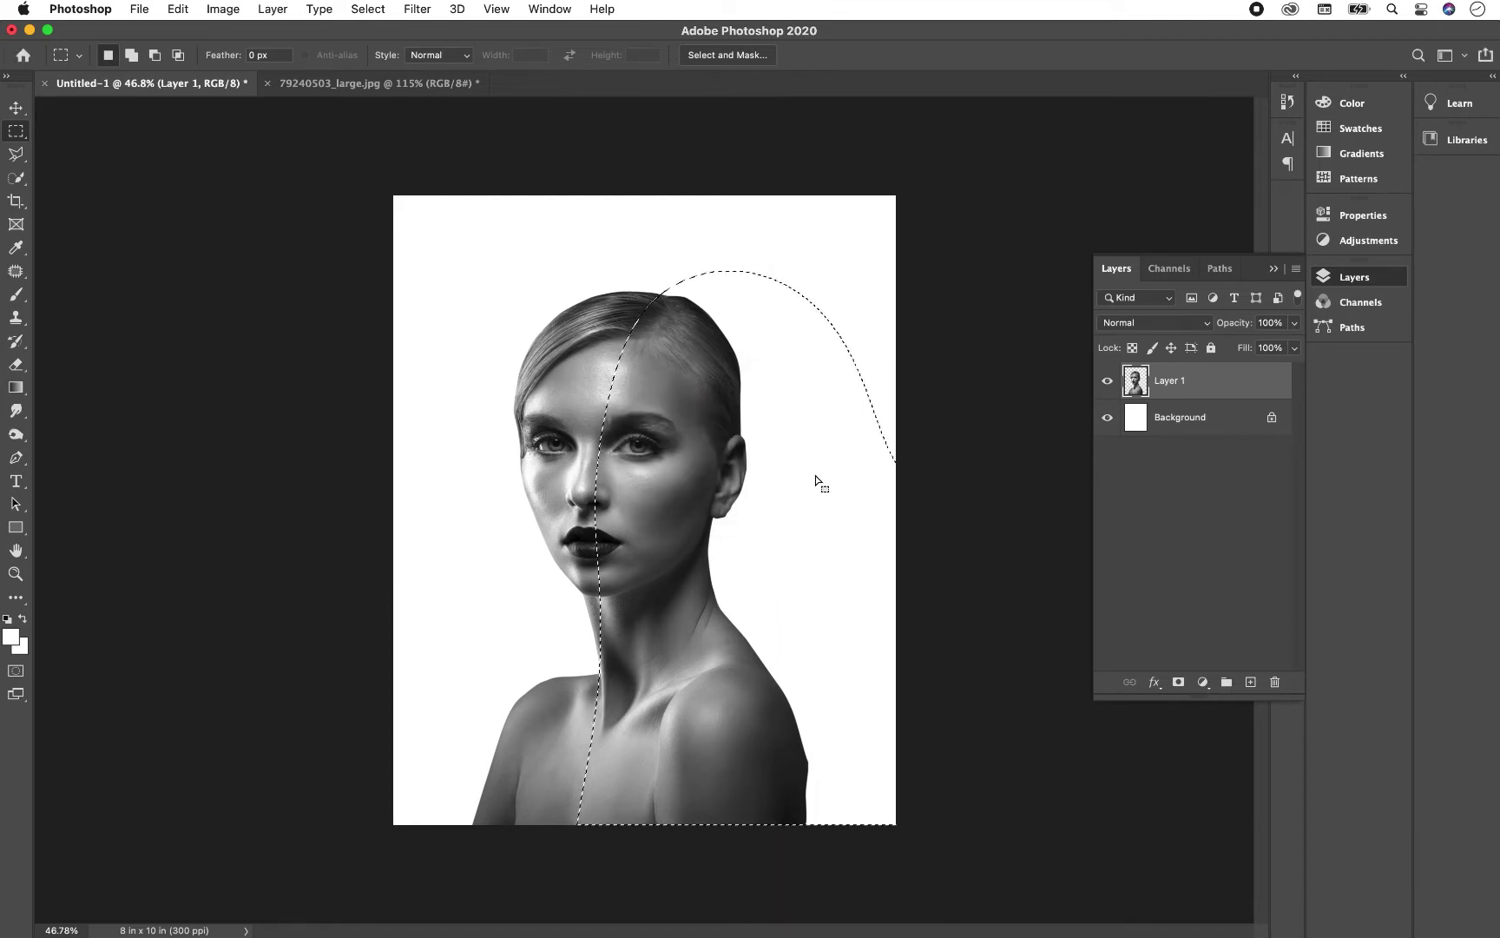
Step: Darken the selected half with Levels, setting the black input to 13 and the midtones to 0.68
{"action": "key", "text": "super+l"}
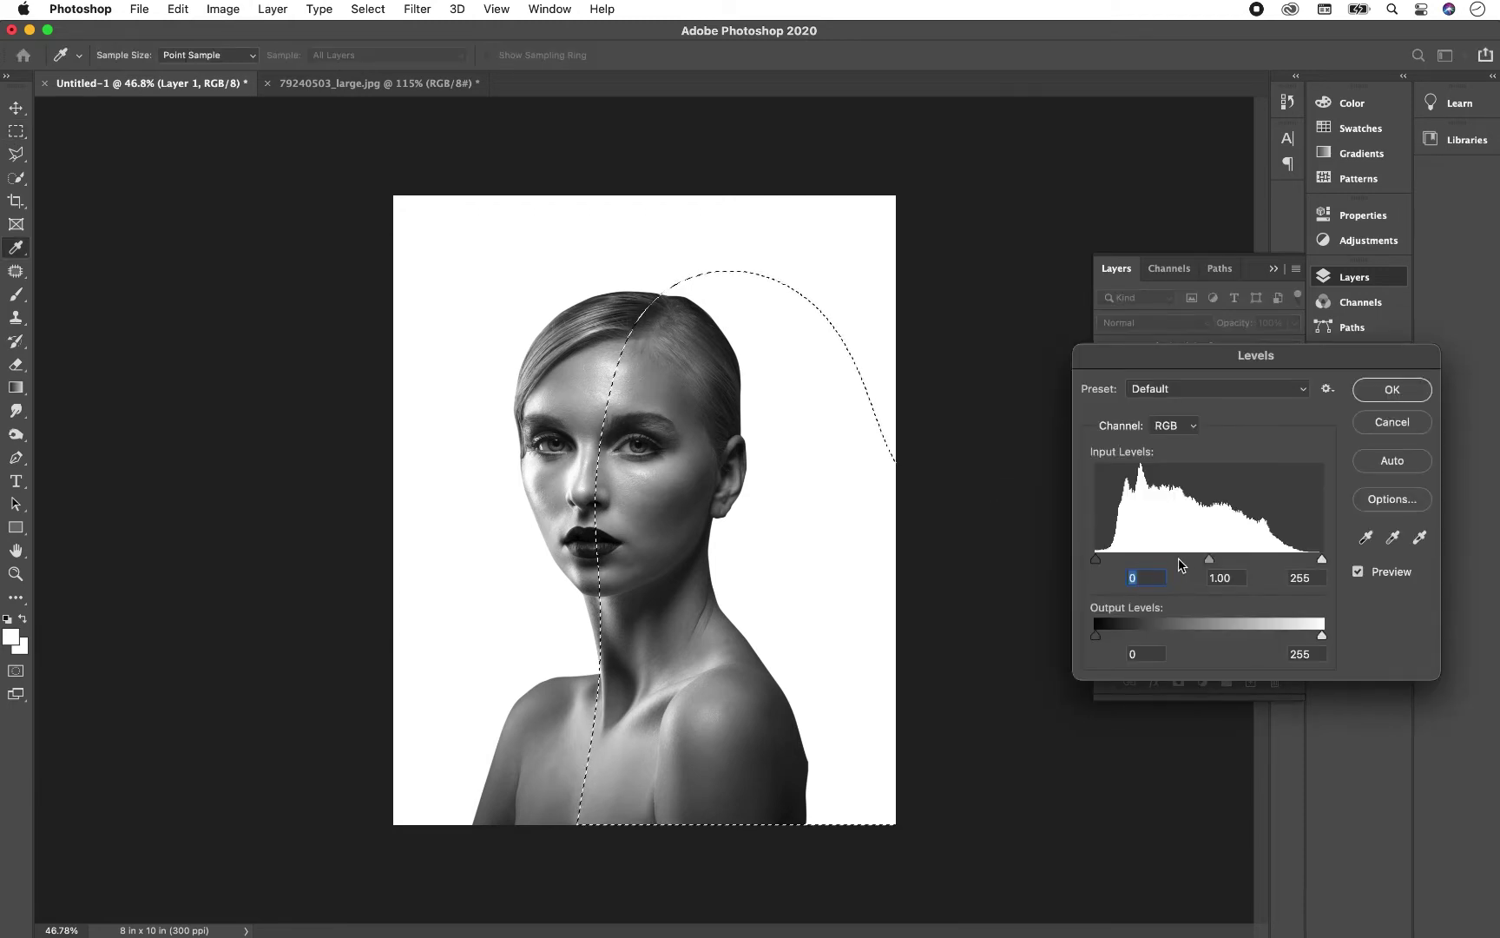
{"action": "mouse_move", "coordinate": [1210, 559]}
{"action": "left_mouse_down"}
{"action": "mouse_move", "coordinate": [1191, 560]}
{"action": "mouse_move", "coordinate": [1226, 561]}
{"action": "left_mouse_up"}
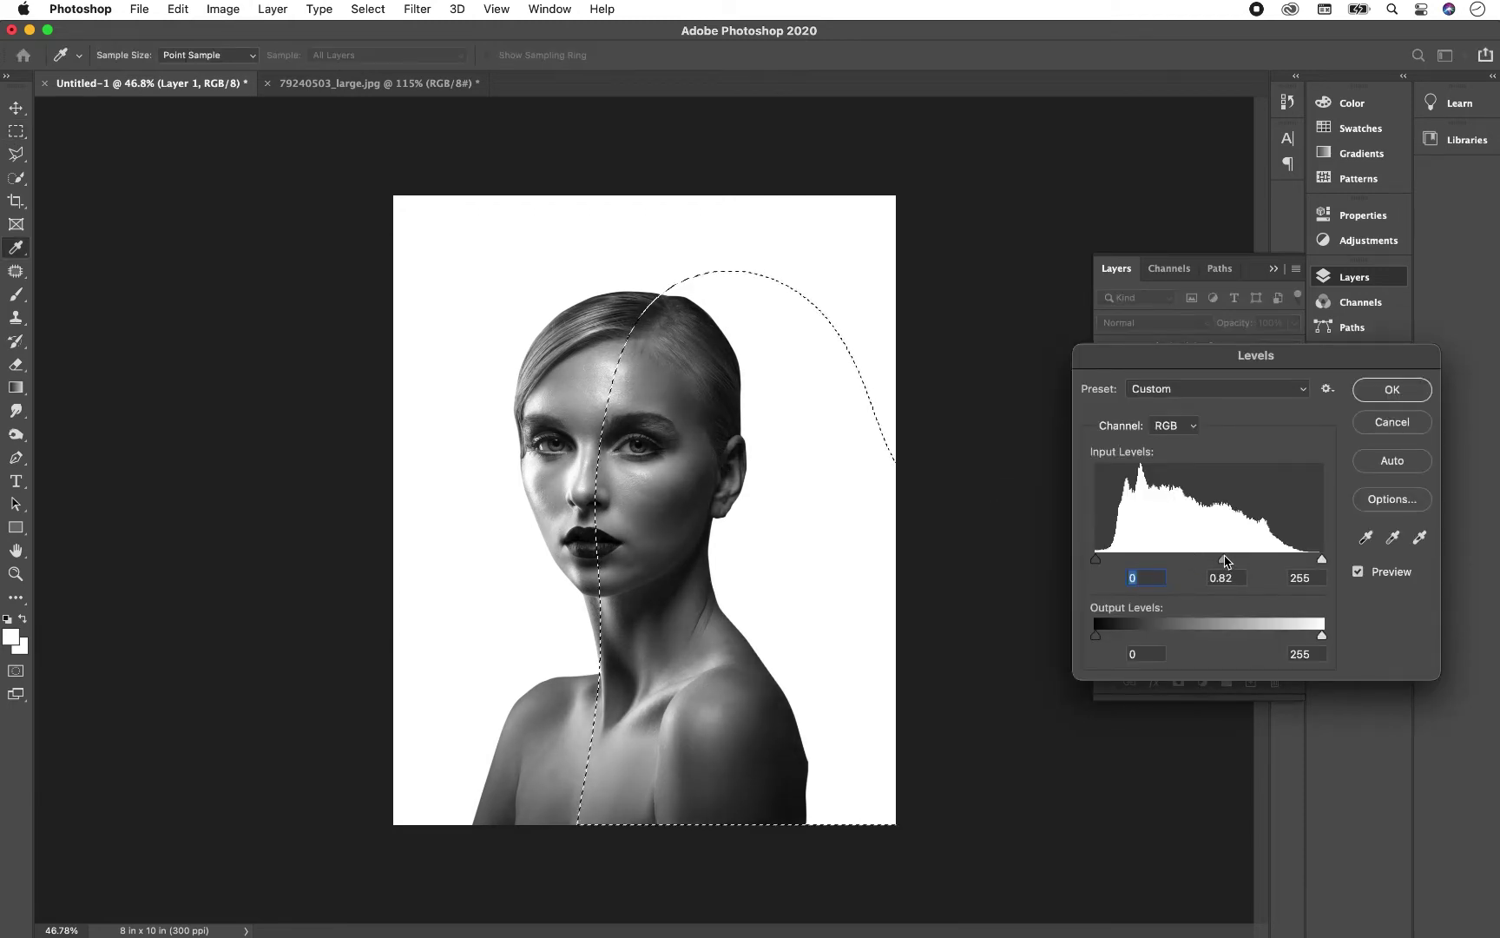
{"action": "left_click_drag", "start_coordinate": [1096, 559], "coordinate": [1107, 560]}
{"action": "left_click_drag", "start_coordinate": [1322, 559], "coordinate": [1323, 561]}
{"action": "left_click_drag", "start_coordinate": [1229, 561], "coordinate": [1243, 566]}
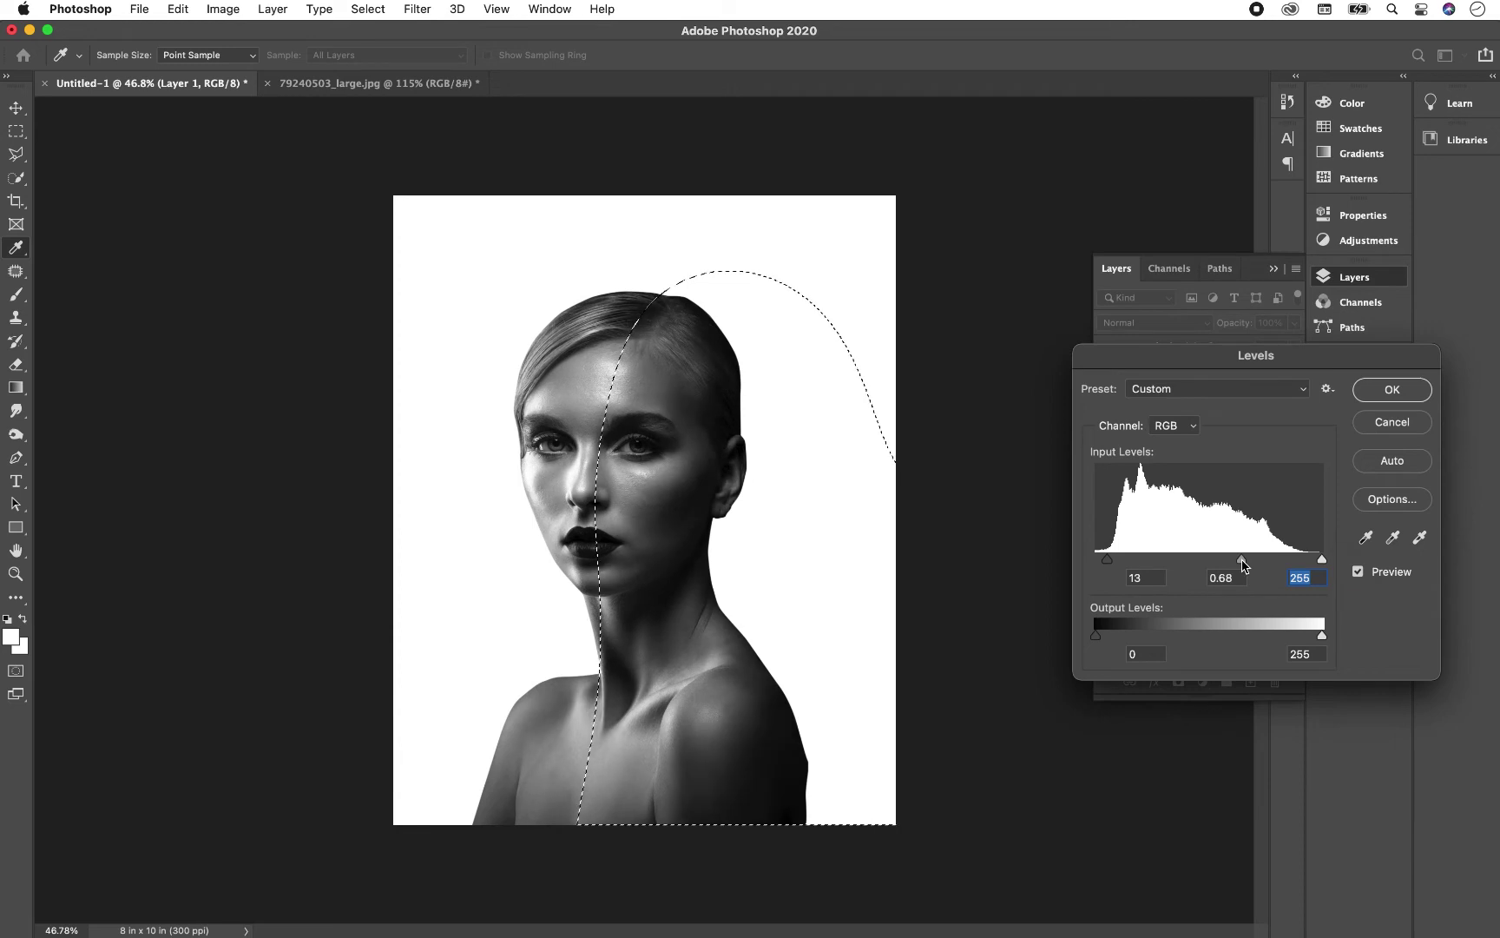
{"action": "left_click", "coordinate": [1243, 565]}
{"action": "left_click", "coordinate": [1392, 389]}
{"action": "key", "text": "m"}
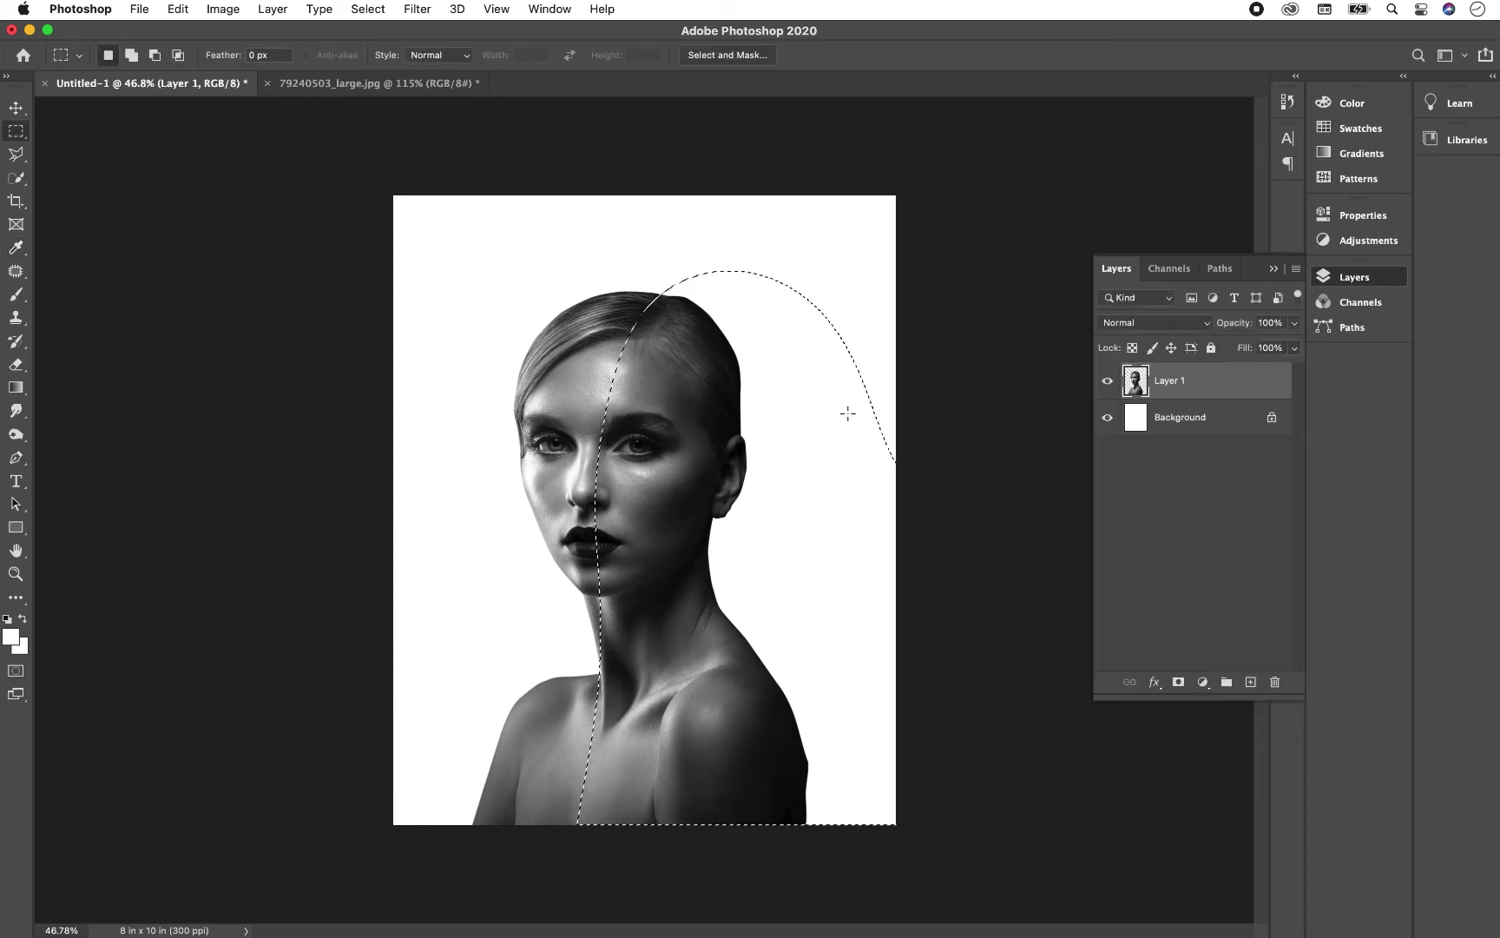
{"action": "key", "text": "super+d"}
{"action": "left_click", "coordinate": [139, 9]}
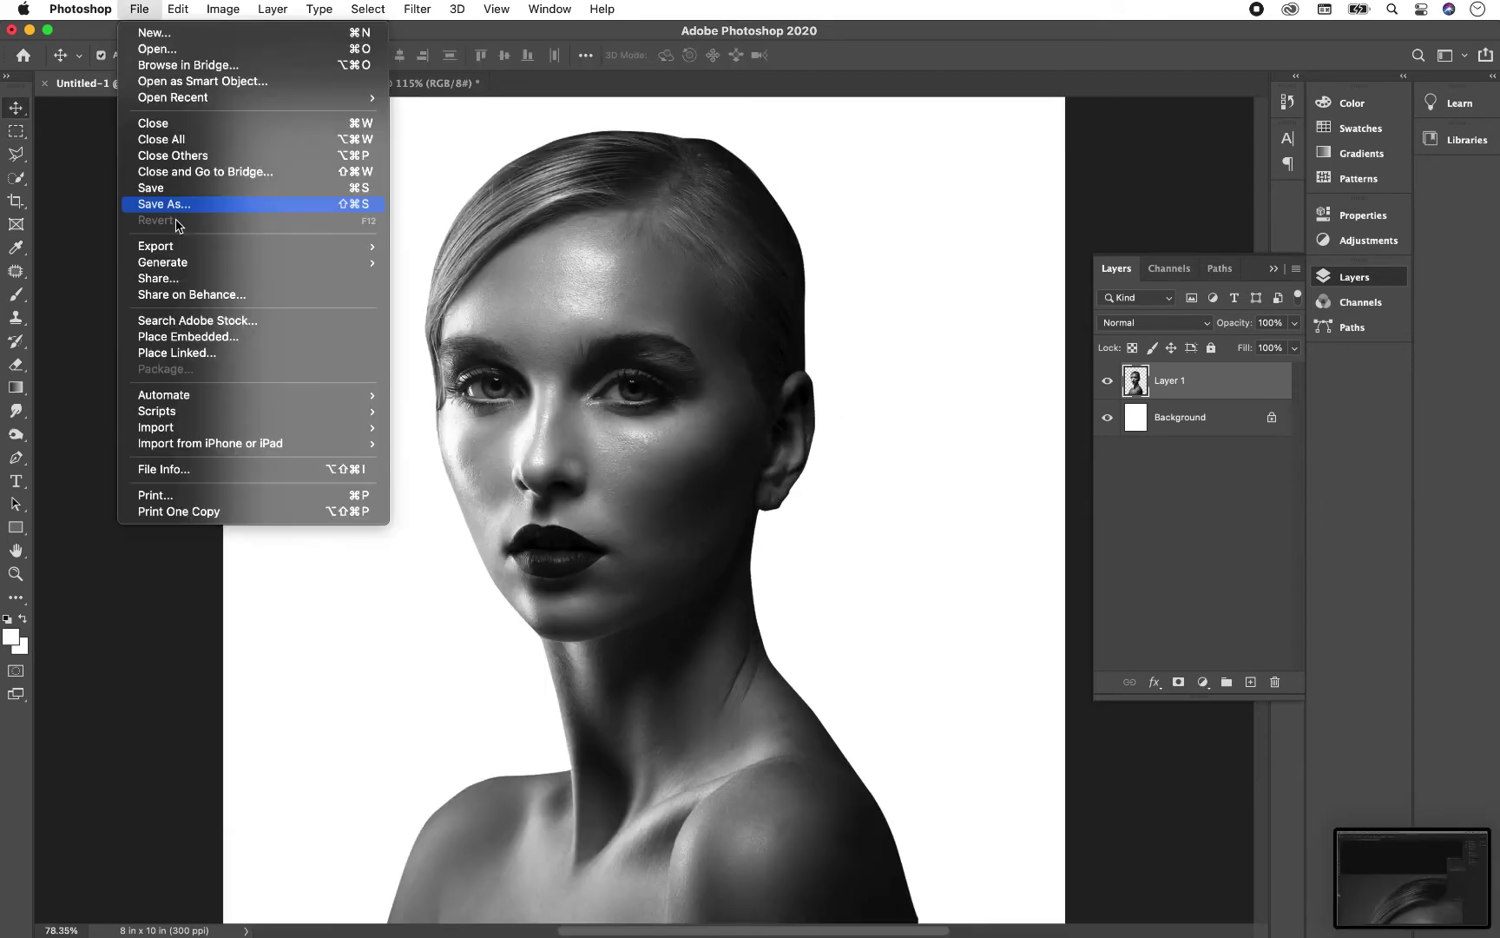
{"action": "left_click", "coordinate": [151, 50]}
{"action": "scroll", "coordinate": [652, 352], "scroll_direction": "down", "scroll_amount": 5}
{"action": "left_click", "coordinate": [650, 353]}
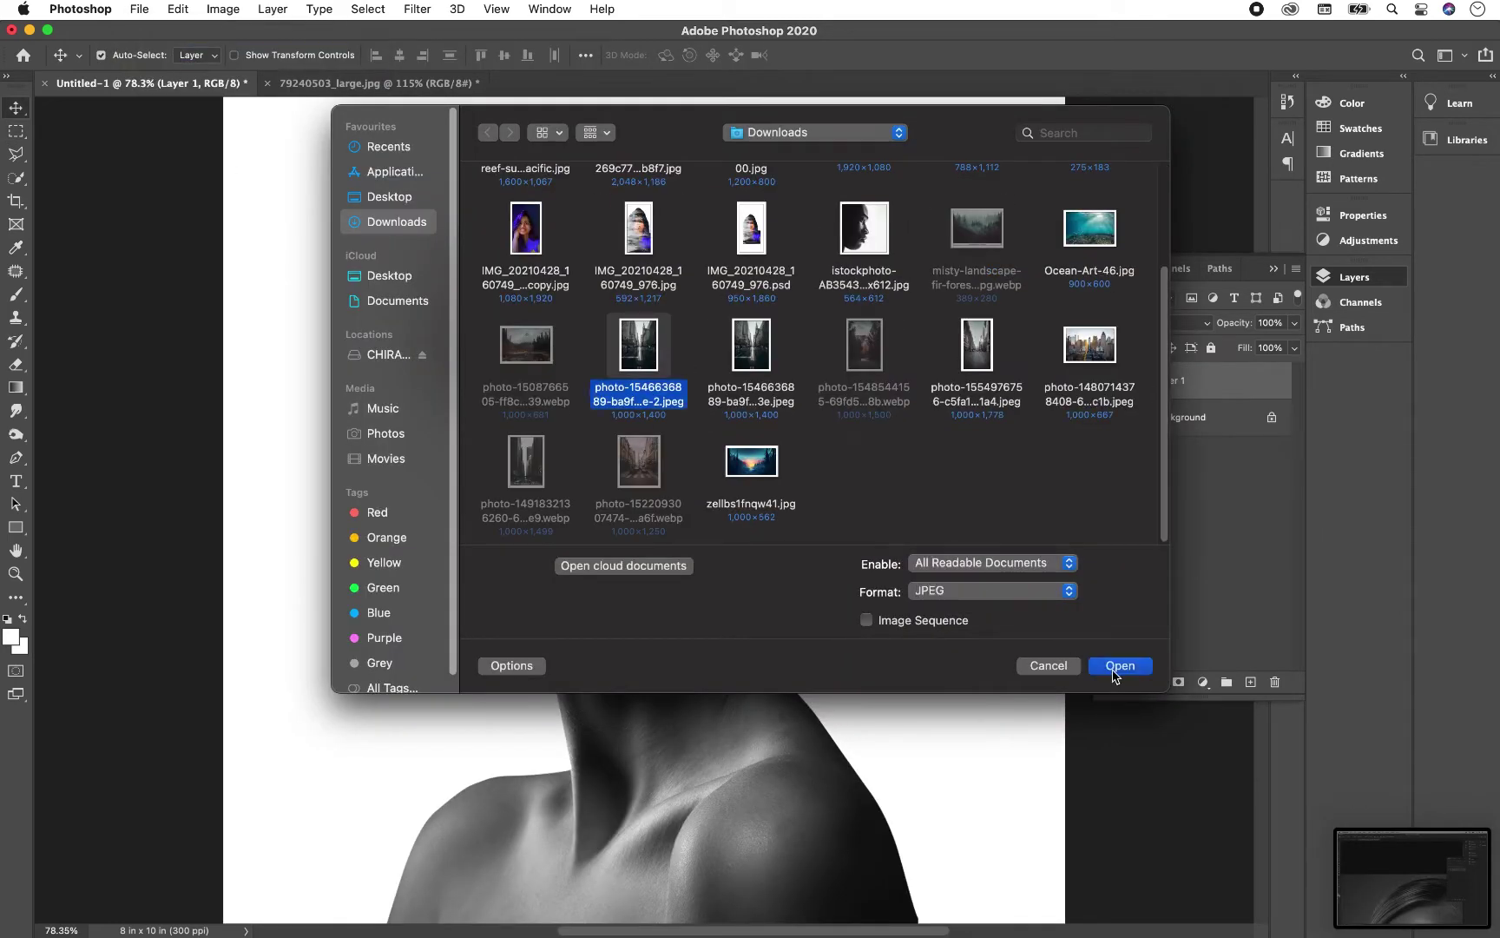
{"action": "left_click", "coordinate": [1119, 665]}
{"action": "key", "text": "super+a"}
{"action": "key", "text": "super+c"}
{"action": "key", "text": "super+w"}
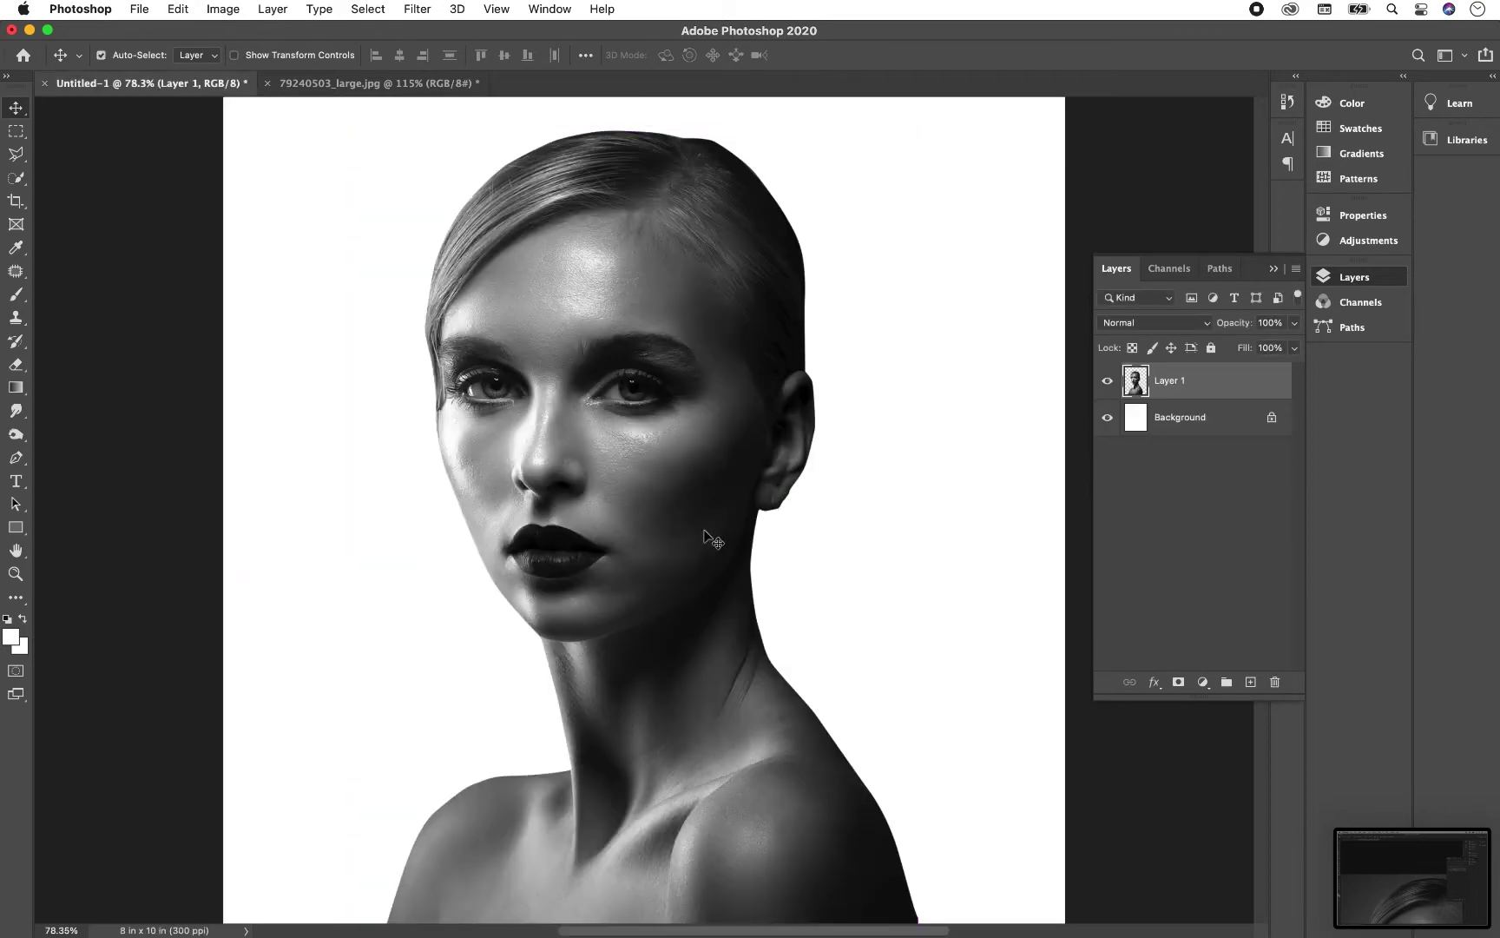
Step: Paste the street photo above the portrait, scale it to about 197% and centre it horizontally over the woman
{"action": "key", "text": "super+v"}
{"action": "key", "text": "super+t"}
{"action": "scroll", "coordinate": [848, 469], "scroll_direction": "down", "scroll_amount": 4}
{"action": "left_click_drag", "start_coordinate": [757, 363], "coordinate": [858, 218]}
{"action": "left_click_drag", "start_coordinate": [533, 676], "coordinate": [413, 835]}
{"action": "left_click_drag", "start_coordinate": [657, 620], "coordinate": [664, 653]}
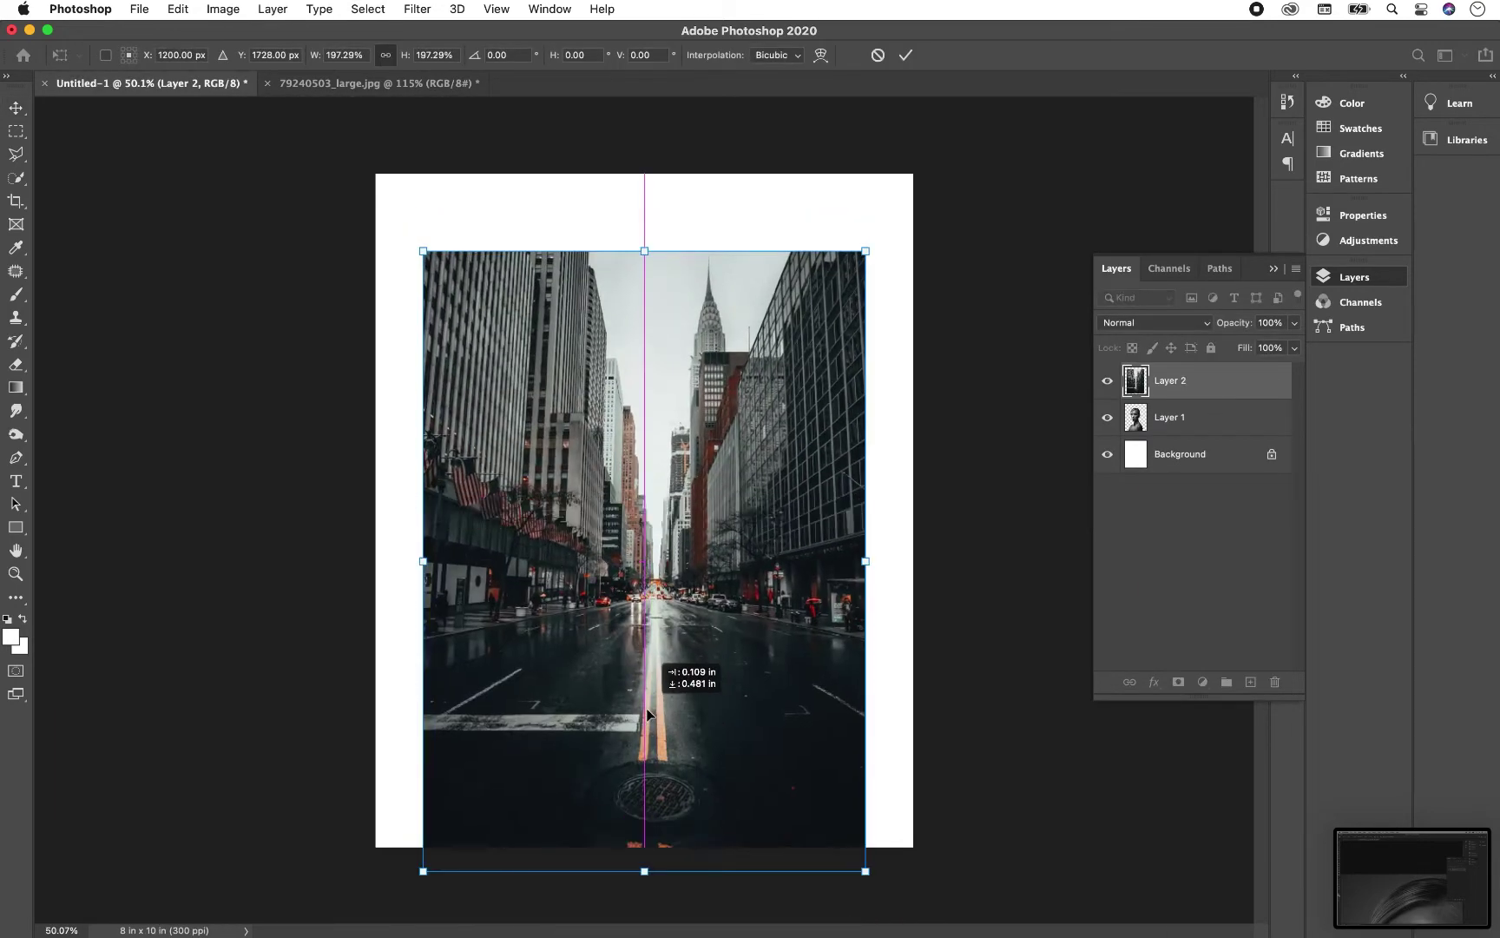
{"action": "key", "text": "Return"}
Step: Clip the street photo to the woman's cutout, flip it horizontally and reposition it so the road runs down her neck
{"action": "right_click", "coordinate": [1245, 387]}
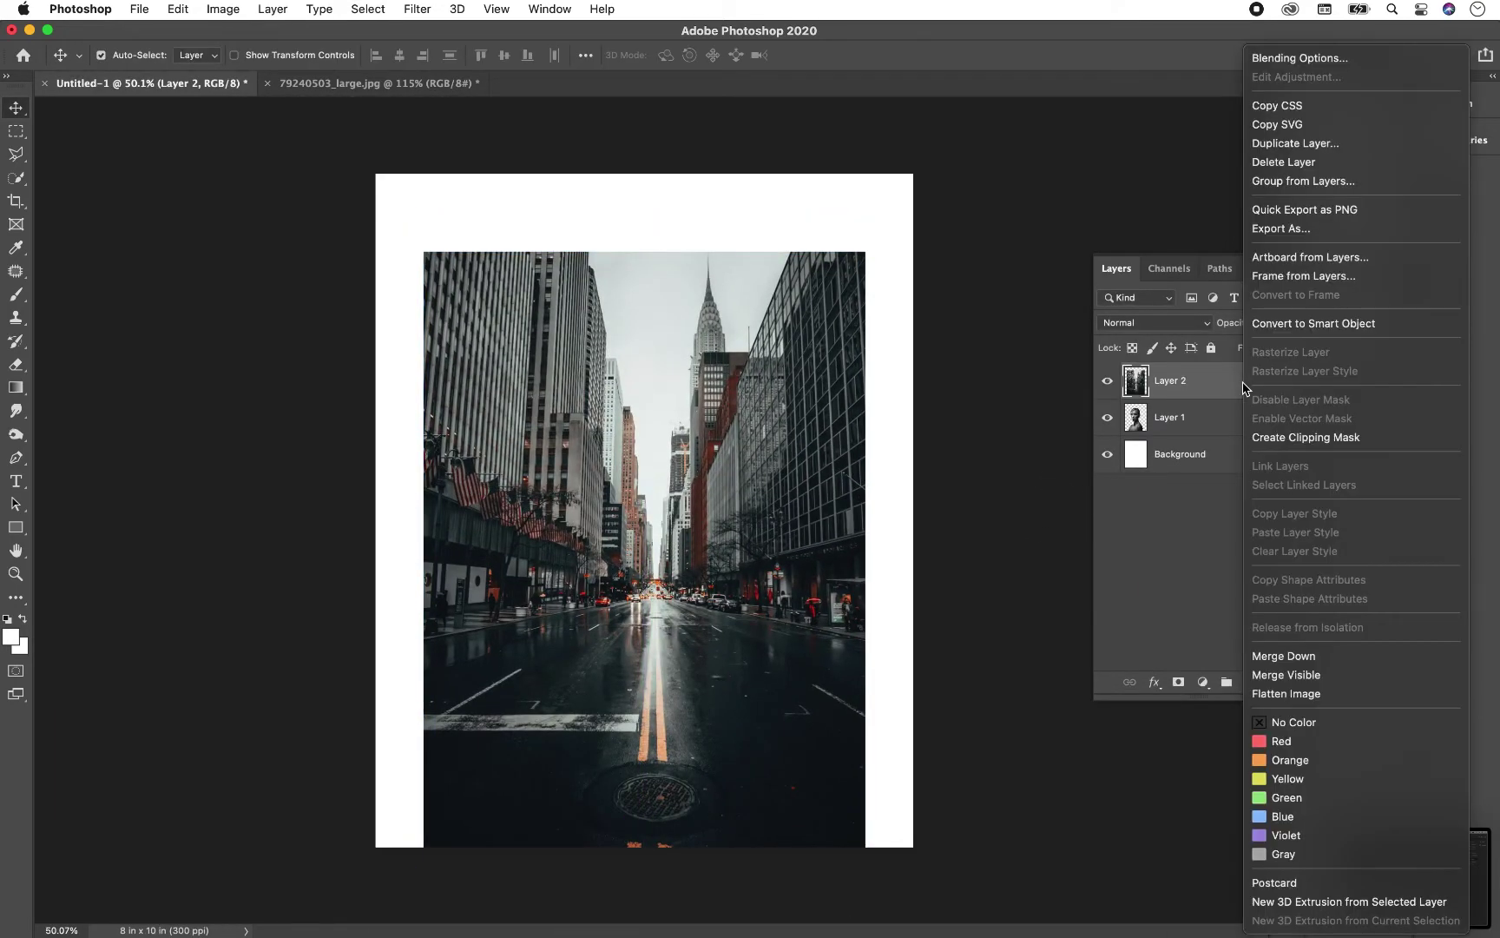
{"action": "left_click", "coordinate": [1263, 437]}
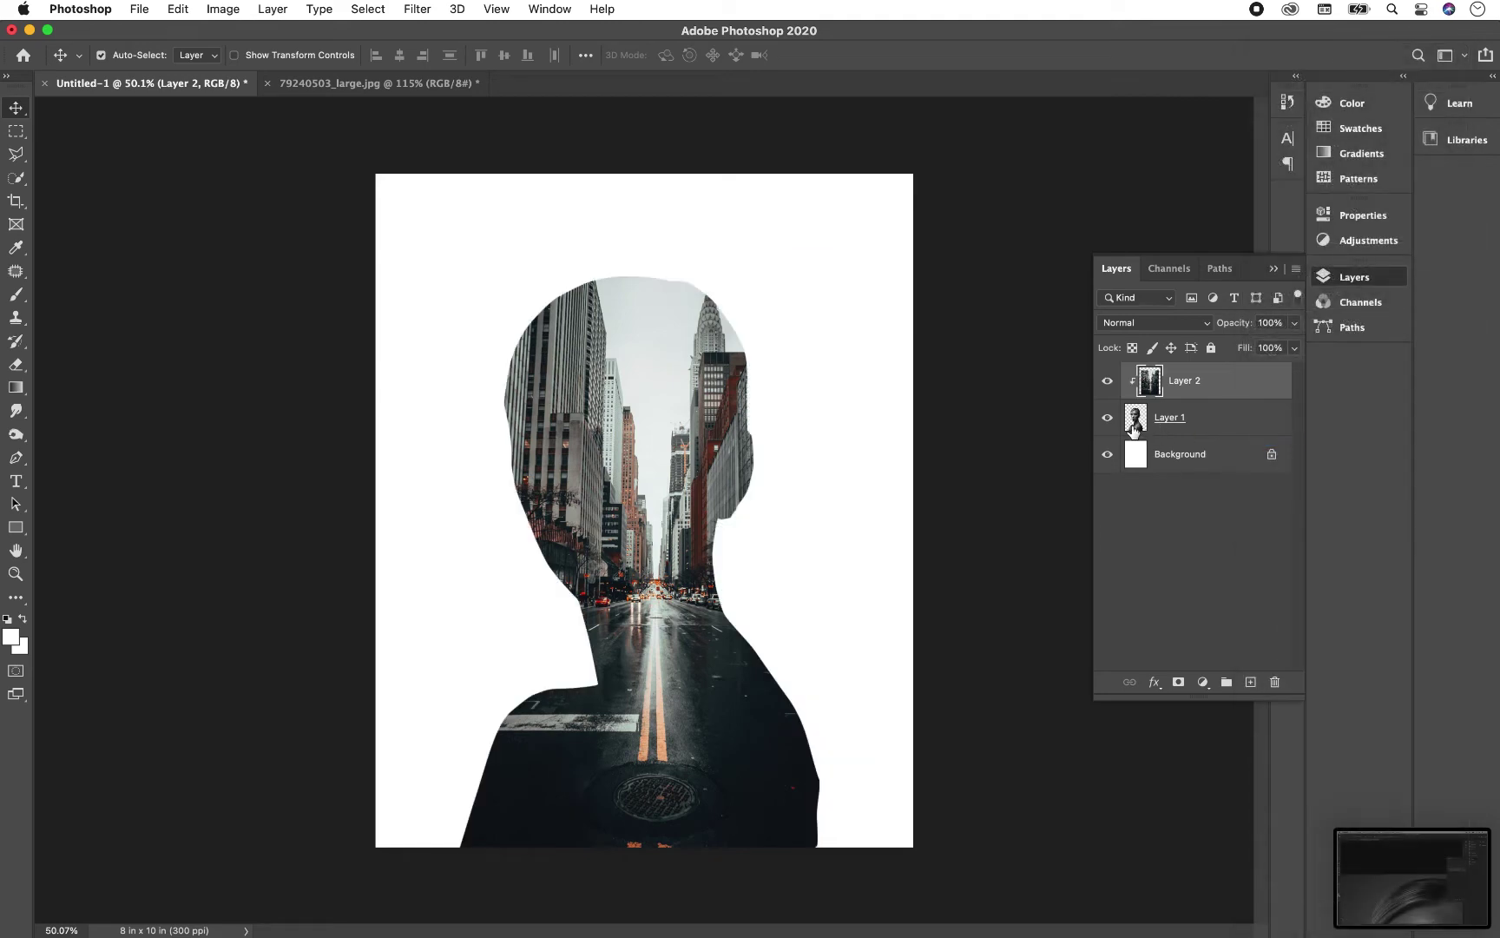
{"action": "key", "text": "super+t"}
{"action": "left_click_drag", "start_coordinate": [720, 426], "coordinate": [711, 437]}
{"action": "right_click", "coordinate": [711, 437]}
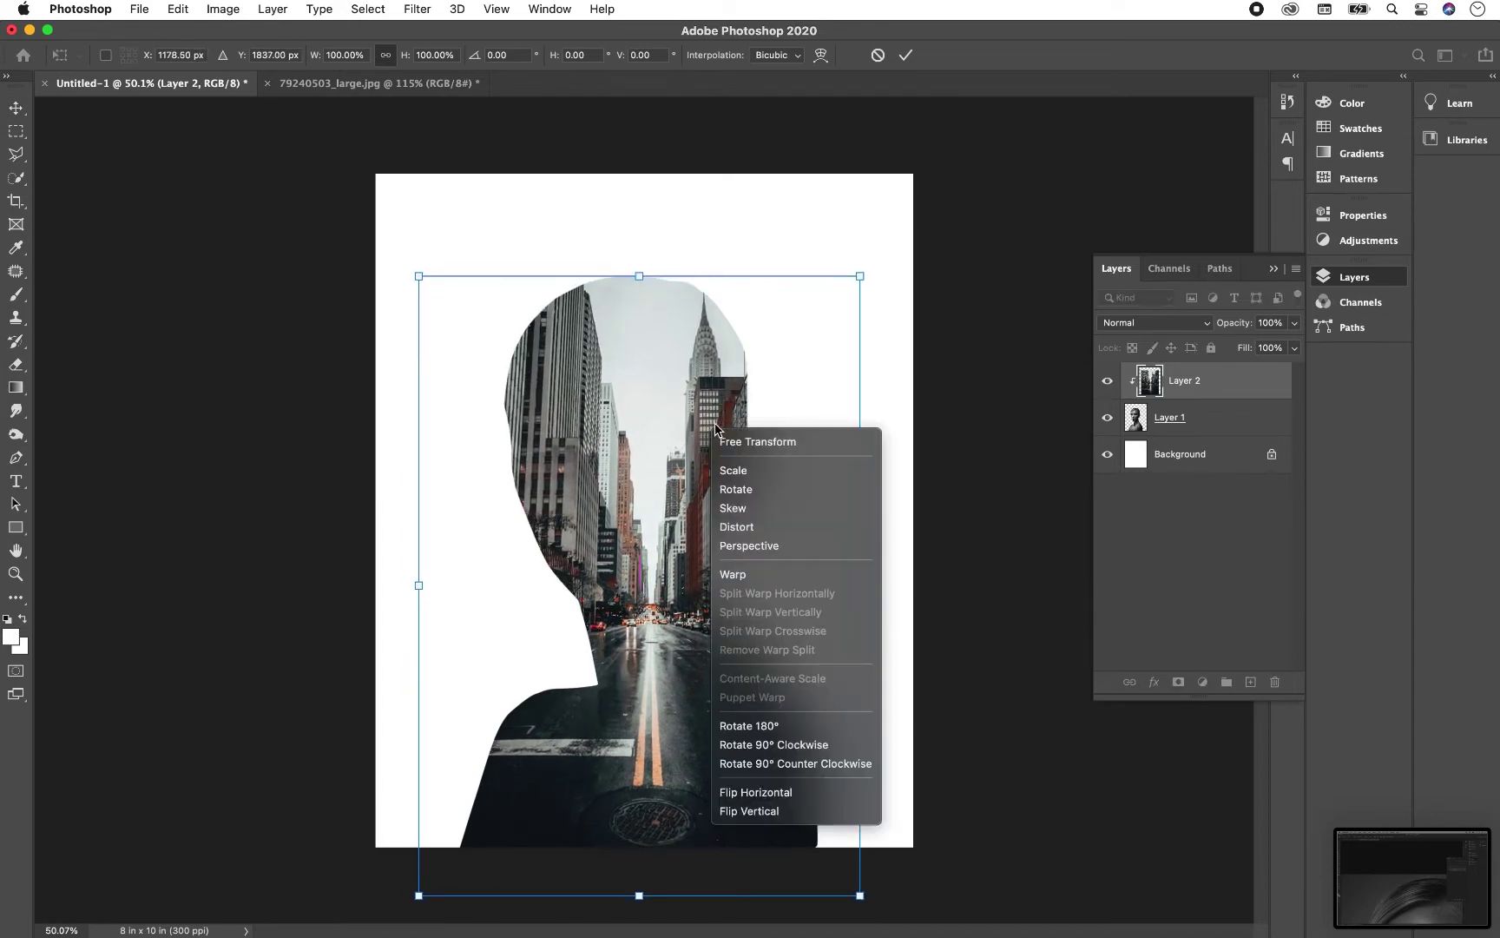
{"action": "left_click", "coordinate": [776, 791]}
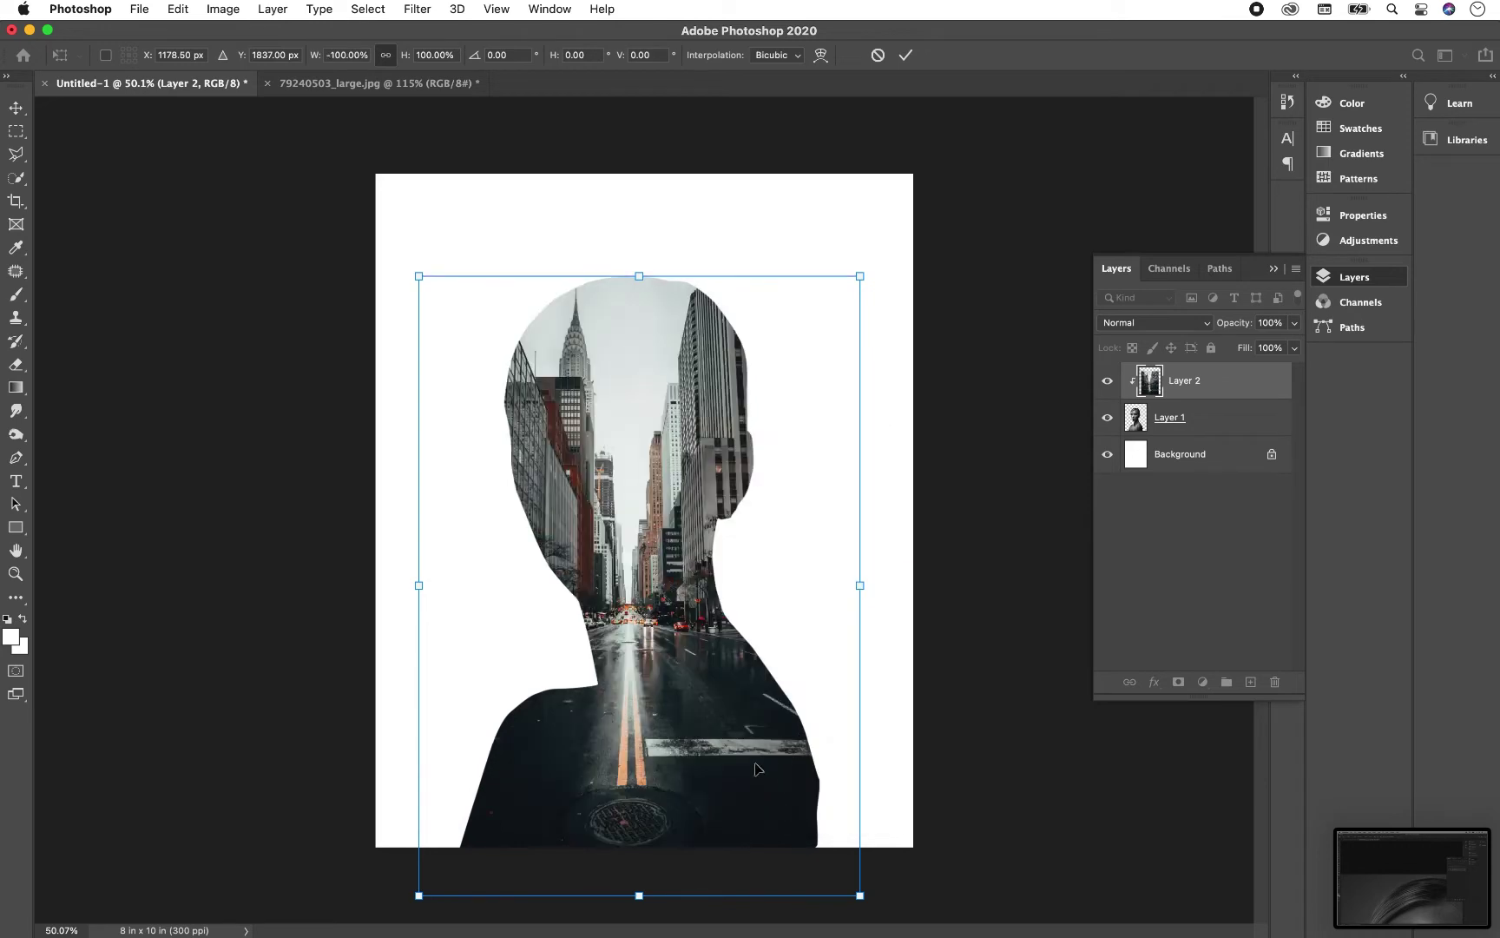
{"action": "left_click_drag", "start_coordinate": [671, 598], "coordinate": [690, 604]}
{"action": "key", "text": "Return"}
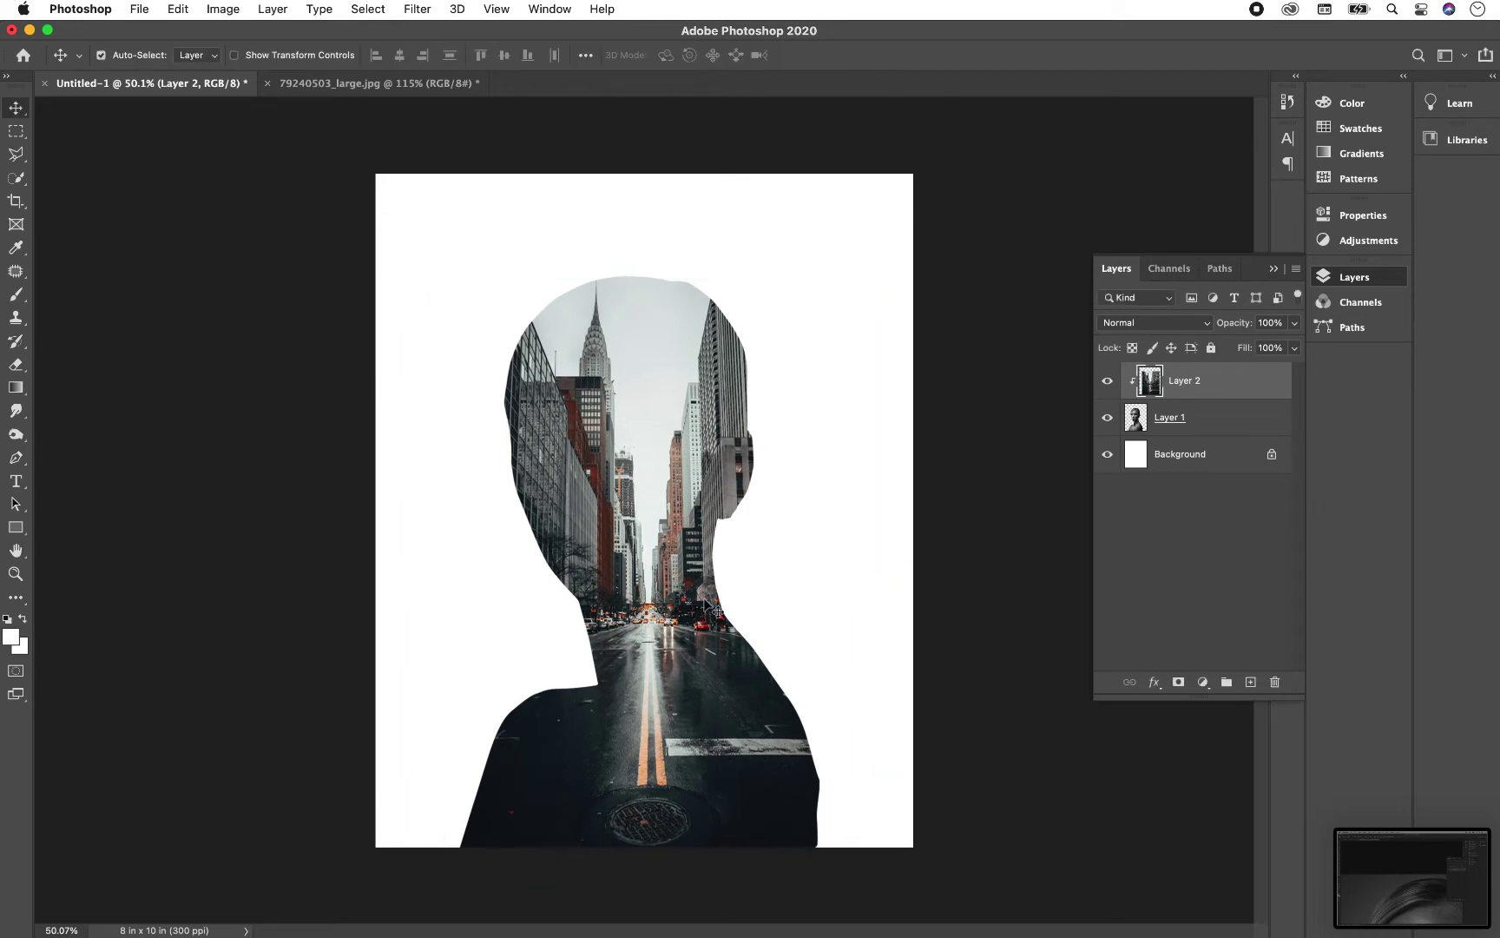
Step: Set the street photo's blend mode to Screen, and enlarge and lower it together with the portrait layer
{"action": "left_click", "coordinate": [1169, 331]}
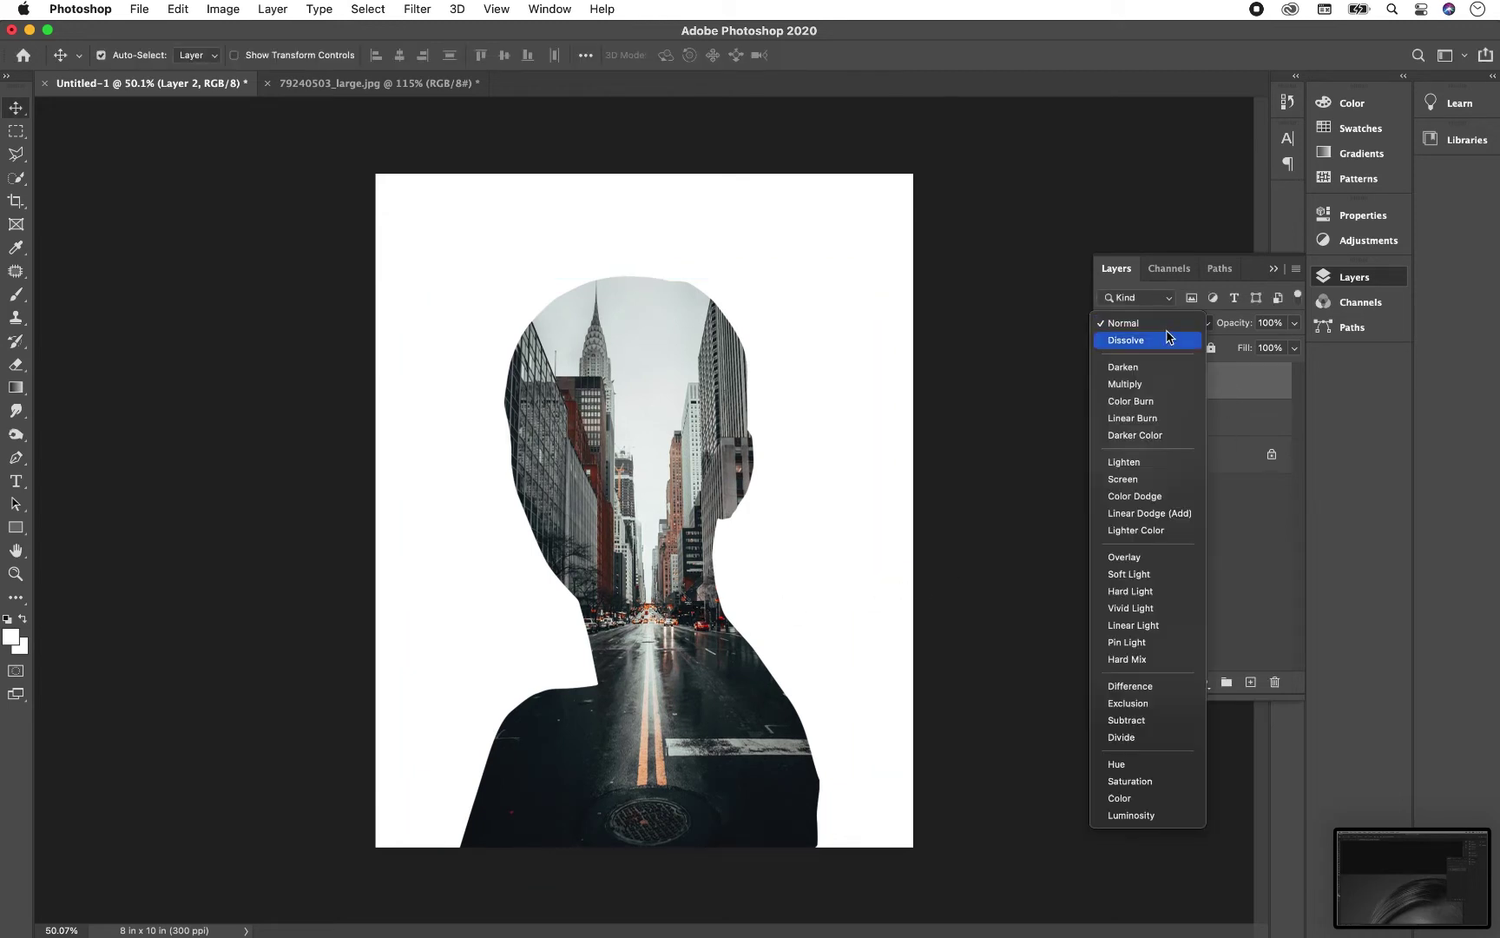
{"action": "left_click", "coordinate": [1140, 479]}
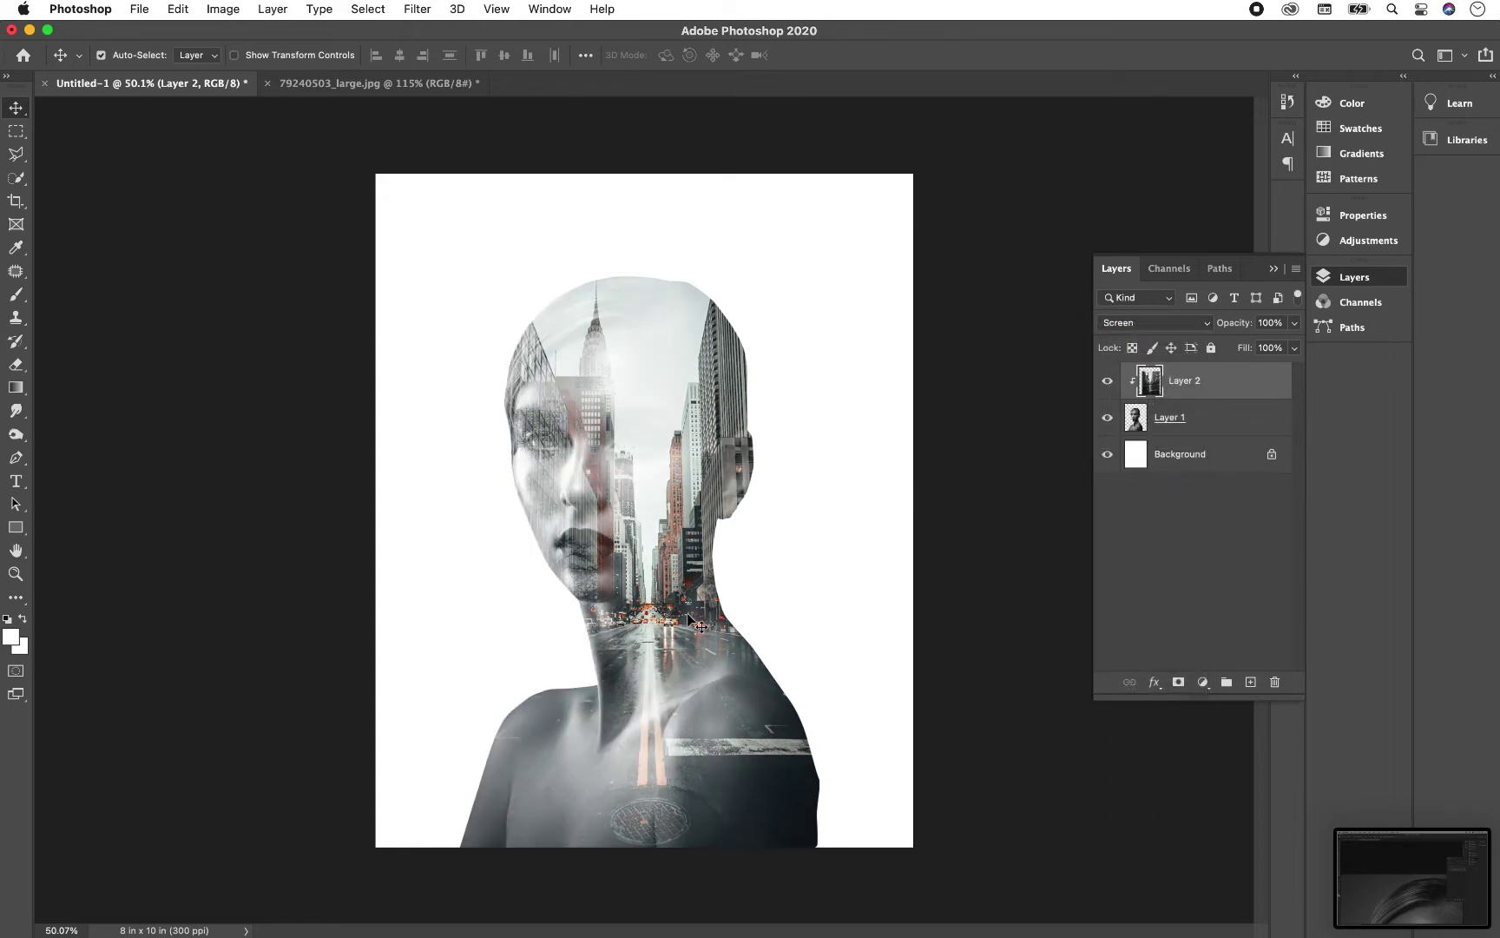
{"action": "left_click", "coordinate": [1196, 425], "text": "shift"}
{"action": "key", "text": "super+t"}
{"action": "left_click_drag", "start_coordinate": [884, 274], "coordinate": [931, 211]}
{"action": "left_click_drag", "start_coordinate": [810, 435], "coordinate": [787, 544]}
{"action": "key", "text": "Return"}
{"action": "key", "text": "c"}
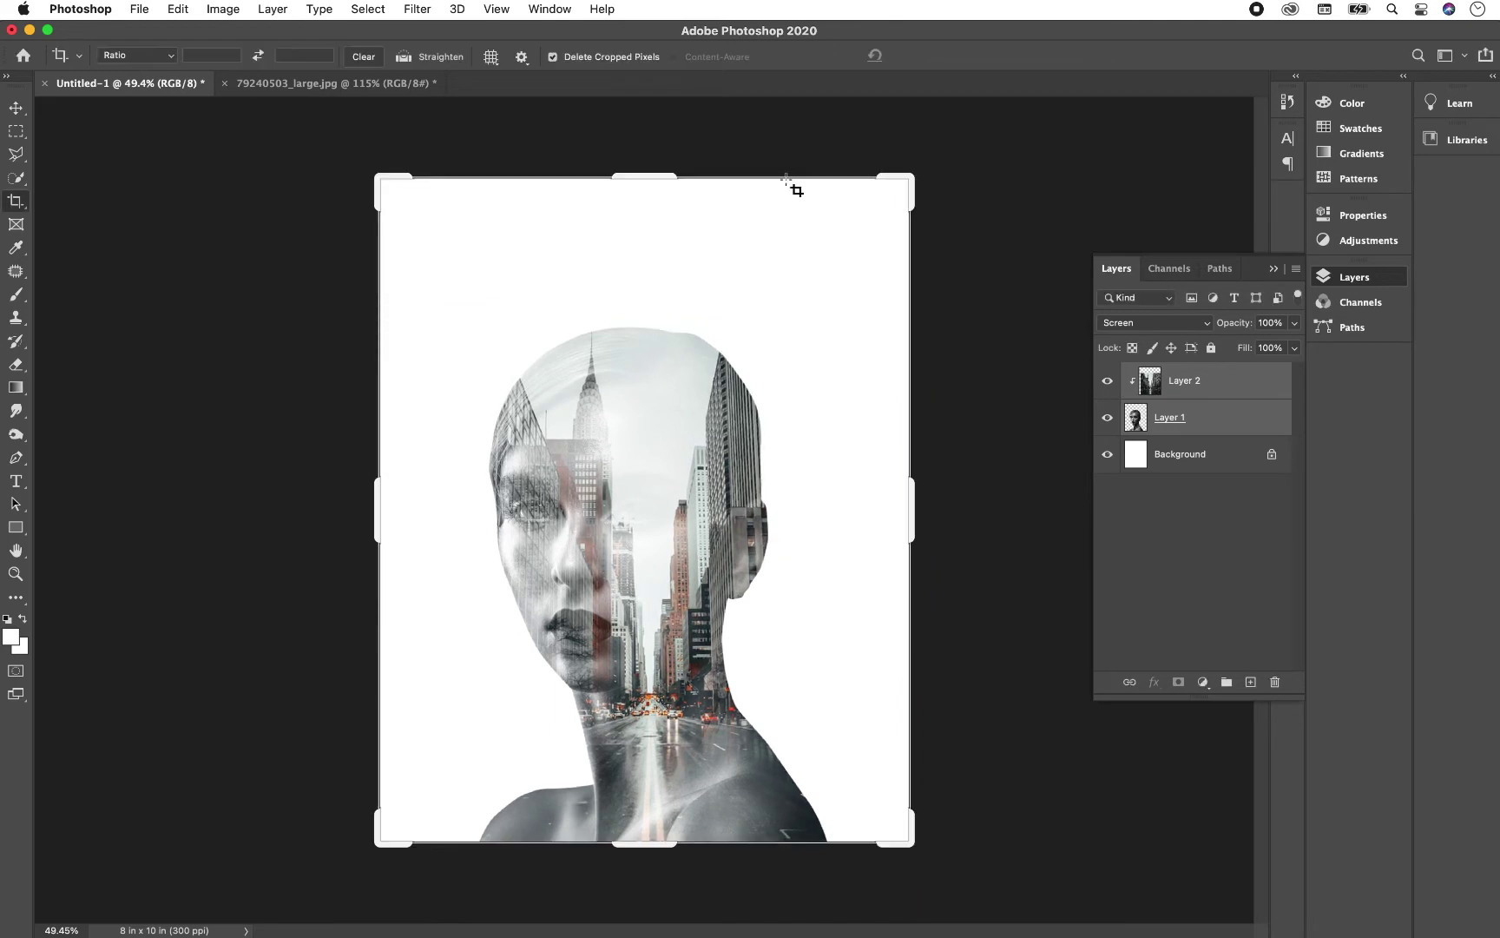
Step: Add a Solid Color fill layer above the Background in the pale grey eaeeee sampled from the photo's sky
{"action": "left_click", "coordinate": [1189, 418]}
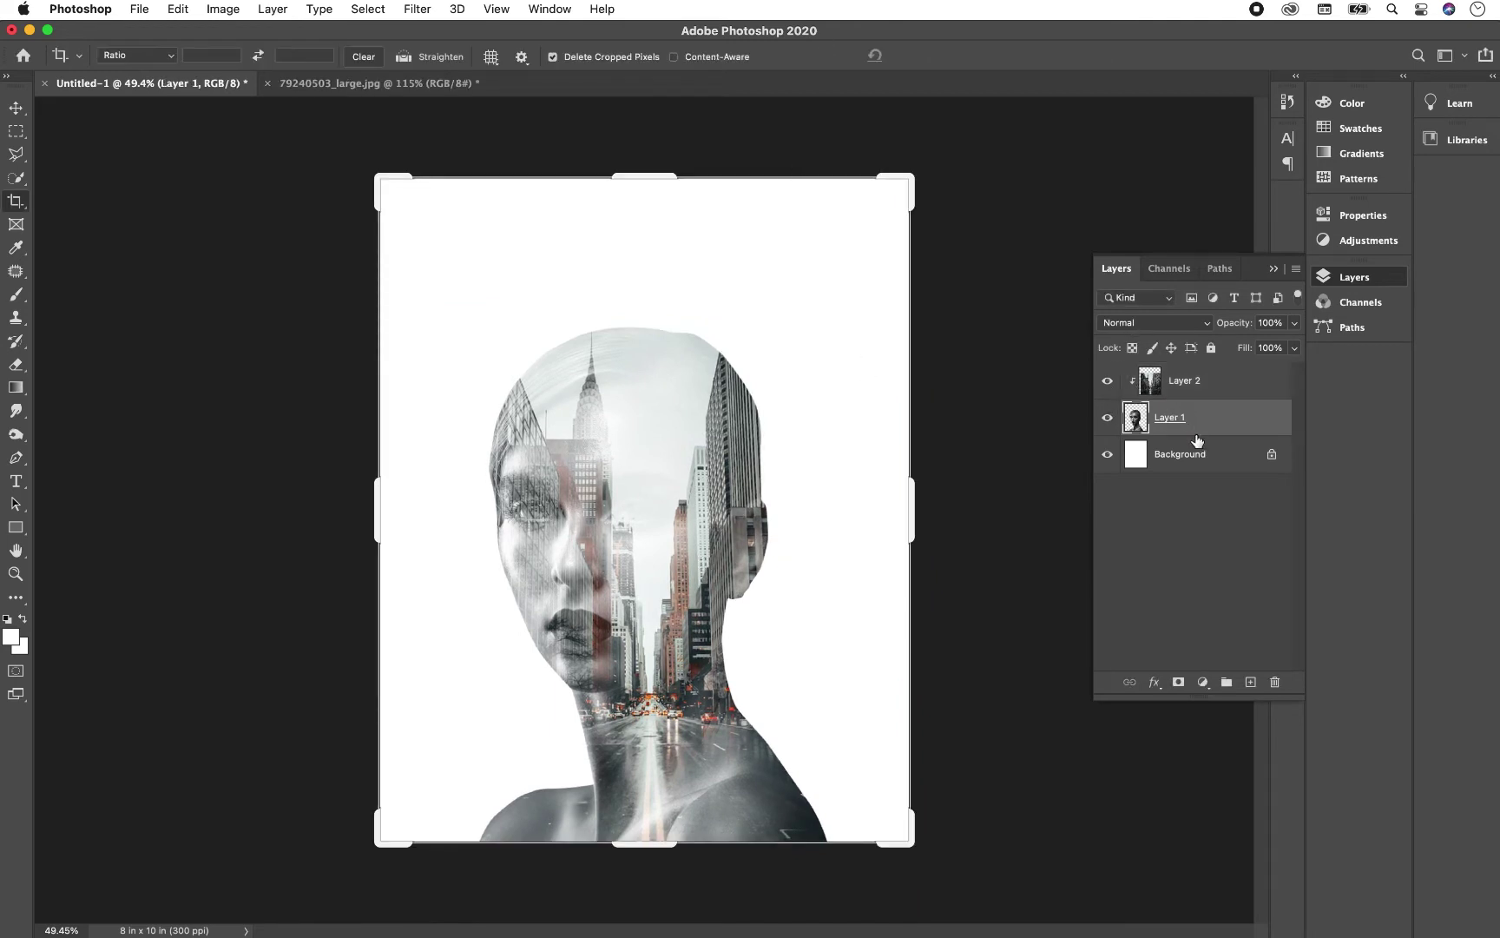
{"action": "left_click", "coordinate": [1196, 453]}
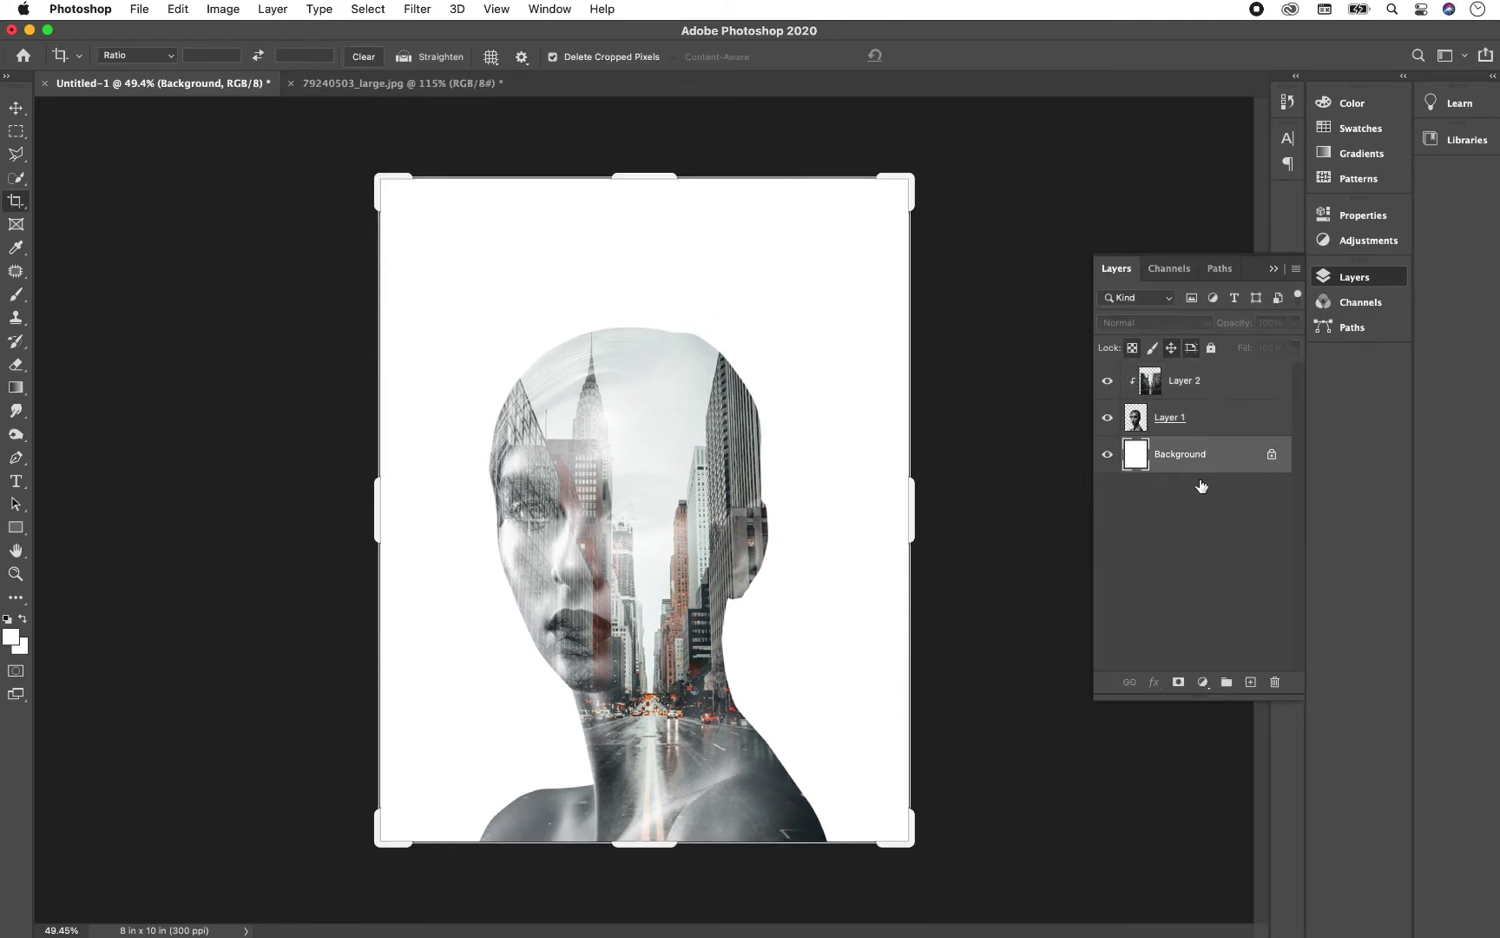
{"action": "left_click", "coordinate": [1202, 682]}
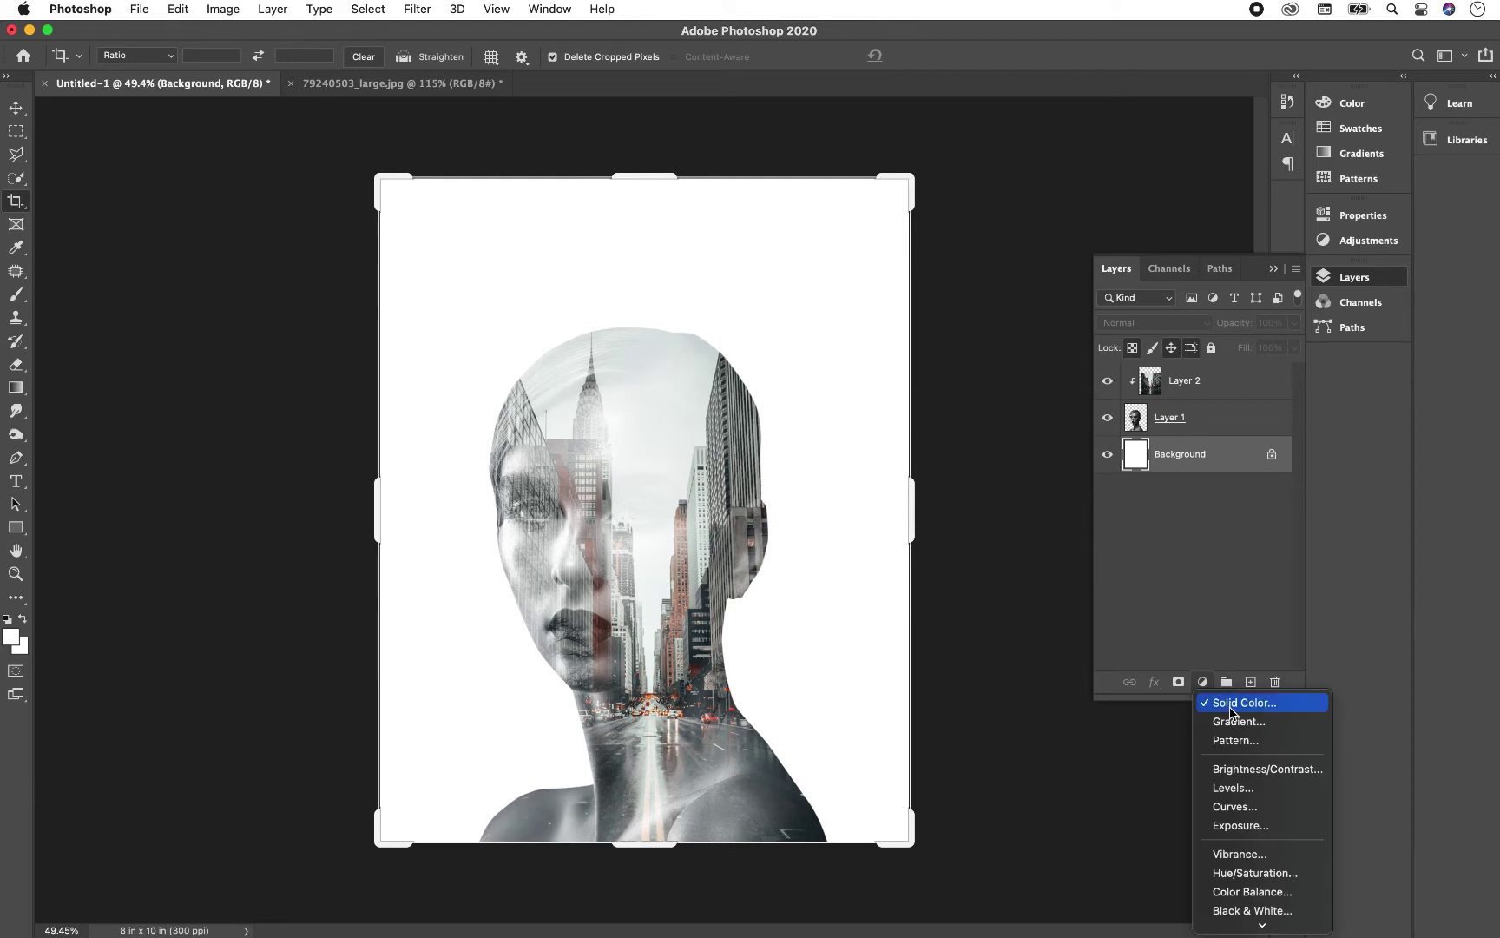
{"action": "left_click", "coordinate": [831, 545]}
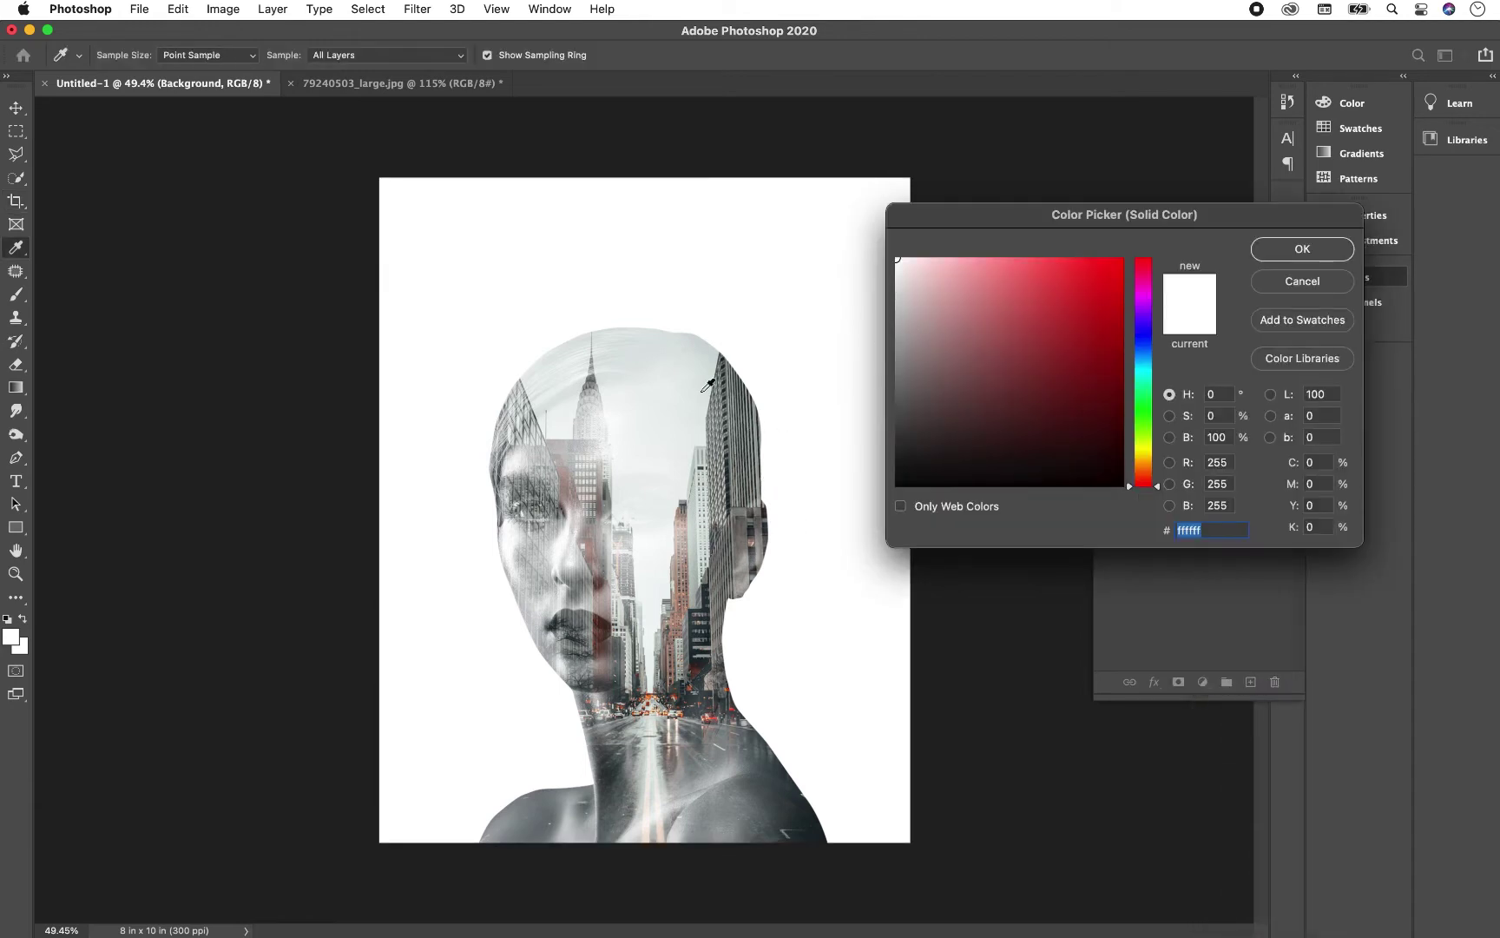
{"action": "left_click", "coordinate": [674, 400]}
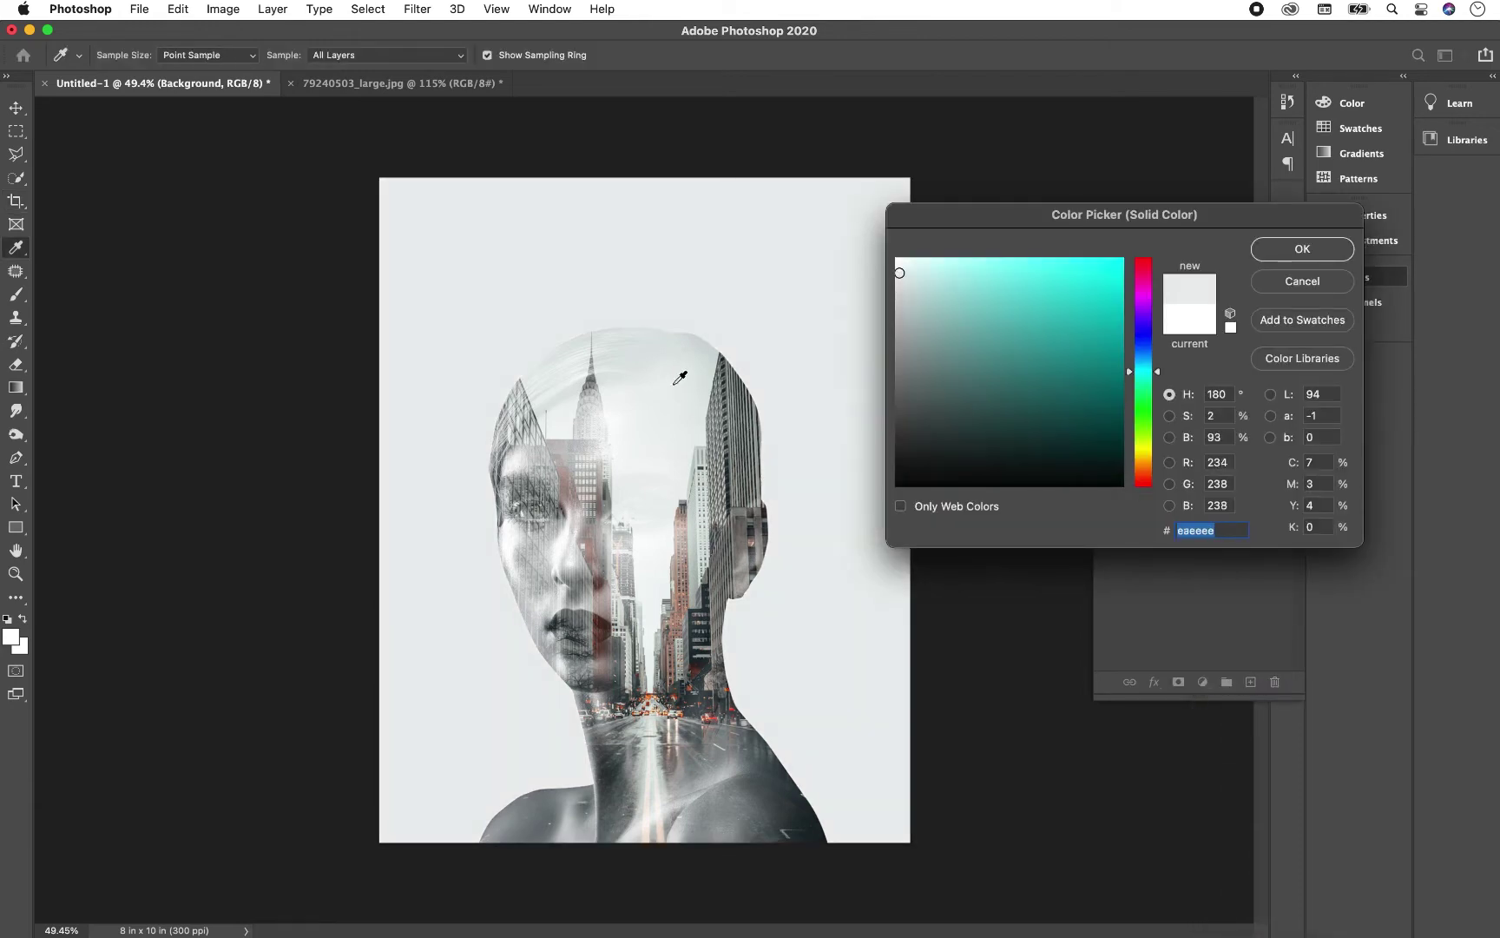
{"action": "left_click", "coordinate": [1303, 250]}
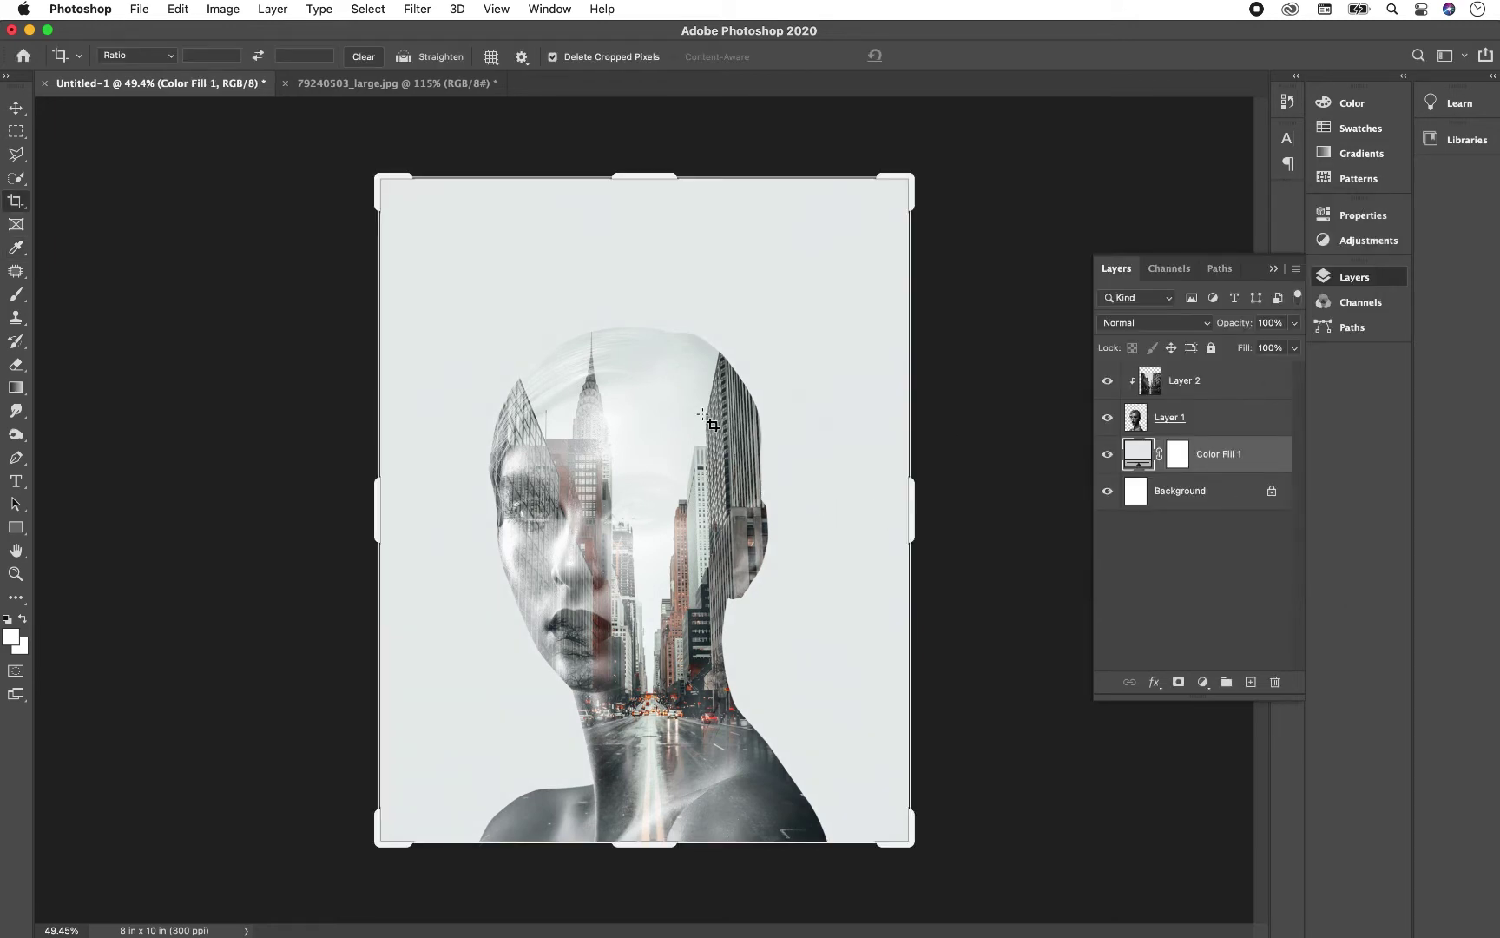
Step: Add a layer mask to the portrait layer, Layer 1
{"action": "key", "text": "super+plus"}
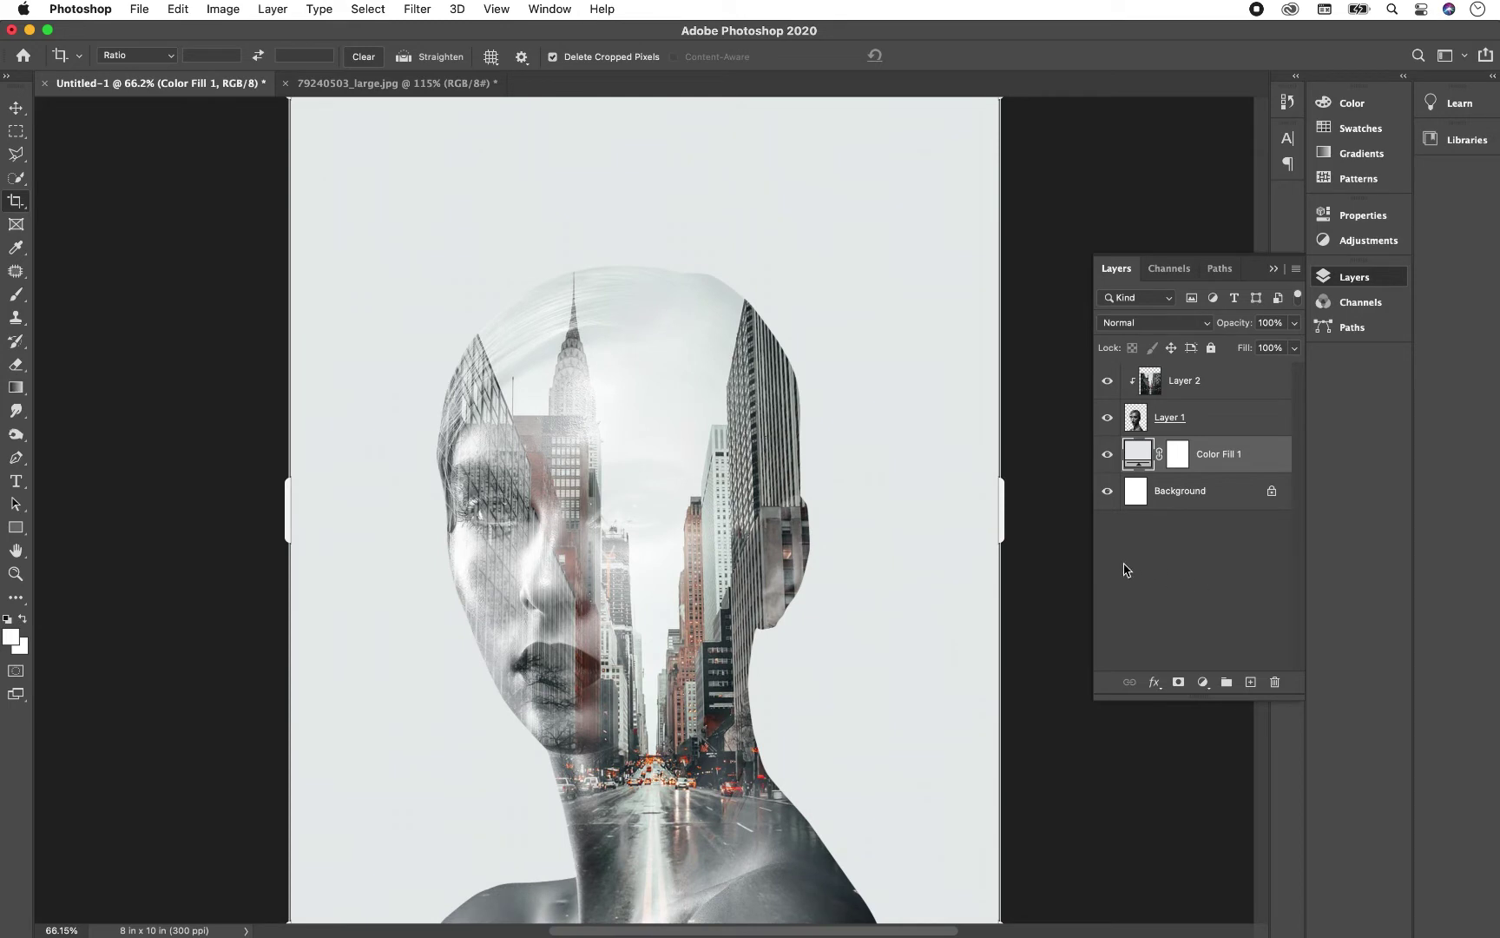
{"action": "left_click", "coordinate": [1167, 419]}
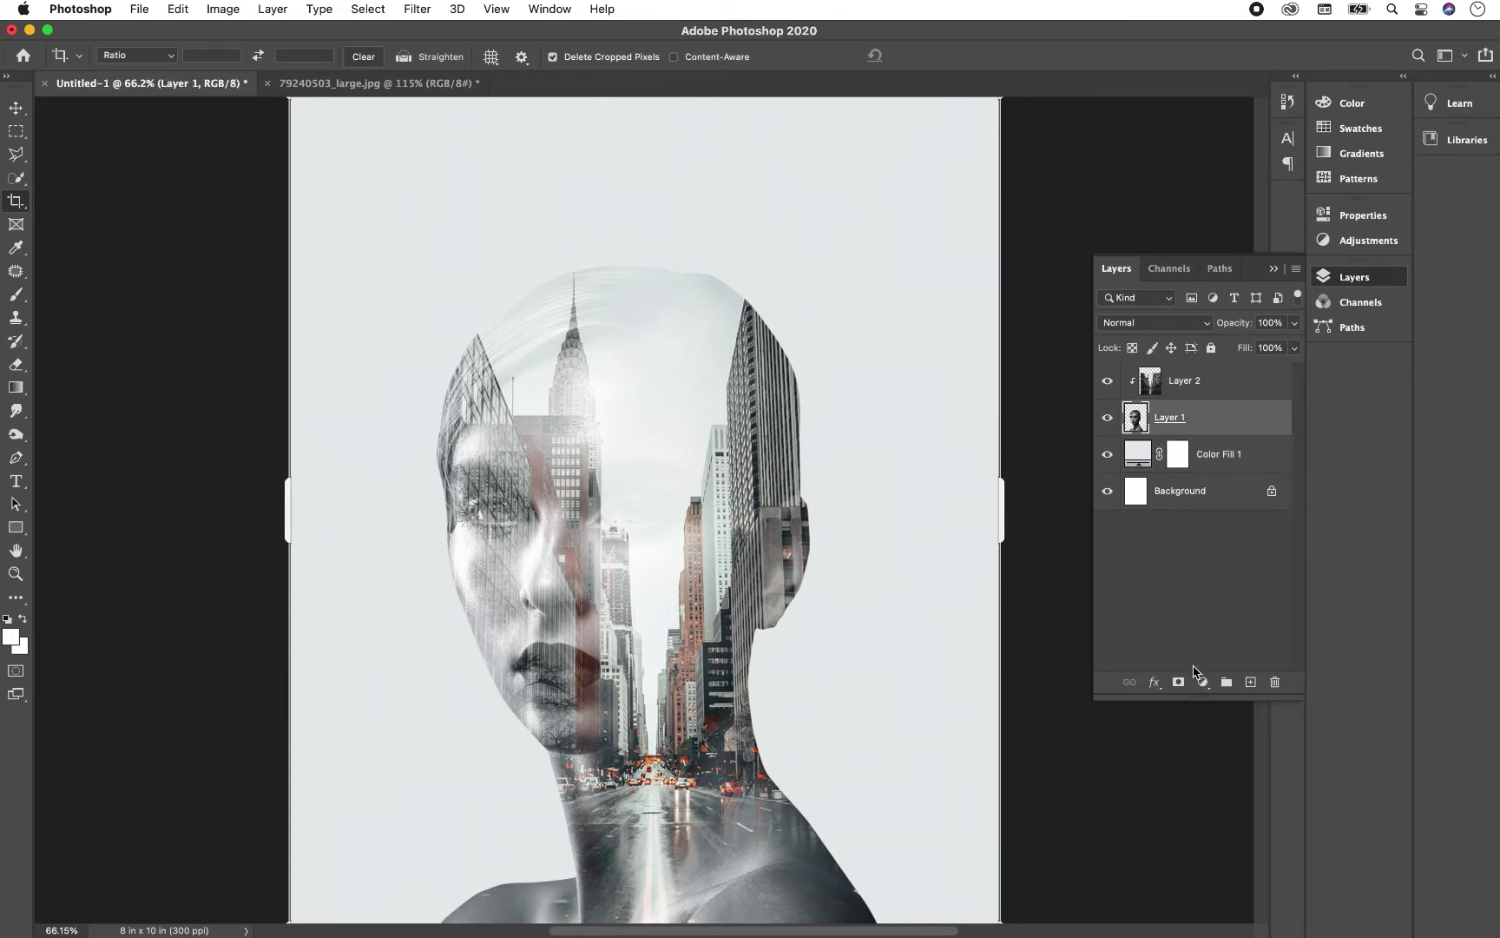
{"action": "left_click", "coordinate": [1204, 682]}
{"action": "left_click", "coordinate": [1211, 578]}
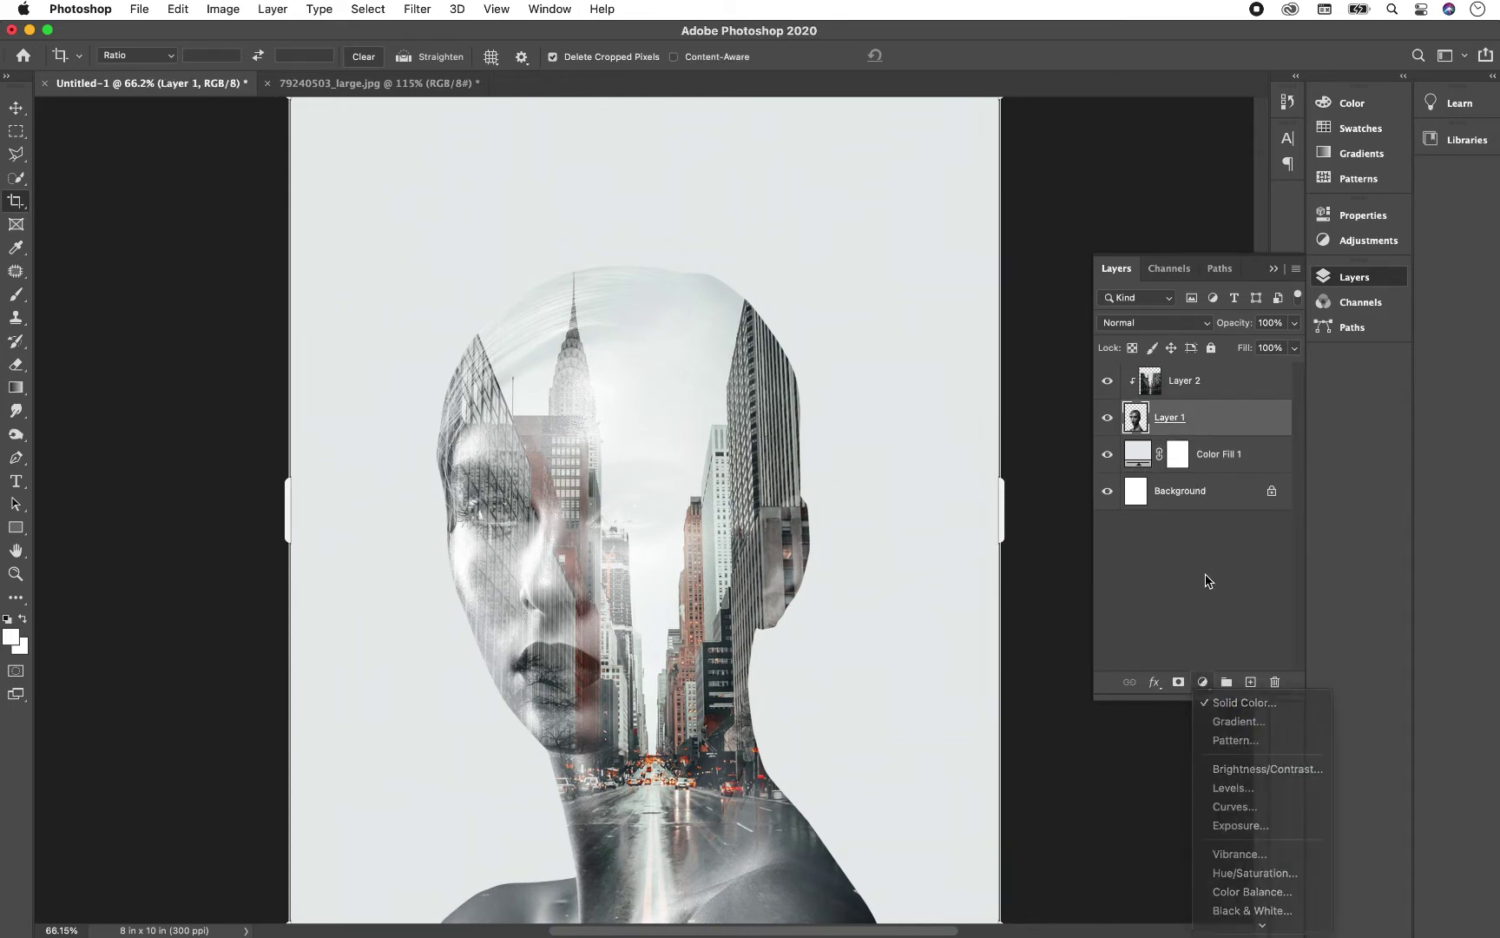
{"action": "left_click", "coordinate": [1179, 682]}
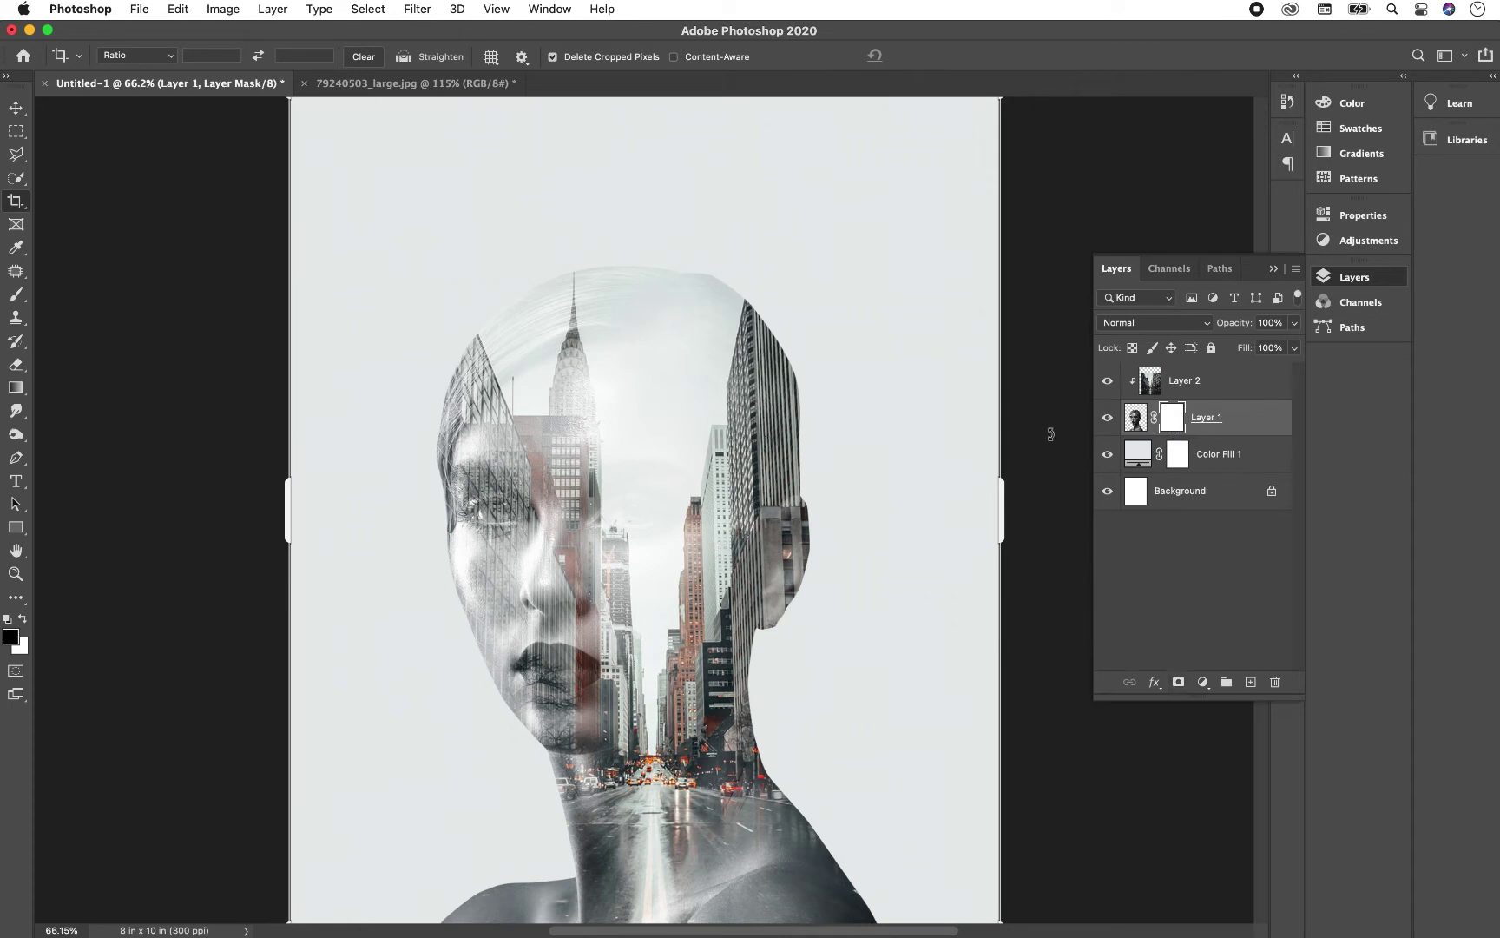
Step: Paint black on the portrait's mask with a 300 px soft brush to hide the top of the head around the buildings
{"action": "left_click", "coordinate": [19, 296]}
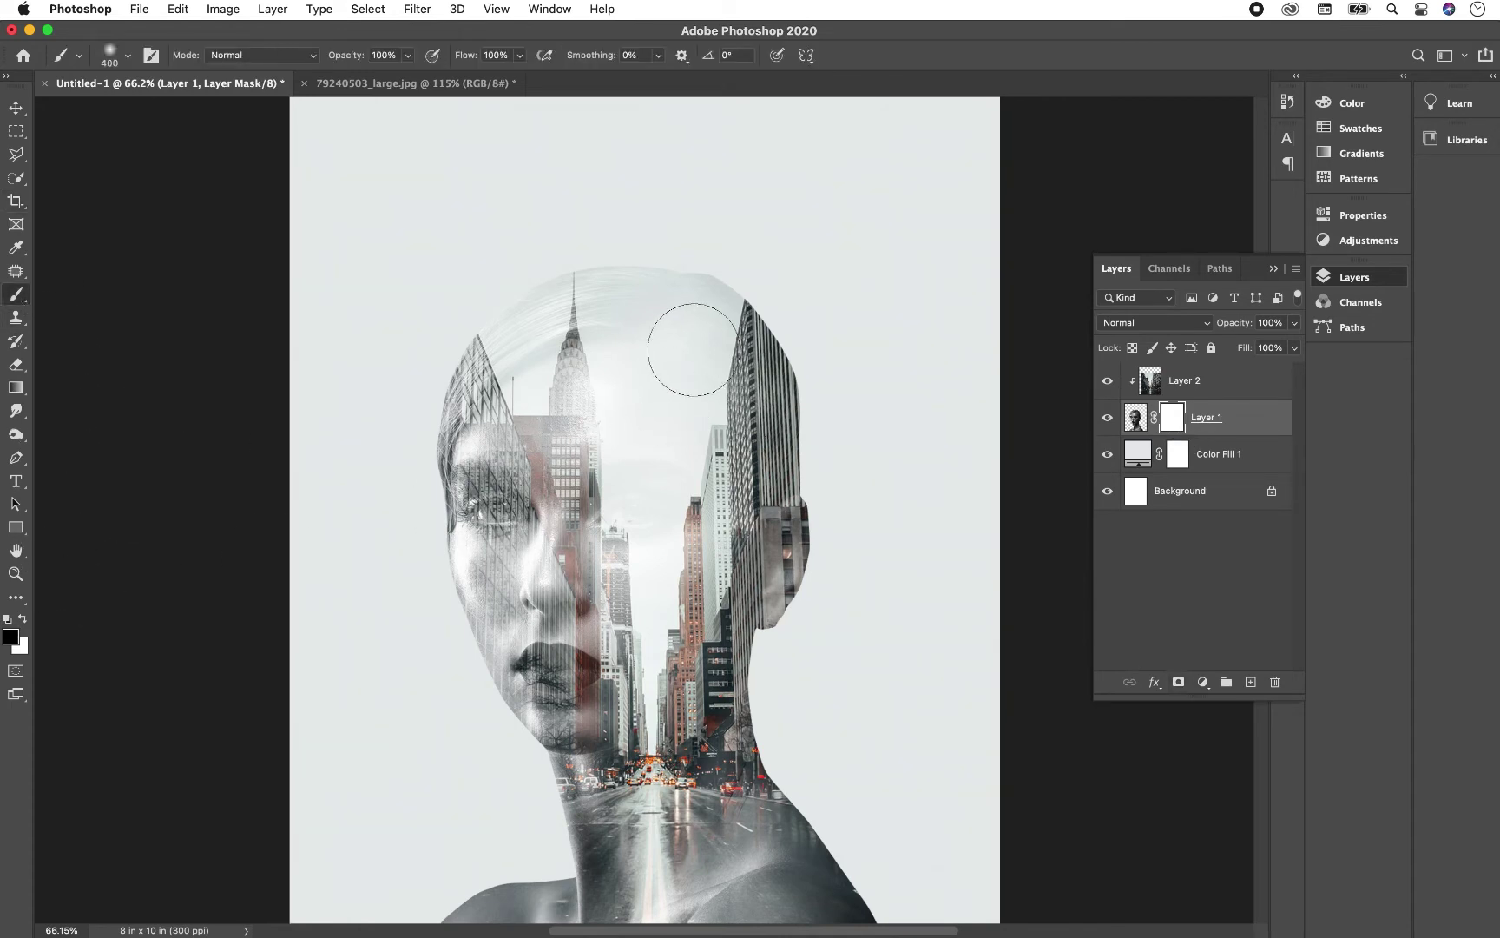
{"action": "key", "text": "bracketleft"}
{"action": "key", "text": "bracketleft"}
{"action": "key", "text": "bracketleft"}
{"action": "key", "text": "bracketleft"}
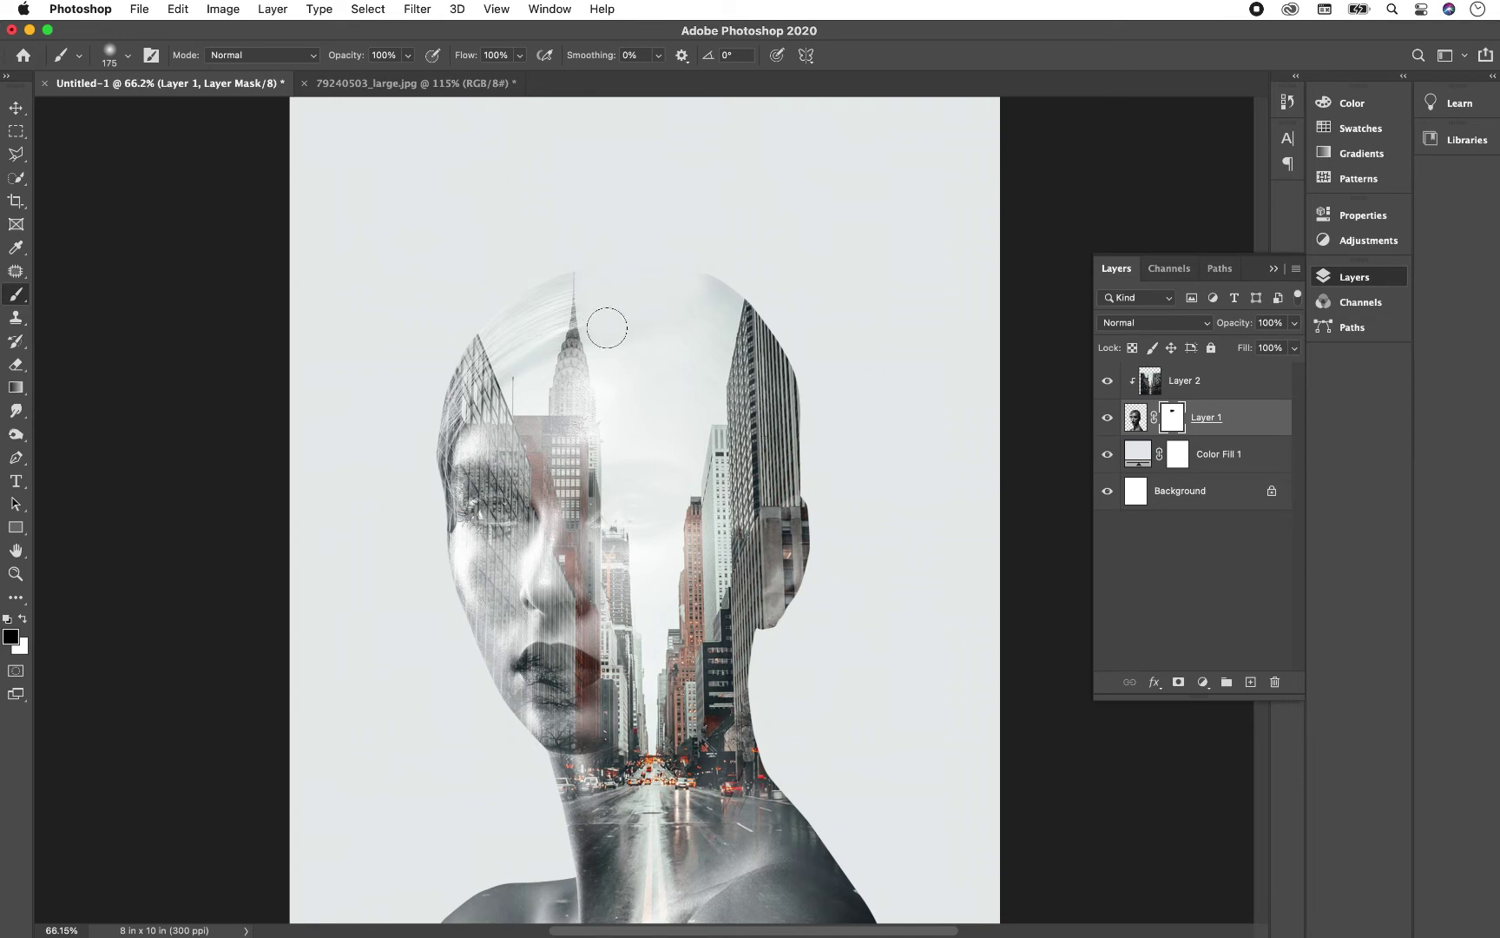
{"action": "key", "text": "bracketright"}
{"action": "key", "text": "bracketright"}
{"action": "key", "text": "bracketright"}
{"action": "mouse_move", "coordinate": [640, 322]}
{"action": "left_mouse_down"}
{"action": "mouse_move", "coordinate": [696, 268]}
{"action": "mouse_move", "coordinate": [678, 372]}
{"action": "mouse_move", "coordinate": [653, 392]}
{"action": "mouse_move", "coordinate": [653, 352]}
{"action": "mouse_move", "coordinate": [657, 395]}
{"action": "mouse_move", "coordinate": [637, 383]}
{"action": "left_mouse_up"}
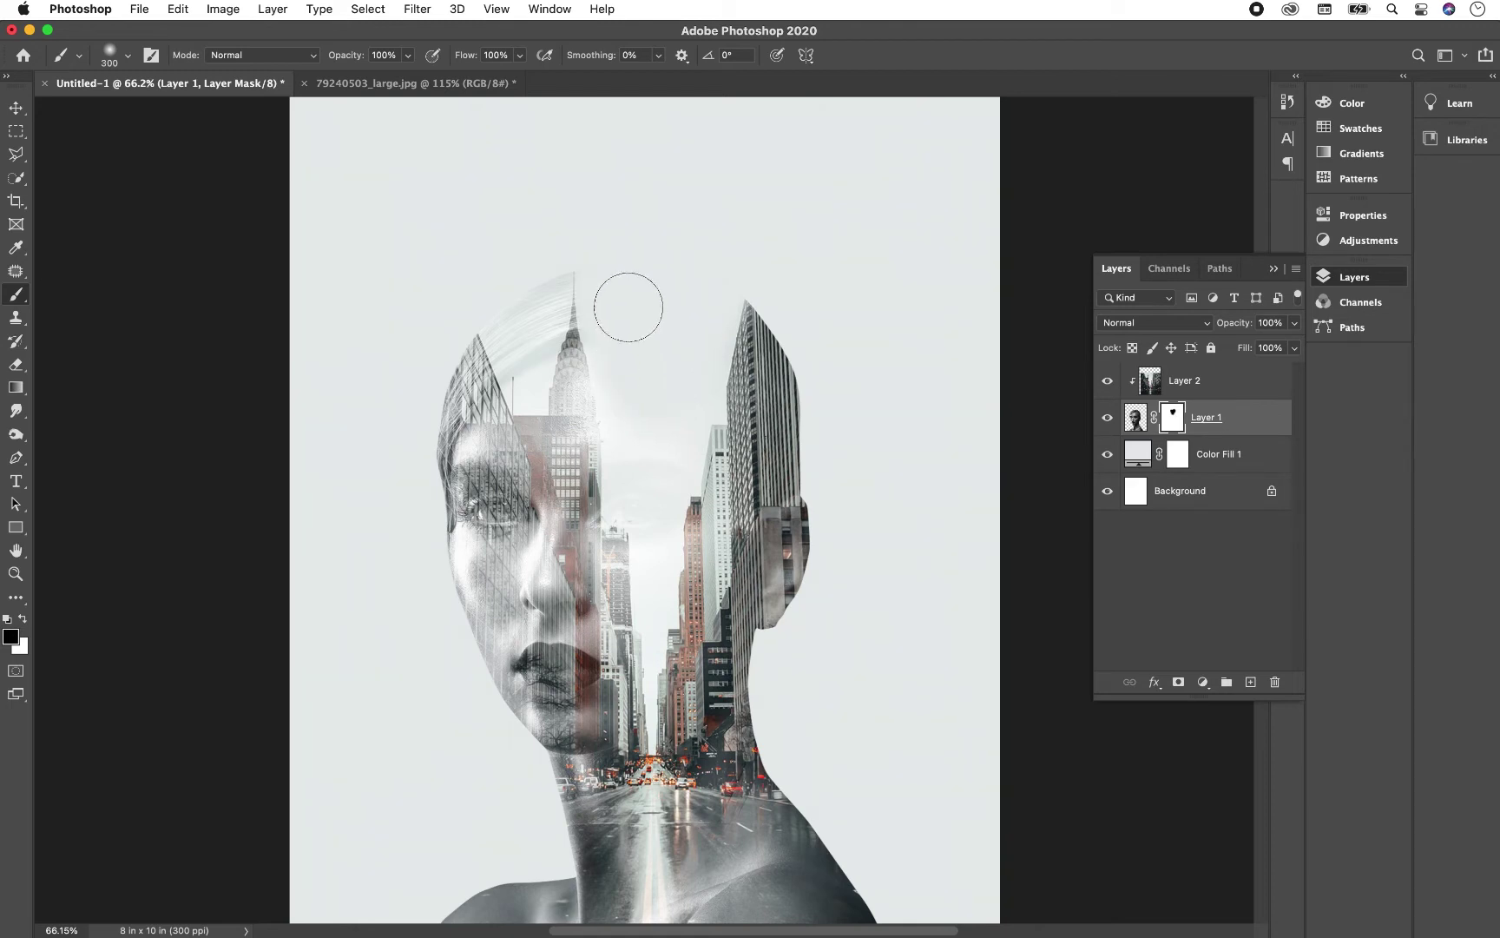
{"action": "mouse_move", "coordinate": [534, 274]}
{"action": "left_mouse_down"}
{"action": "mouse_move", "coordinate": [519, 329]}
{"action": "mouse_move", "coordinate": [536, 285]}
{"action": "mouse_move", "coordinate": [539, 298]}
{"action": "left_mouse_up"}
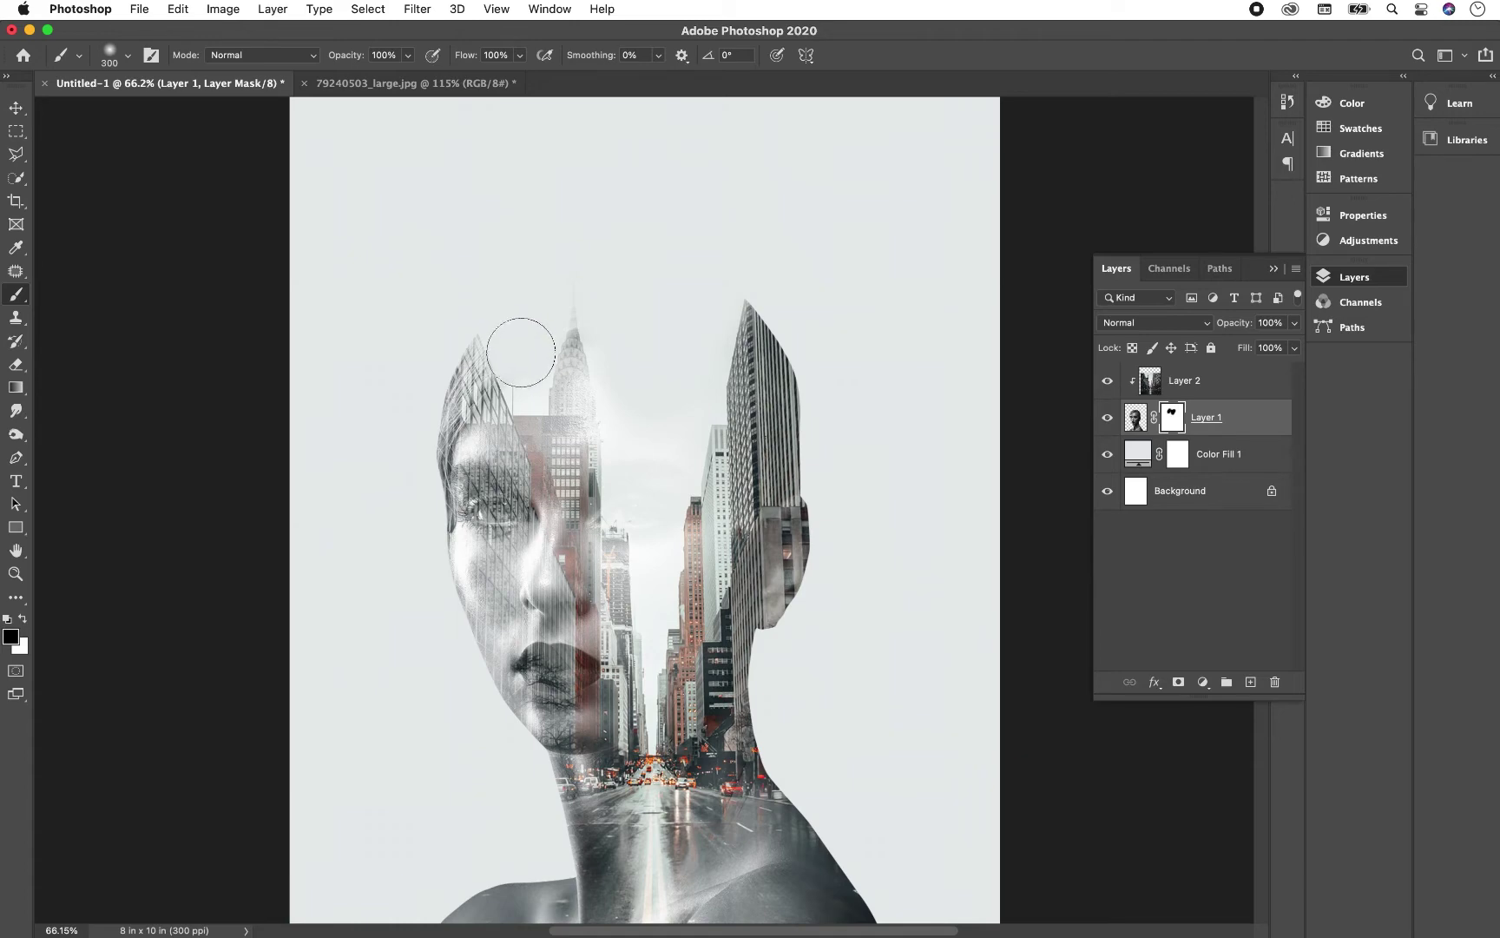
Step: Mask the street photo layer and brush the buildings off the woman's eye and cheek at 74% opacity and 40% flow
{"action": "scroll", "coordinate": [503, 564], "scroll_direction": "up", "scroll_amount": 6}
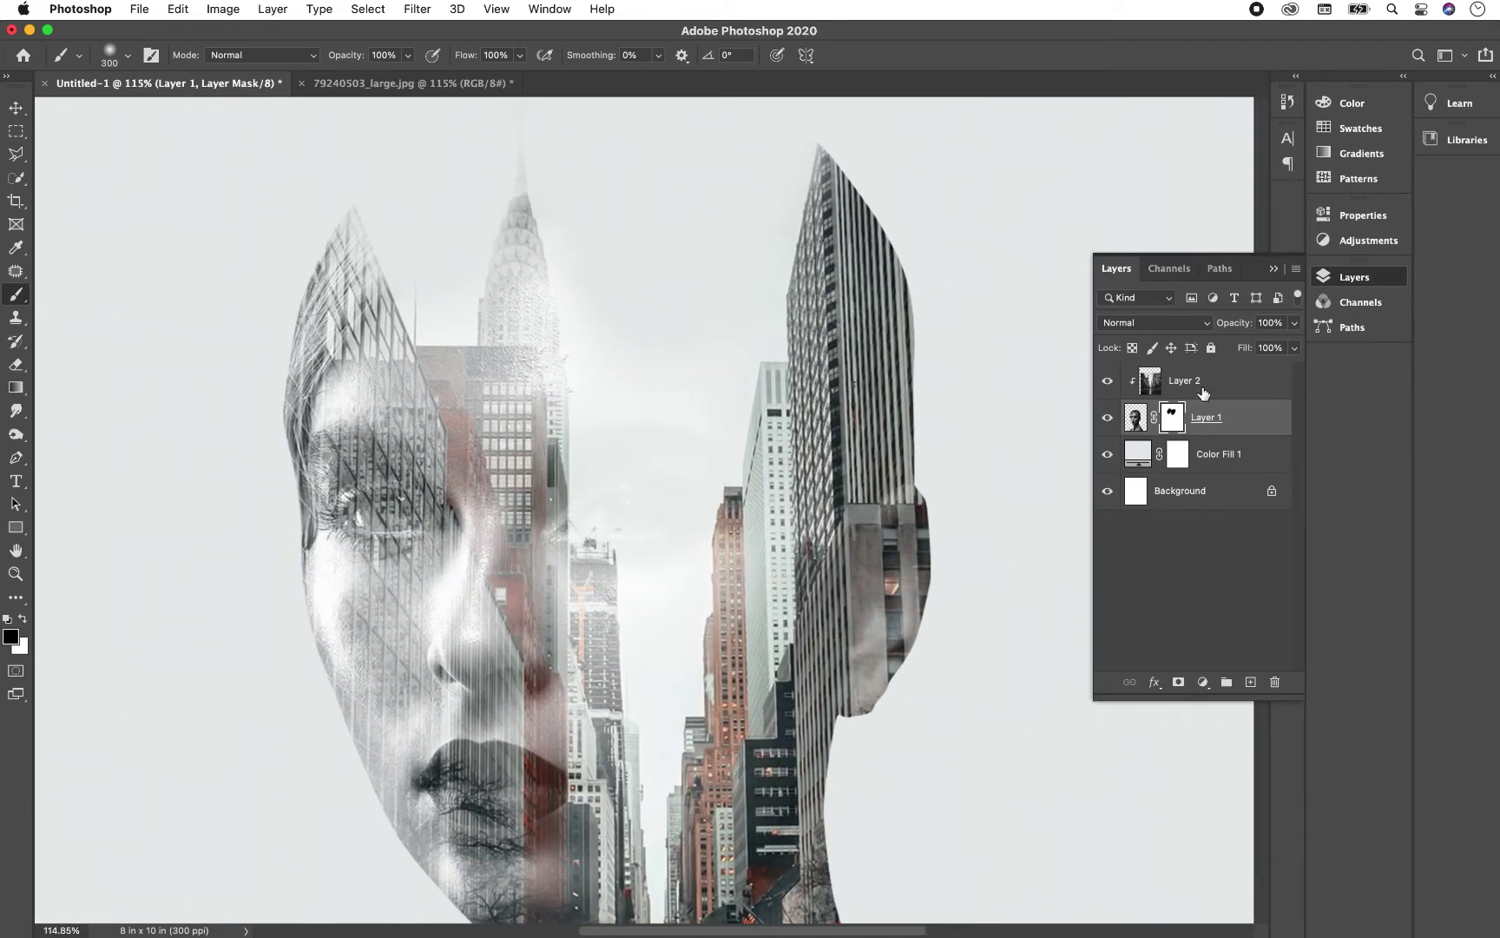
{"action": "left_click", "coordinate": [1201, 387]}
{"action": "left_click", "coordinate": [1179, 682]}
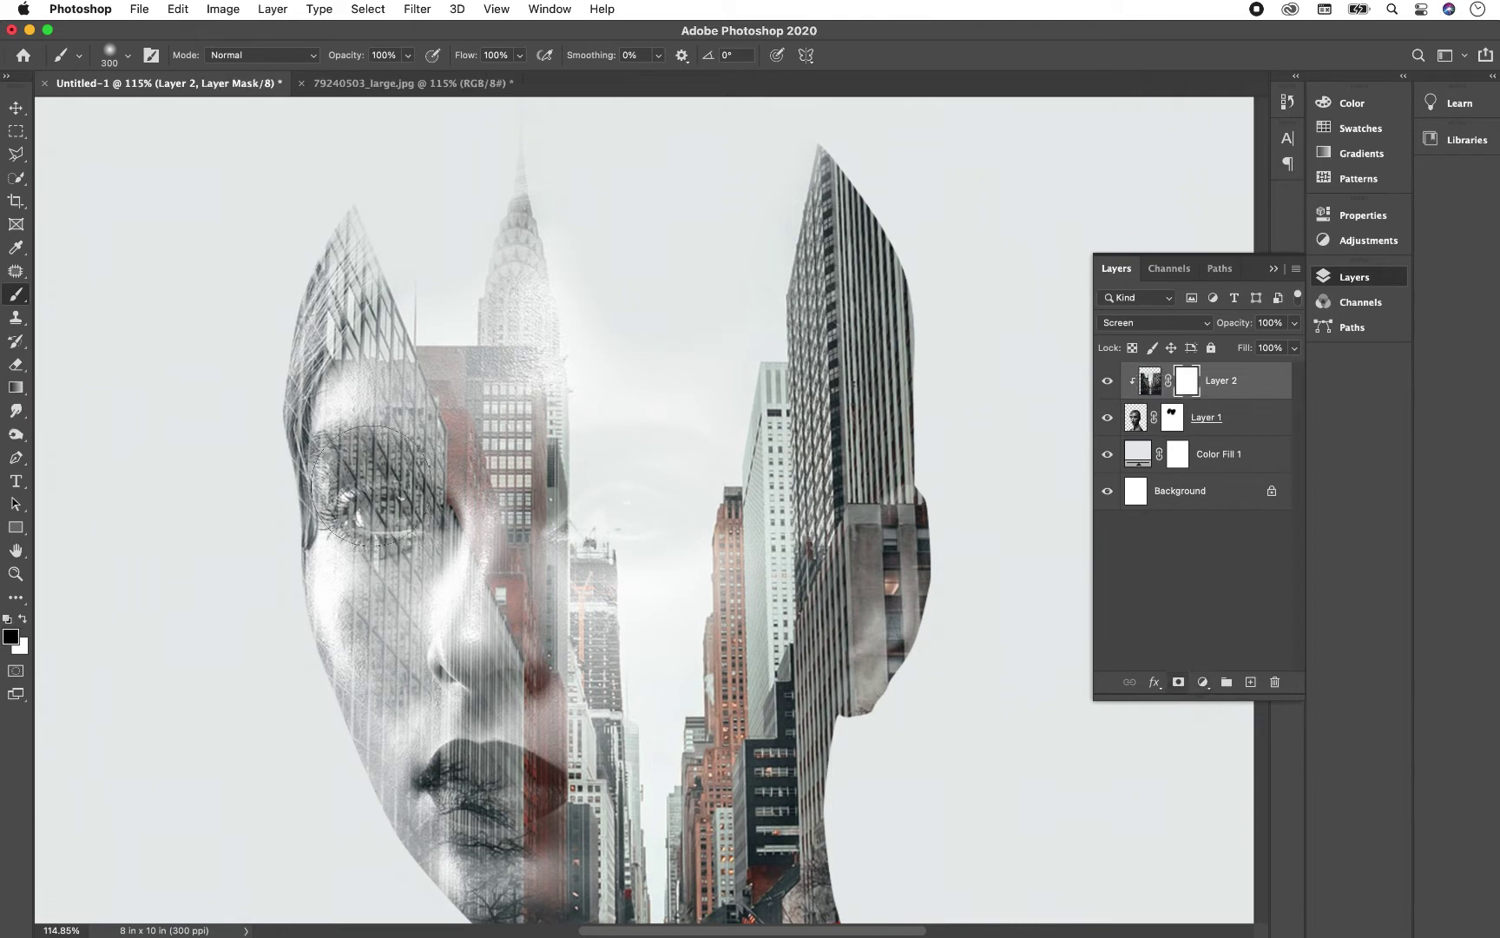
{"action": "left_click", "coordinate": [519, 56]}
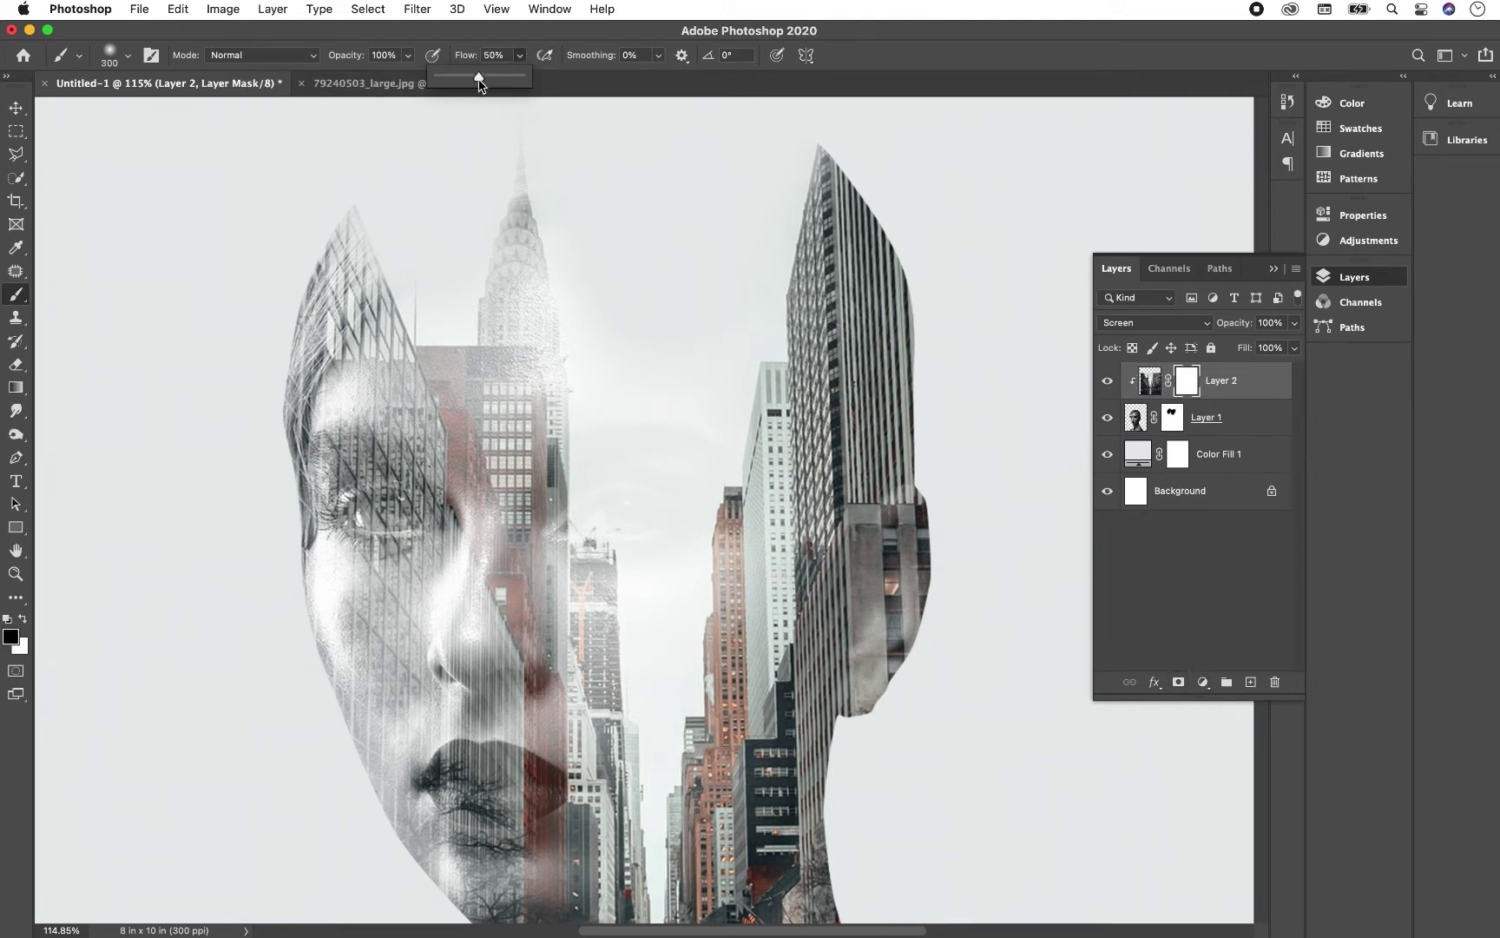
{"action": "left_click_drag", "start_coordinate": [473, 83], "coordinate": [471, 82]}
{"action": "left_click", "coordinate": [407, 55]}
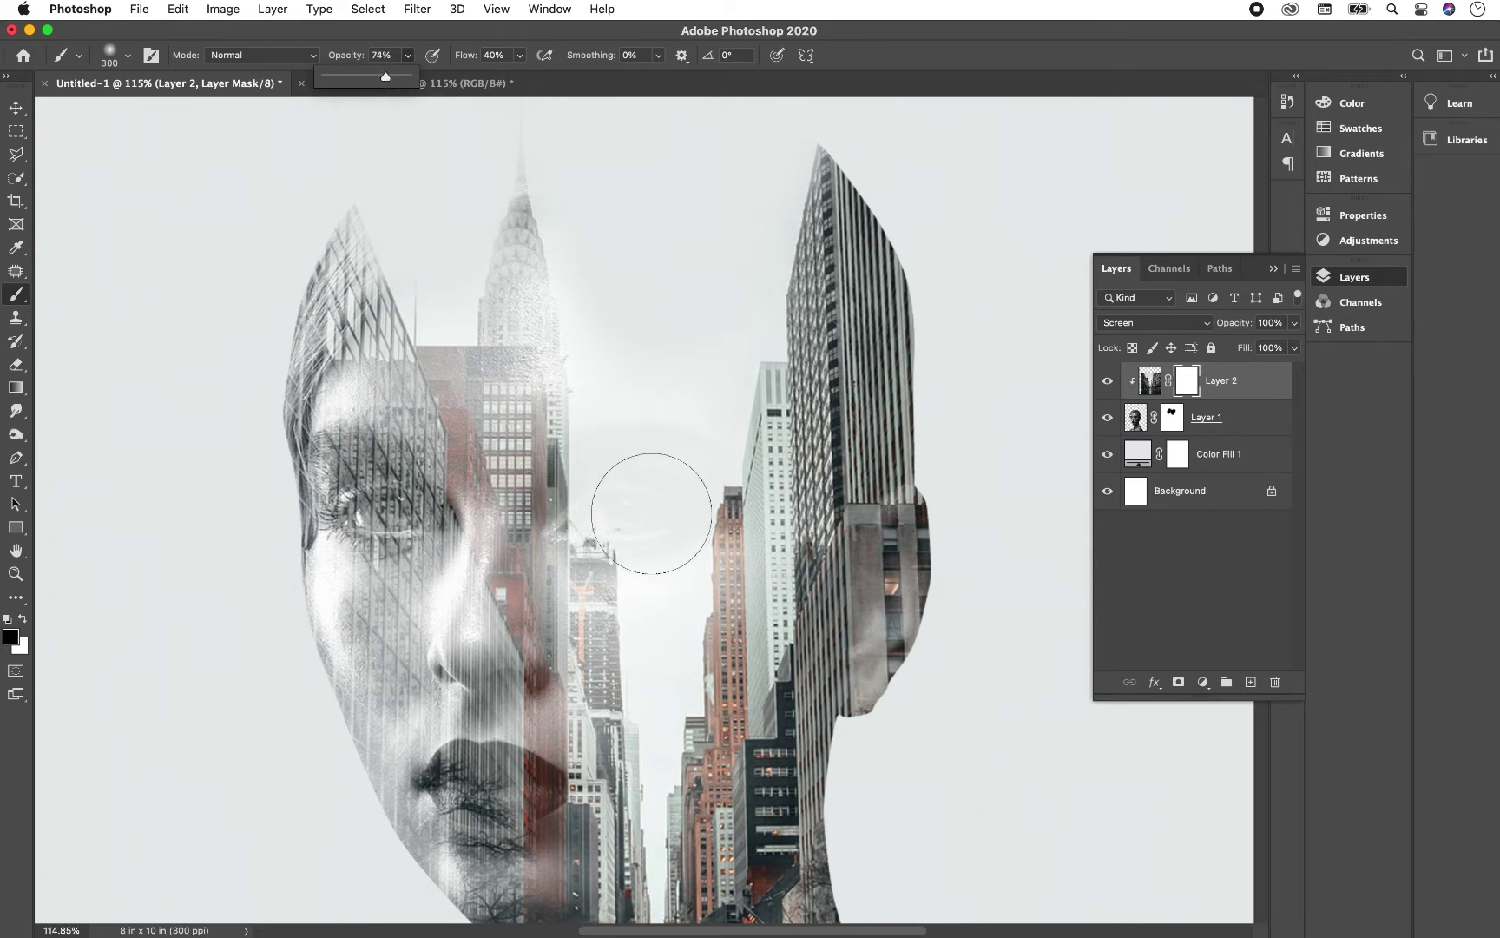
{"action": "mouse_move", "coordinate": [315, 454]}
{"action": "left_mouse_down"}
{"action": "mouse_move", "coordinate": [323, 434]}
{"action": "mouse_move", "coordinate": [287, 392]}
{"action": "mouse_move", "coordinate": [300, 314]}
{"action": "mouse_move", "coordinate": [265, 408]}
{"action": "mouse_move", "coordinate": [382, 531]}
{"action": "mouse_move", "coordinate": [387, 505]}
{"action": "mouse_move", "coordinate": [408, 540]}
{"action": "mouse_move", "coordinate": [369, 521]}
{"action": "mouse_move", "coordinate": [417, 659]}
{"action": "left_mouse_up"}
Step: Fade the street photo over the woman's lower cheek, mouth and chin with the brush at 28% opacity and 21% flow
{"action": "left_click", "coordinate": [520, 55]}
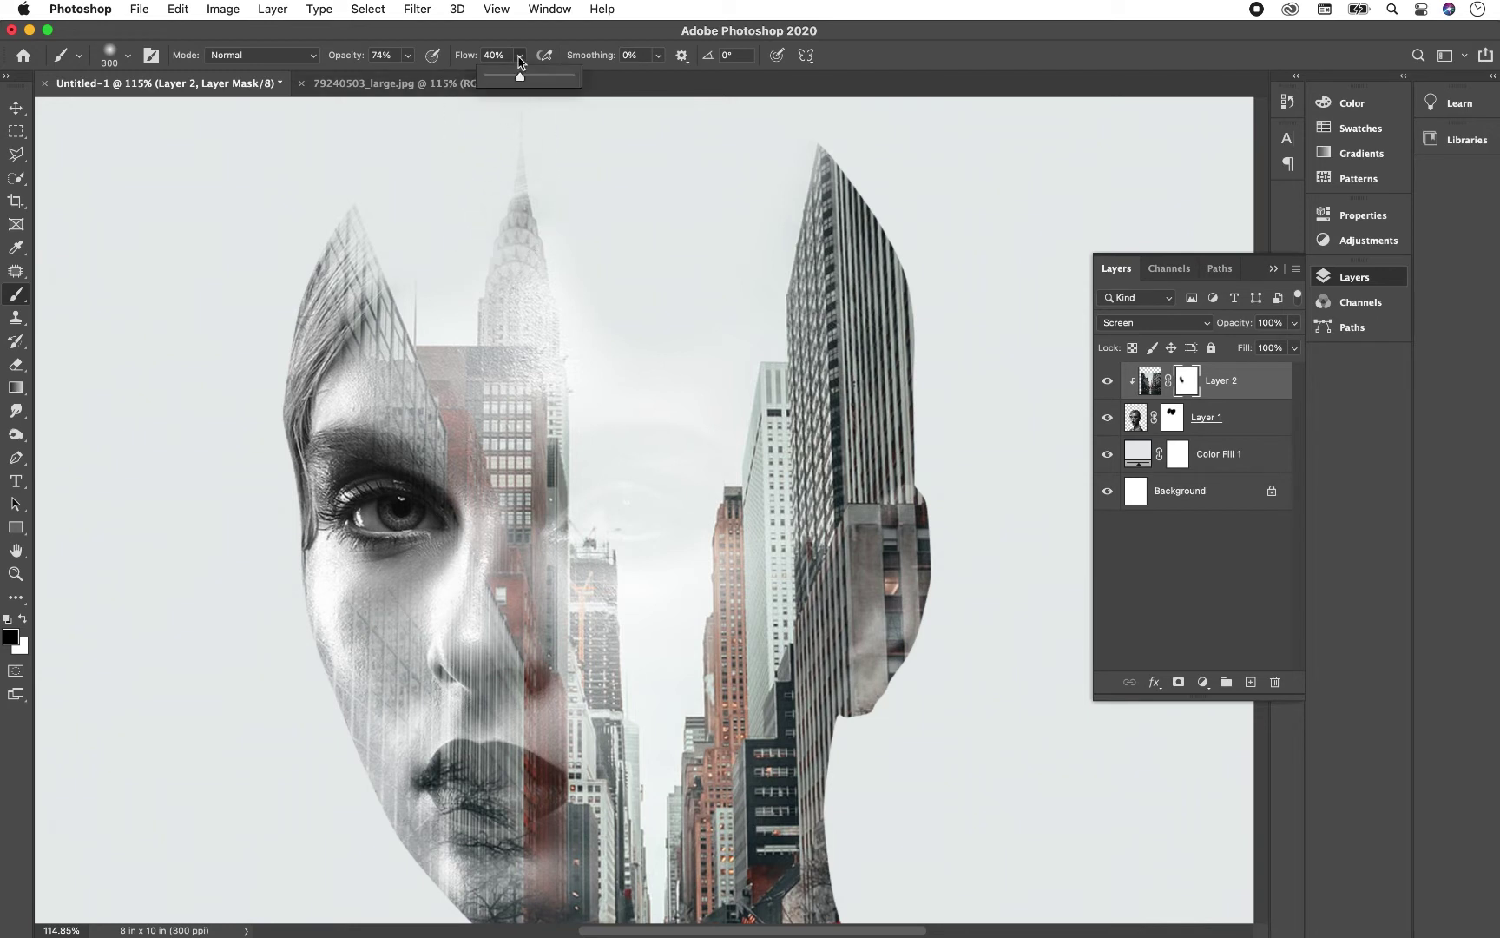
{"action": "left_click", "coordinate": [408, 55]}
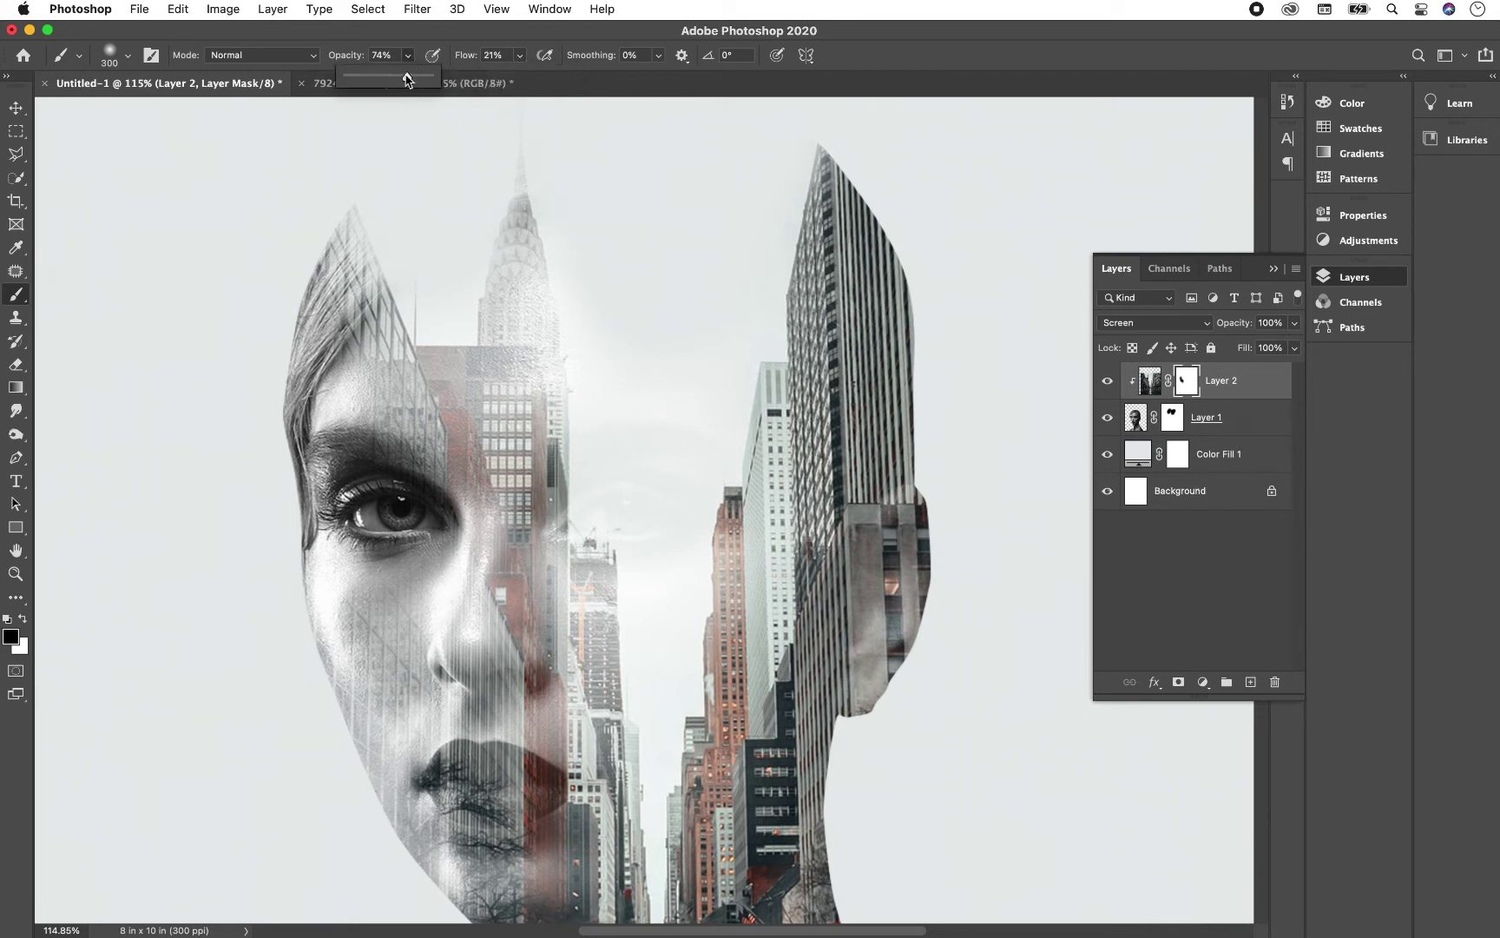
{"action": "left_click", "coordinate": [392, 780]}
{"action": "mouse_move", "coordinate": [450, 761]}
{"action": "left_mouse_down"}
{"action": "mouse_move", "coordinate": [484, 791]}
{"action": "mouse_move", "coordinate": [429, 791]}
{"action": "mouse_move", "coordinate": [444, 735]}
{"action": "left_mouse_up"}
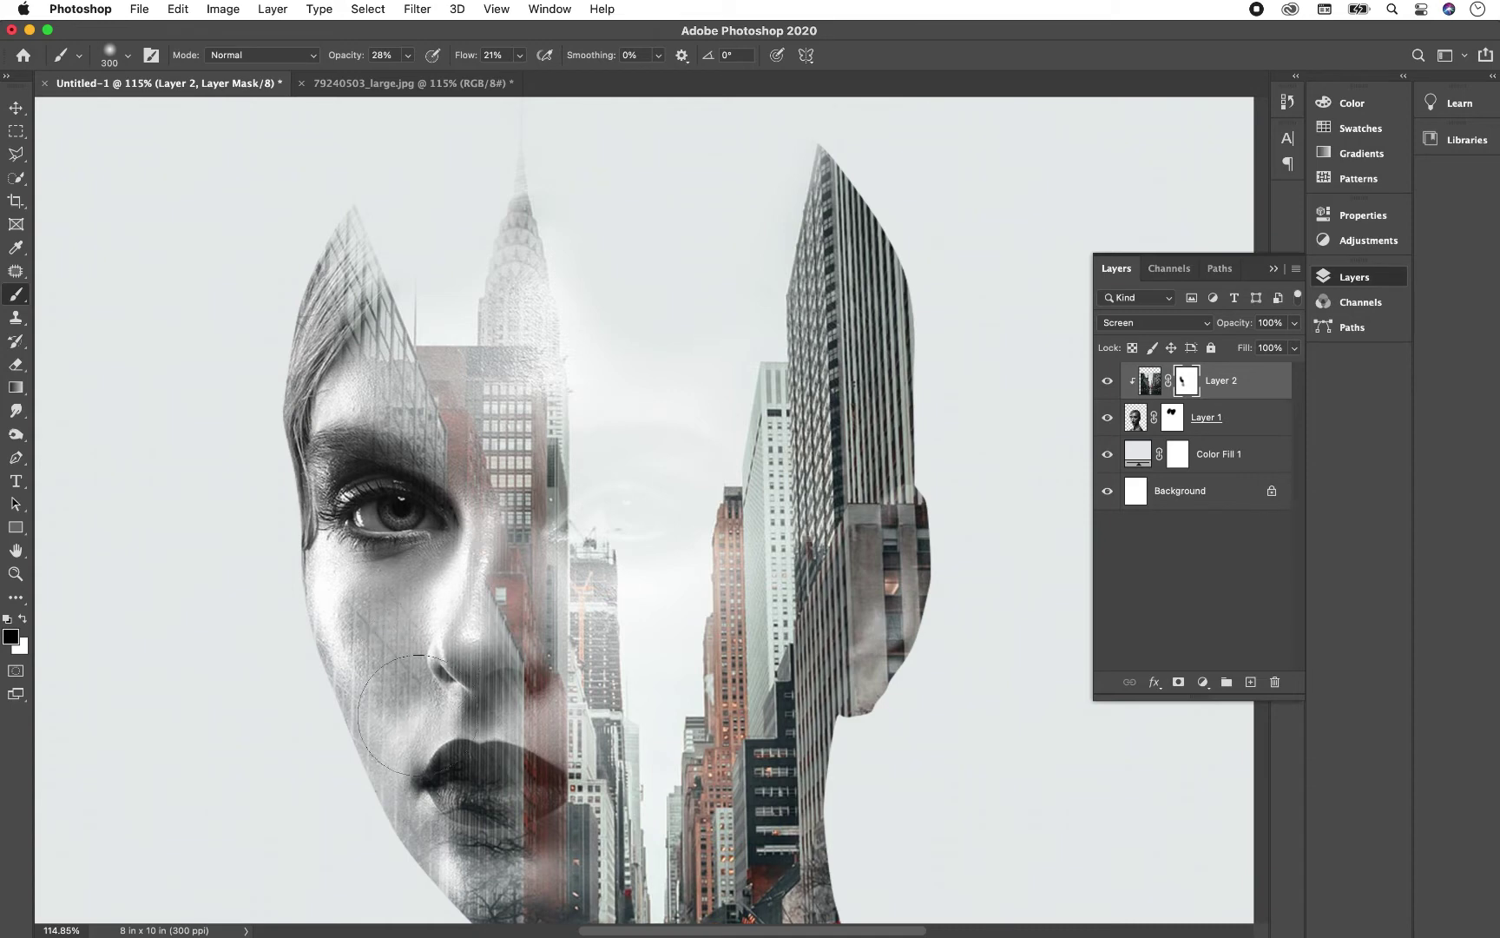
{"action": "scroll", "coordinate": [422, 557], "scroll_direction": "down", "scroll_amount": 5}
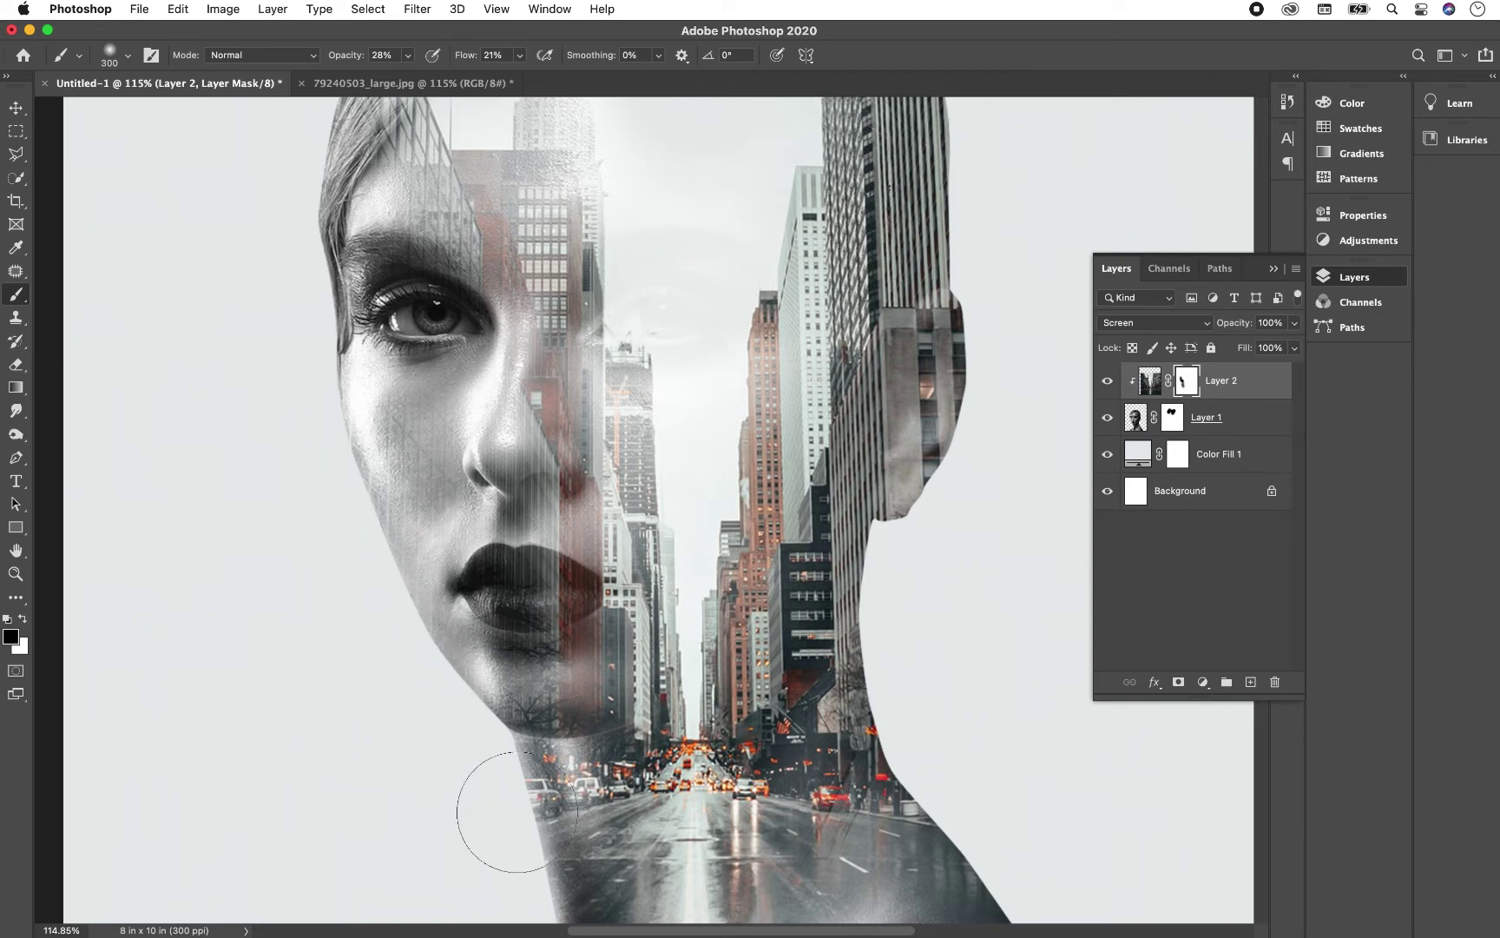
{"action": "scroll", "coordinate": [496, 813], "scroll_direction": "down", "scroll_amount": 5}
{"action": "scroll", "coordinate": [713, 546], "scroll_direction": "down", "scroll_amount": 5}
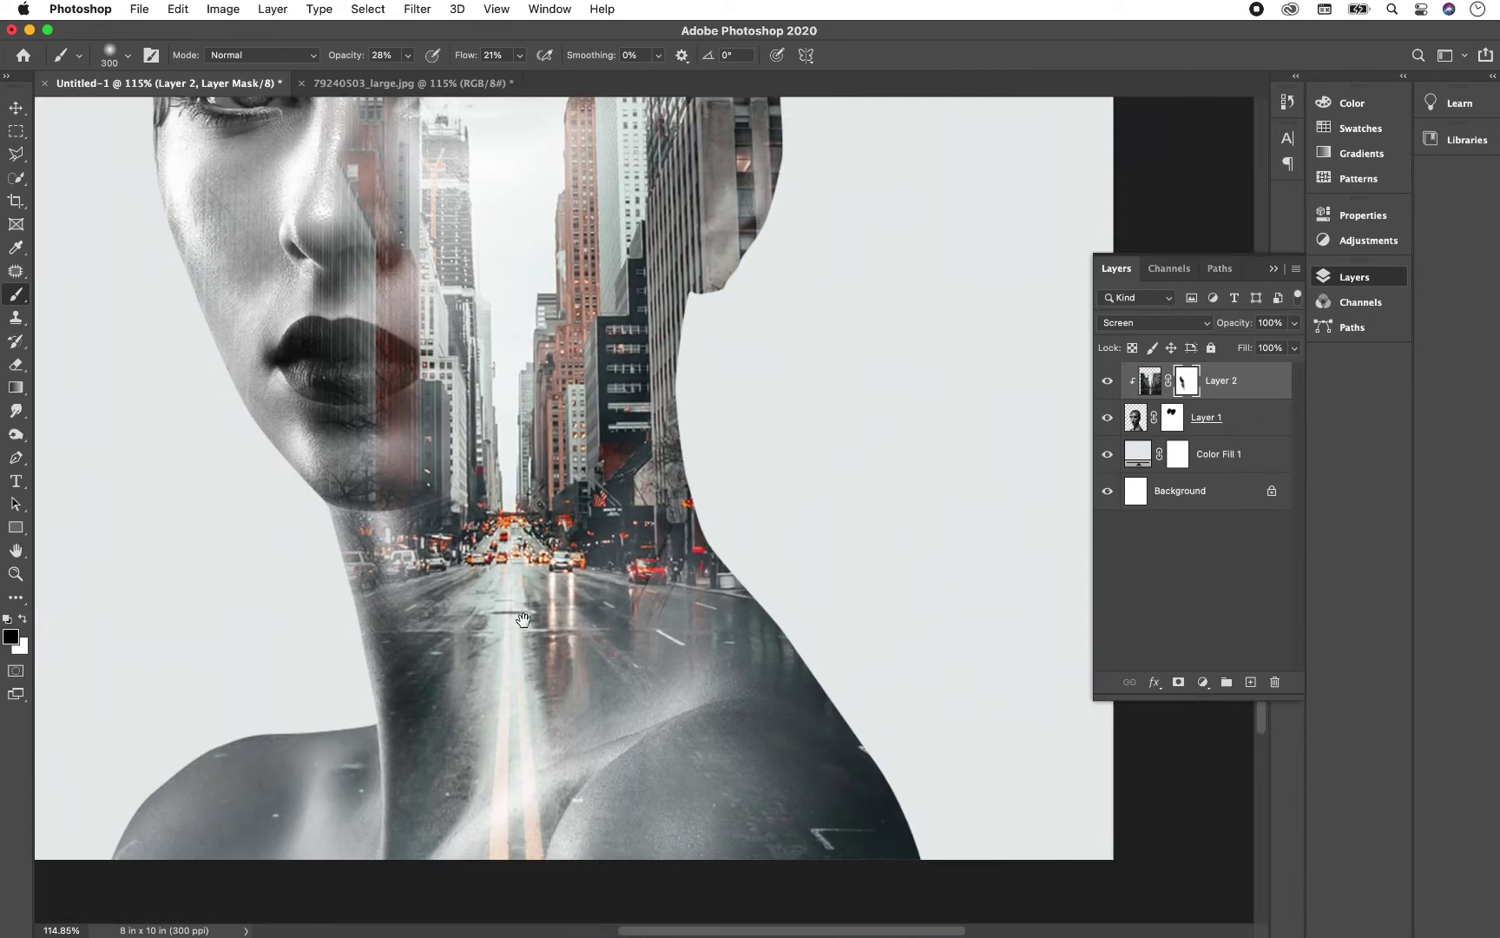
Step: Paint white on the portrait layer's mask at 84% opacity and 75% flow to bring back the tower and its spire
{"action": "scroll", "coordinate": [714, 546], "scroll_direction": "up", "scroll_amount": 5}
{"action": "key", "text": "alt+bracketleft"}
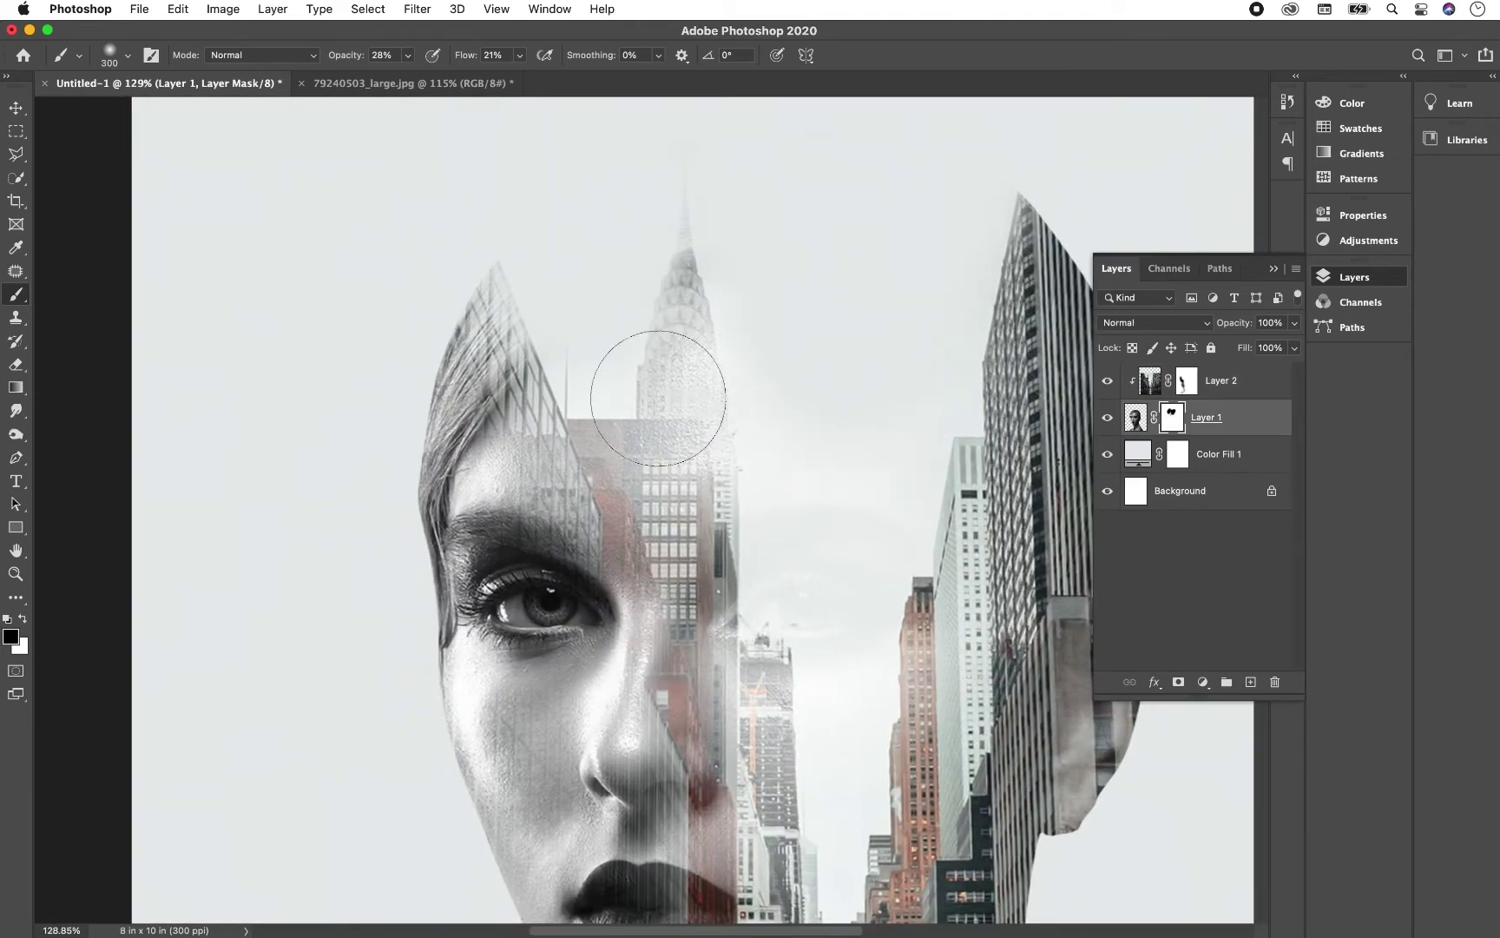
{"action": "key", "text": "4"}
{"action": "key", "text": "9"}
{"action": "key", "text": "x"}
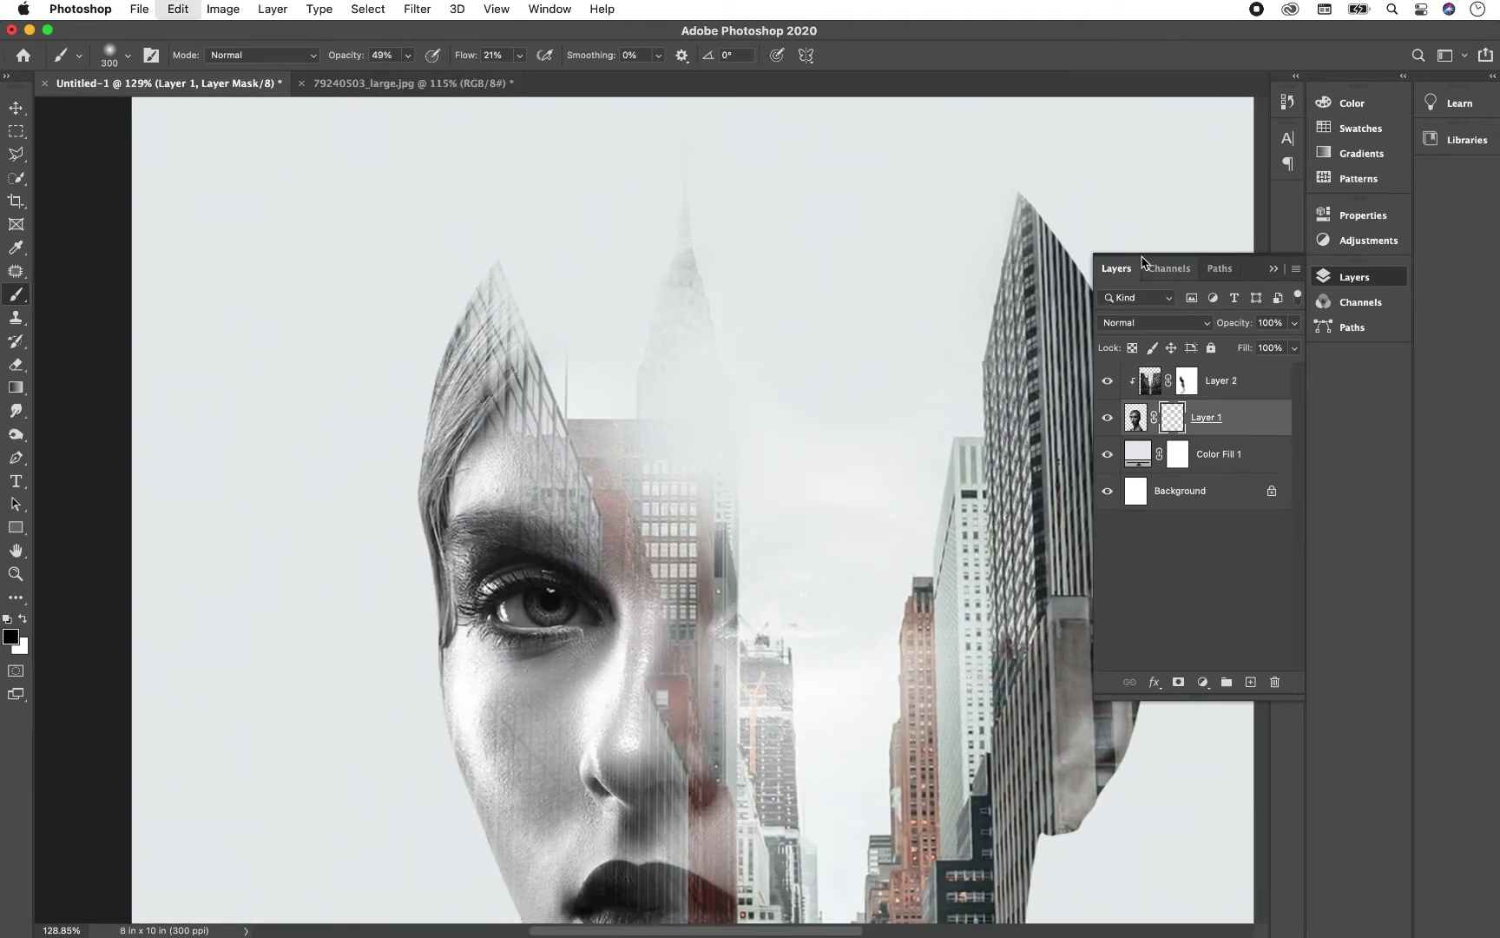
{"action": "key", "text": "8"}
{"action": "key", "text": "4"}
{"action": "key", "text": "shift+7"}
{"action": "key", "text": "shift+5"}
{"action": "left_click_drag", "start_coordinate": [684, 397], "coordinate": [688, 282]}
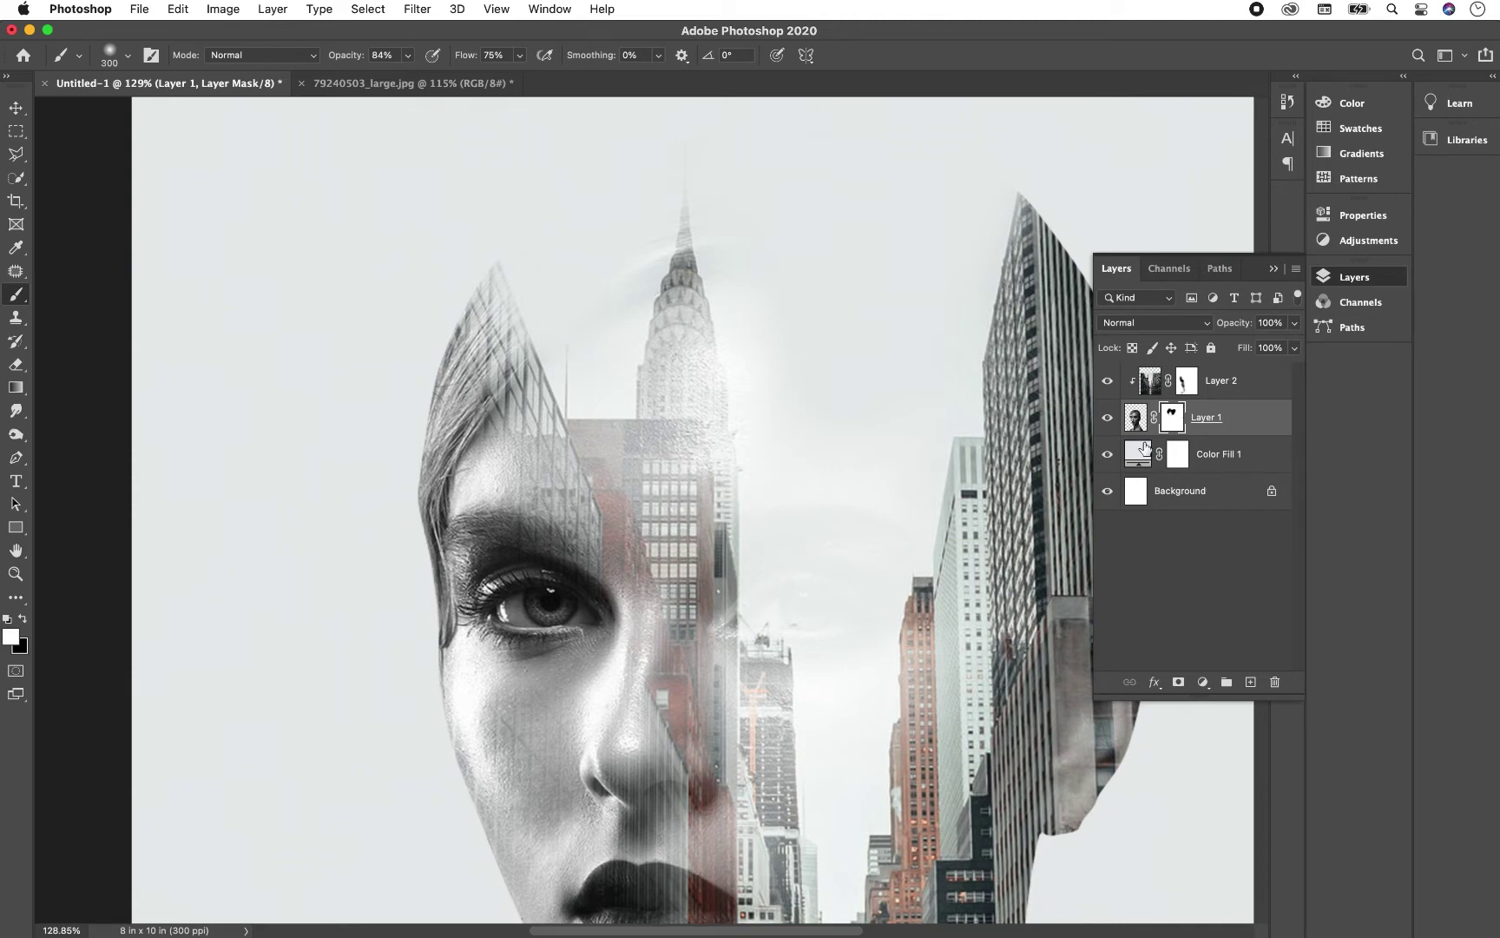
Step: Paint black on the portrait's mask to clear the leftover head area beside the tower, reducing the brush to 125 px
{"action": "key", "text": "x"}
{"action": "mouse_move", "coordinate": [784, 599]}
{"action": "left_mouse_down"}
{"action": "mouse_move", "coordinate": [811, 592]}
{"action": "mouse_move", "coordinate": [777, 547]}
{"action": "left_mouse_up"}
{"action": "left_click_drag", "start_coordinate": [764, 281], "coordinate": [783, 414]}
{"action": "key", "text": "bracketleft"}
{"action": "key", "text": "bracketleft"}
{"action": "key", "text": "bracketleft"}
{"action": "key", "text": "bracketleft"}
{"action": "key", "text": "bracketleft"}
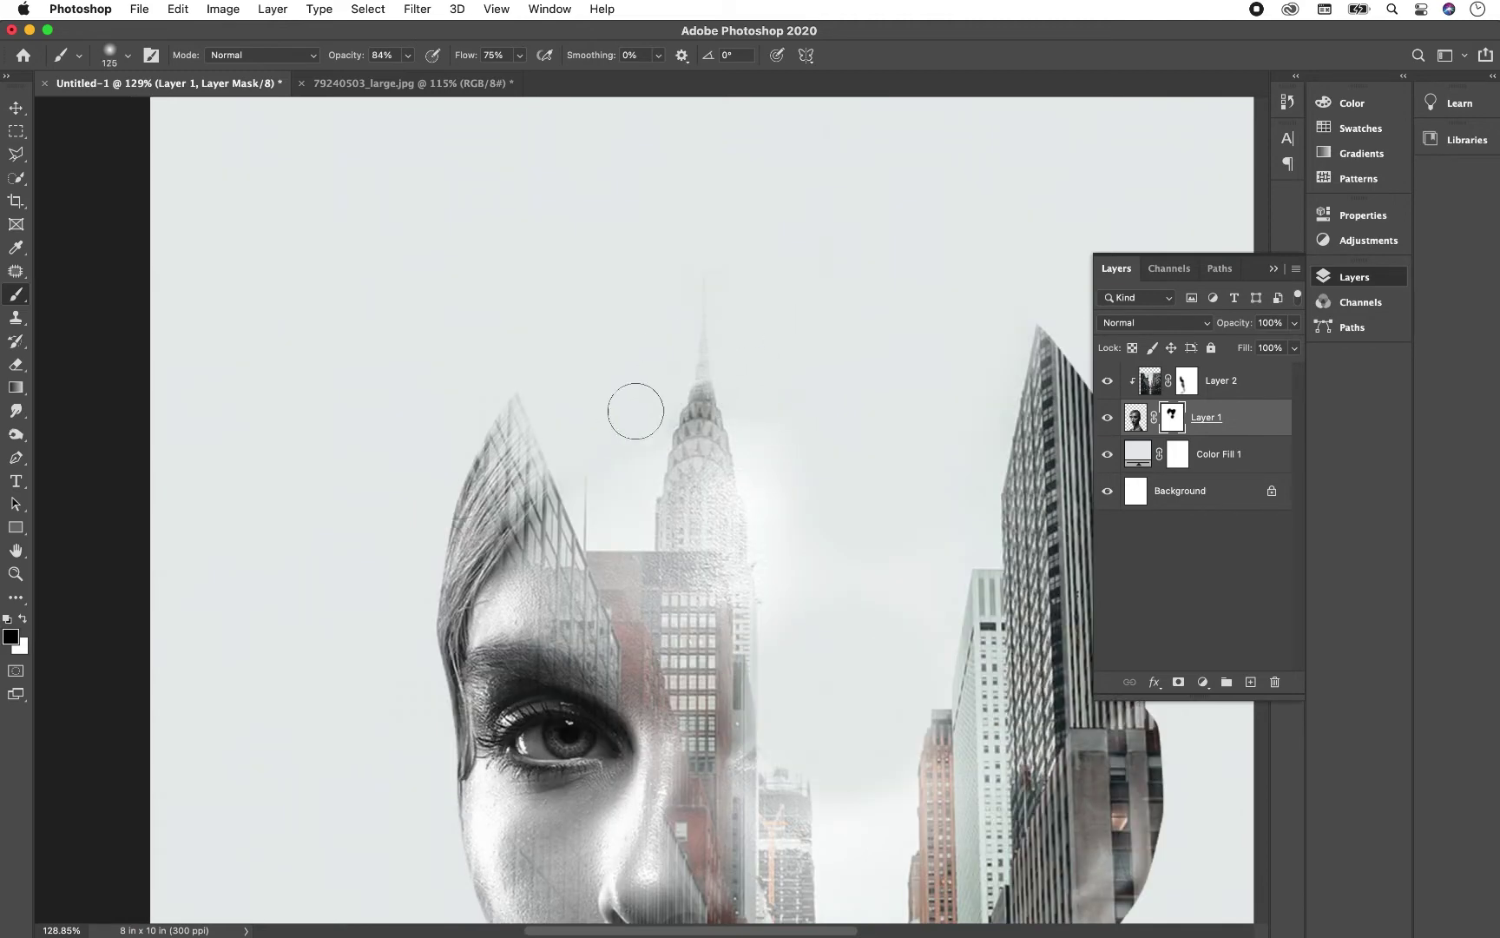
{"action": "scroll", "coordinate": [633, 409], "scroll_direction": "down", "scroll_amount": 5}
{"action": "scroll", "coordinate": [580, 436], "scroll_direction": "down", "scroll_amount": 1}
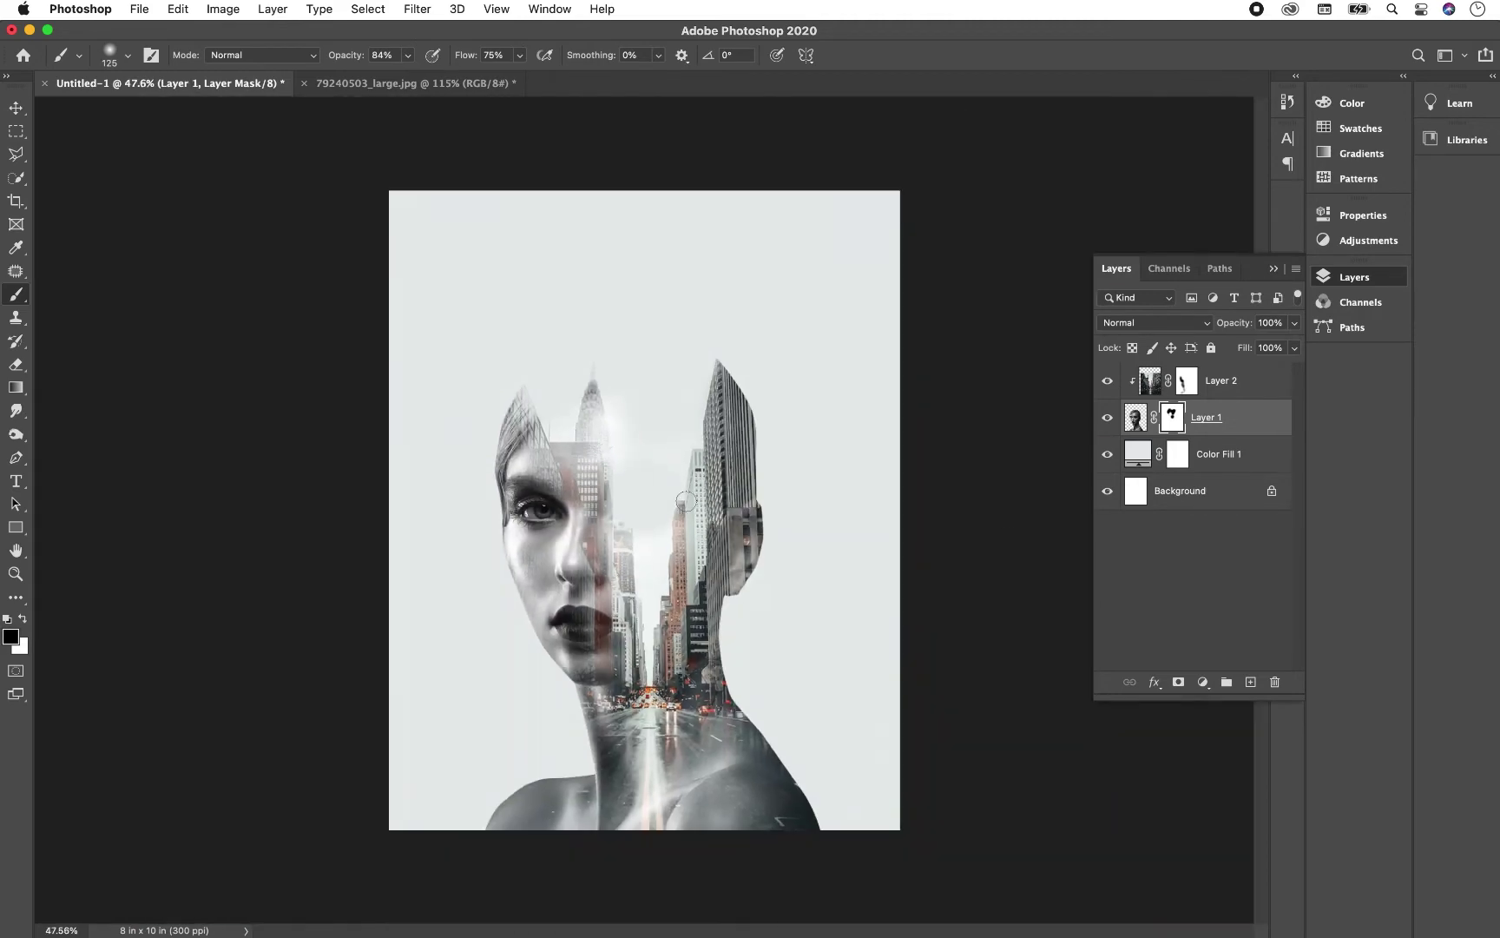
Step: Add a Curves adjustment clipped to the portrait, Layer 1, moving the black point slightly inward and lifting the midtones a little
{"action": "left_click", "coordinate": [1142, 391]}
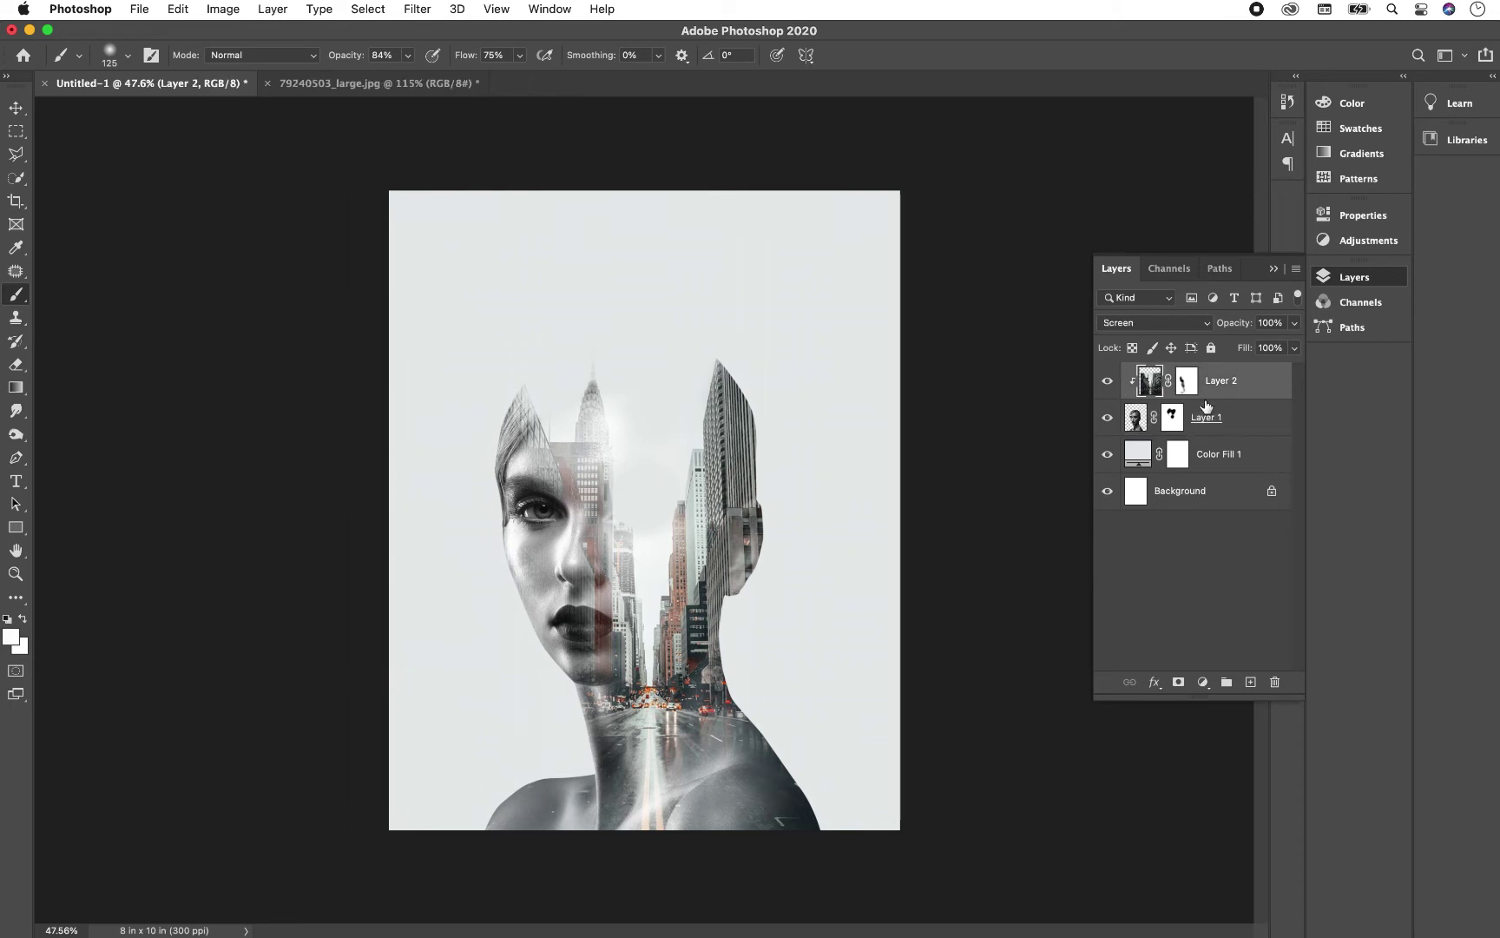
{"action": "left_click", "coordinate": [1205, 416]}
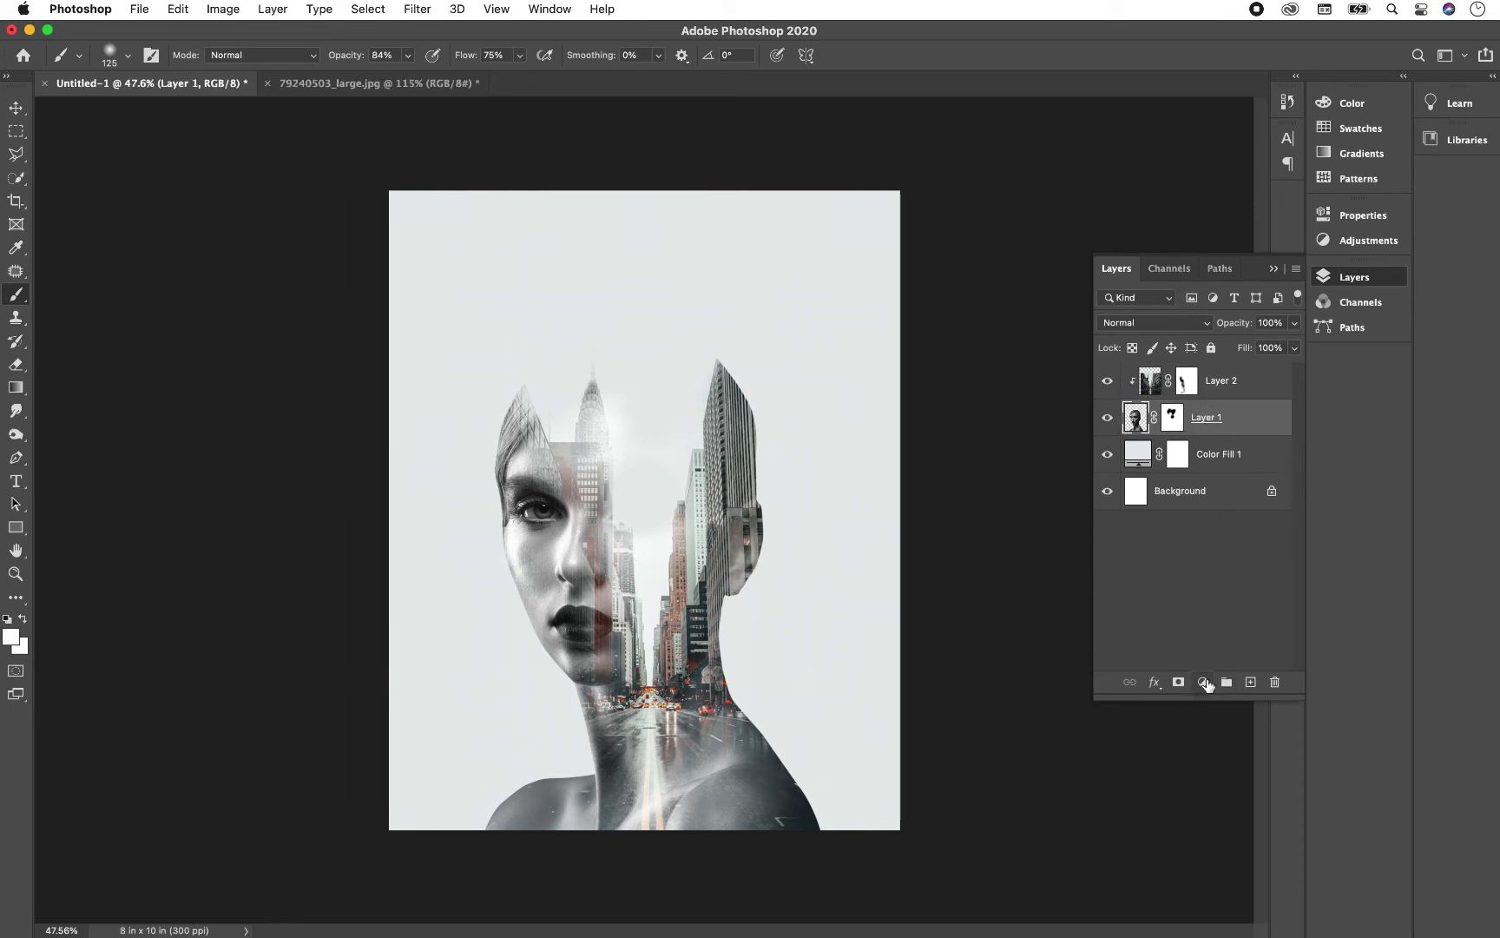
{"action": "left_click", "coordinate": [1204, 681]}
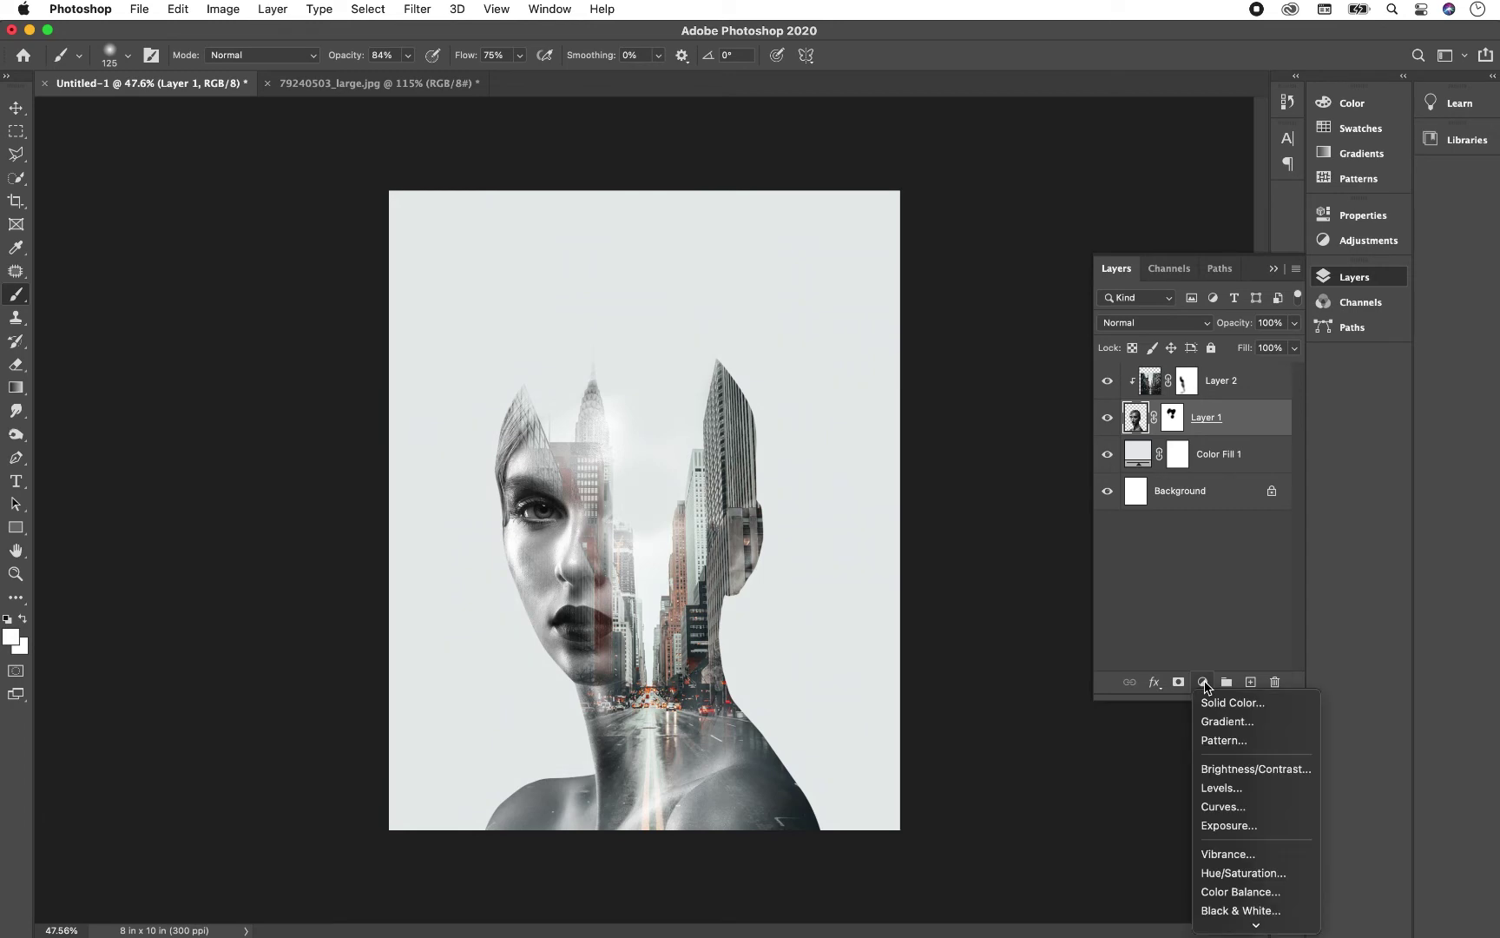
{"action": "left_click", "coordinate": [1218, 807]}
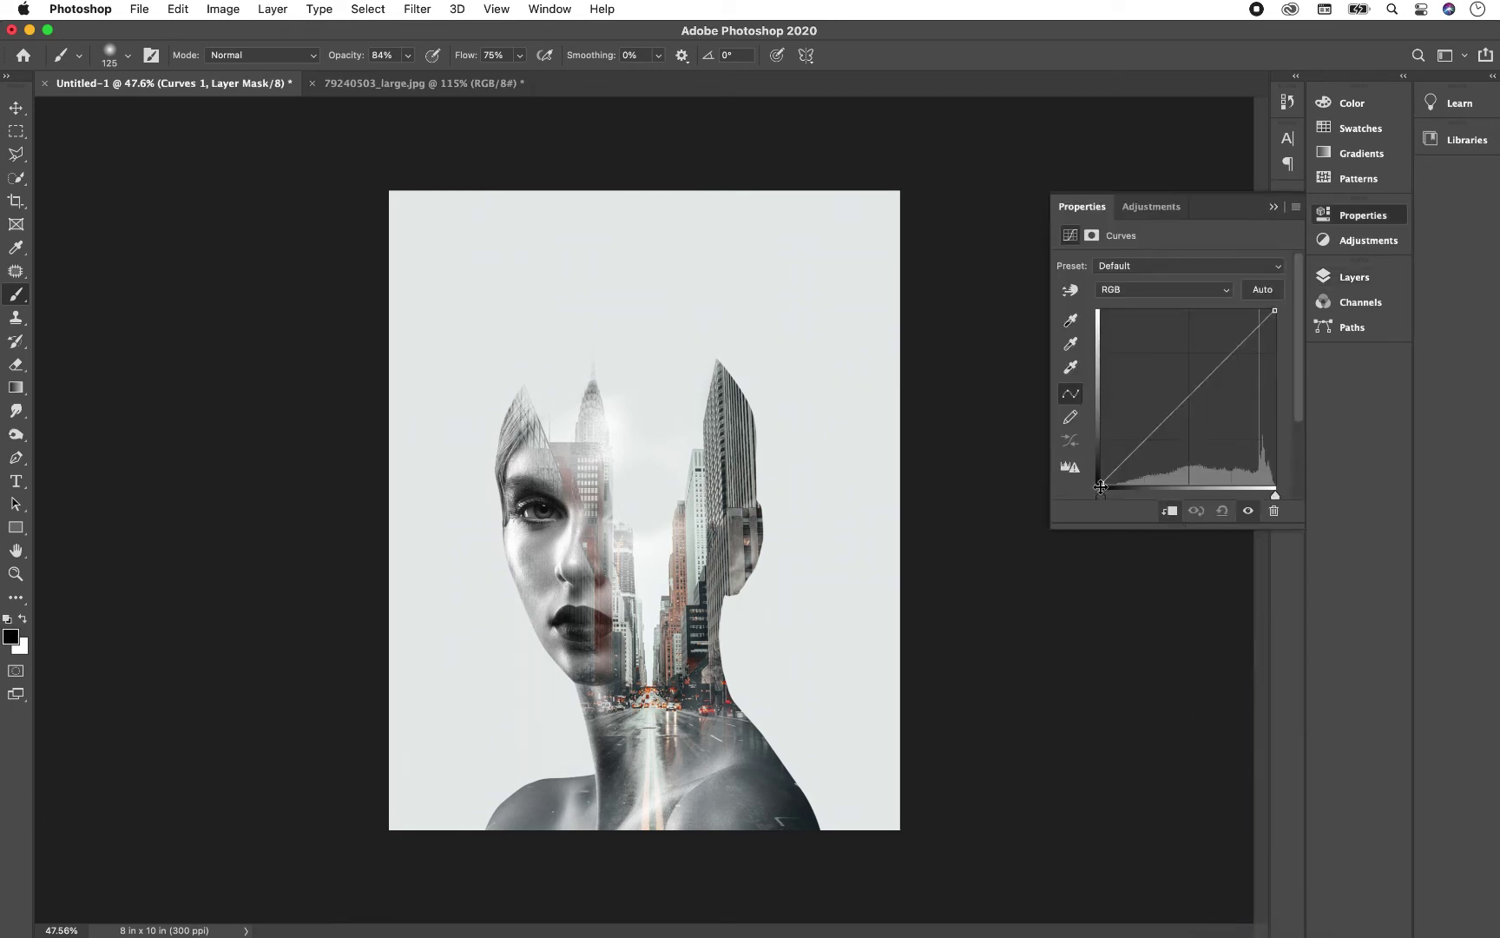
{"action": "left_click_drag", "start_coordinate": [1101, 494], "coordinate": [1112, 494]}
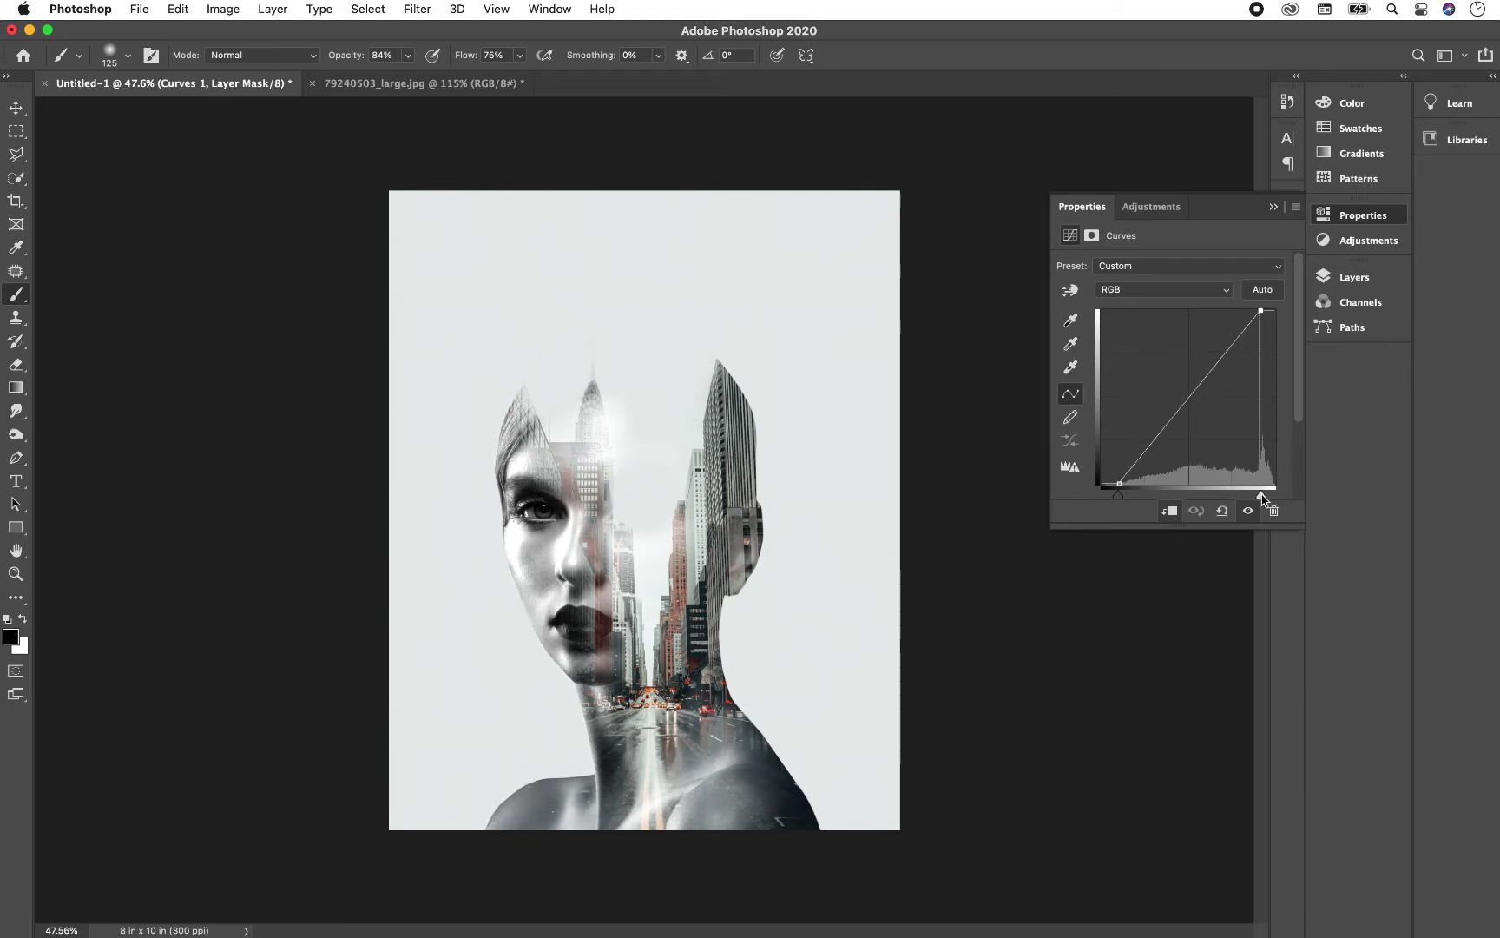
{"action": "left_click", "coordinate": [1186, 395]}
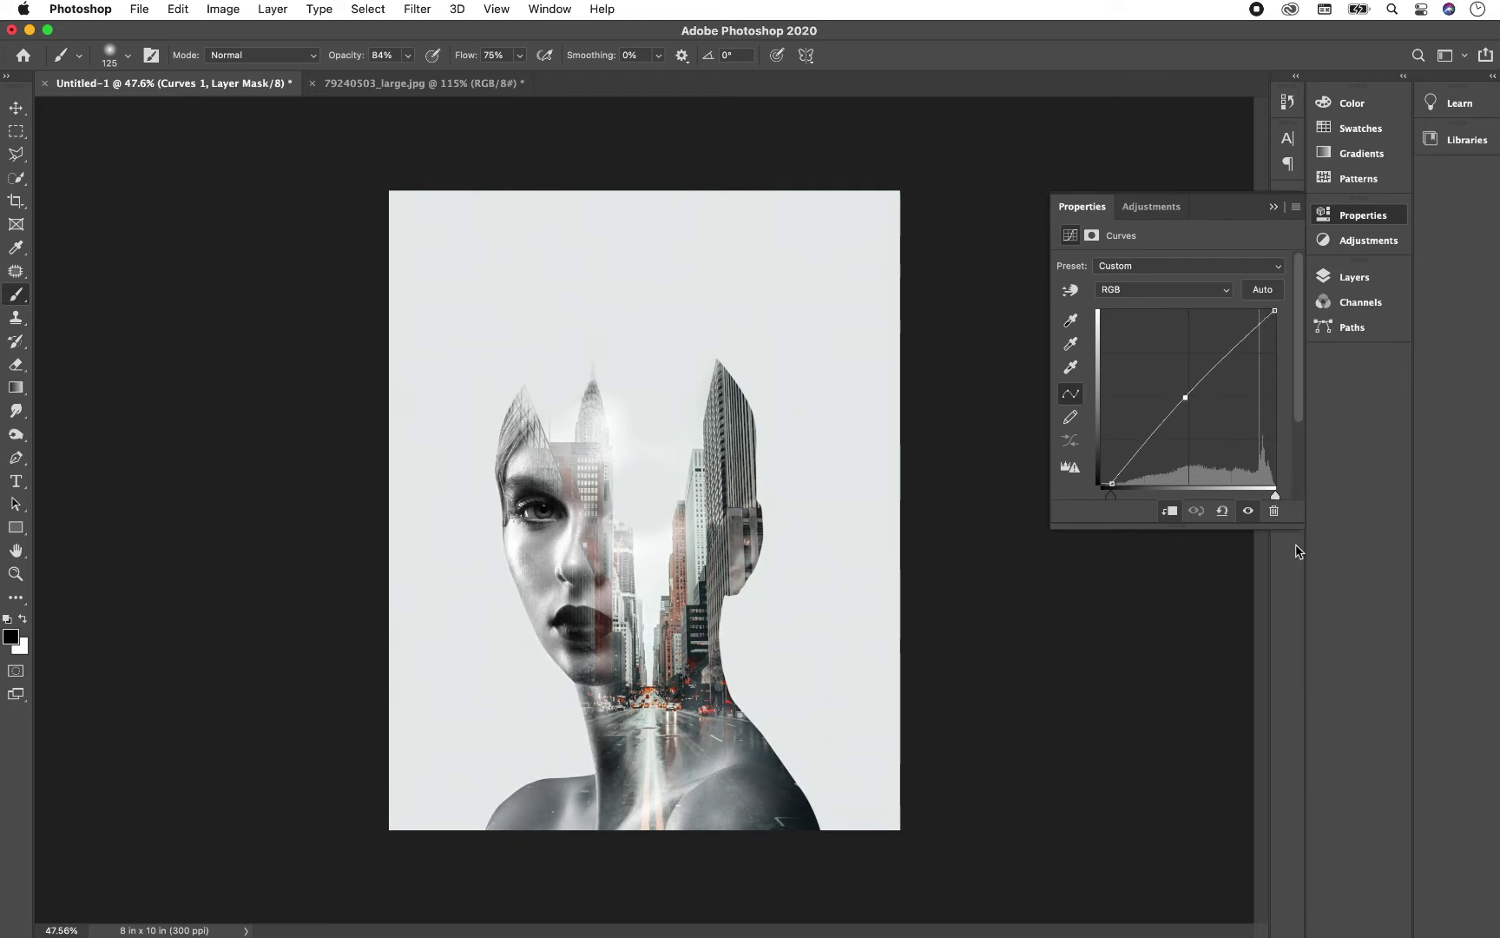
{"action": "left_click", "coordinate": [1274, 208]}
{"action": "left_click", "coordinate": [1354, 278]}
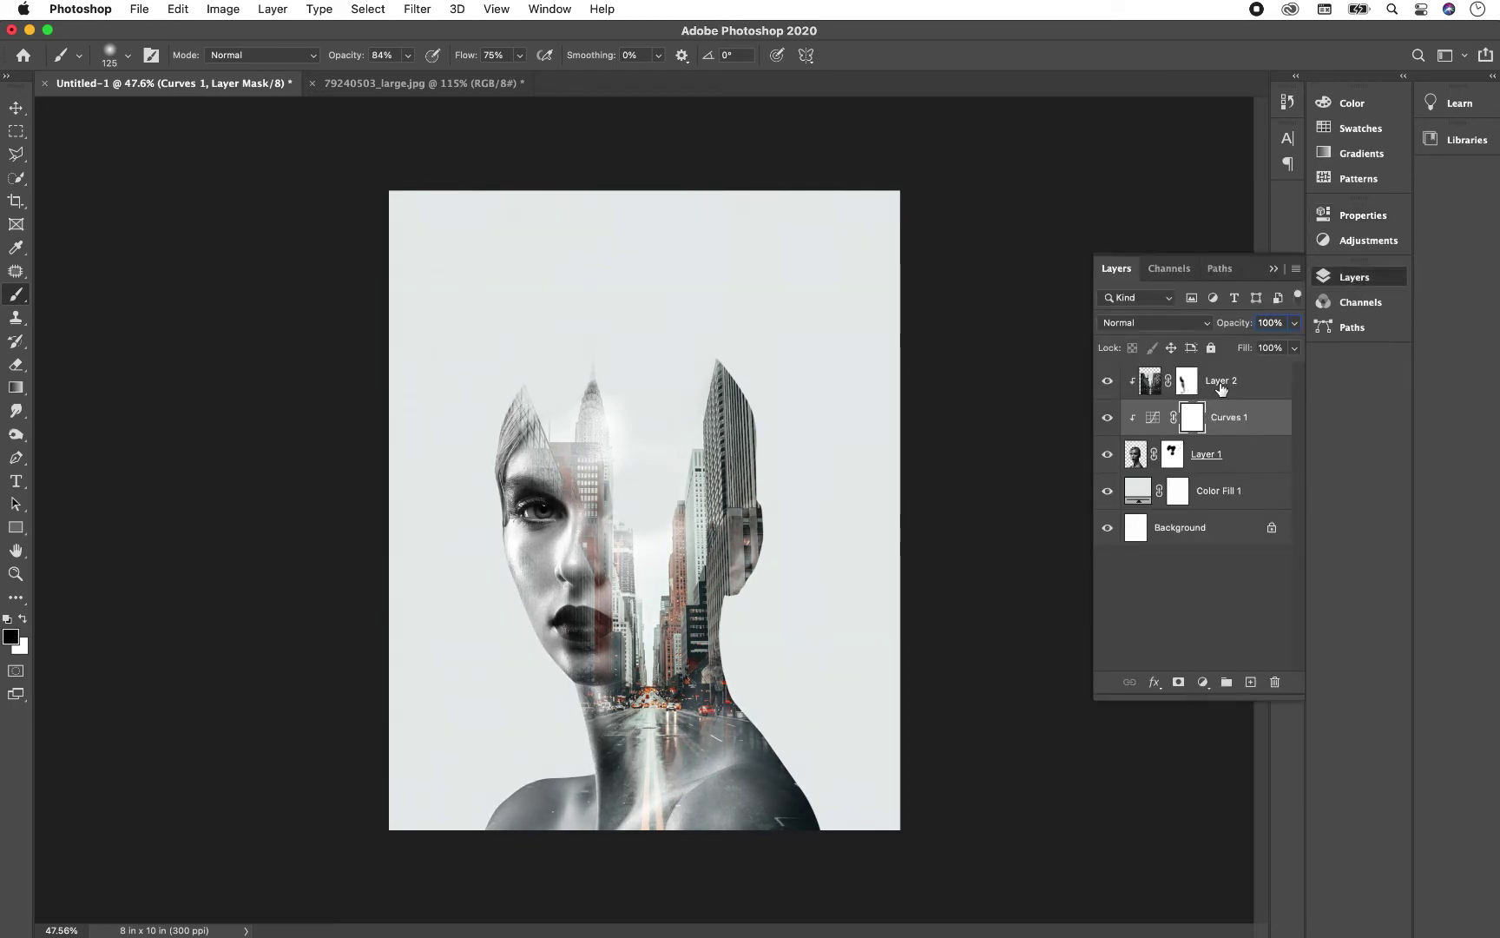
Step: Add a Curves adjustment above the street photo, Layer 2, deepening the shadows and lifting the highlights for more contrast
{"action": "left_click", "coordinate": [1250, 382]}
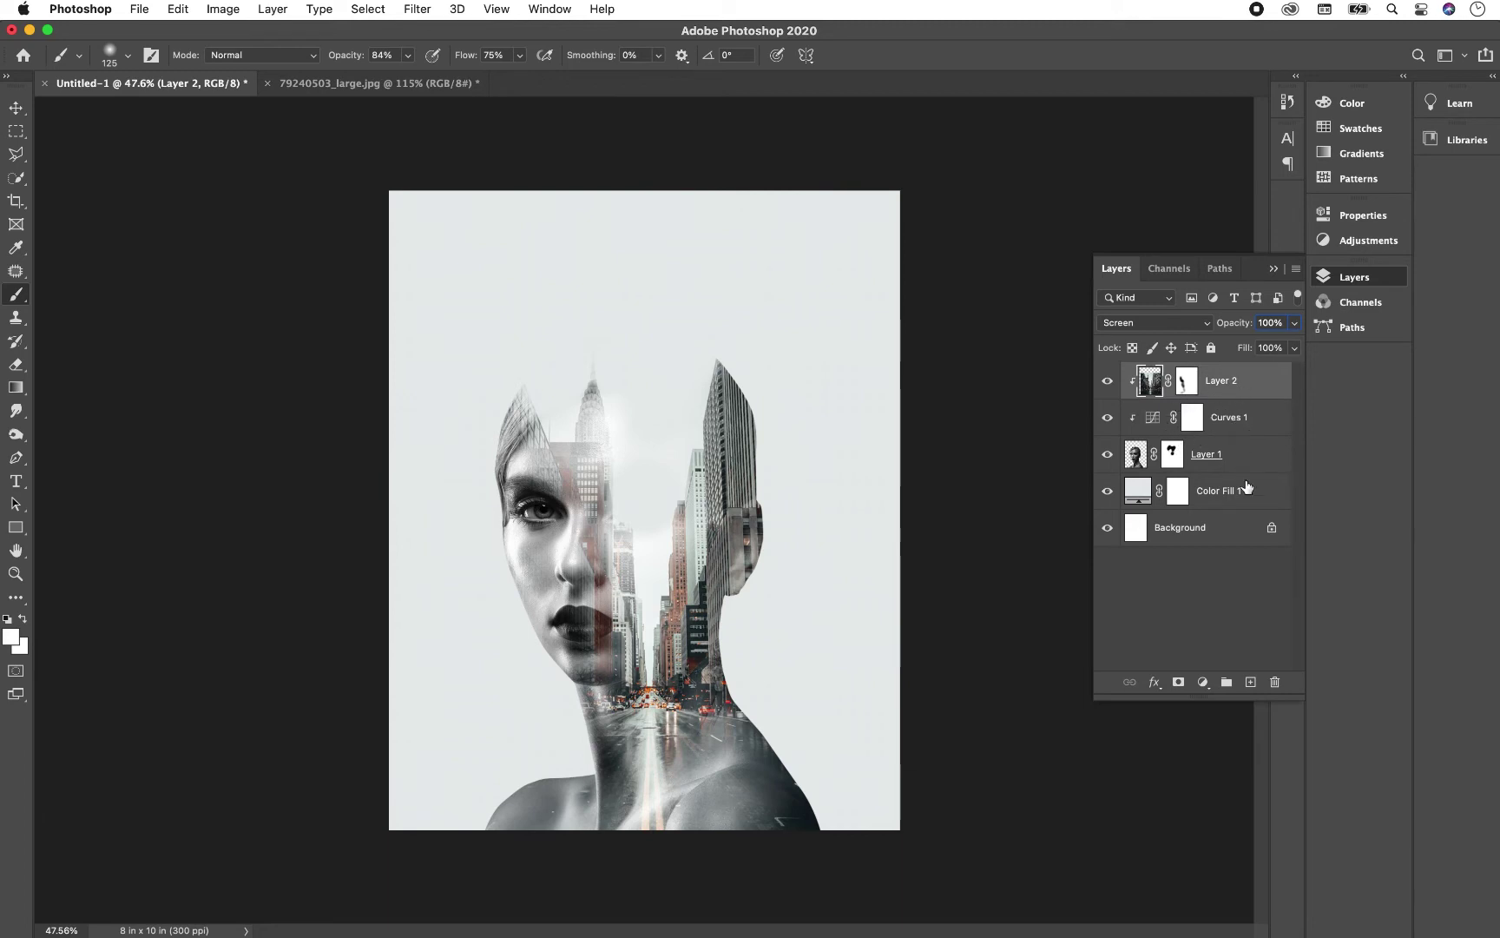
{"action": "left_click", "coordinate": [1203, 683]}
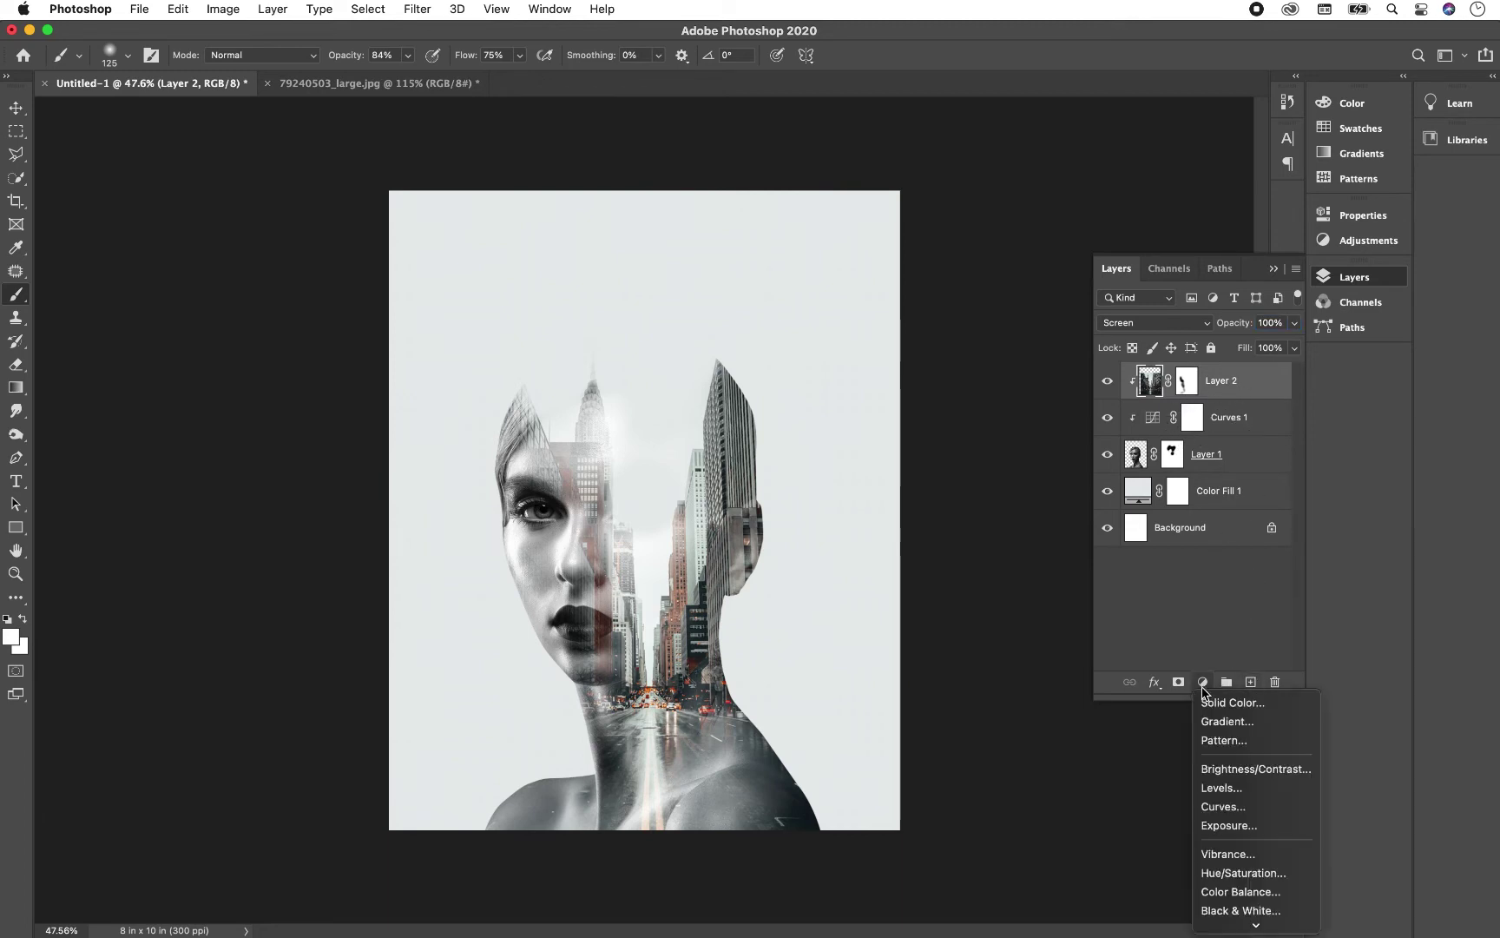
{"action": "left_click", "coordinate": [1220, 806]}
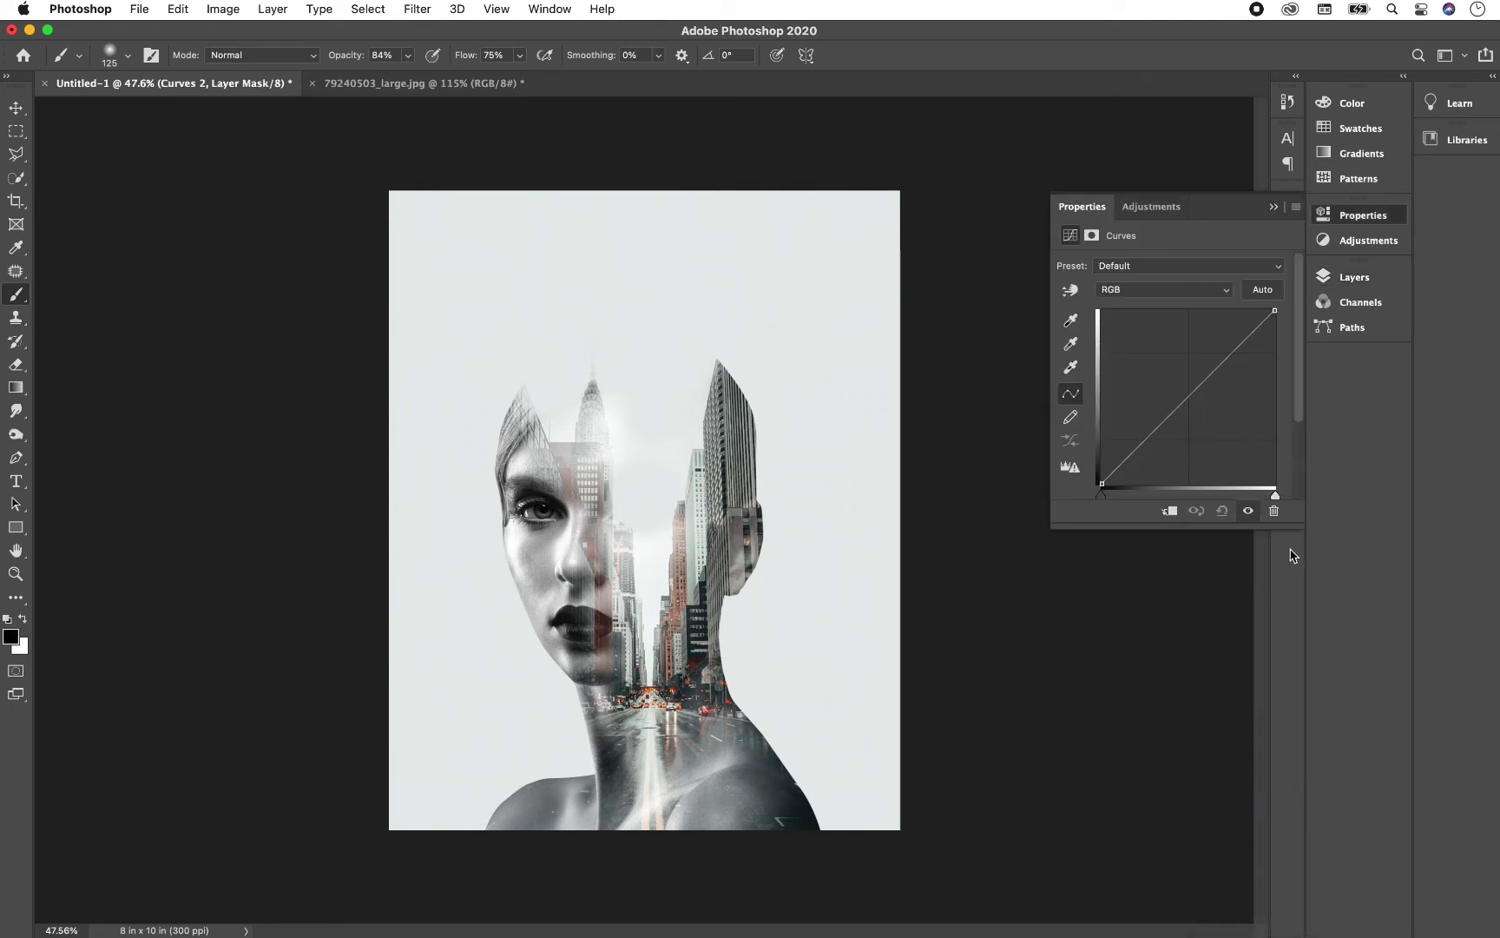
{"action": "left_click_drag", "start_coordinate": [1102, 483], "coordinate": [1128, 484]}
{"action": "left_click_drag", "start_coordinate": [1275, 495], "coordinate": [1275, 495]}
{"action": "left_click_drag", "start_coordinate": [1231, 360], "coordinate": [1234, 348]}
{"action": "left_click", "coordinate": [1274, 207]}
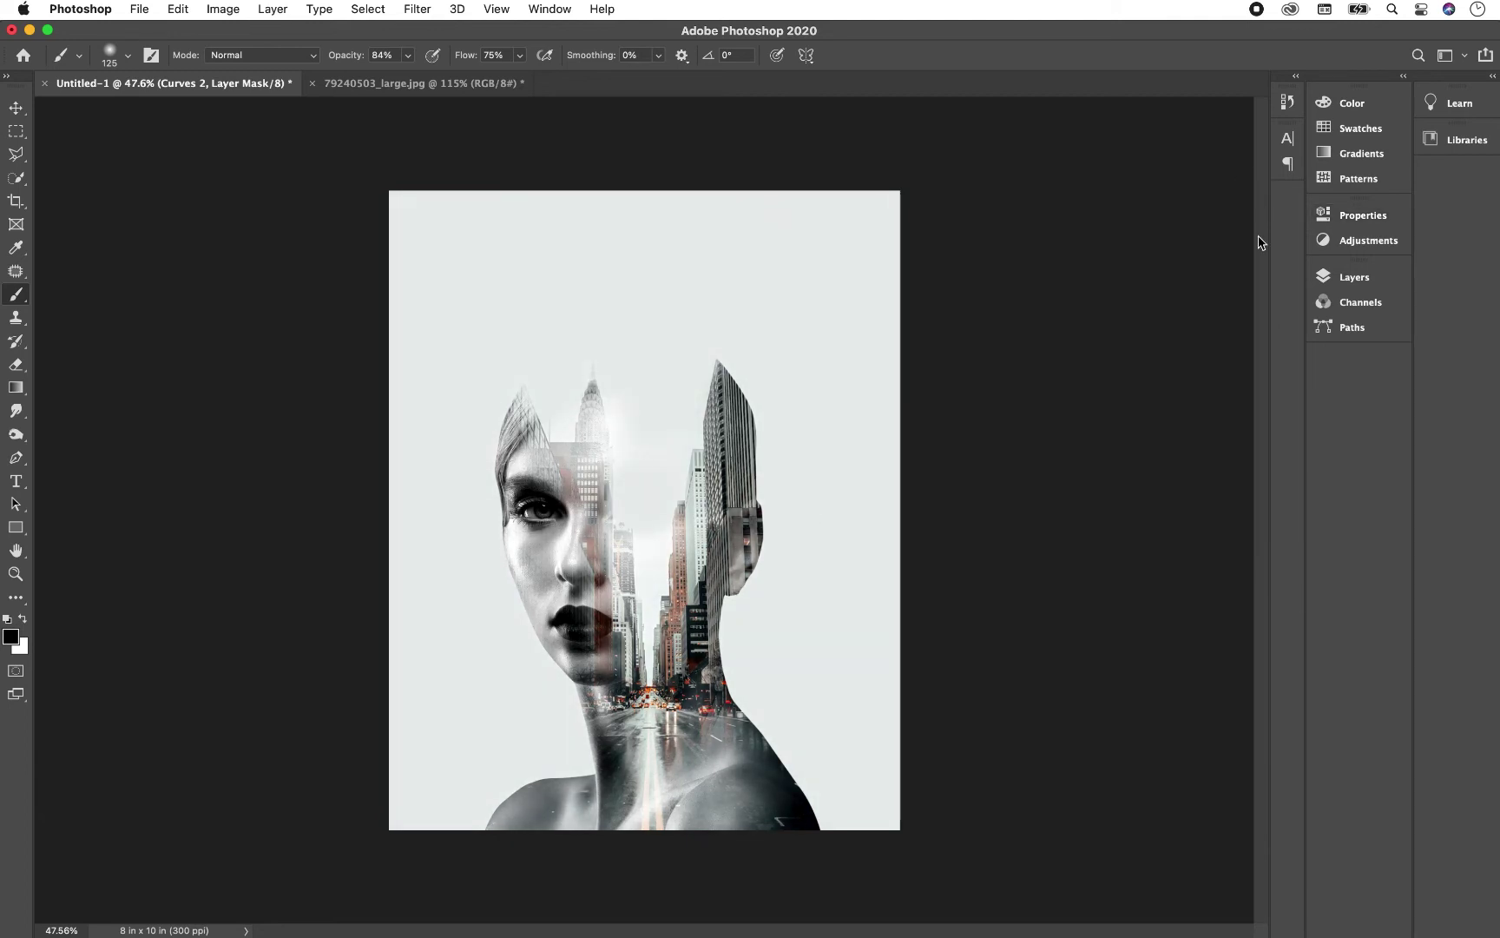
{"action": "left_click", "coordinate": [139, 9]}
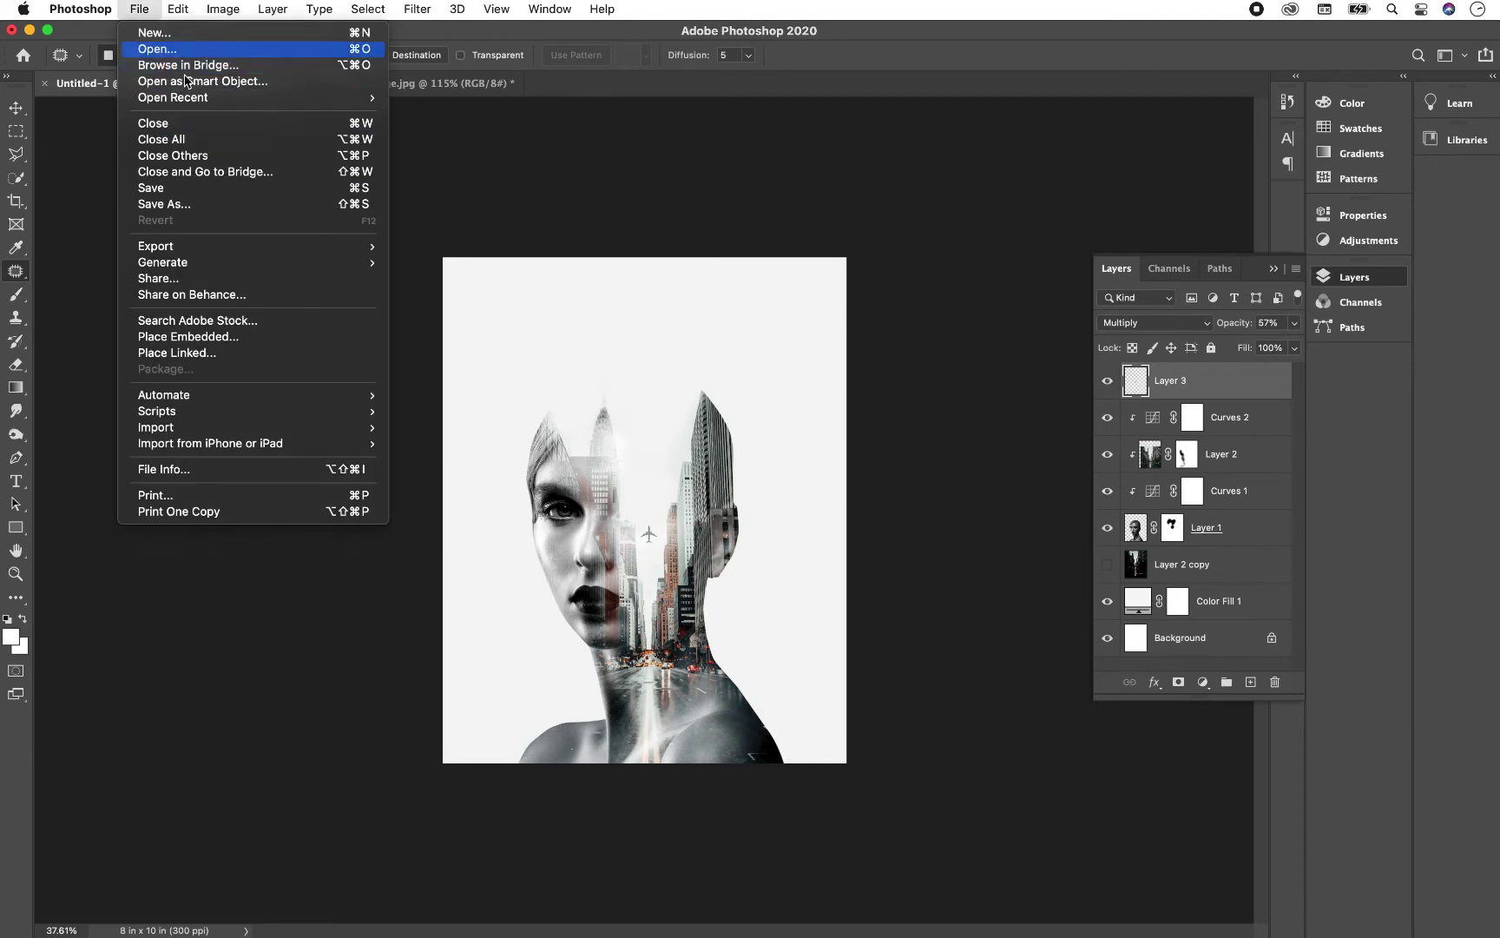
{"action": "left_click", "coordinate": [152, 50]}
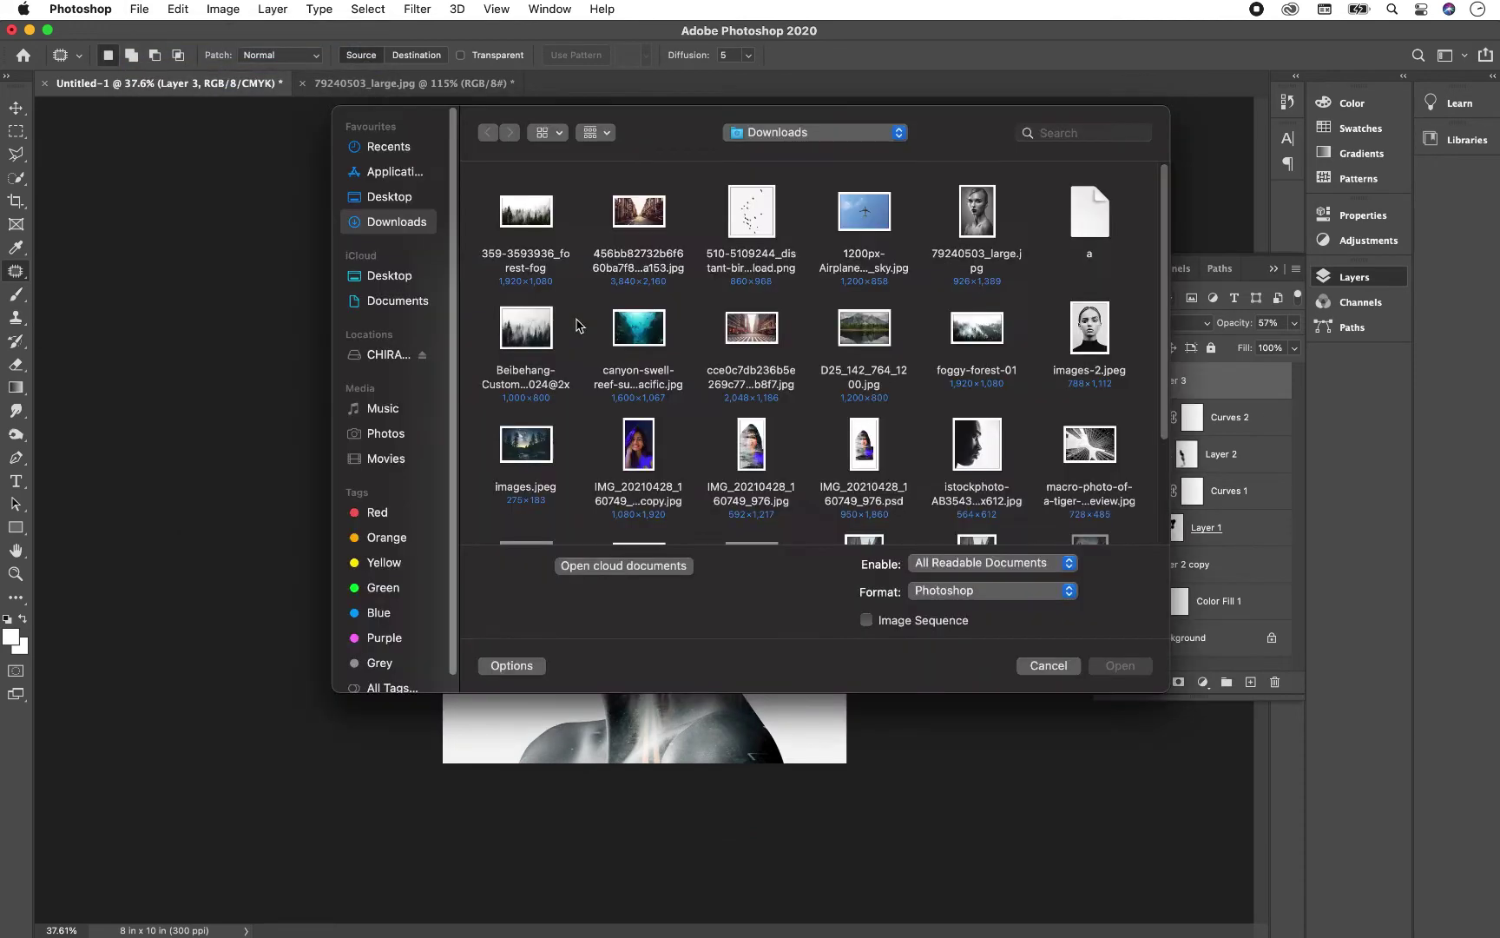
{"action": "left_click", "coordinate": [751, 215]}
{"action": "double_click", "coordinate": [751, 214]}
{"action": "key", "text": "super+a"}
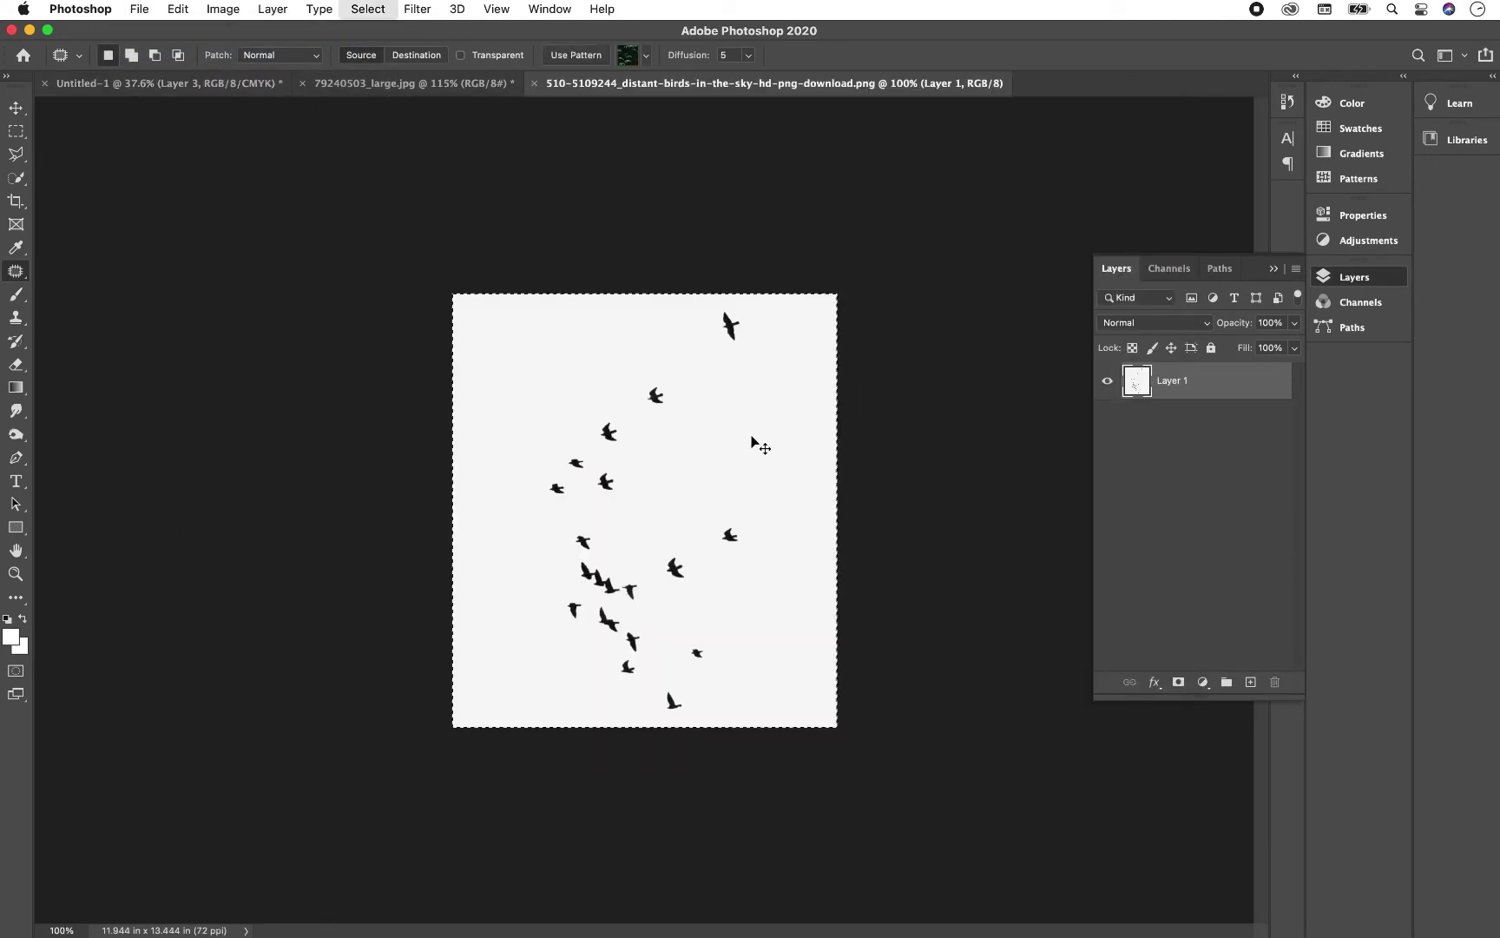
{"action": "key", "text": "super+c"}
Step: Paste the birds into the Untitled-1 composite and position them above the open head between the buildings
{"action": "key", "text": "ctrl+Tab"}
{"action": "key", "text": "super+v"}
{"action": "key", "text": "super+t"}
{"action": "left_click_drag", "start_coordinate": [668, 501], "coordinate": [673, 399]}
{"action": "key", "text": "Return"}
Step: Blend the birds layer with Multiply and set its white input level to 193 in Levels to remove the grey background
{"action": "left_click", "coordinate": [1155, 323]}
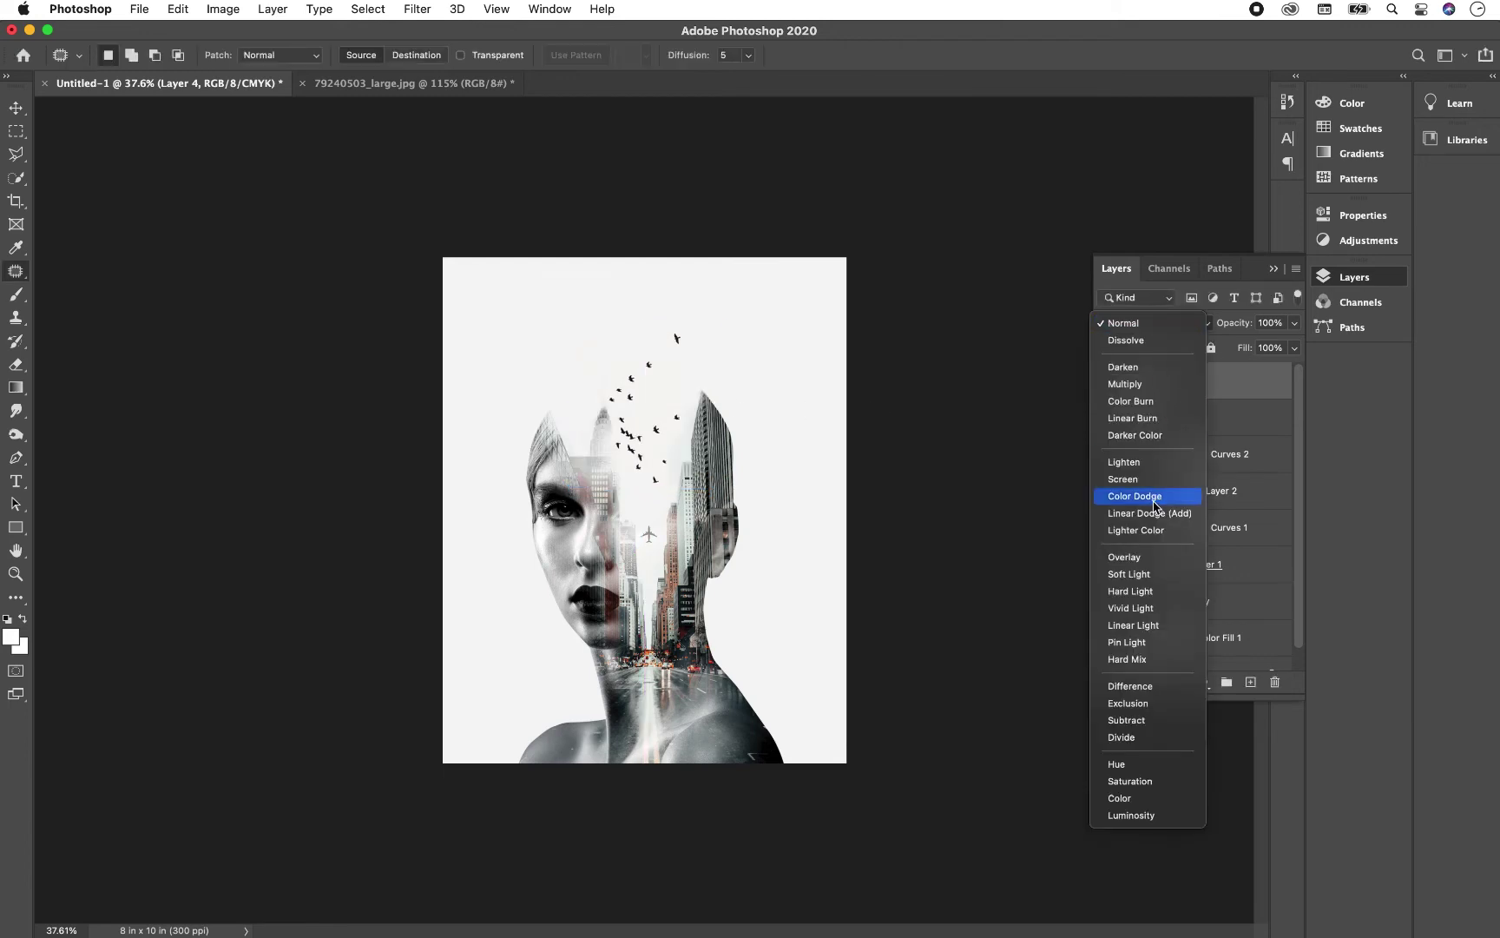
{"action": "left_click", "coordinate": [1137, 388]}
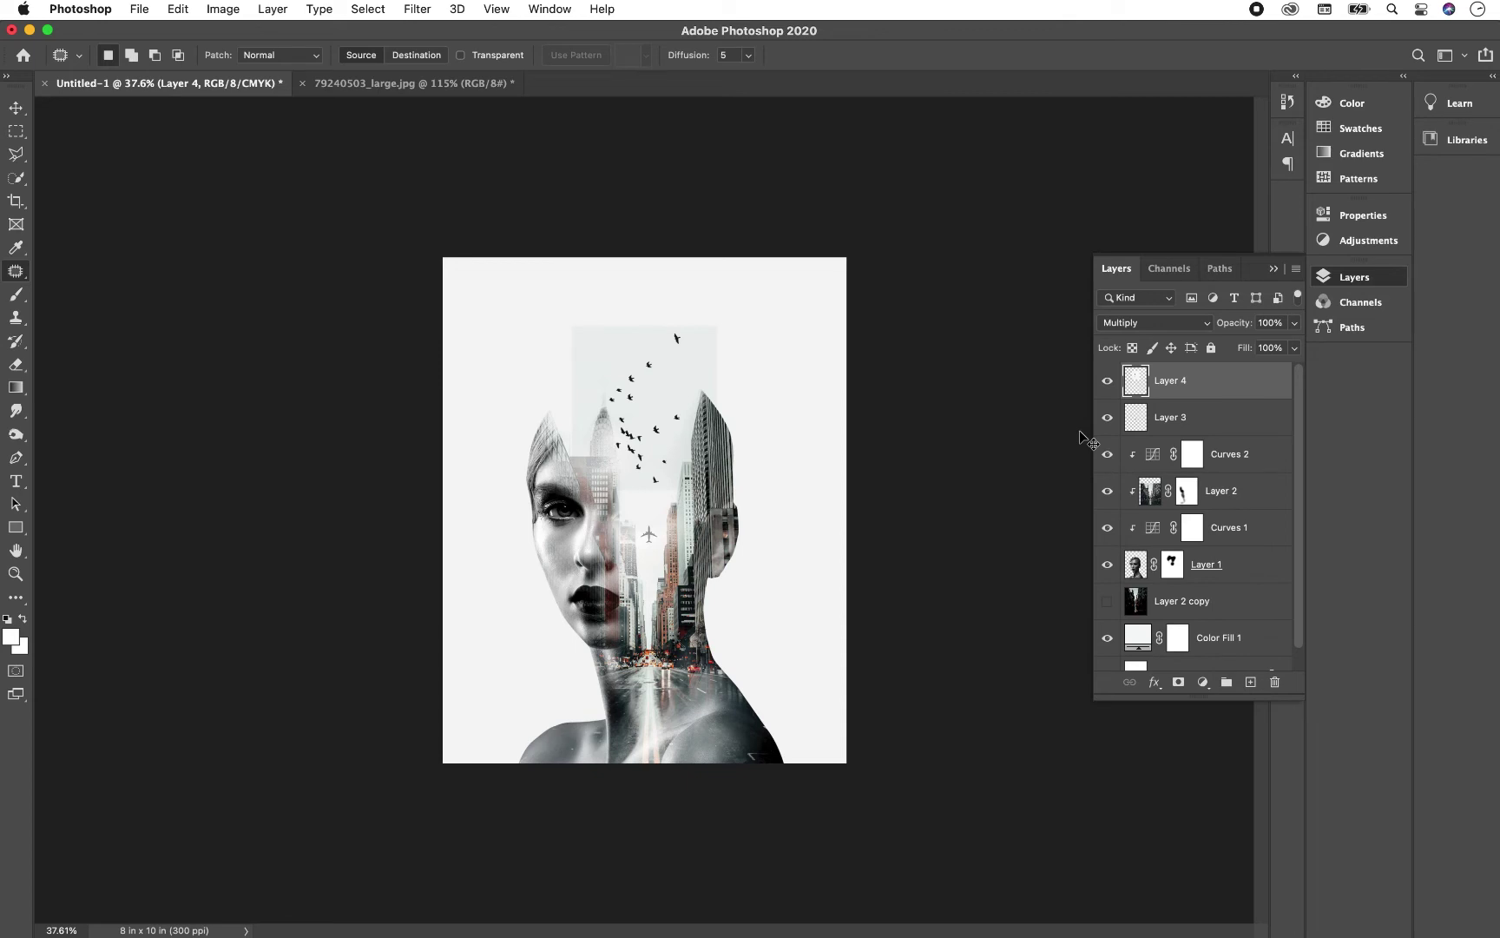
{"action": "key", "text": "super+l"}
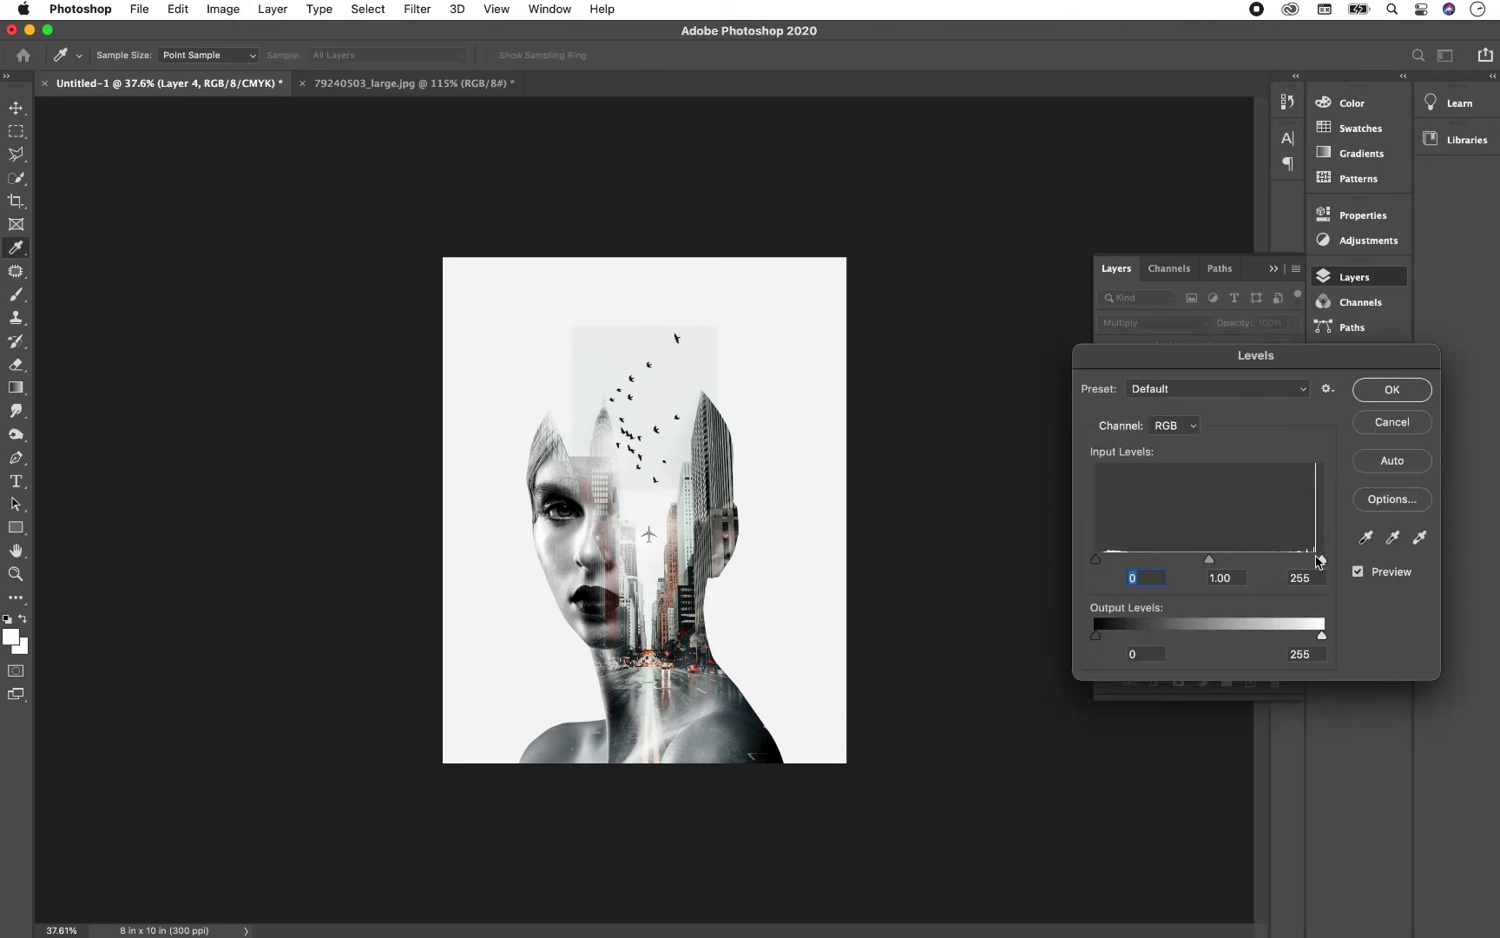
{"action": "left_click_drag", "start_coordinate": [1322, 560], "coordinate": [1271, 565]}
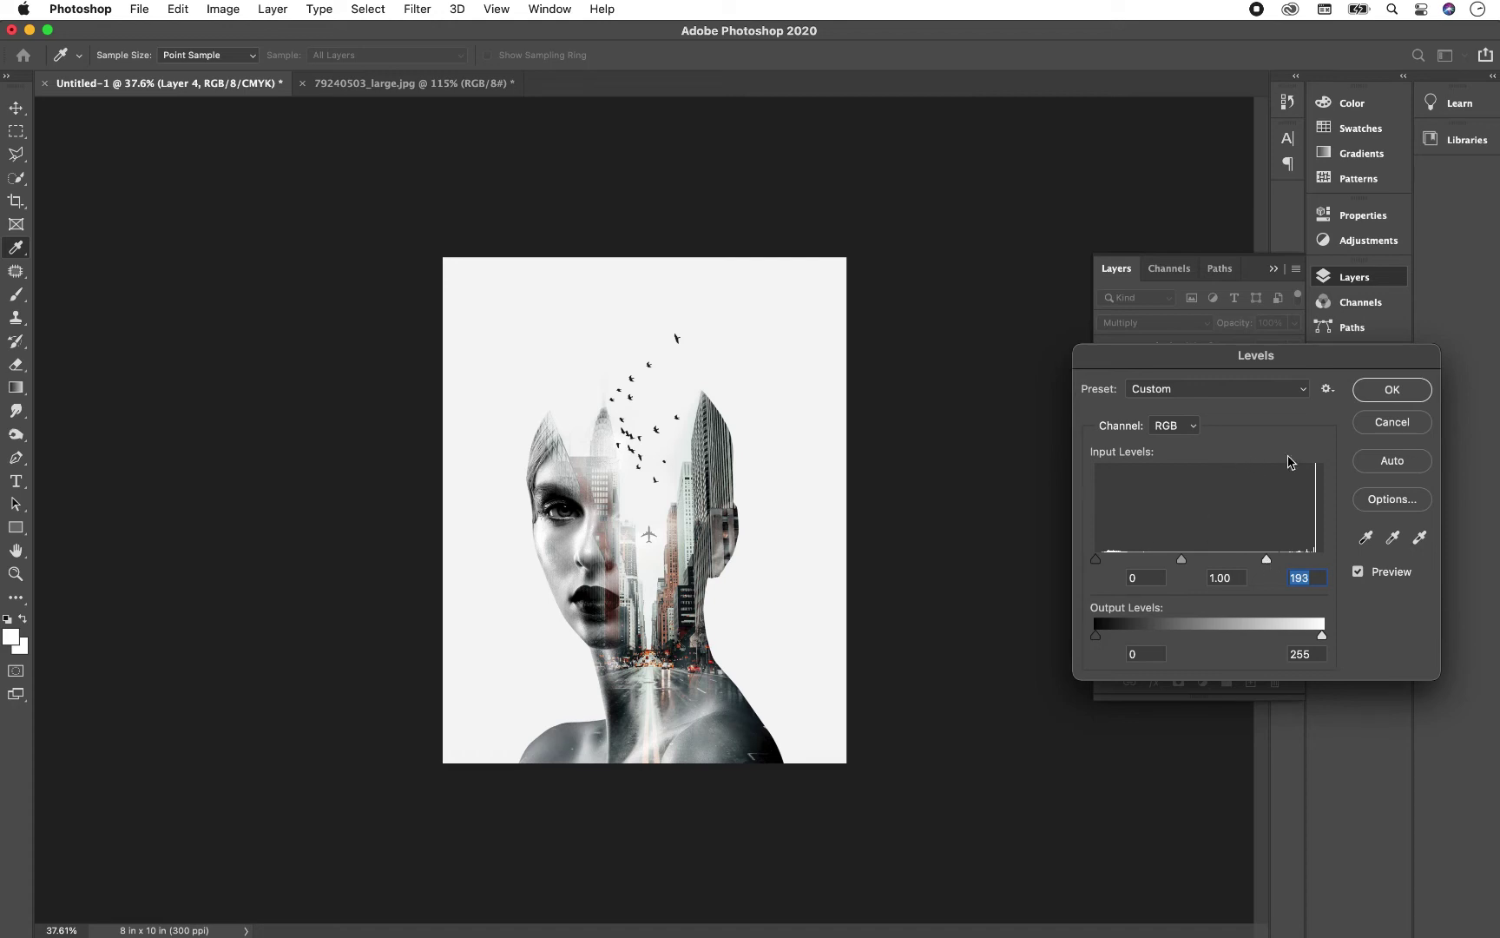
{"action": "left_click", "coordinate": [1389, 390]}
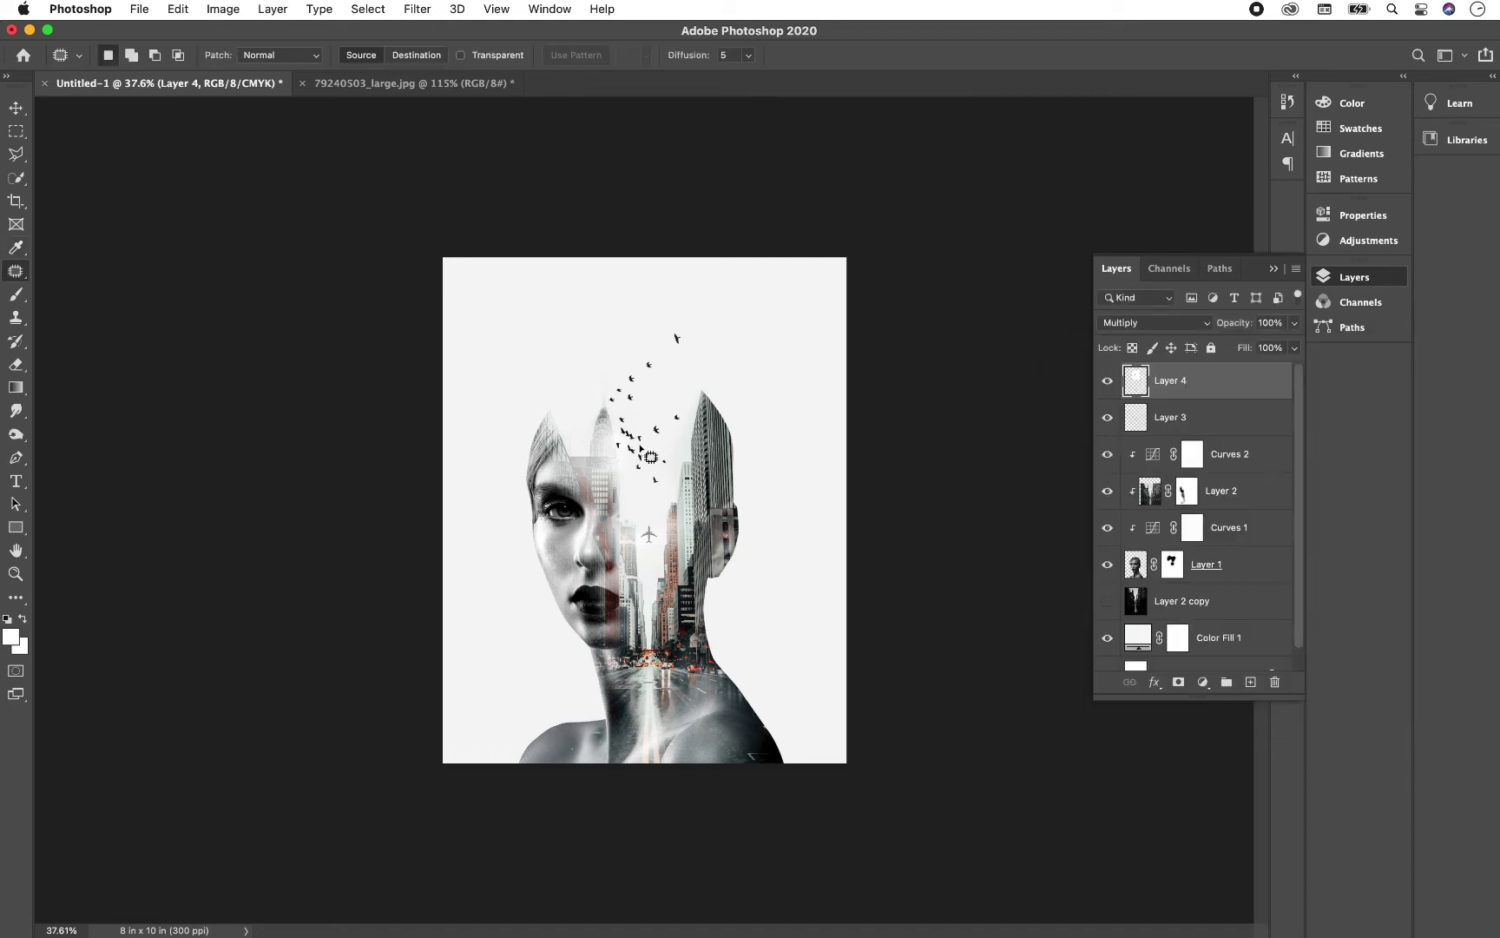
Step: Delete the dense cluster of birds in the middle of the flock and the tiny bird near the buildings, and clear the selection
{"action": "scroll", "coordinate": [651, 458], "scroll_direction": "up", "scroll_amount": 5}
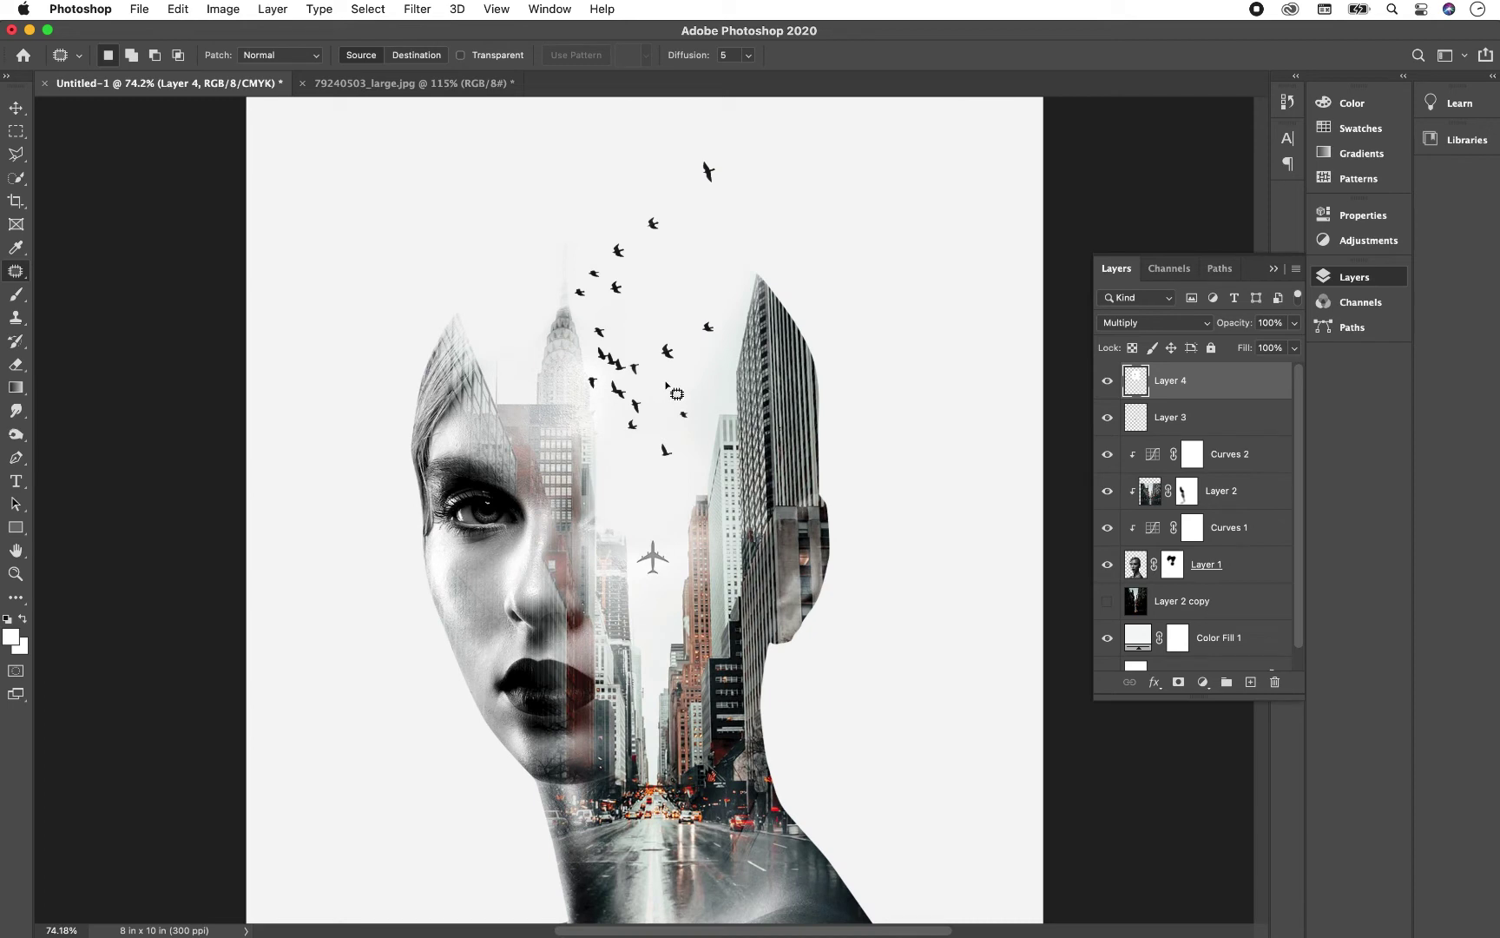
{"action": "mouse_move", "coordinate": [621, 337]}
{"action": "left_mouse_down"}
{"action": "mouse_move", "coordinate": [599, 323]}
{"action": "mouse_move", "coordinate": [598, 359]}
{"action": "mouse_move", "coordinate": [632, 381]}
{"action": "mouse_move", "coordinate": [637, 353]}
{"action": "mouse_move", "coordinate": [632, 379]}
{"action": "mouse_move", "coordinate": [608, 384]}
{"action": "mouse_move", "coordinate": [619, 404]}
{"action": "mouse_move", "coordinate": [643, 415]}
{"action": "mouse_move", "coordinate": [645, 389]}
{"action": "mouse_move", "coordinate": [613, 380]}
{"action": "mouse_move", "coordinate": [633, 419]}
{"action": "mouse_move", "coordinate": [656, 393]}
{"action": "left_mouse_up"}
{"action": "key", "text": "Delete"}
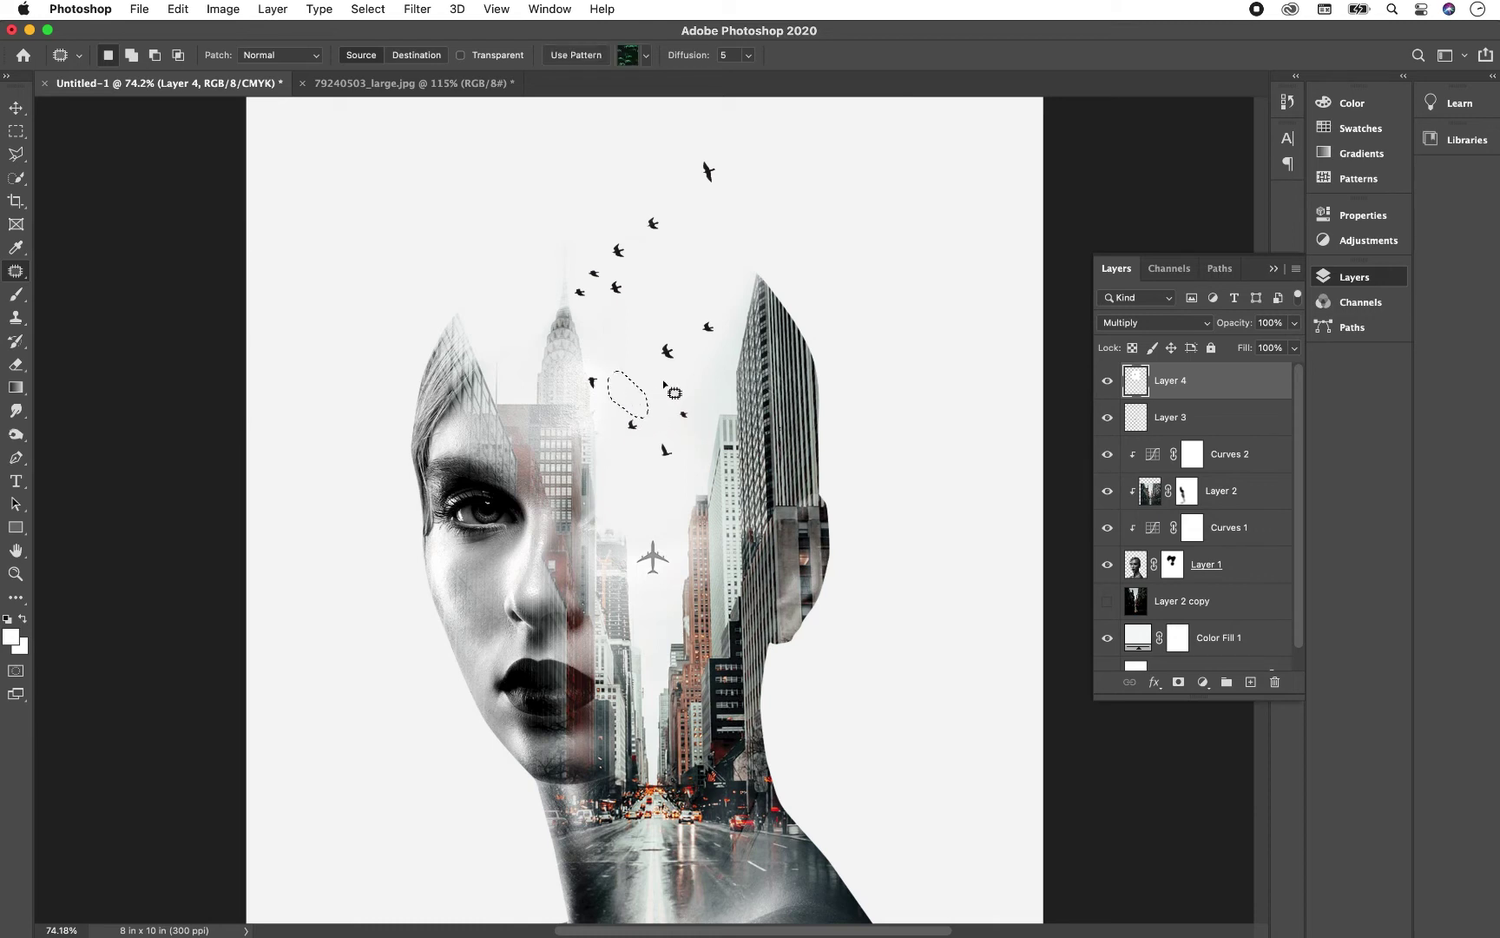
{"action": "scroll", "coordinate": [658, 404], "scroll_direction": "down", "scroll_amount": 3}
{"action": "mouse_move", "coordinate": [675, 444]}
{"action": "left_mouse_down"}
{"action": "mouse_move", "coordinate": [659, 444]}
{"action": "mouse_move", "coordinate": [667, 454]}
{"action": "left_mouse_up"}
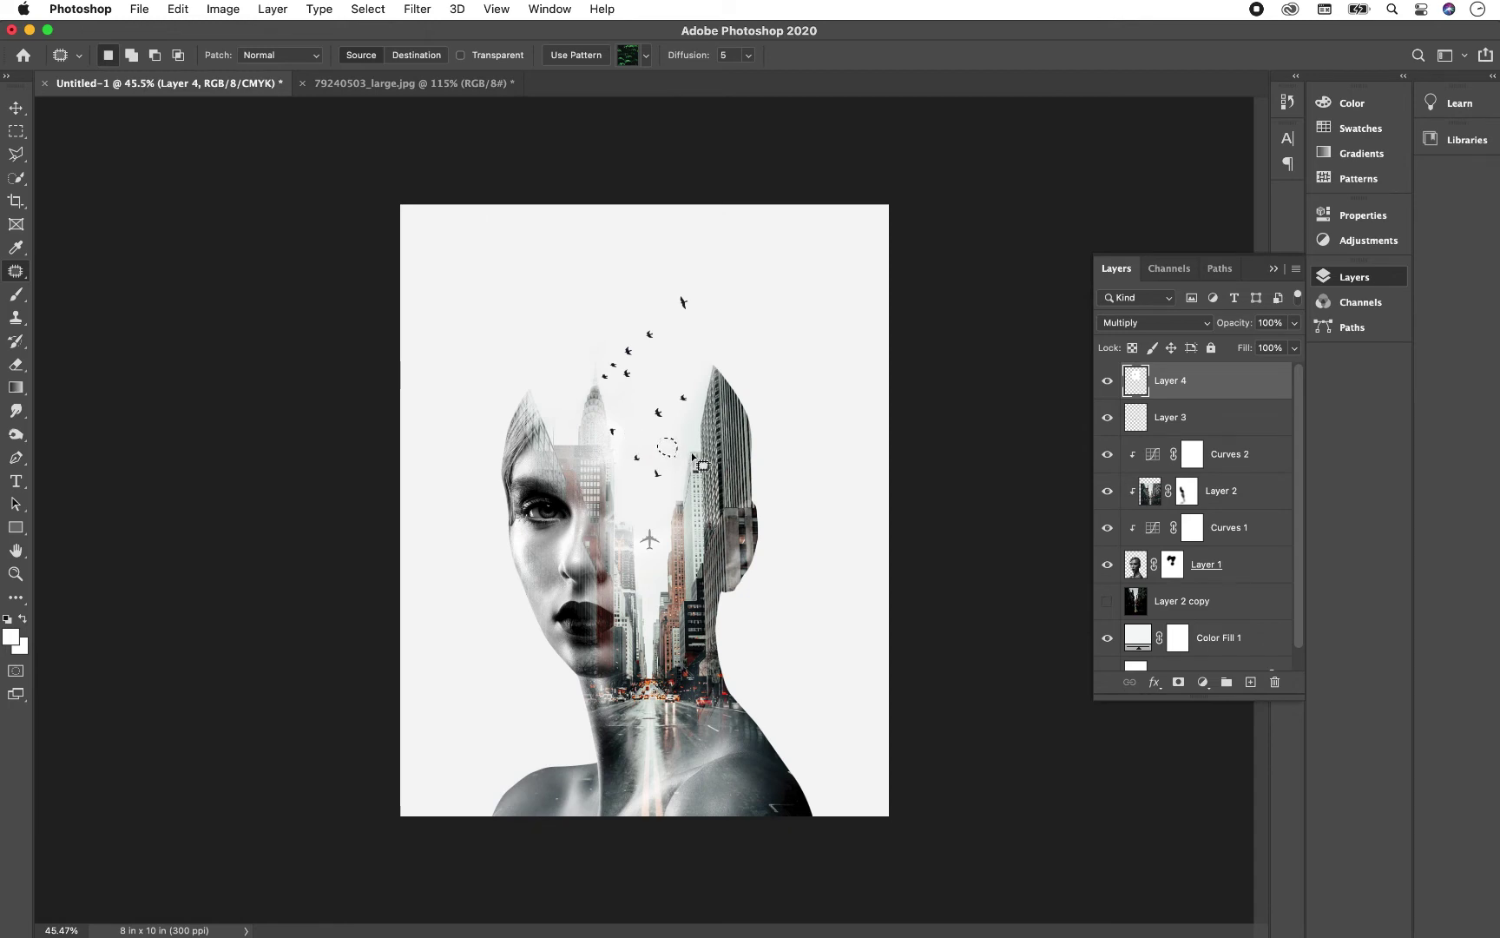
{"action": "scroll", "coordinate": [704, 465], "scroll_direction": "down", "scroll_amount": 1}
{"action": "key", "text": "super+d"}
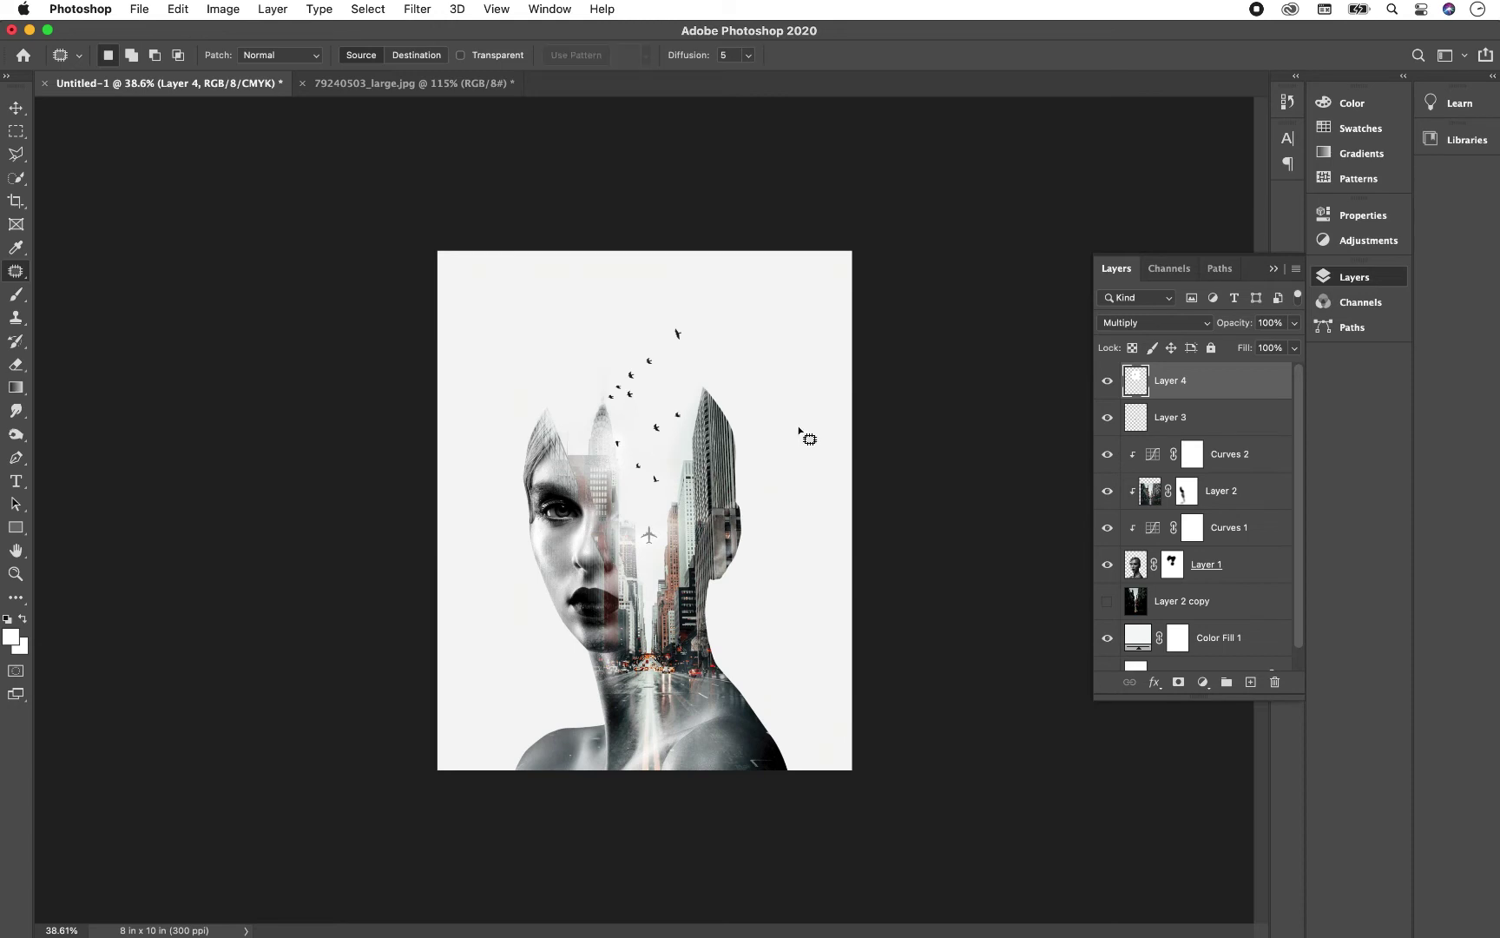
Step: Select the airplane layer, Layer 3, scale the plane down and move it lower between the buildings
{"action": "scroll", "coordinate": [808, 436], "scroll_direction": "up", "scroll_amount": 2}
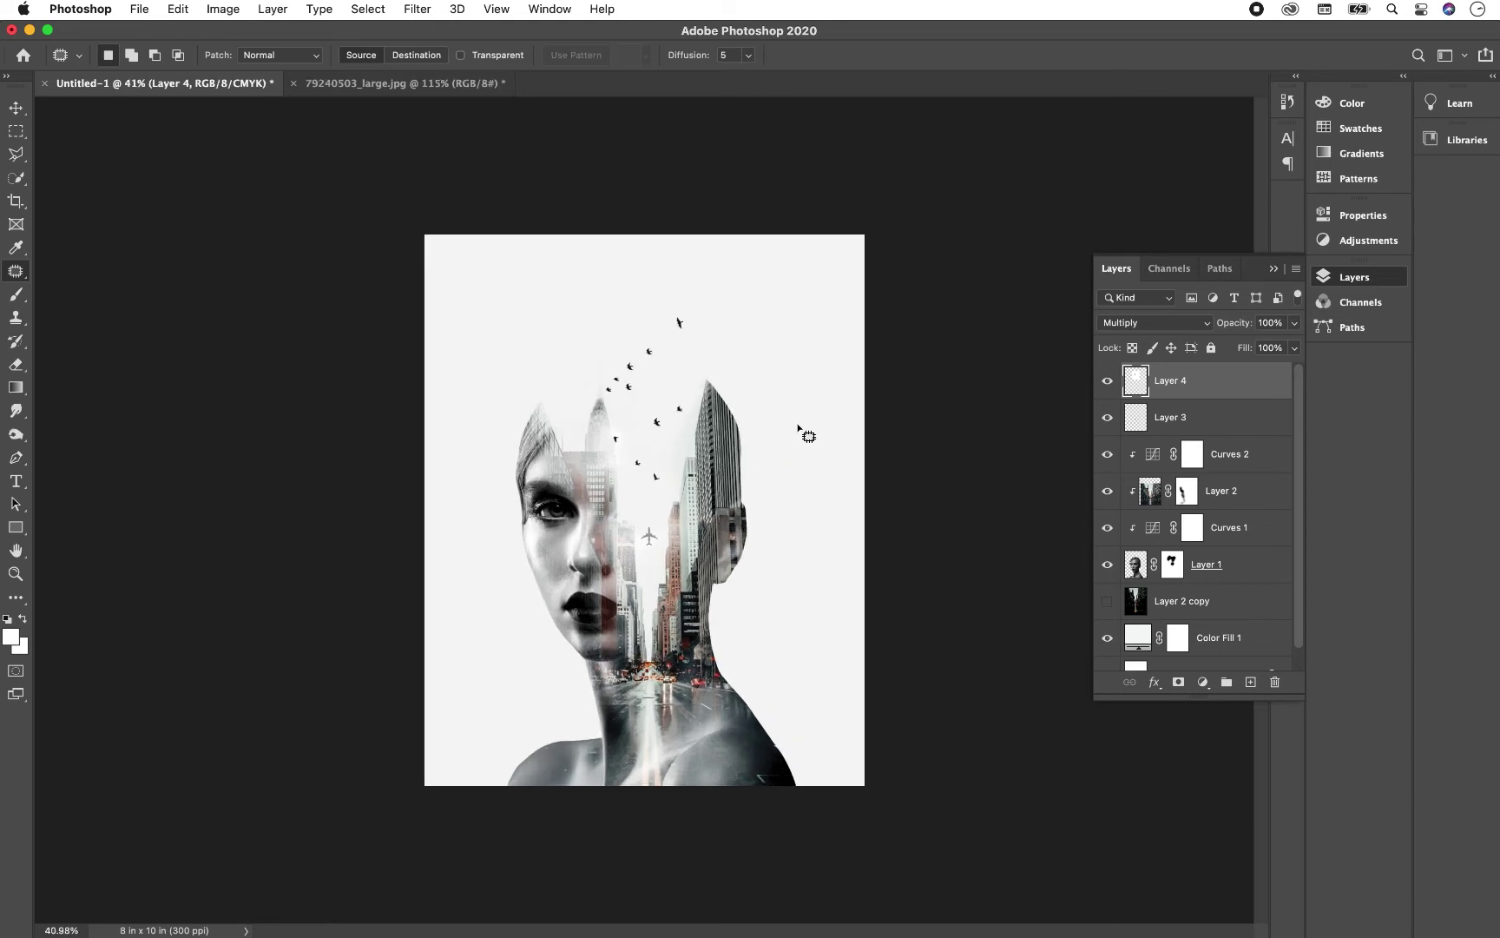
{"action": "key", "text": "v"}
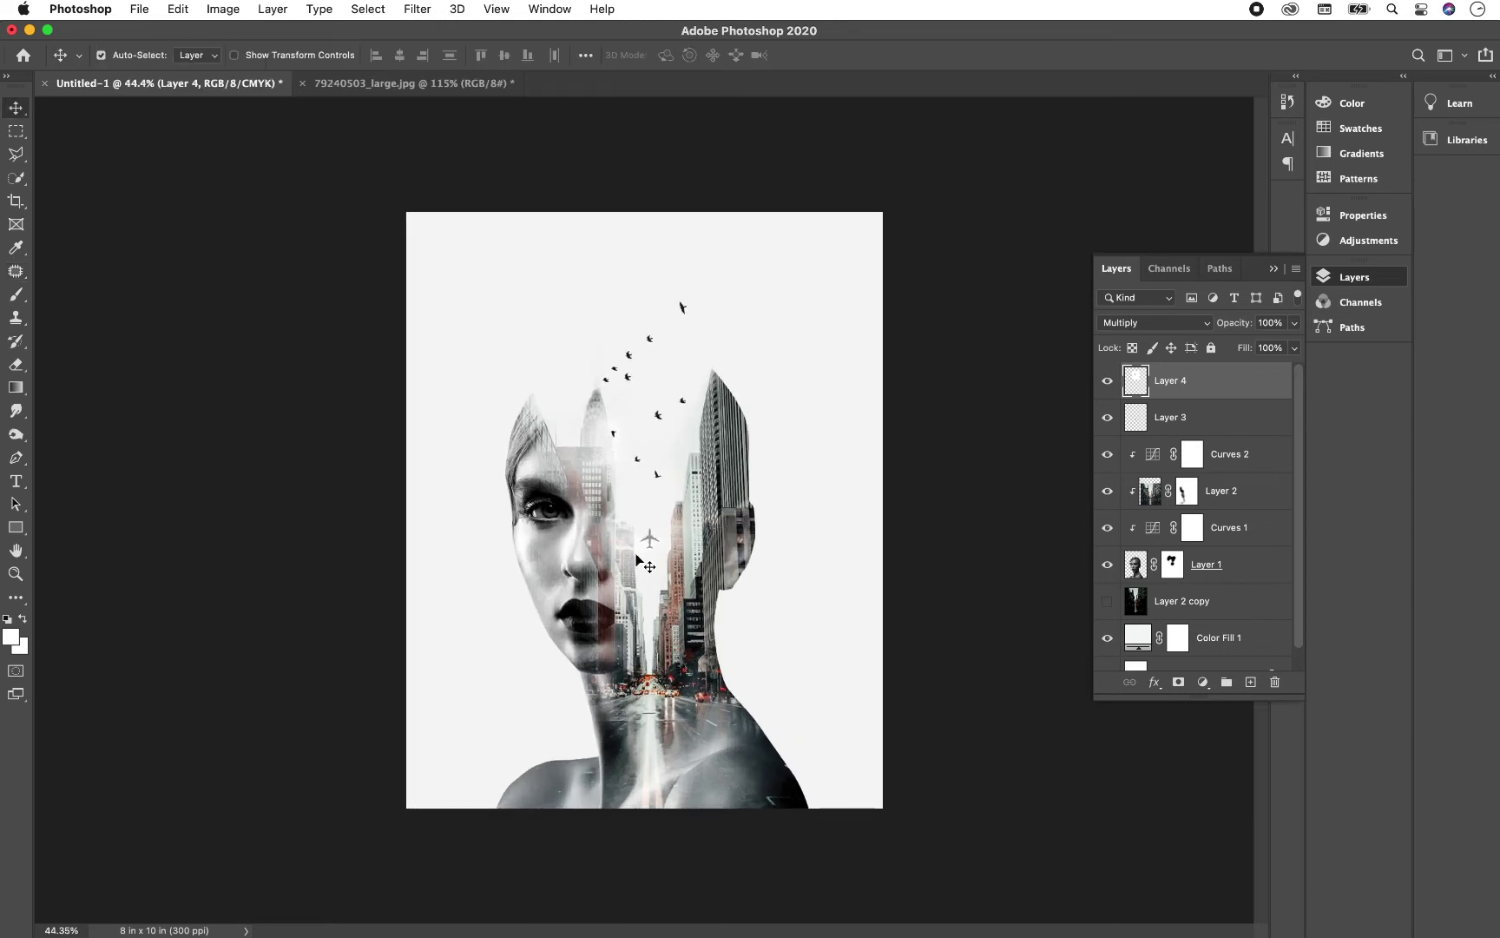
{"action": "right_click", "coordinate": [648, 540]}
{"action": "left_click", "coordinate": [657, 549]}
{"action": "key", "text": "super+t"}
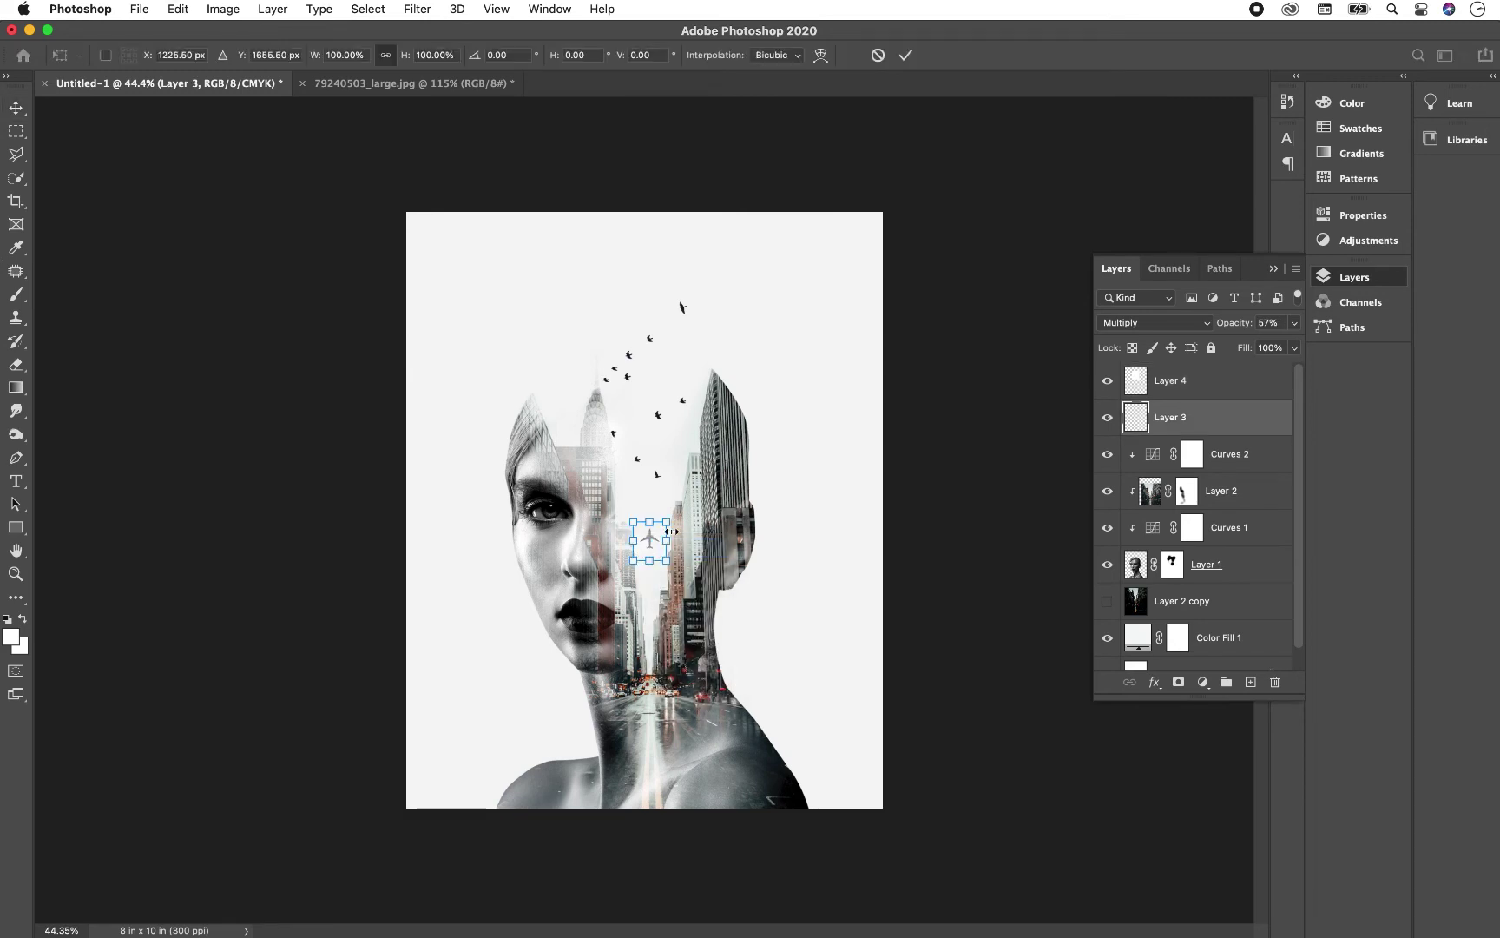
{"action": "left_click_drag", "start_coordinate": [671, 521], "coordinate": [663, 585]}
{"action": "key", "text": "Return"}
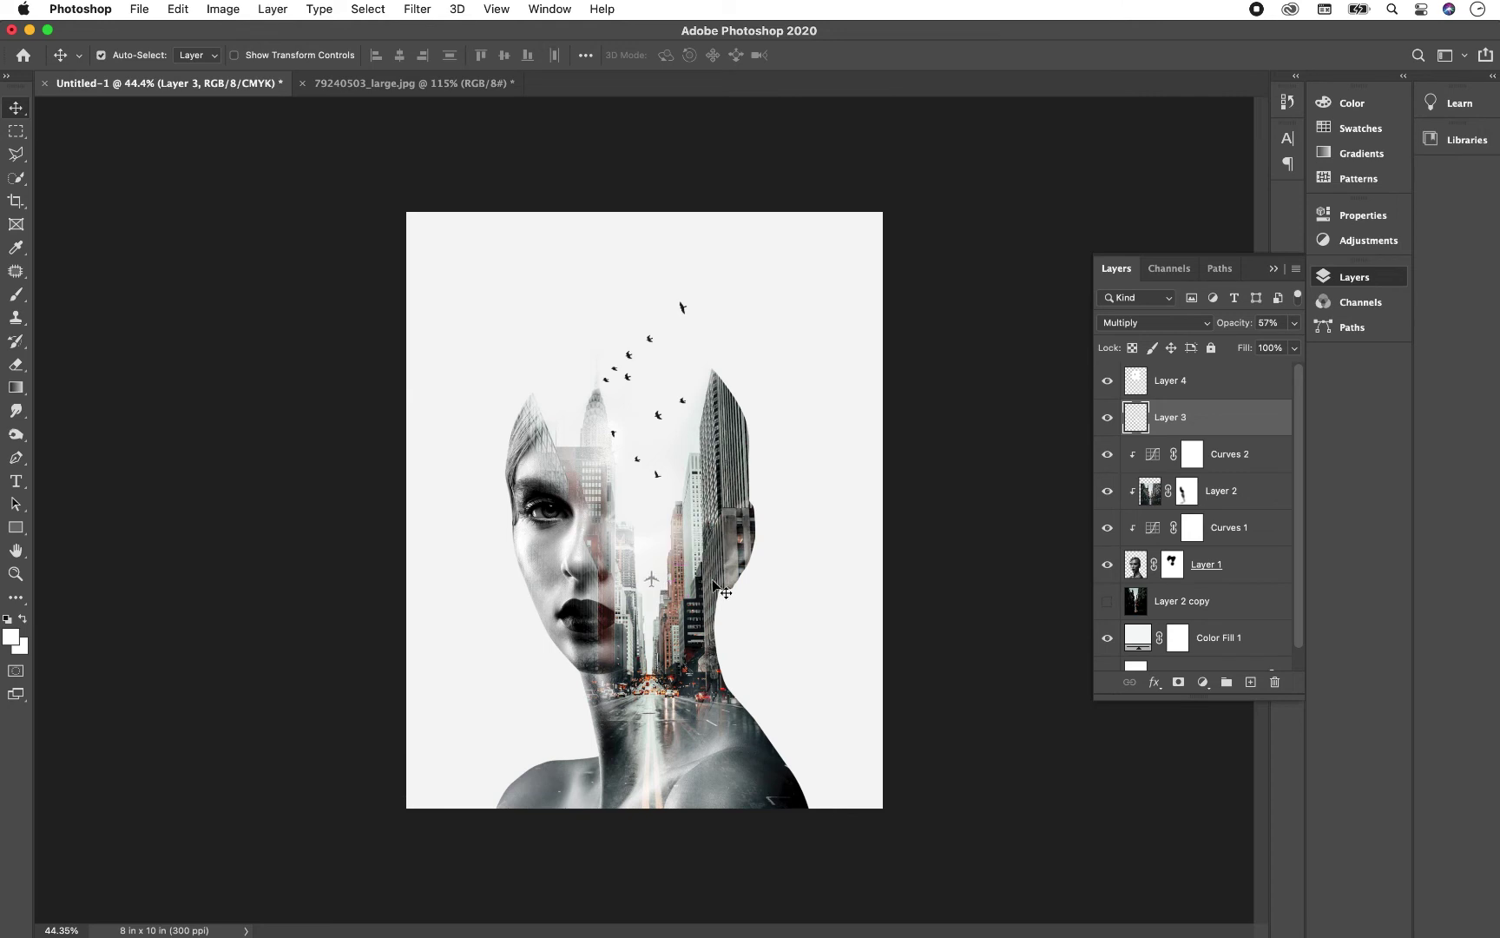
Step: Add a pale beige Solid Color fill layer directly above the birds layer, Layer 4
{"action": "scroll", "coordinate": [717, 590], "scroll_direction": "down", "scroll_amount": 2}
{"action": "scroll", "coordinate": [717, 591], "scroll_direction": "up", "scroll_amount": 4}
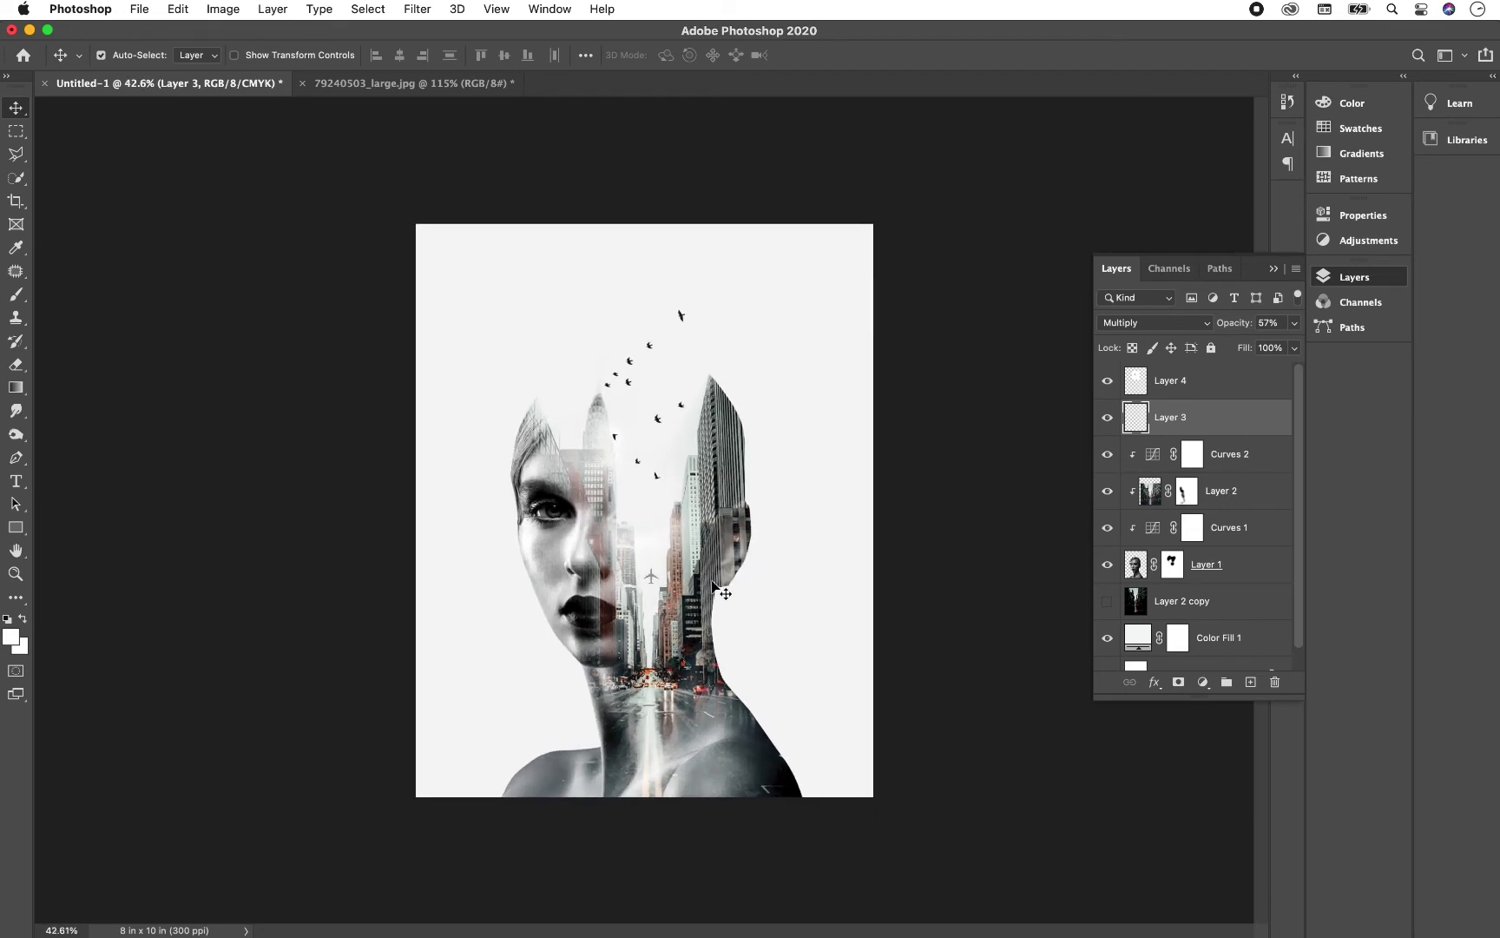
{"action": "left_click", "coordinate": [1207, 384]}
{"action": "left_click", "coordinate": [1203, 683]}
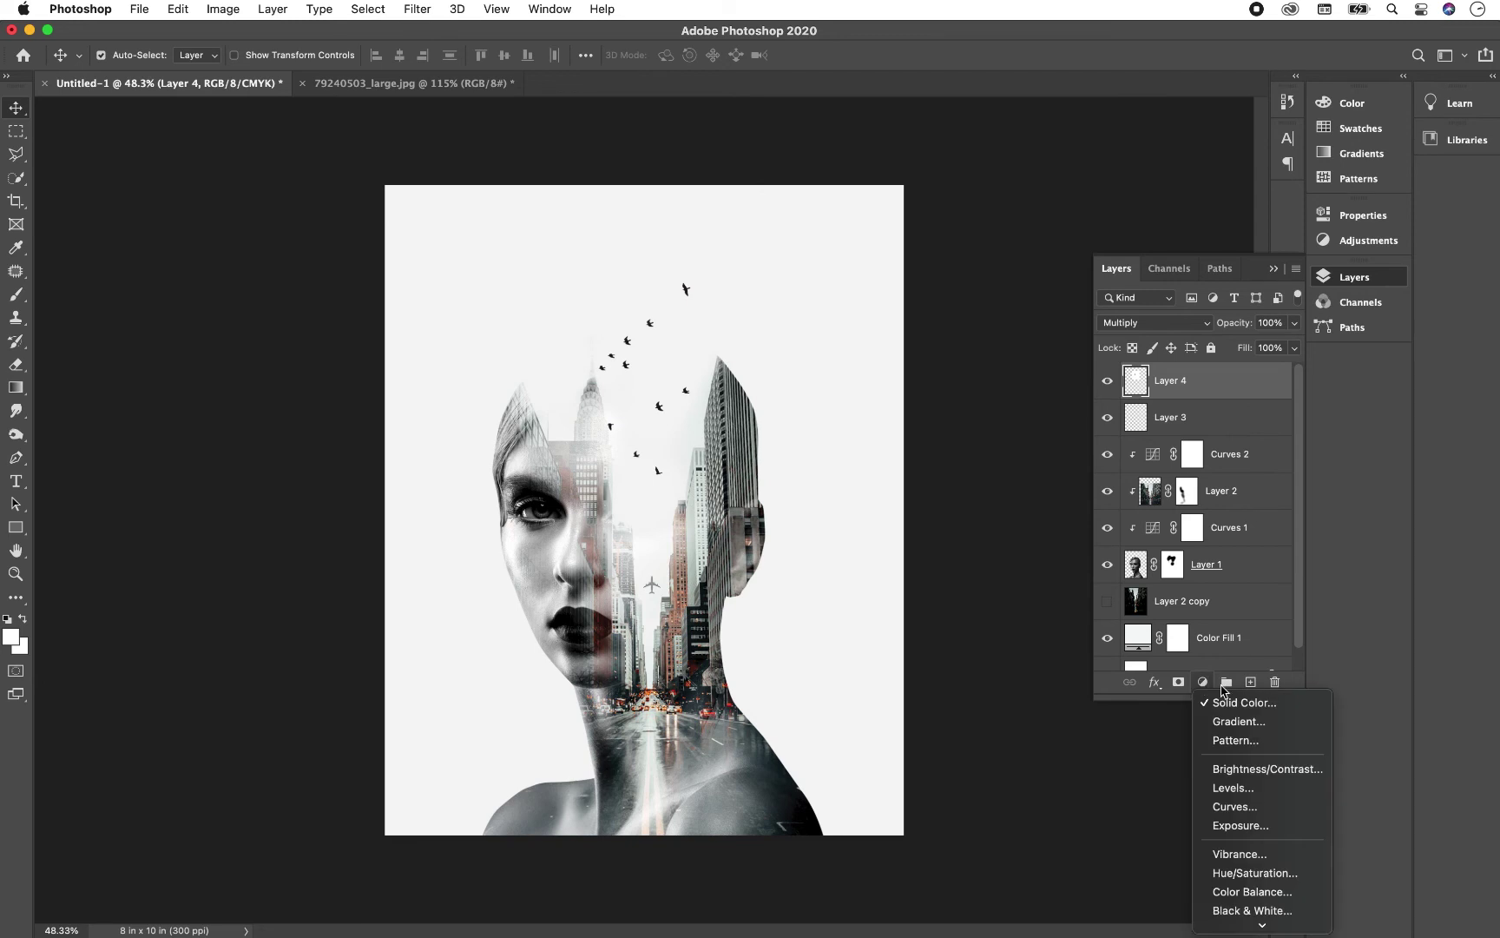
{"action": "left_click", "coordinate": [1243, 703]}
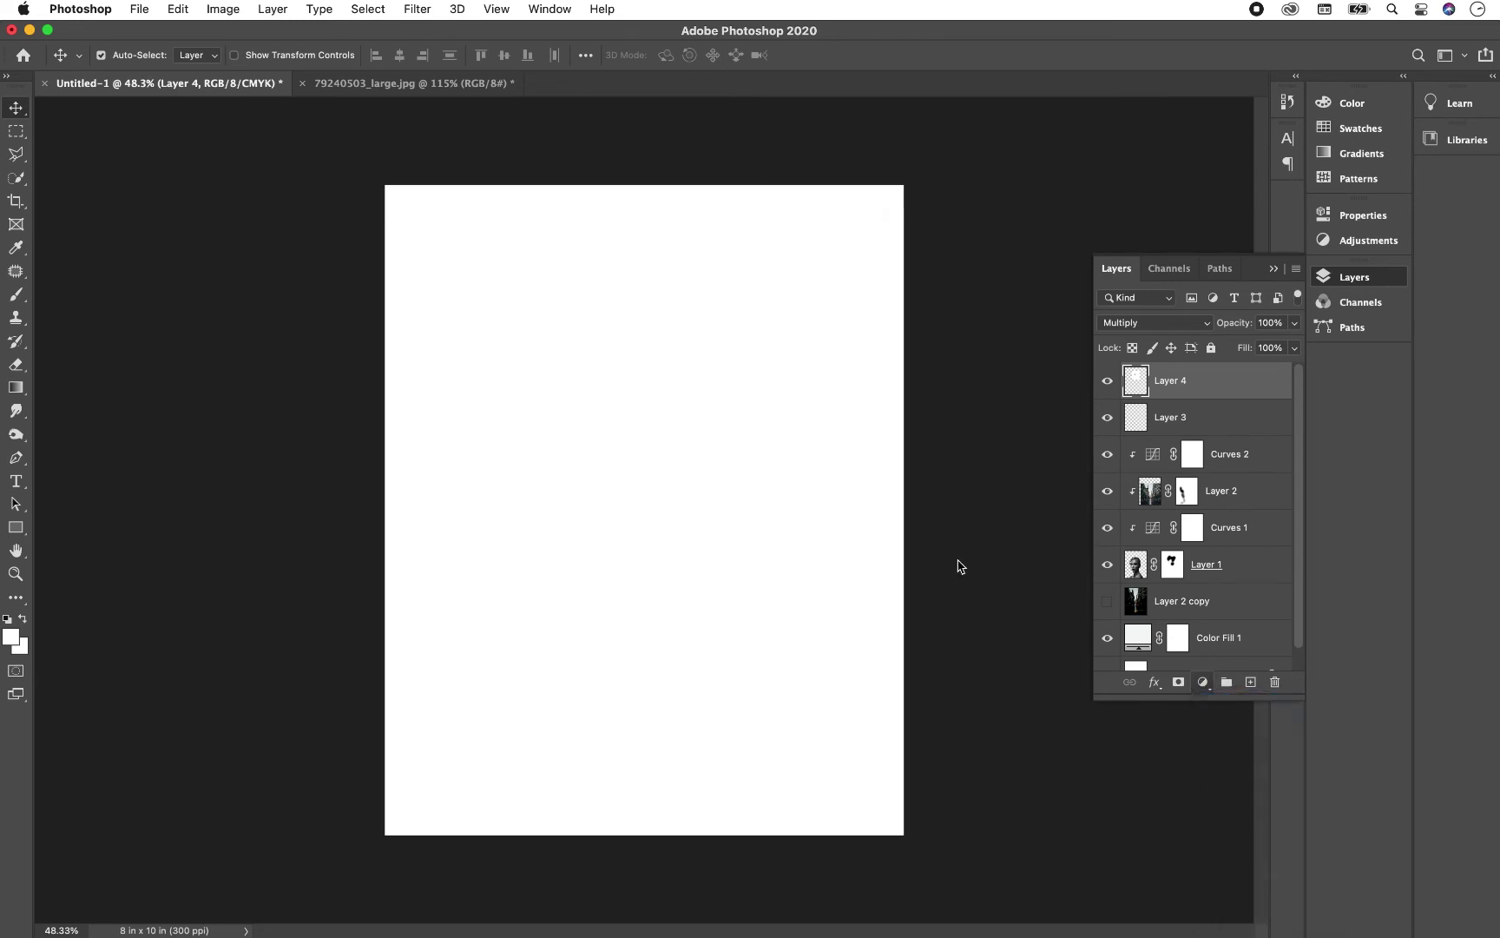
{"action": "left_click", "coordinate": [917, 284]}
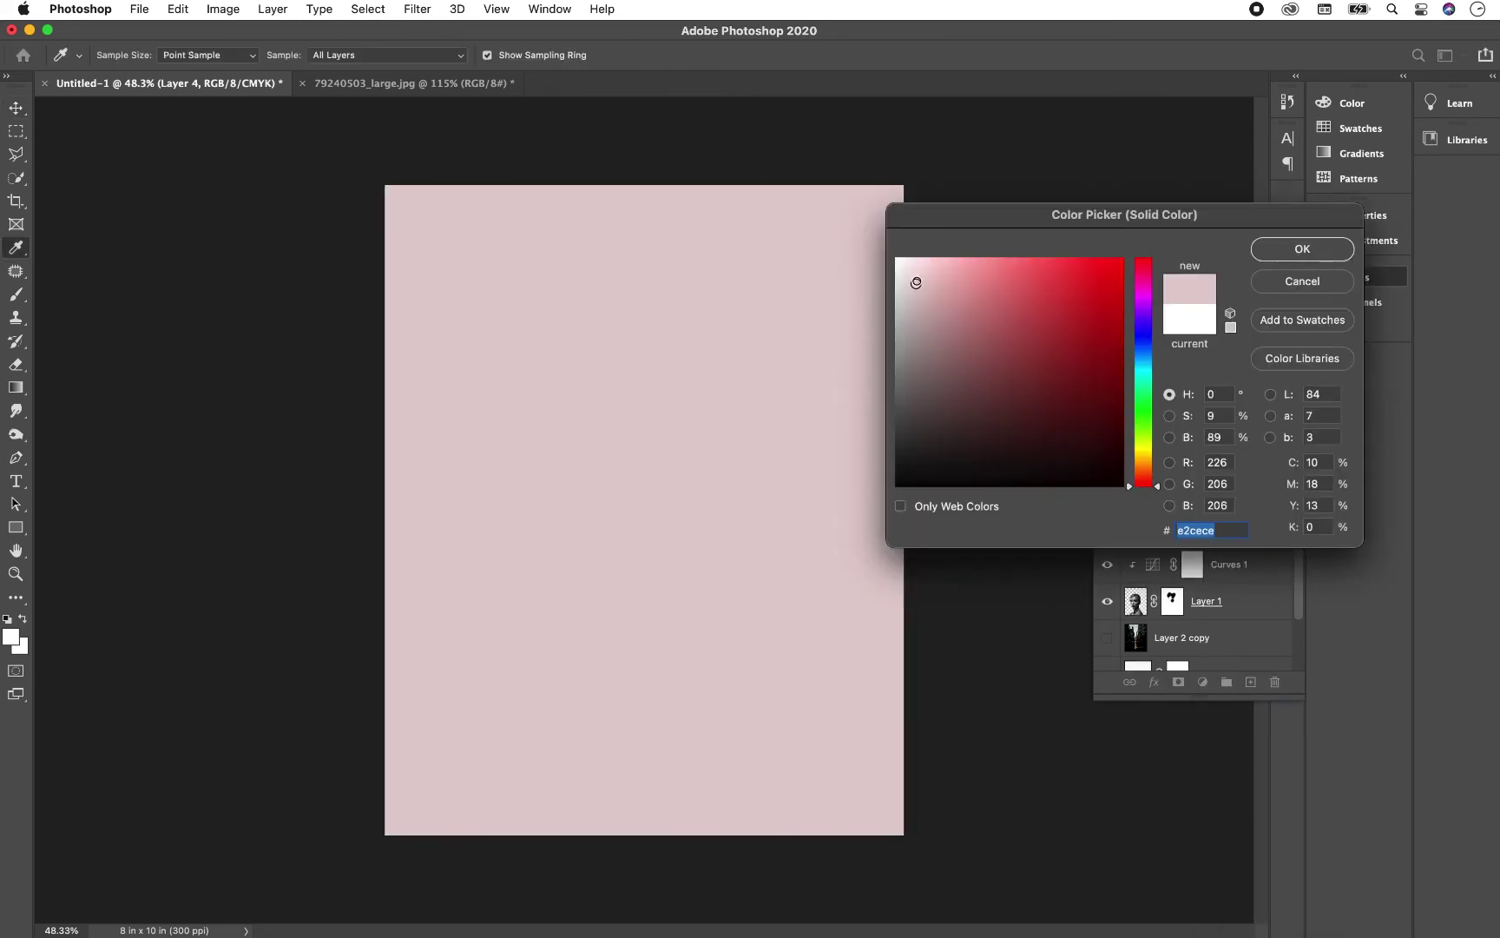
{"action": "left_click", "coordinate": [914, 269]}
{"action": "left_click", "coordinate": [1138, 443]}
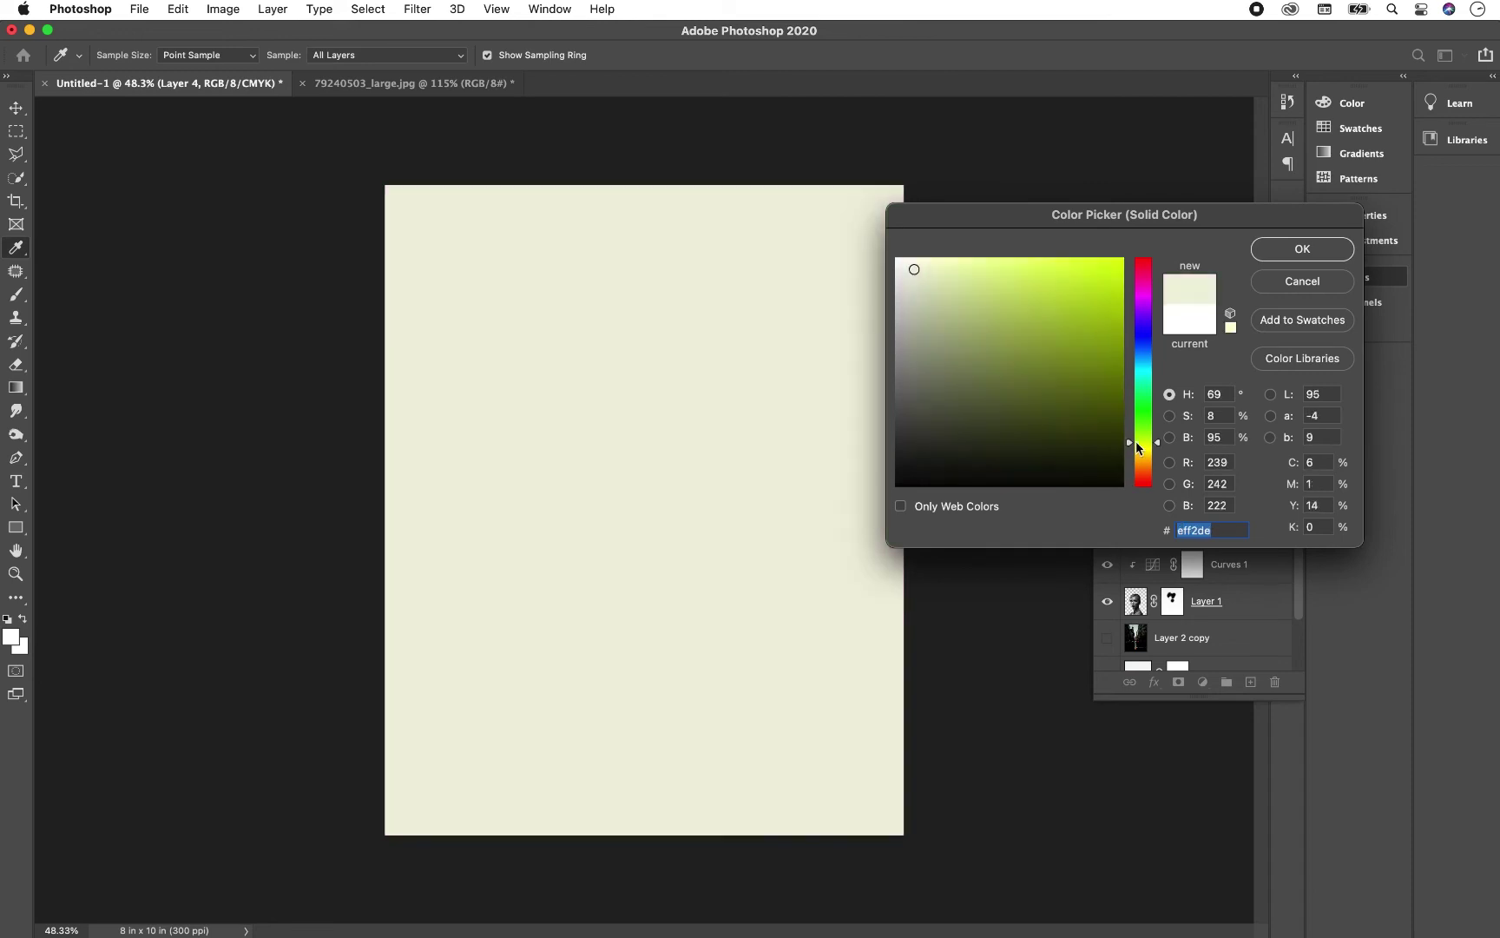
{"action": "left_click_drag", "start_coordinate": [1146, 419], "coordinate": [1145, 469]}
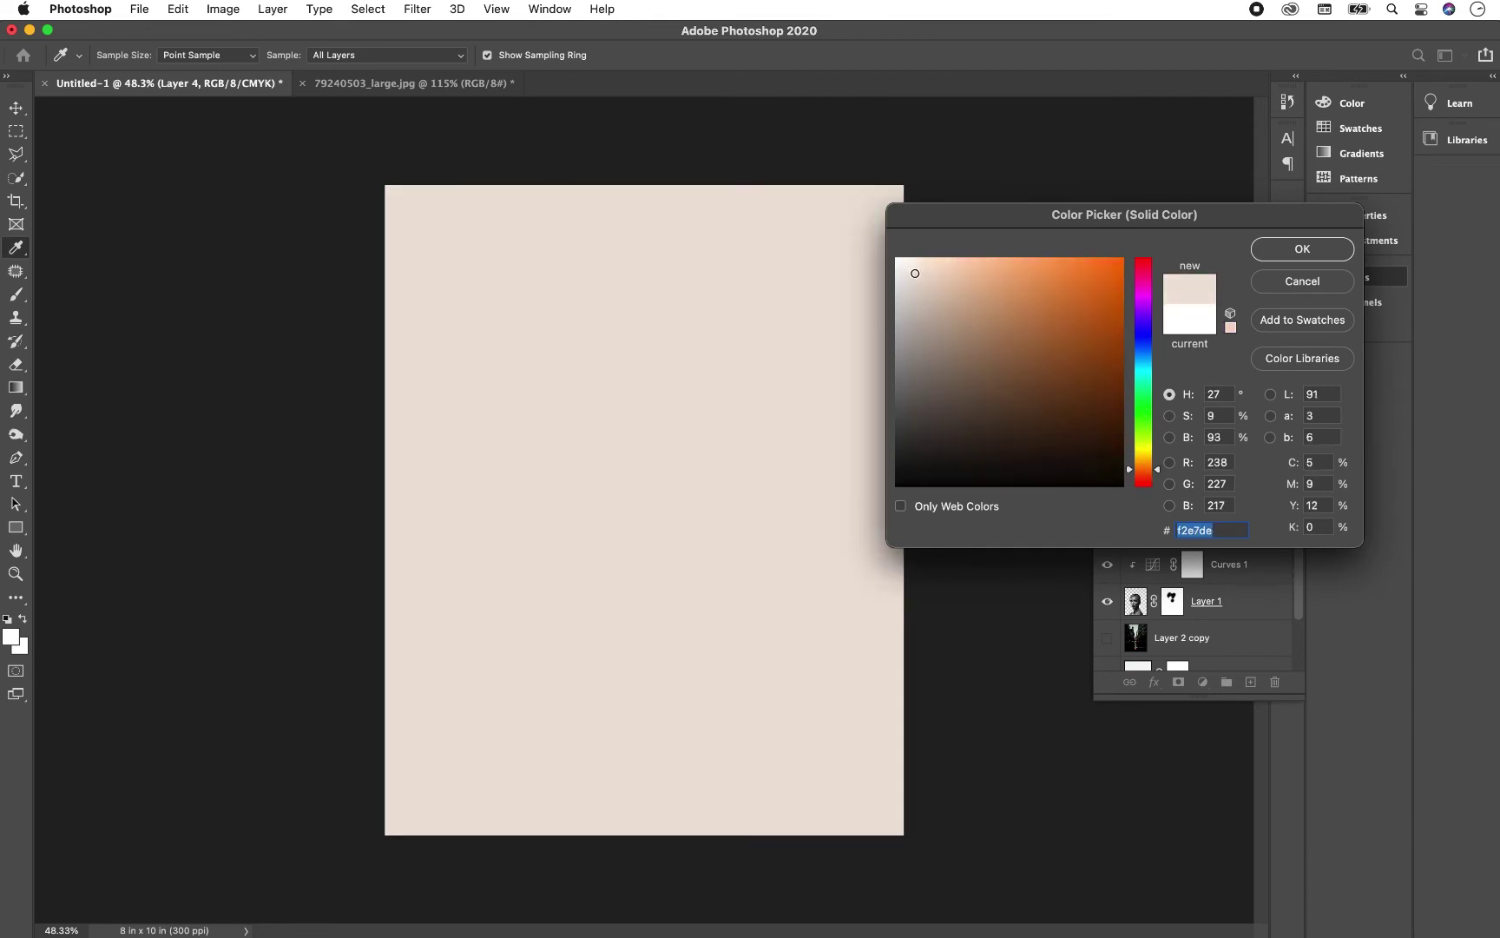
{"action": "left_click", "coordinate": [918, 282]}
{"action": "left_click", "coordinate": [1293, 255]}
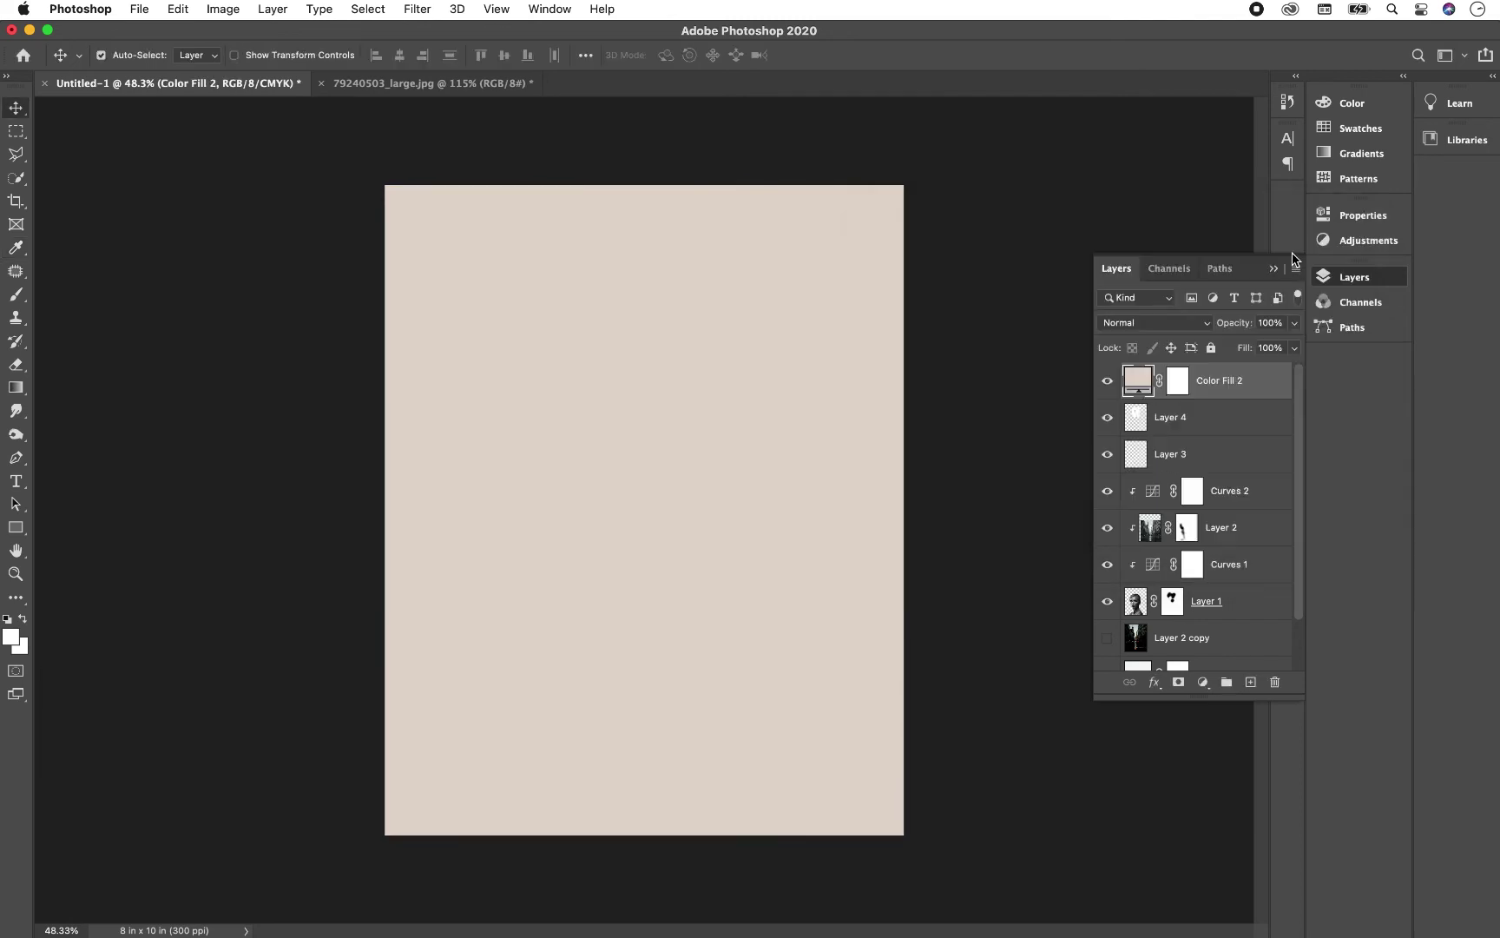
Step: Blend the beige fill with Color Burn, compare the image with and without it, and set its opacity to 39%
{"action": "left_click", "coordinate": [1169, 329]}
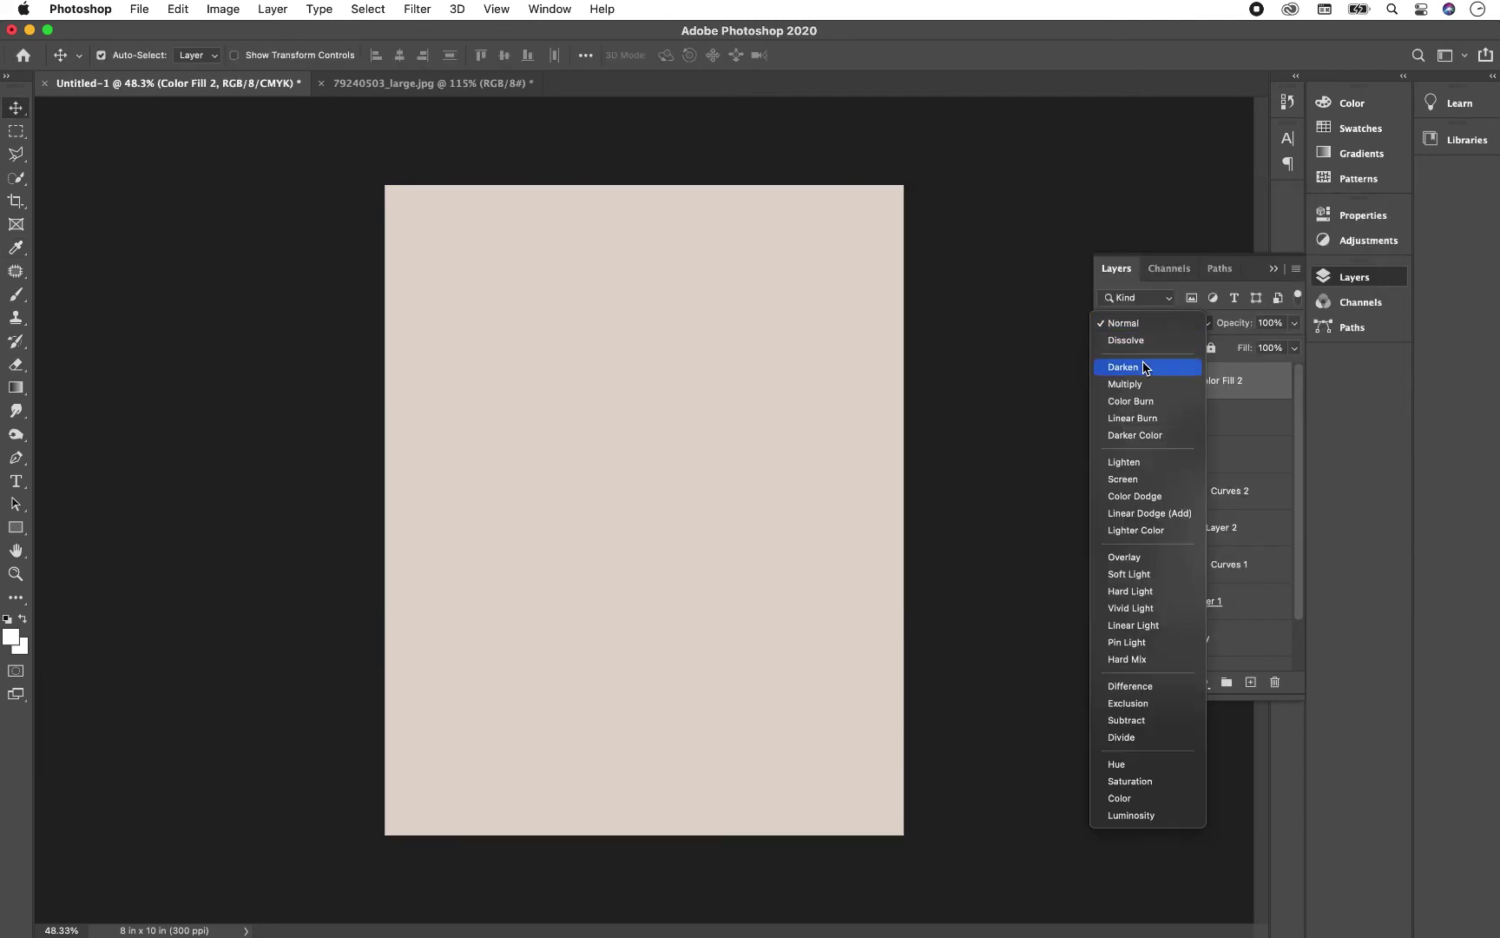
{"action": "left_click", "coordinate": [1144, 406]}
{"action": "left_click", "coordinate": [1108, 382]}
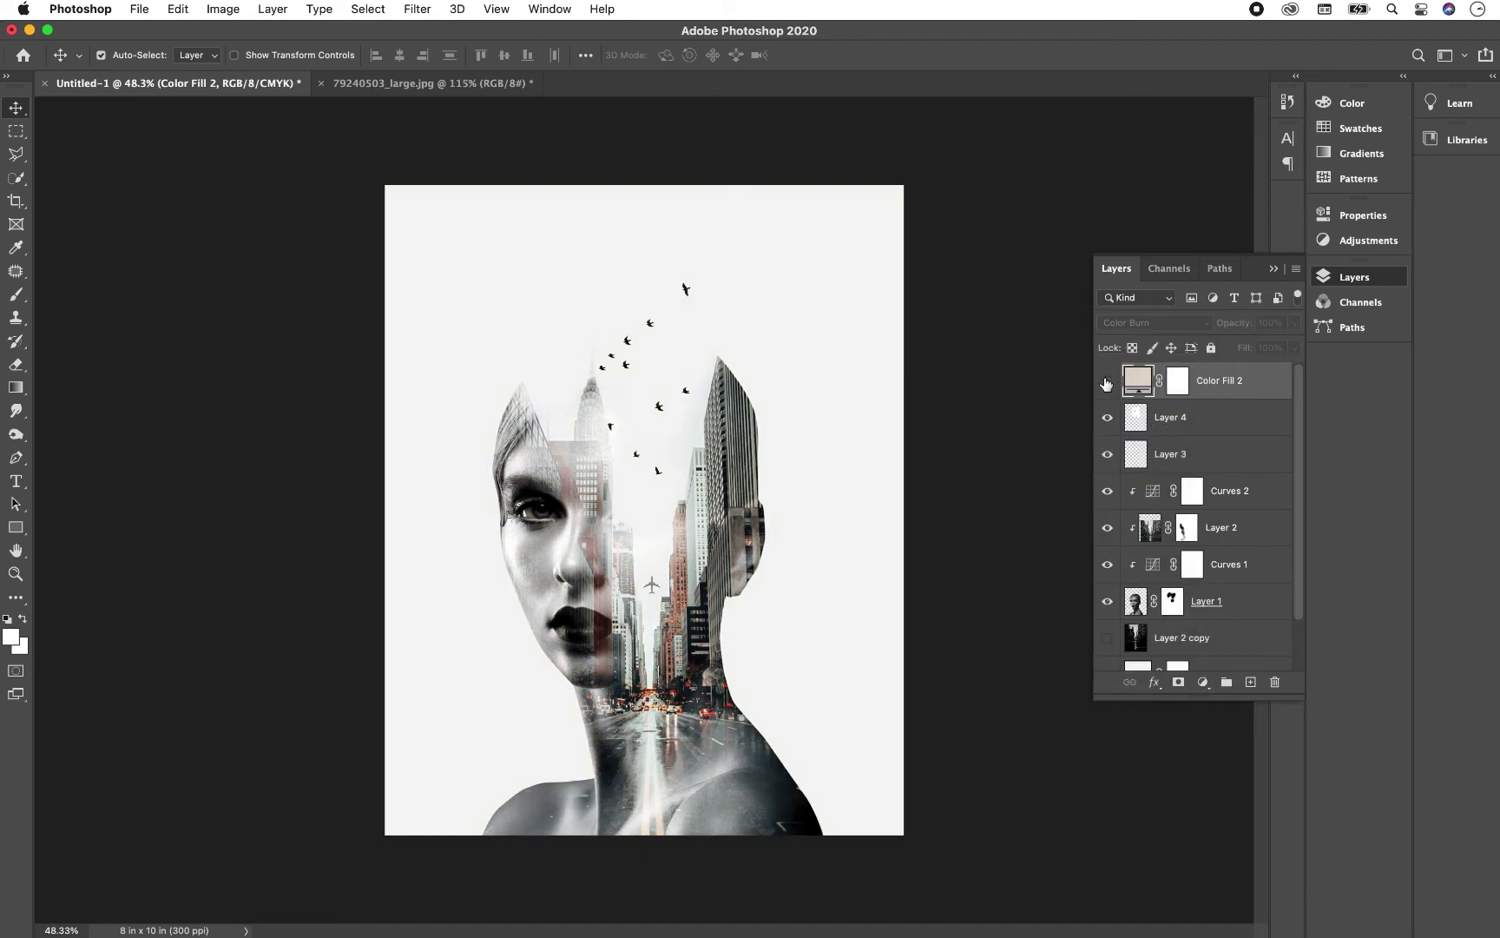
{"action": "left_click", "coordinate": [1107, 382]}
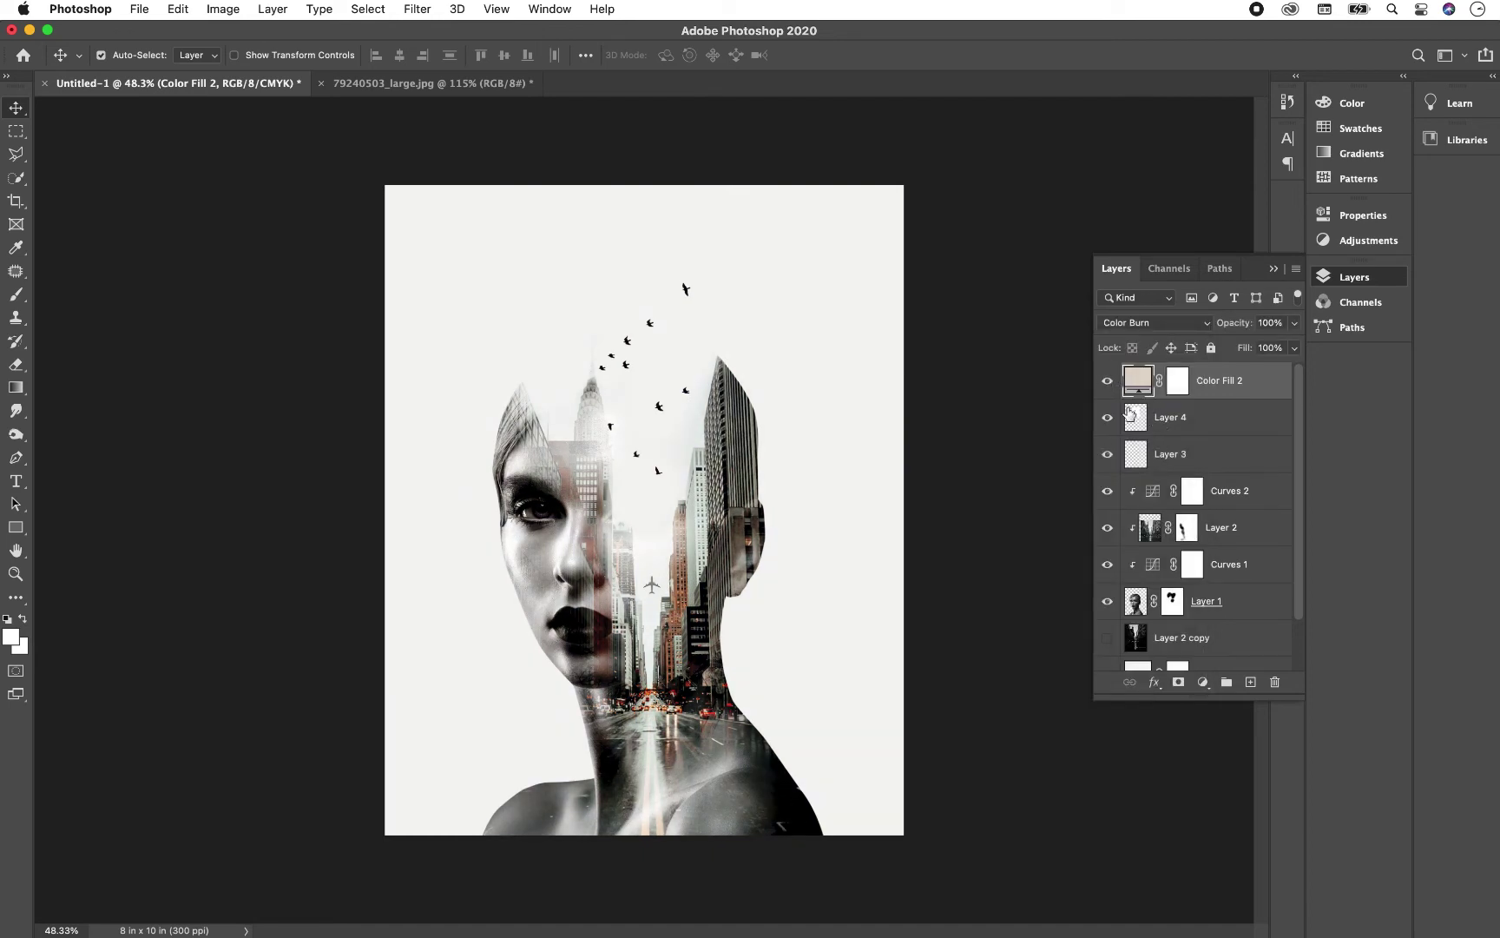
{"action": "left_click", "coordinate": [1294, 323]}
{"action": "left_click_drag", "start_coordinate": [1296, 344], "coordinate": [1246, 348]}
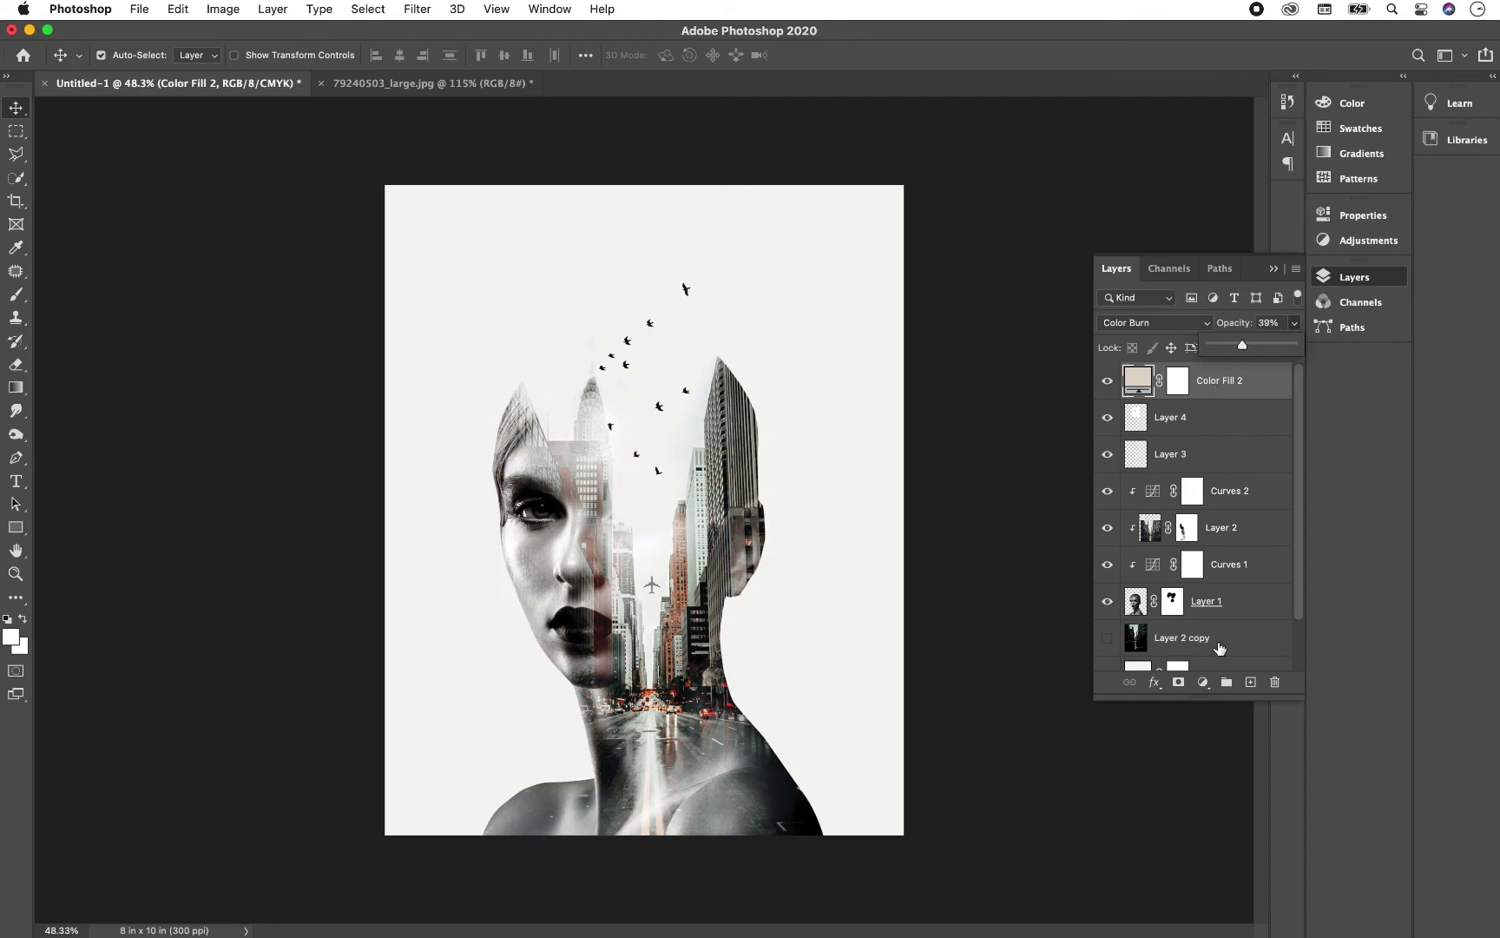
Step: Add a second Solid Color fill layer in a pale yellow-green above the beige fill
{"action": "left_click", "coordinate": [1202, 682]}
{"action": "left_click", "coordinate": [1300, 702]}
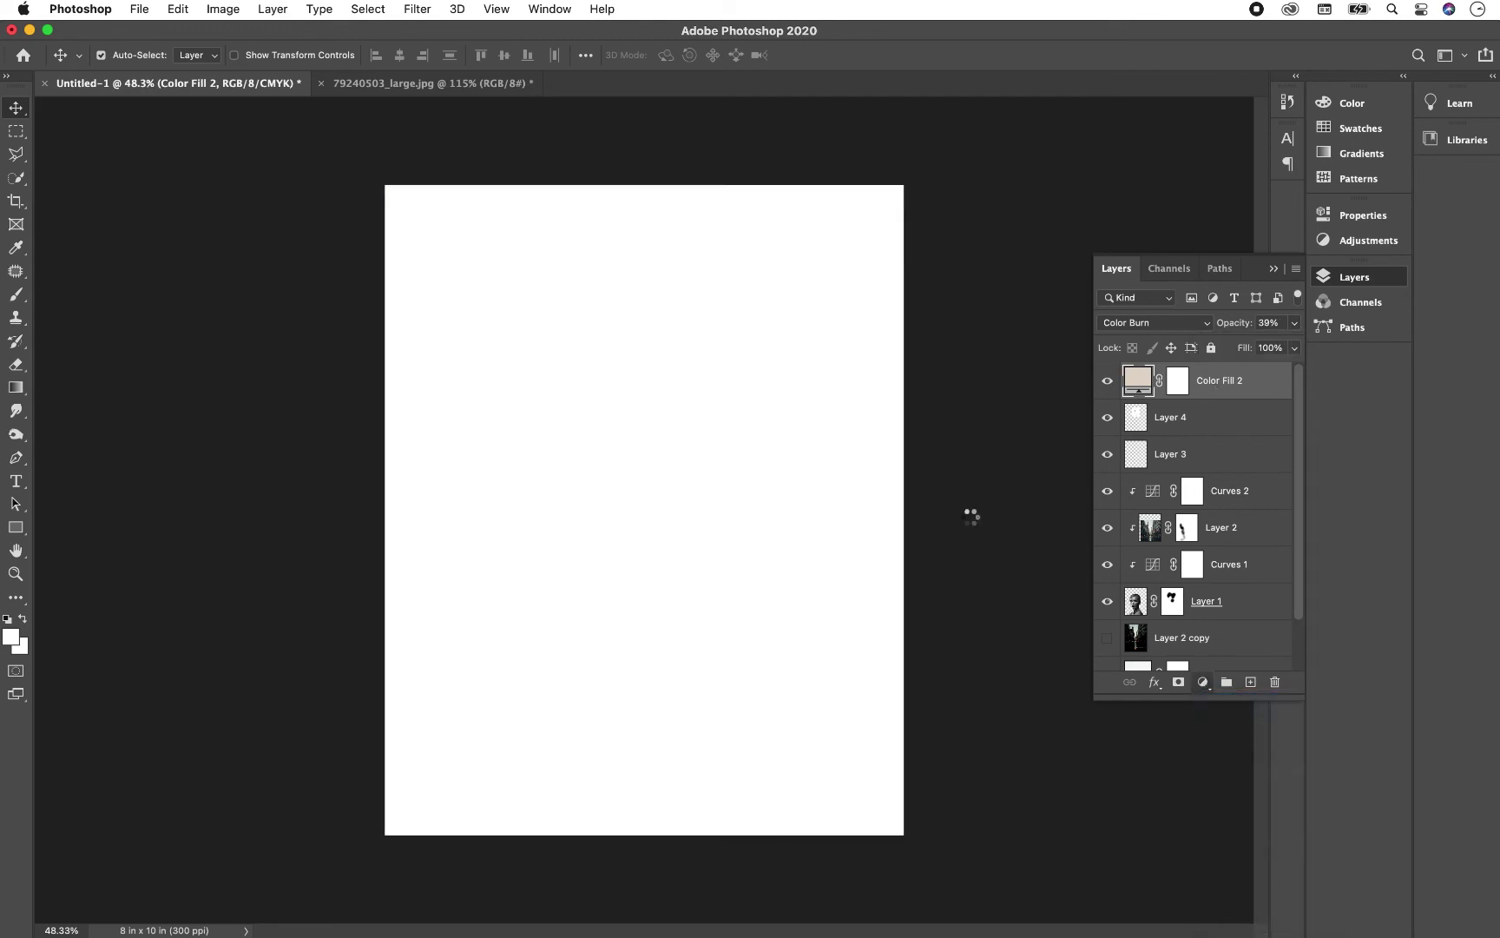
{"action": "left_click", "coordinate": [903, 279]}
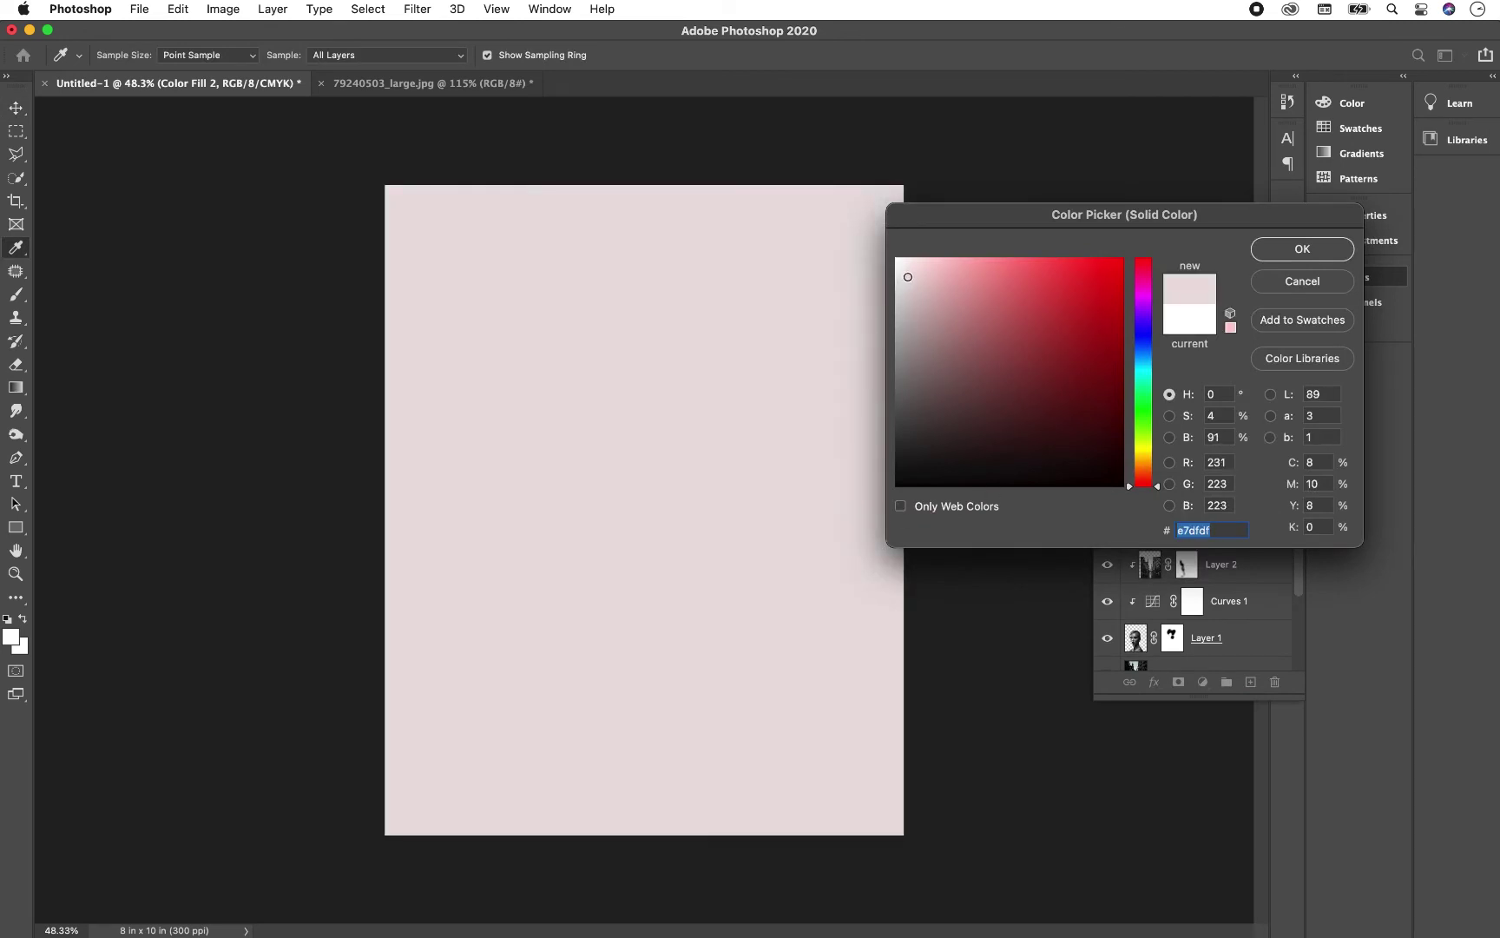
{"action": "left_click", "coordinate": [1144, 447]}
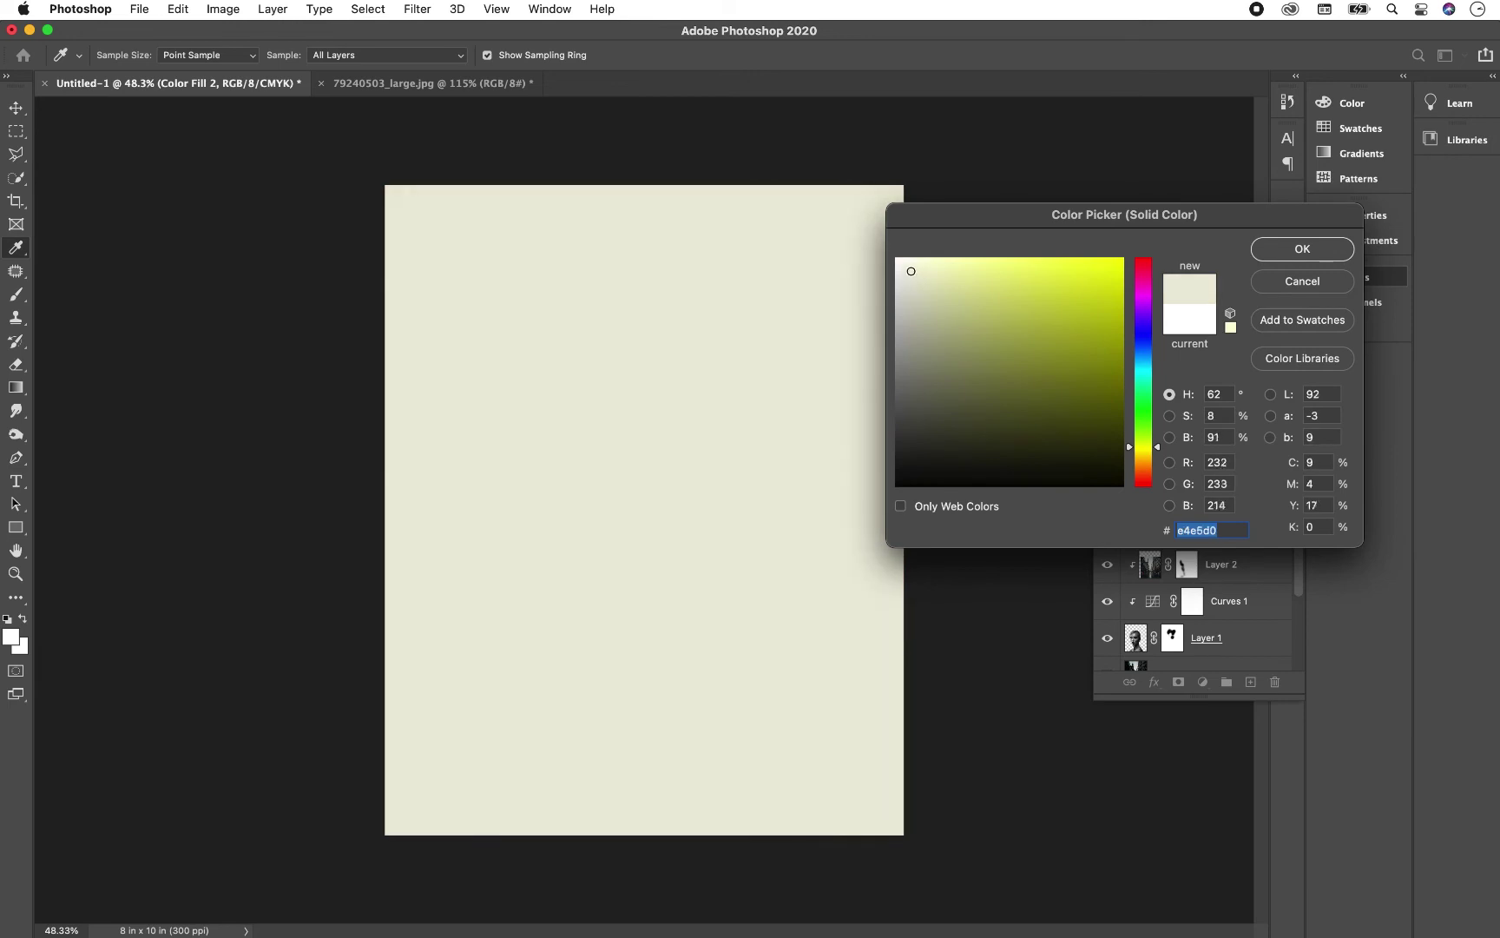
{"action": "left_click", "coordinate": [1302, 249]}
Step: Blend the pale yellow-green fill with Linear Burn and lower its opacity to 73%
{"action": "left_click", "coordinate": [1146, 322]}
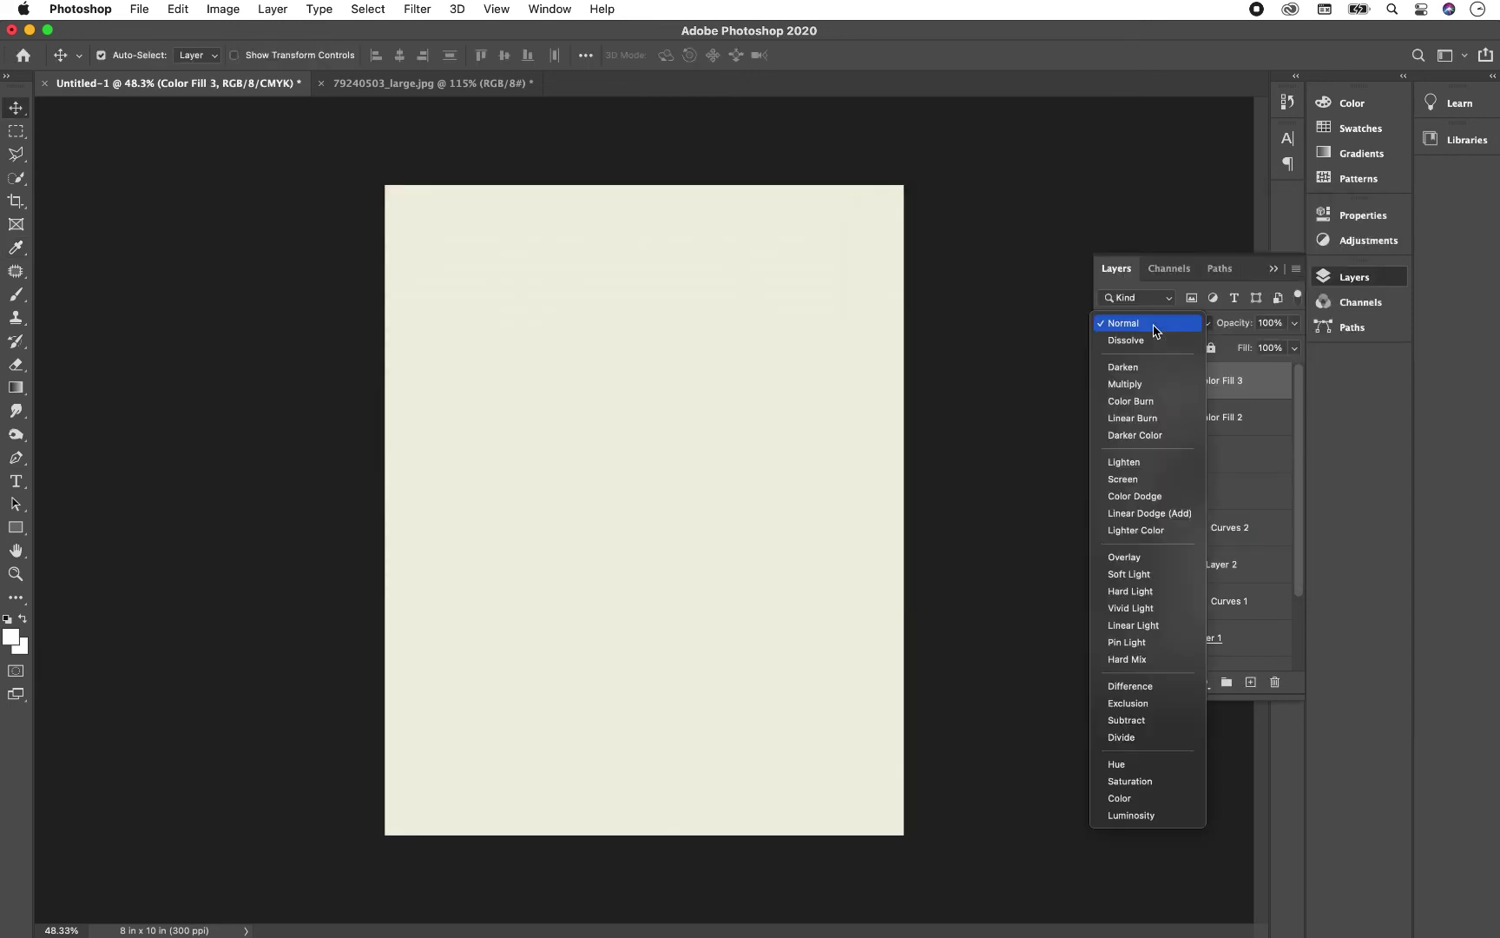
{"action": "left_click", "coordinate": [1144, 421]}
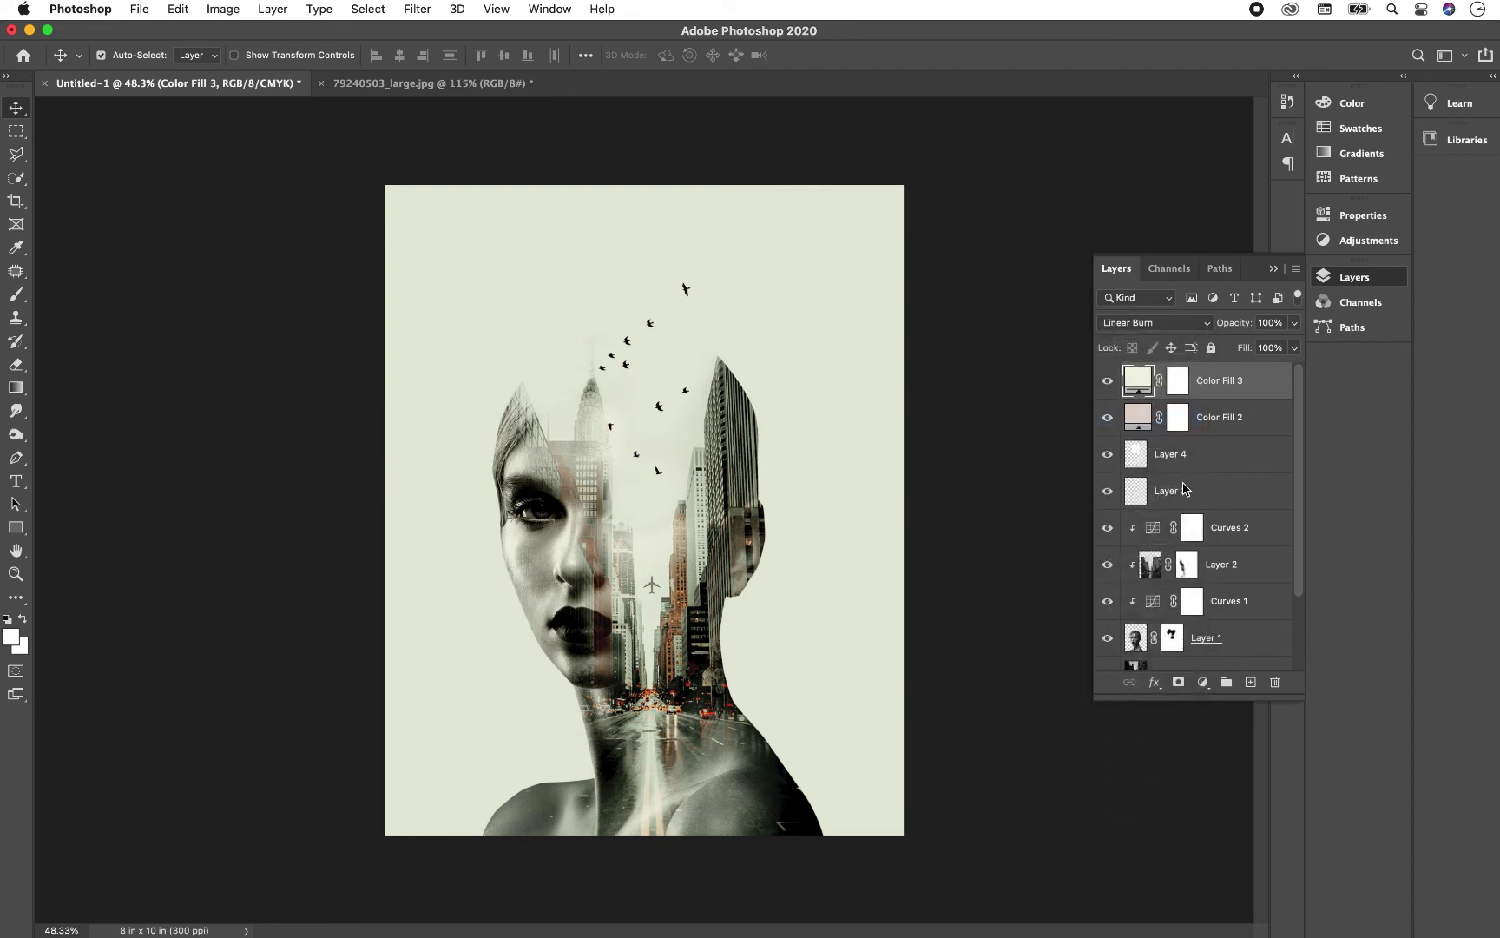
{"action": "left_click", "coordinate": [1294, 324]}
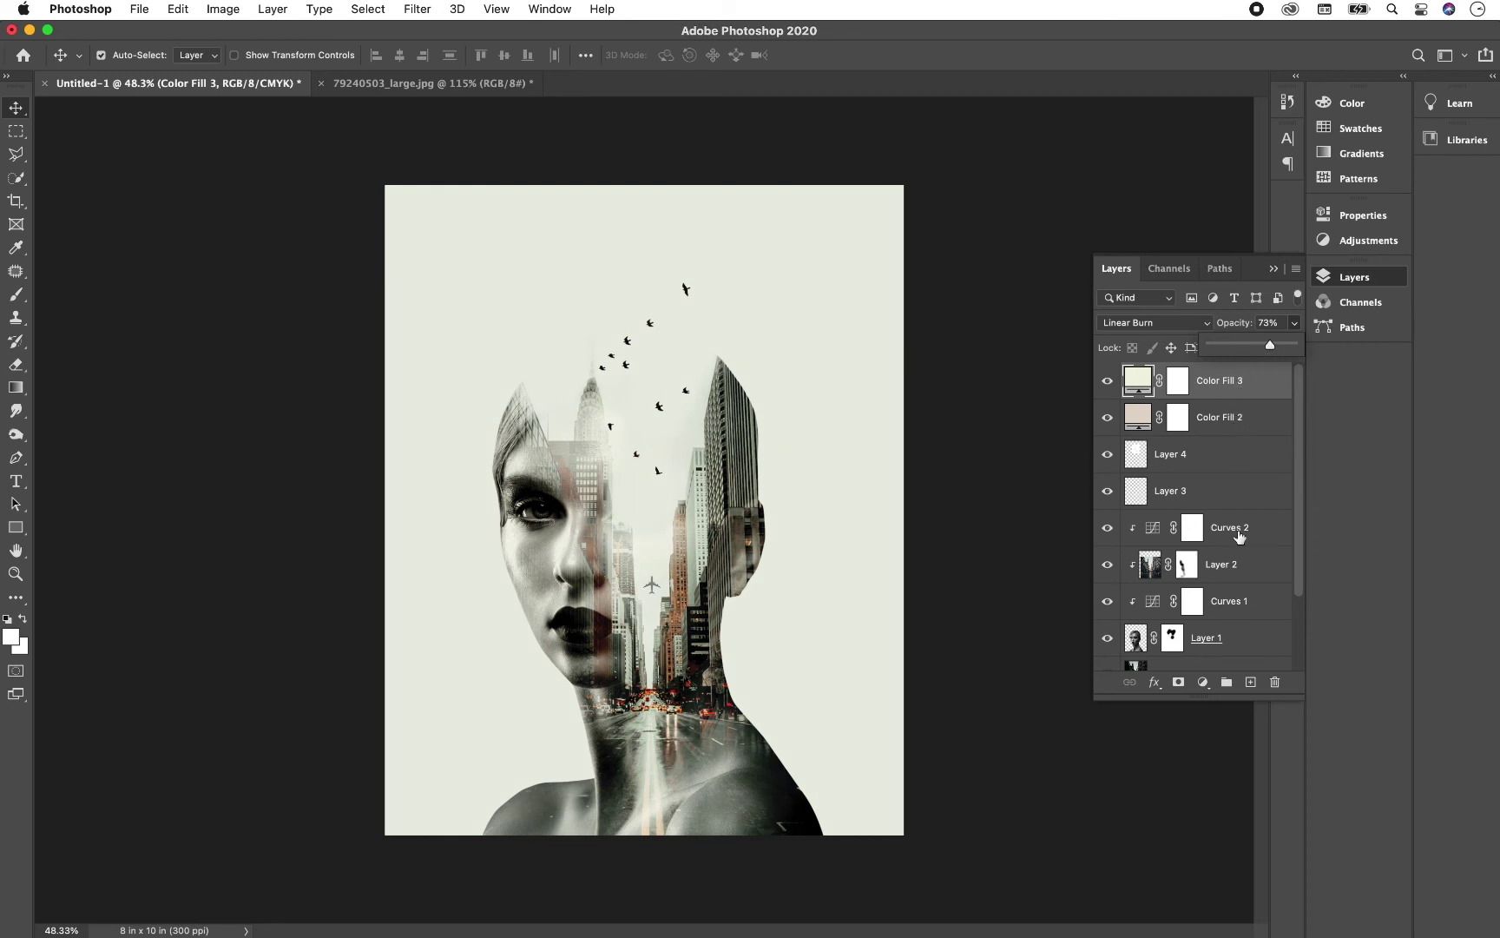
{"action": "left_click", "coordinate": [1274, 268]}
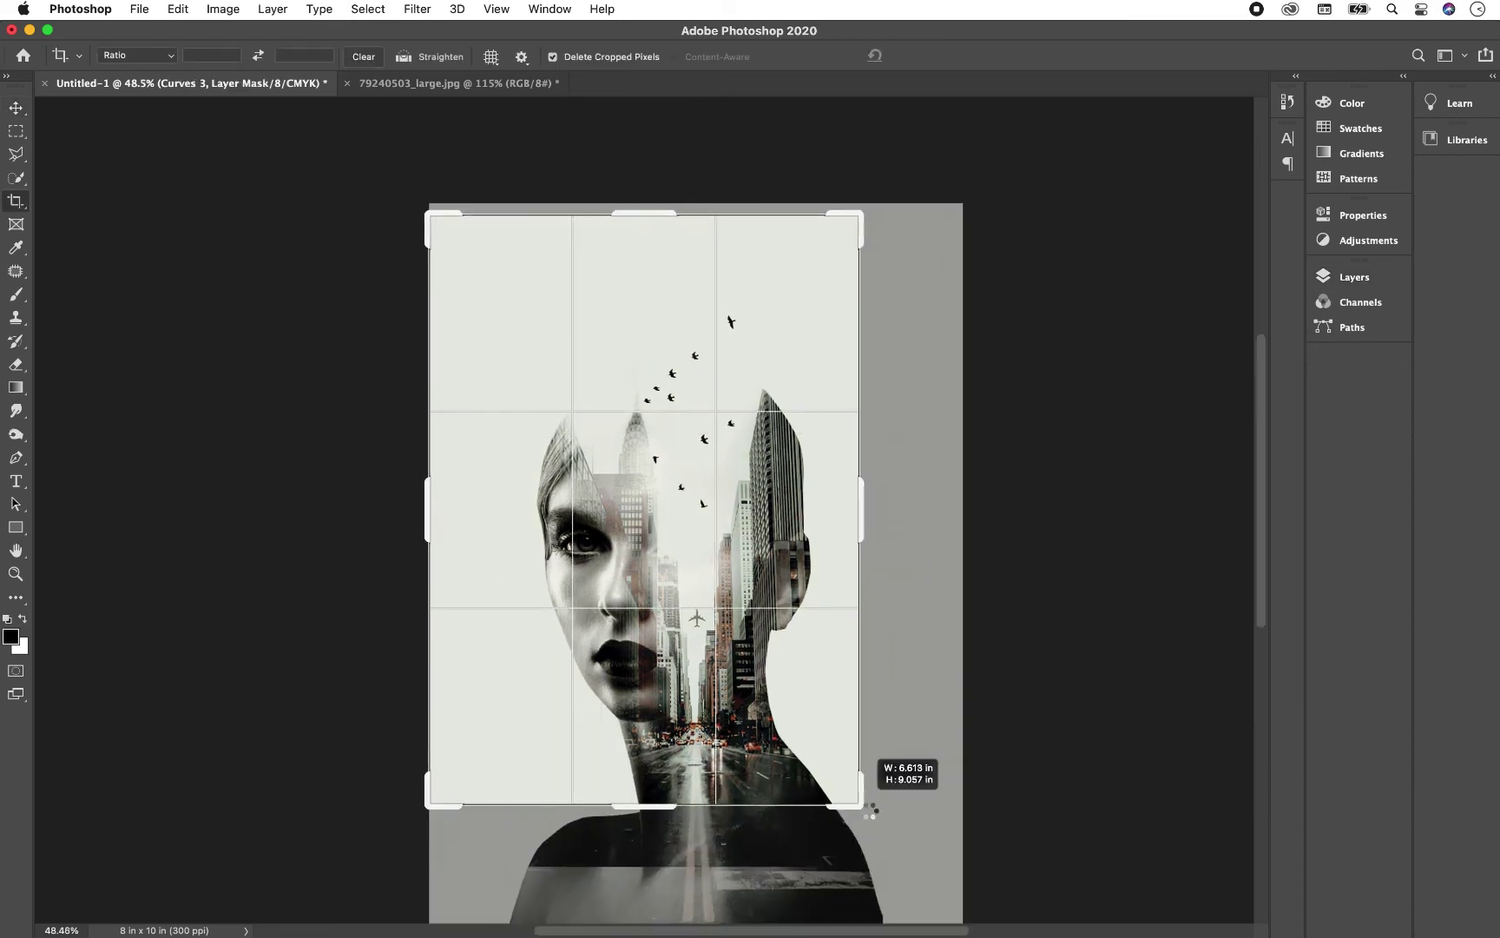
Step: Crop the canvas to about 6.66 x 9 in around the head, birds and neck, cutting off the lower shoulders
{"action": "left_click_drag", "start_coordinate": [874, 811], "coordinate": [884, 820]}
{"action": "left_click_drag", "start_coordinate": [419, 492], "coordinate": [427, 493]}
{"action": "left_click_drag", "start_coordinate": [645, 205], "coordinate": [644, 216]}
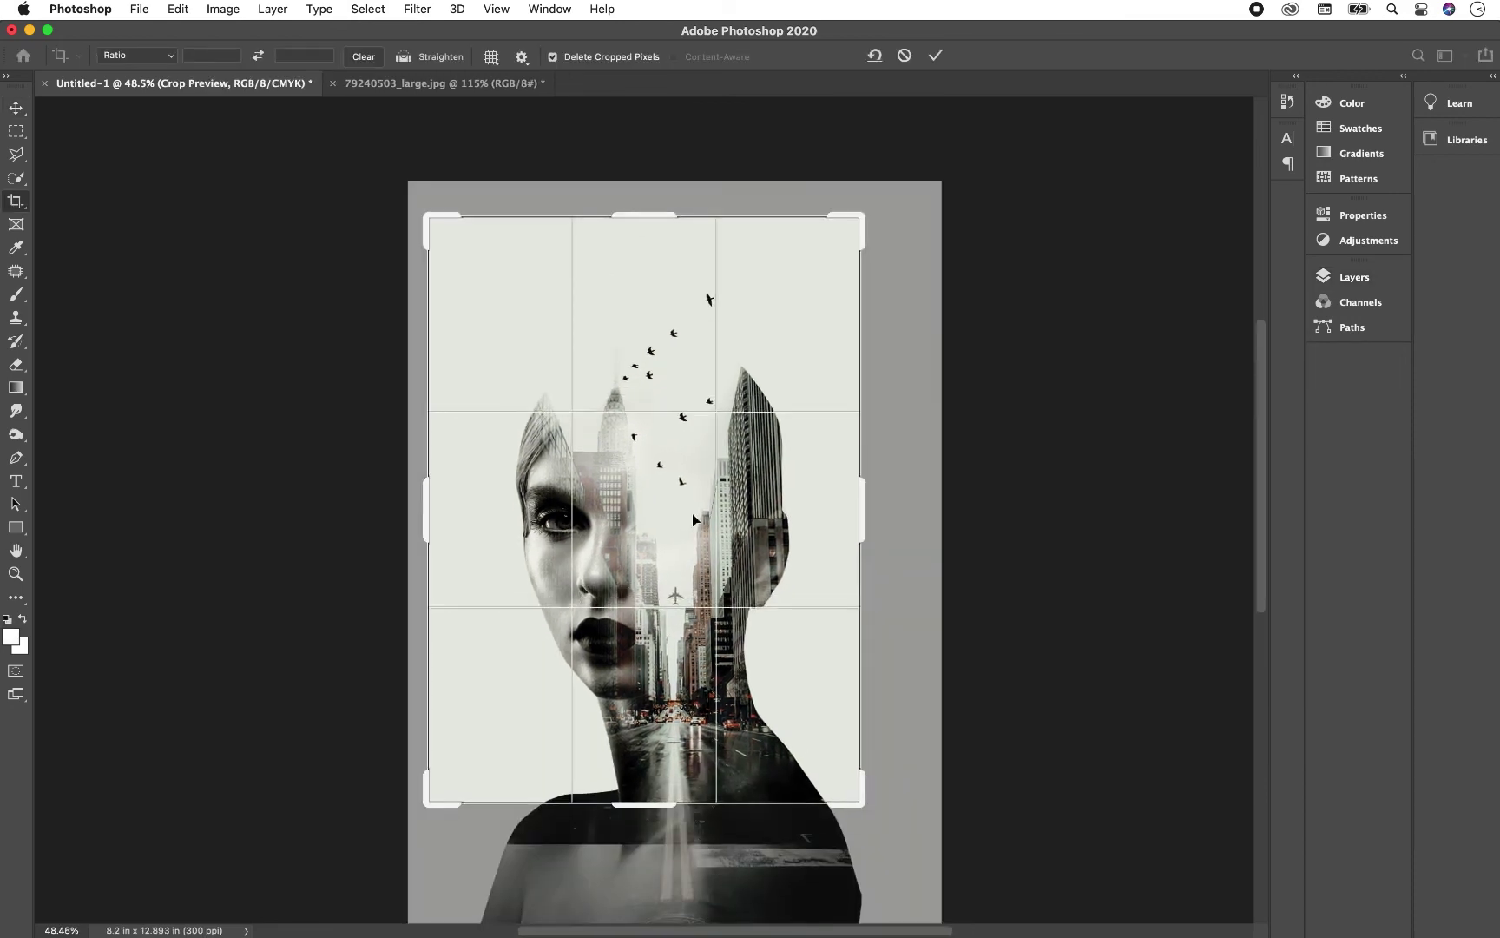
{"action": "key", "text": "Return"}
{"action": "key", "text": "super+0"}
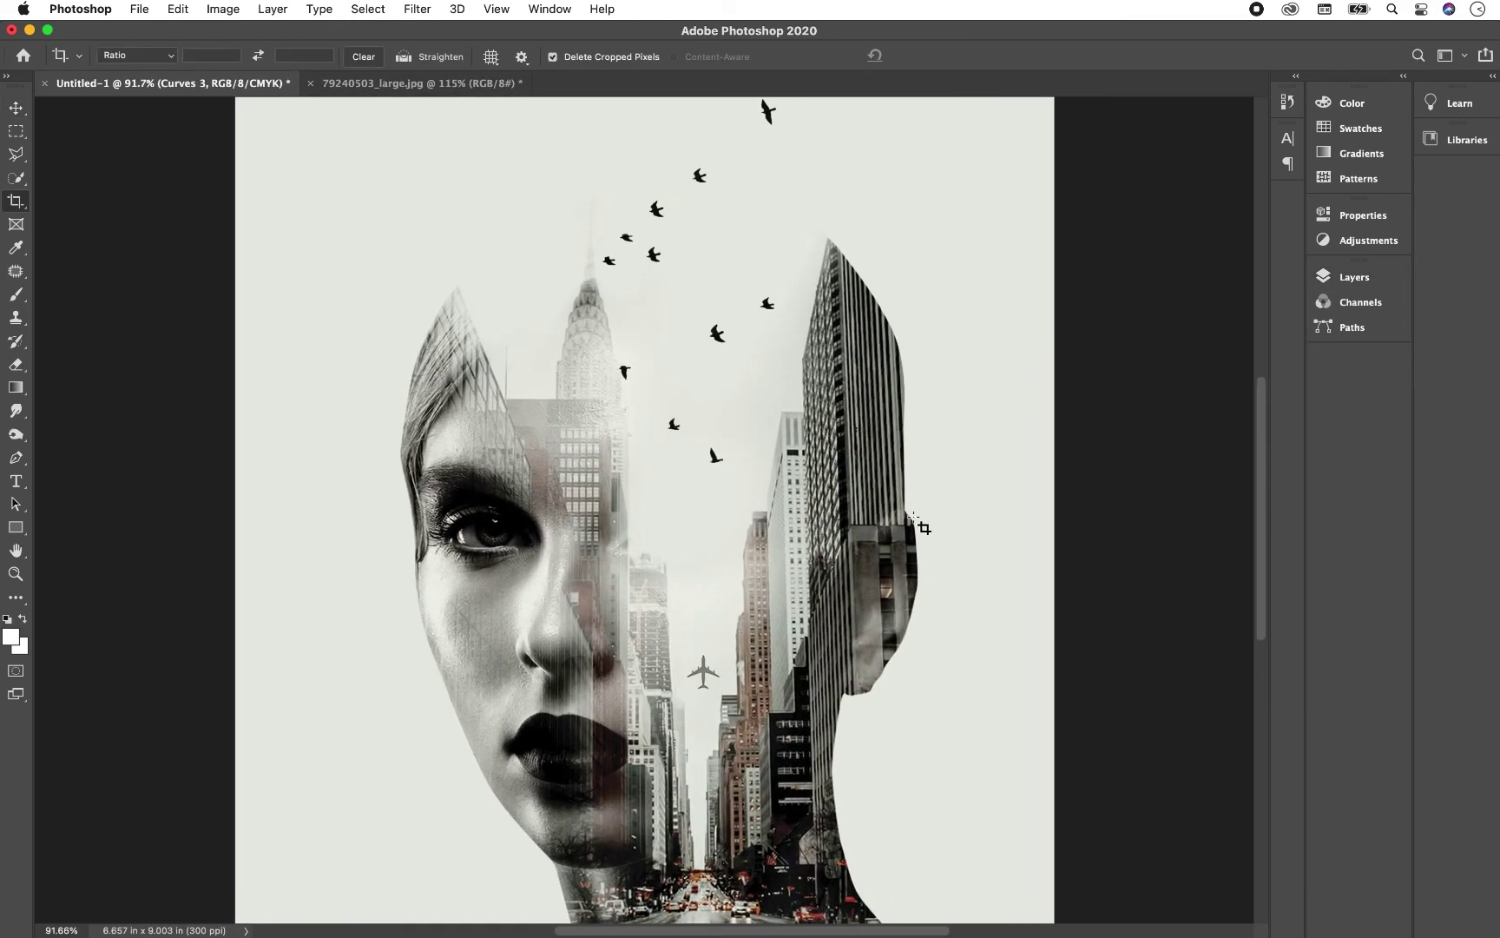
Step: Outline the ear area at the back of the head with a freehand Patch tool selection
{"action": "left_click", "coordinate": [913, 518]}
{"action": "left_click", "coordinate": [1354, 277]}
{"action": "key", "text": "Escape"}
{"action": "scroll", "coordinate": [809, 562], "scroll_direction": "down", "scroll_amount": 2}
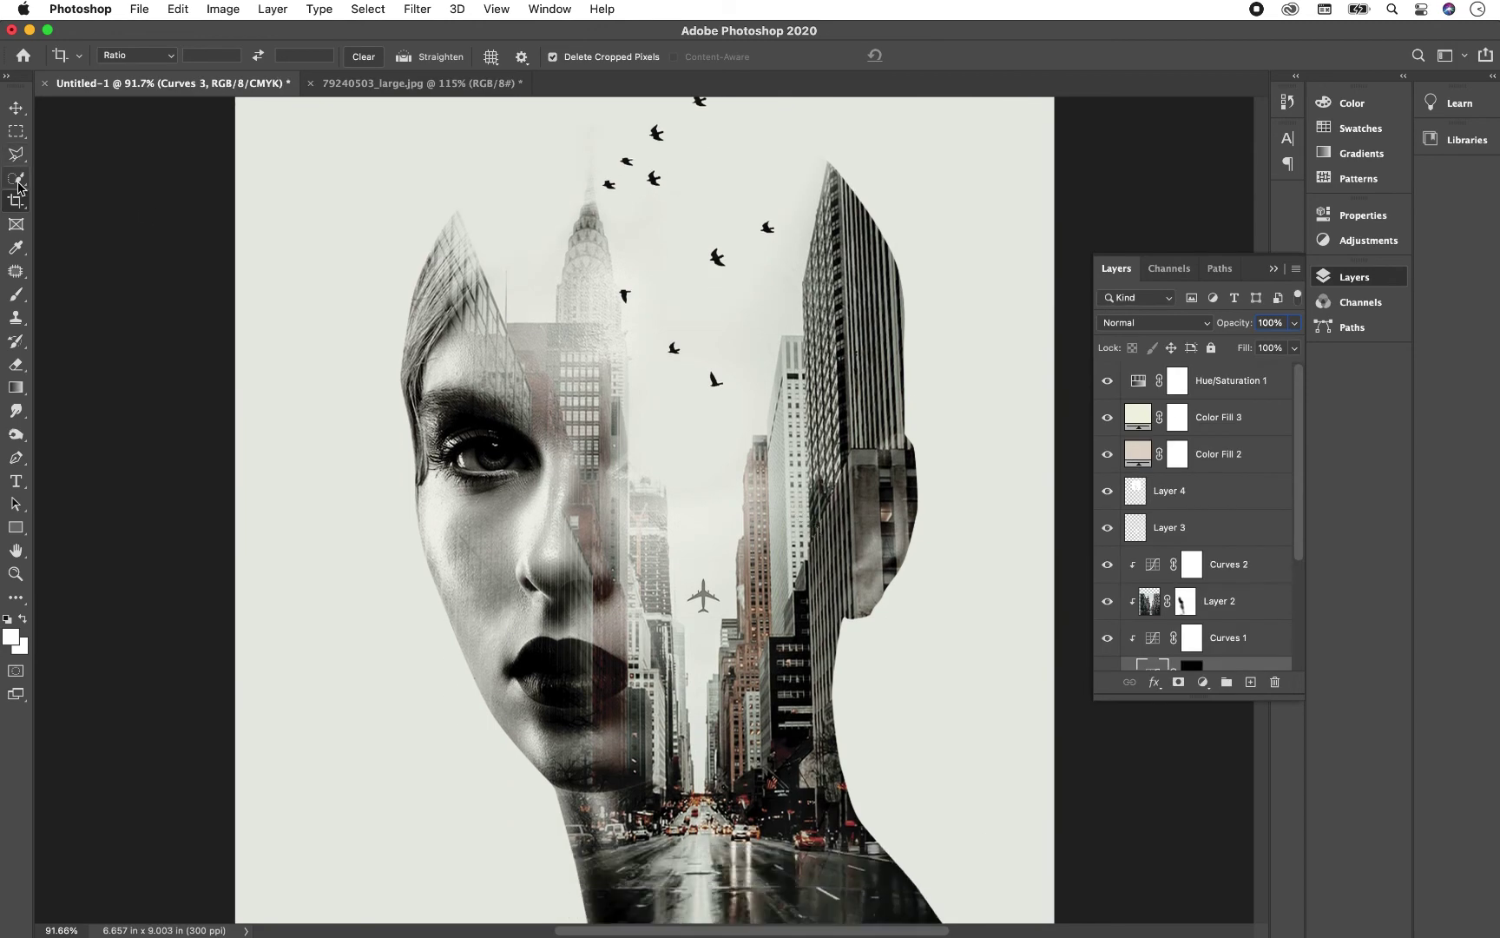
{"action": "left_click", "coordinate": [15, 272]}
{"action": "mouse_move", "coordinate": [934, 363]}
{"action": "left_mouse_down"}
{"action": "mouse_move", "coordinate": [864, 674]}
{"action": "mouse_move", "coordinate": [939, 397]}
{"action": "left_mouse_up"}
Step: Add a Curves adjustment limited to the ear selection directly above Layer 1 and pull the curve down to darken the ear
{"action": "scroll", "coordinate": [1219, 566], "scroll_direction": "down", "scroll_amount": 4}
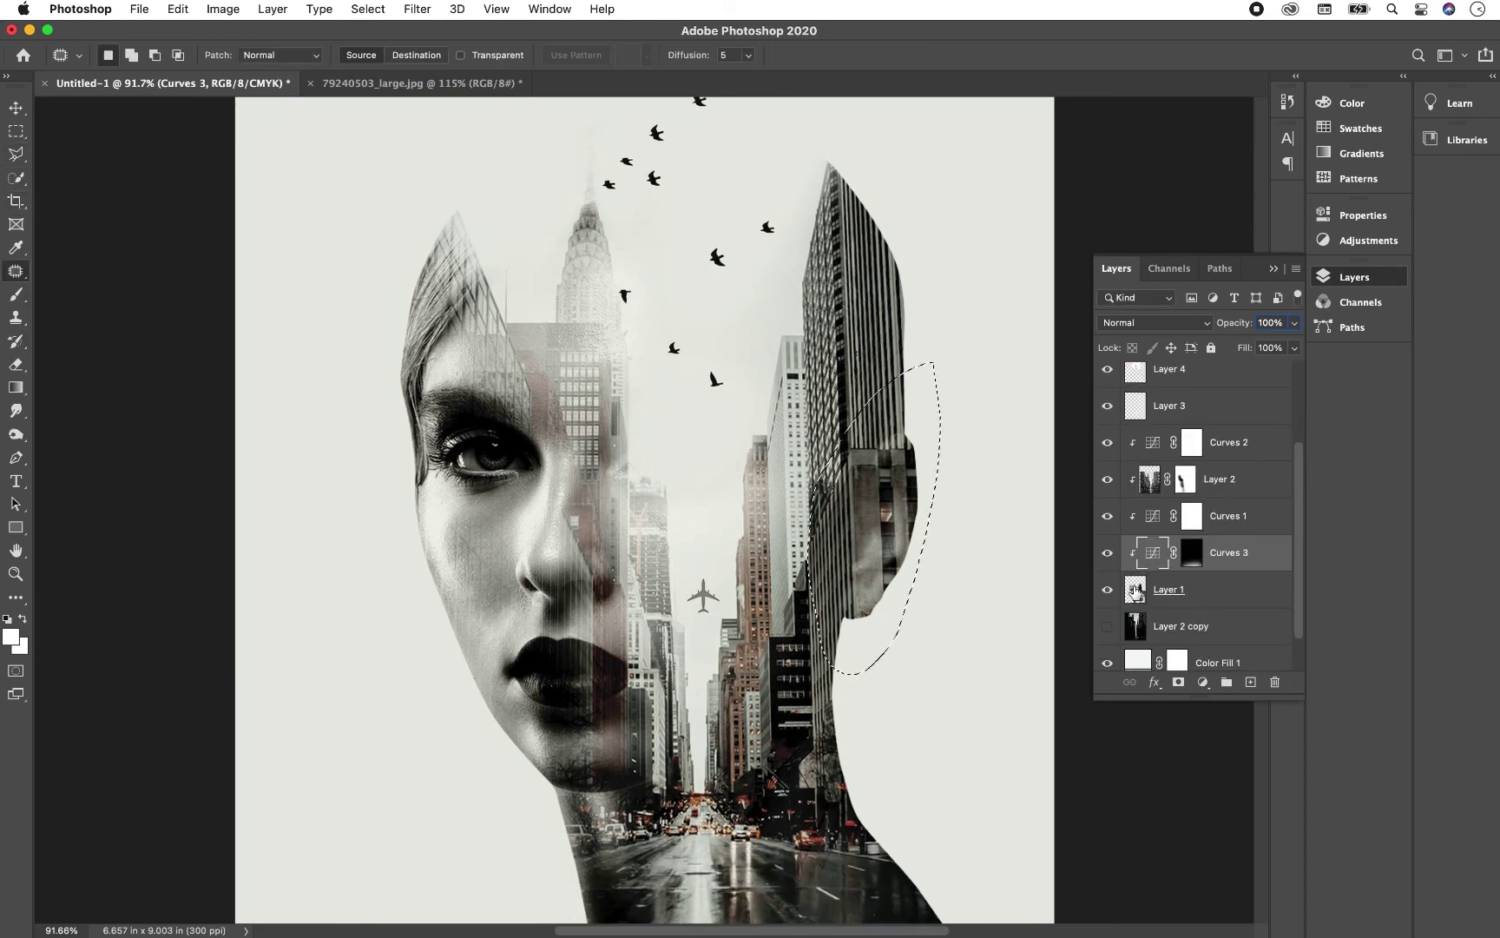
{"action": "left_click", "coordinate": [1135, 592]}
{"action": "left_click", "coordinate": [1203, 682]}
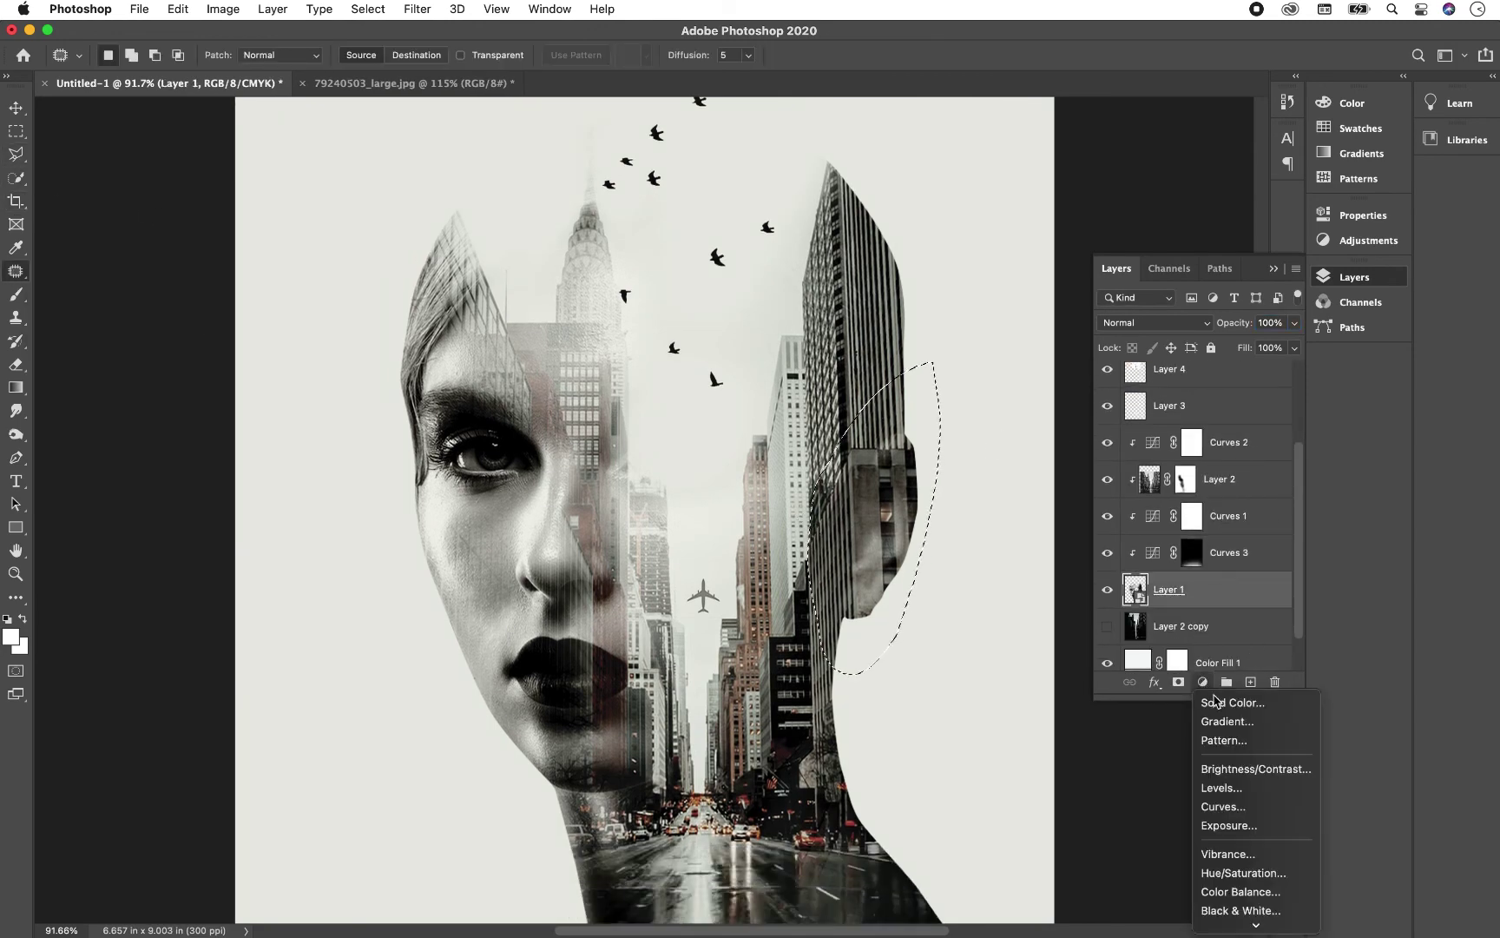
{"action": "left_click", "coordinate": [1242, 807]}
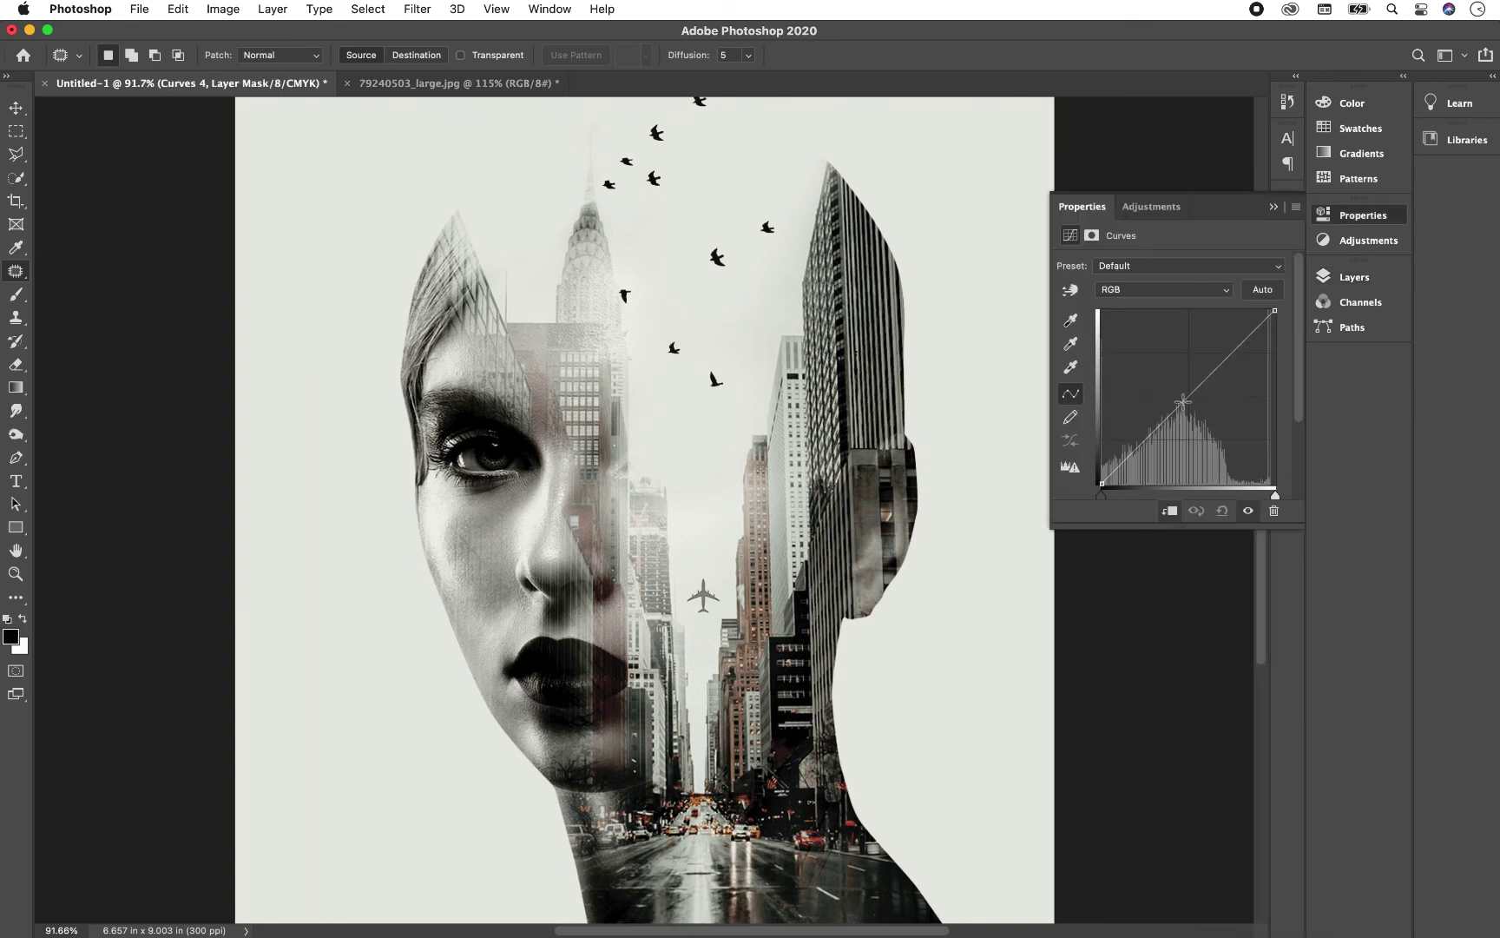
{"action": "left_click_drag", "start_coordinate": [1183, 401], "coordinate": [1216, 421]}
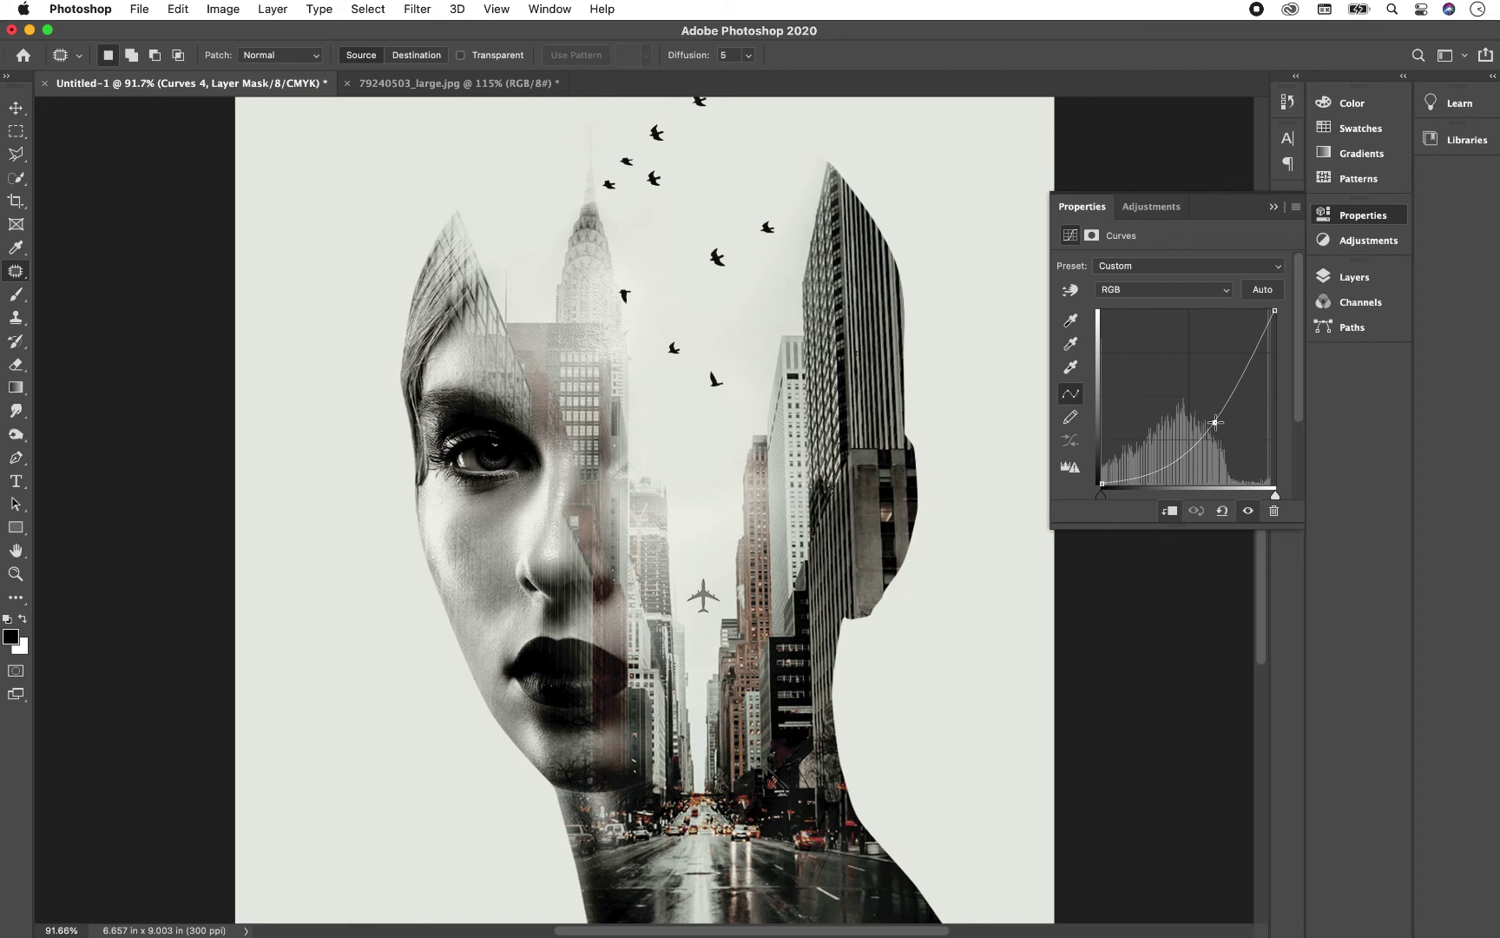
{"action": "left_click_drag", "start_coordinate": [1216, 422], "coordinate": [1218, 426]}
{"action": "left_click", "coordinate": [1276, 207]}
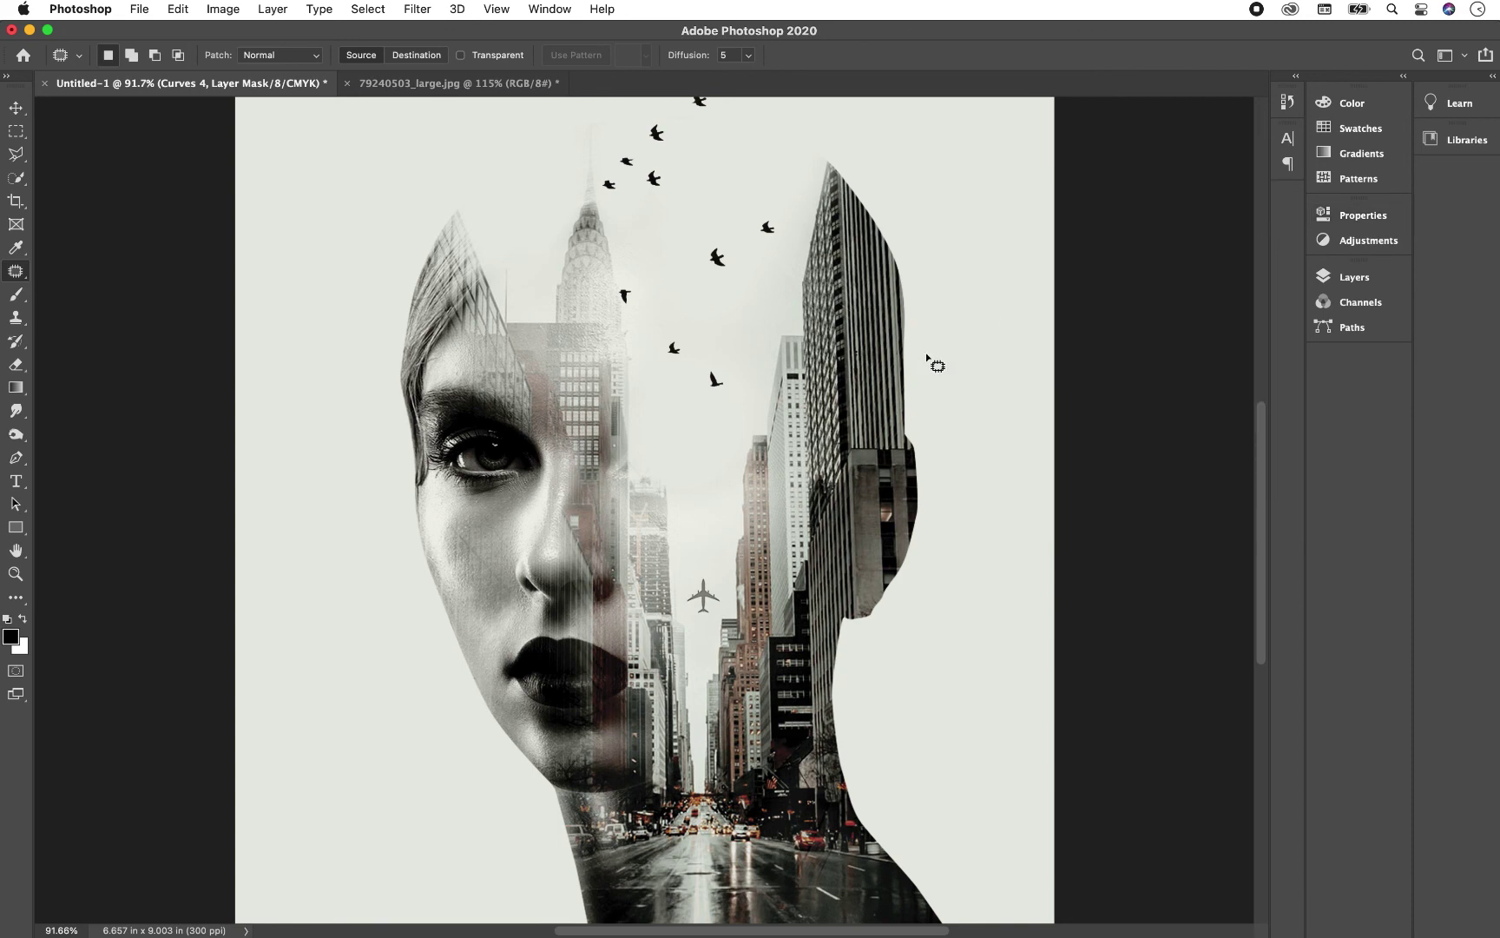
Step: Duplicate all layers from Hue/Saturation 1 down to Color Fill 1 into a new document named o1
{"action": "scroll", "coordinate": [928, 356], "scroll_direction": "down", "scroll_amount": 5}
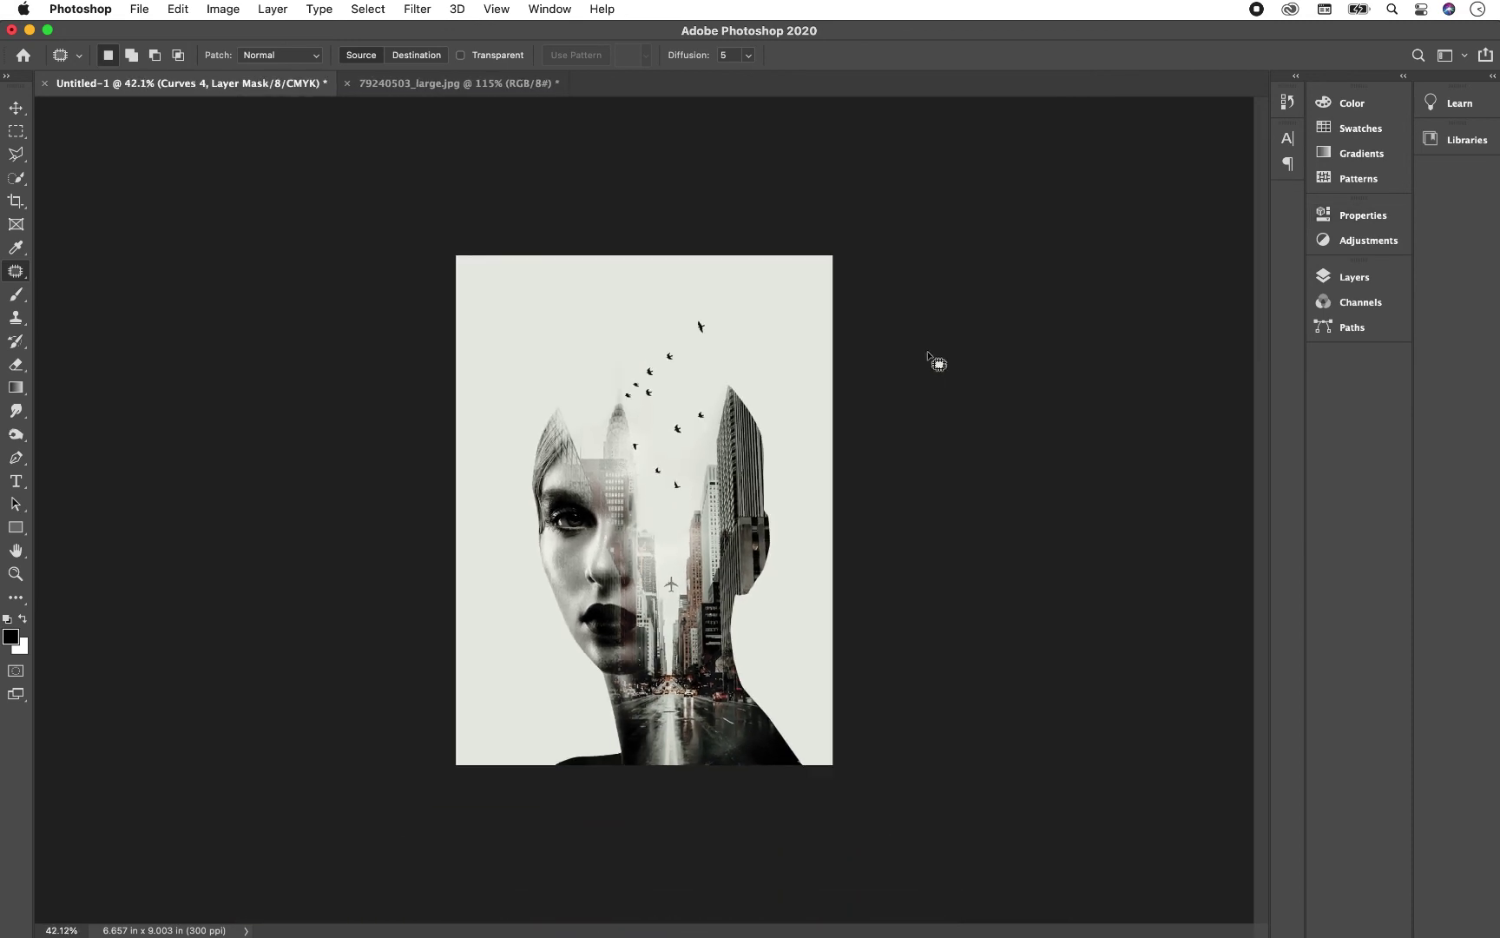
{"action": "scroll", "coordinate": [927, 353], "scroll_direction": "up", "scroll_amount": 1}
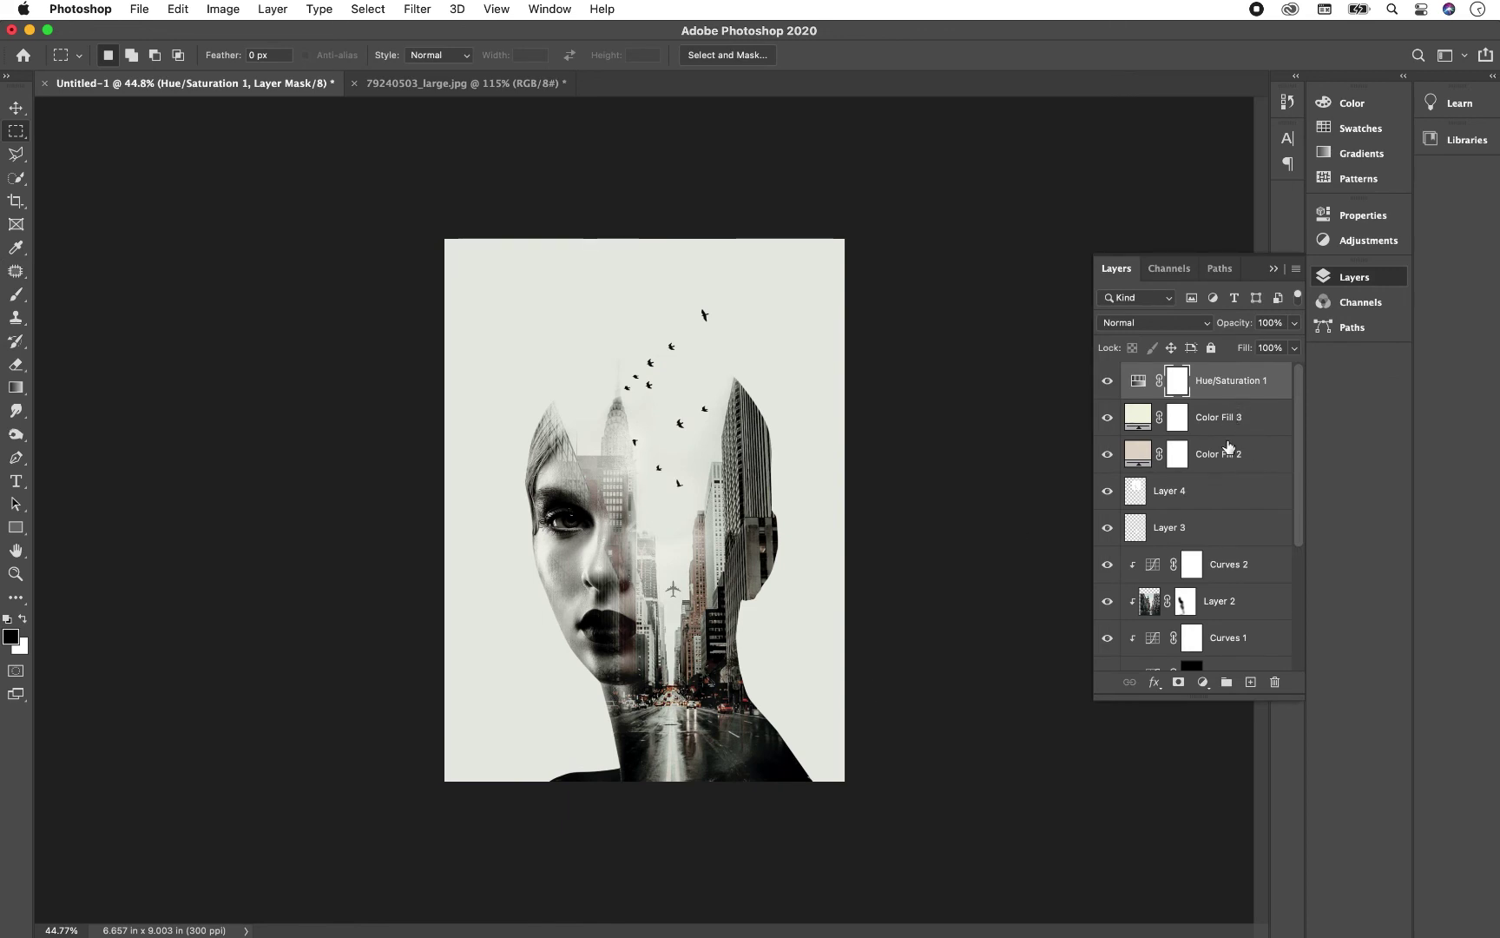
{"action": "scroll", "coordinate": [1233, 416], "scroll_direction": "down", "scroll_amount": 5}
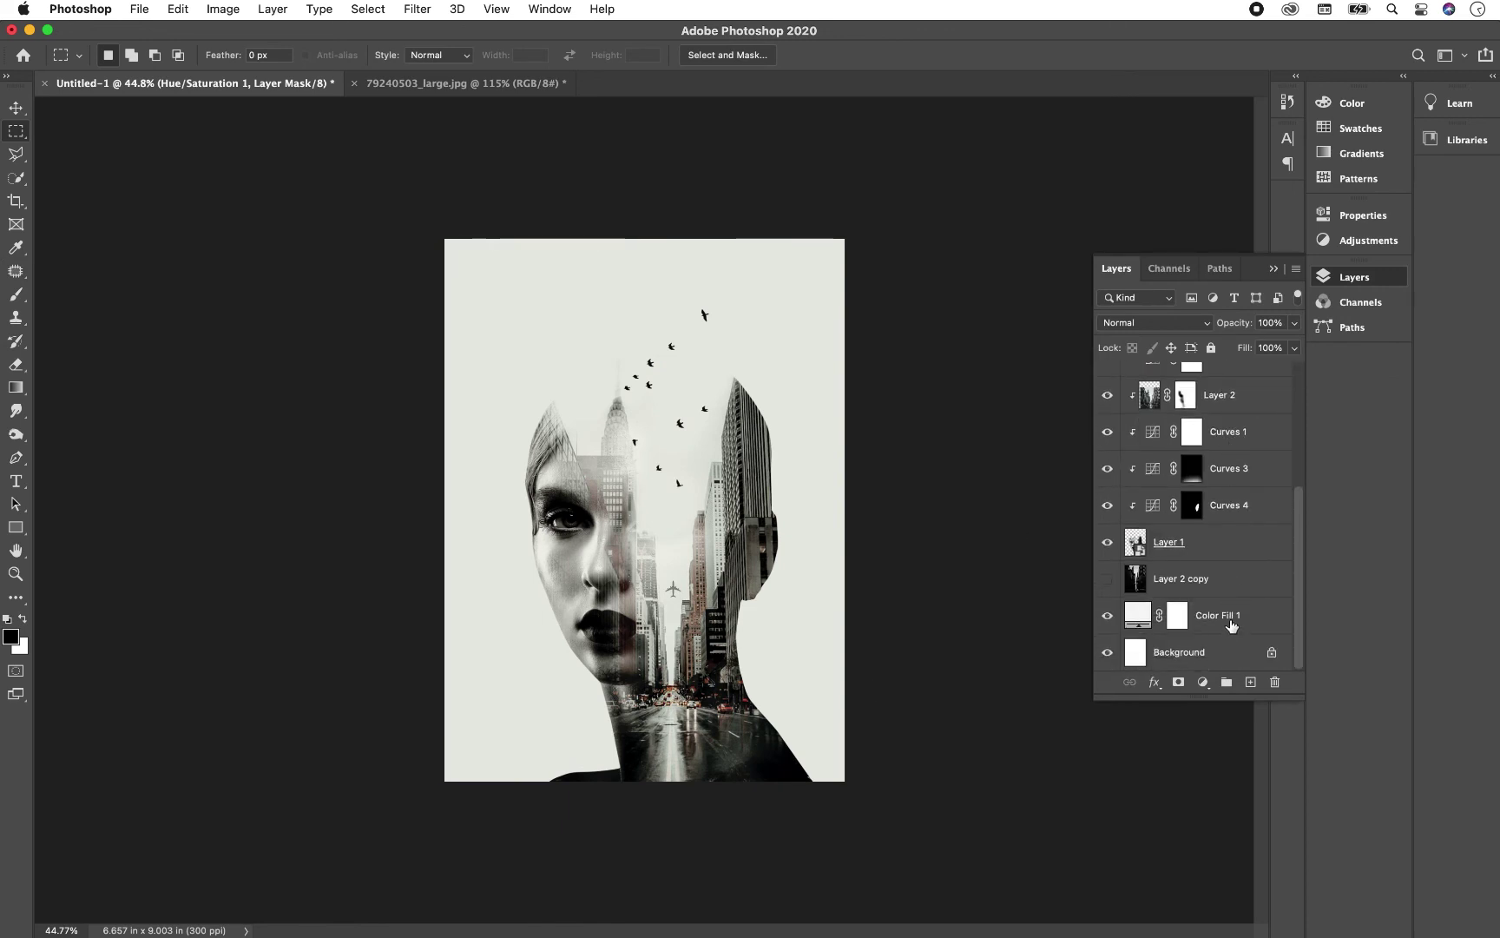
{"action": "left_click", "coordinate": [1231, 625], "text": "shift"}
{"action": "right_click", "coordinate": [1231, 625]}
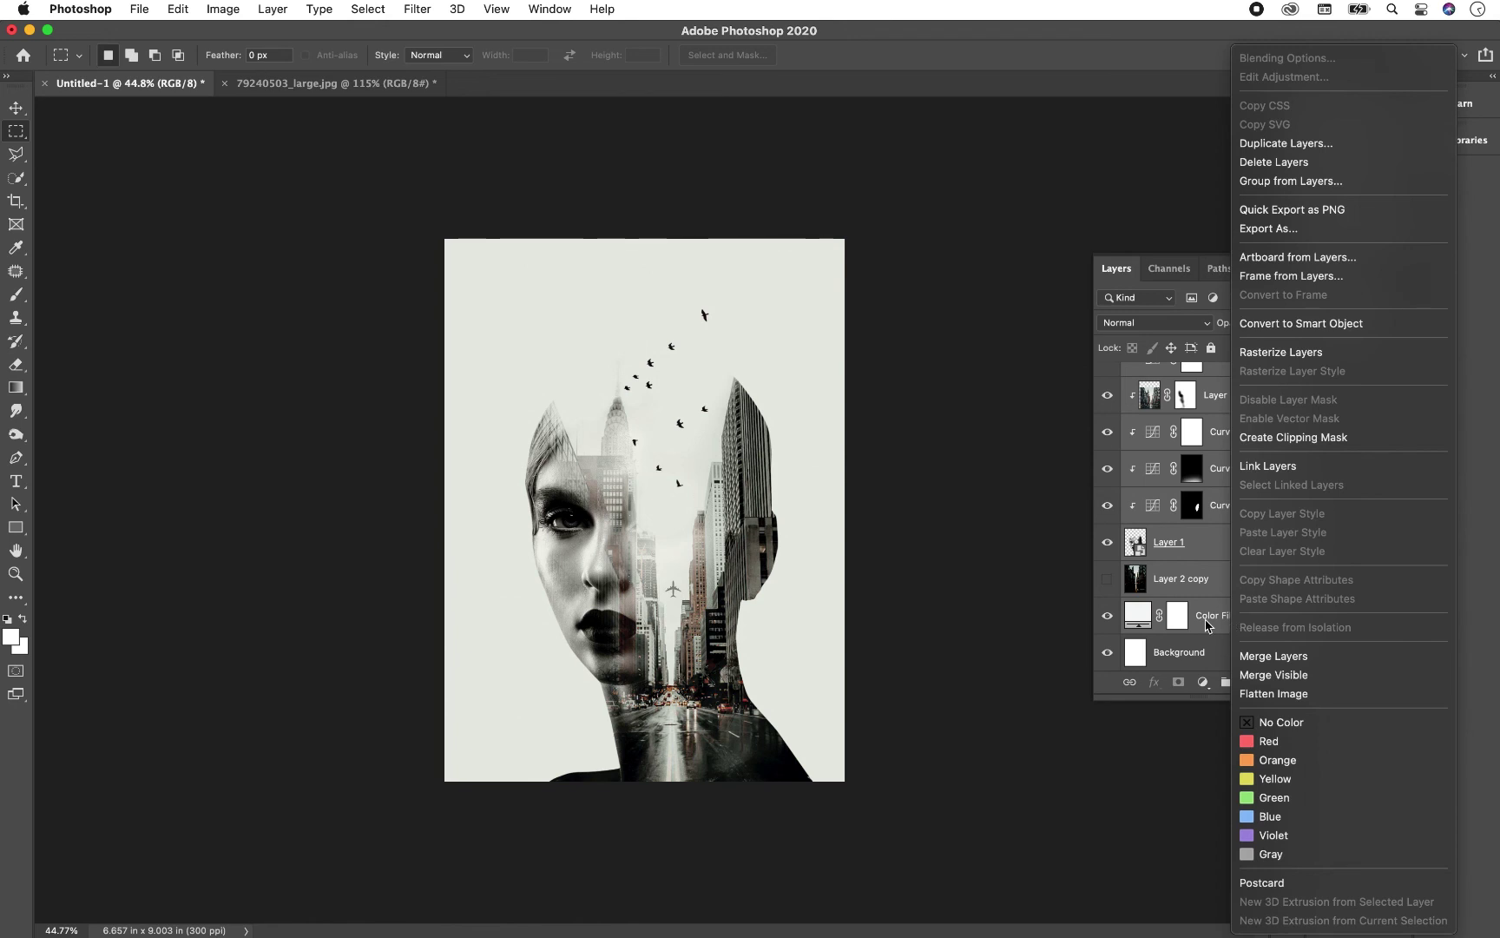
{"action": "left_click", "coordinate": [1285, 146]}
{"action": "left_click", "coordinate": [663, 493]}
{"action": "left_click", "coordinate": [669, 526]}
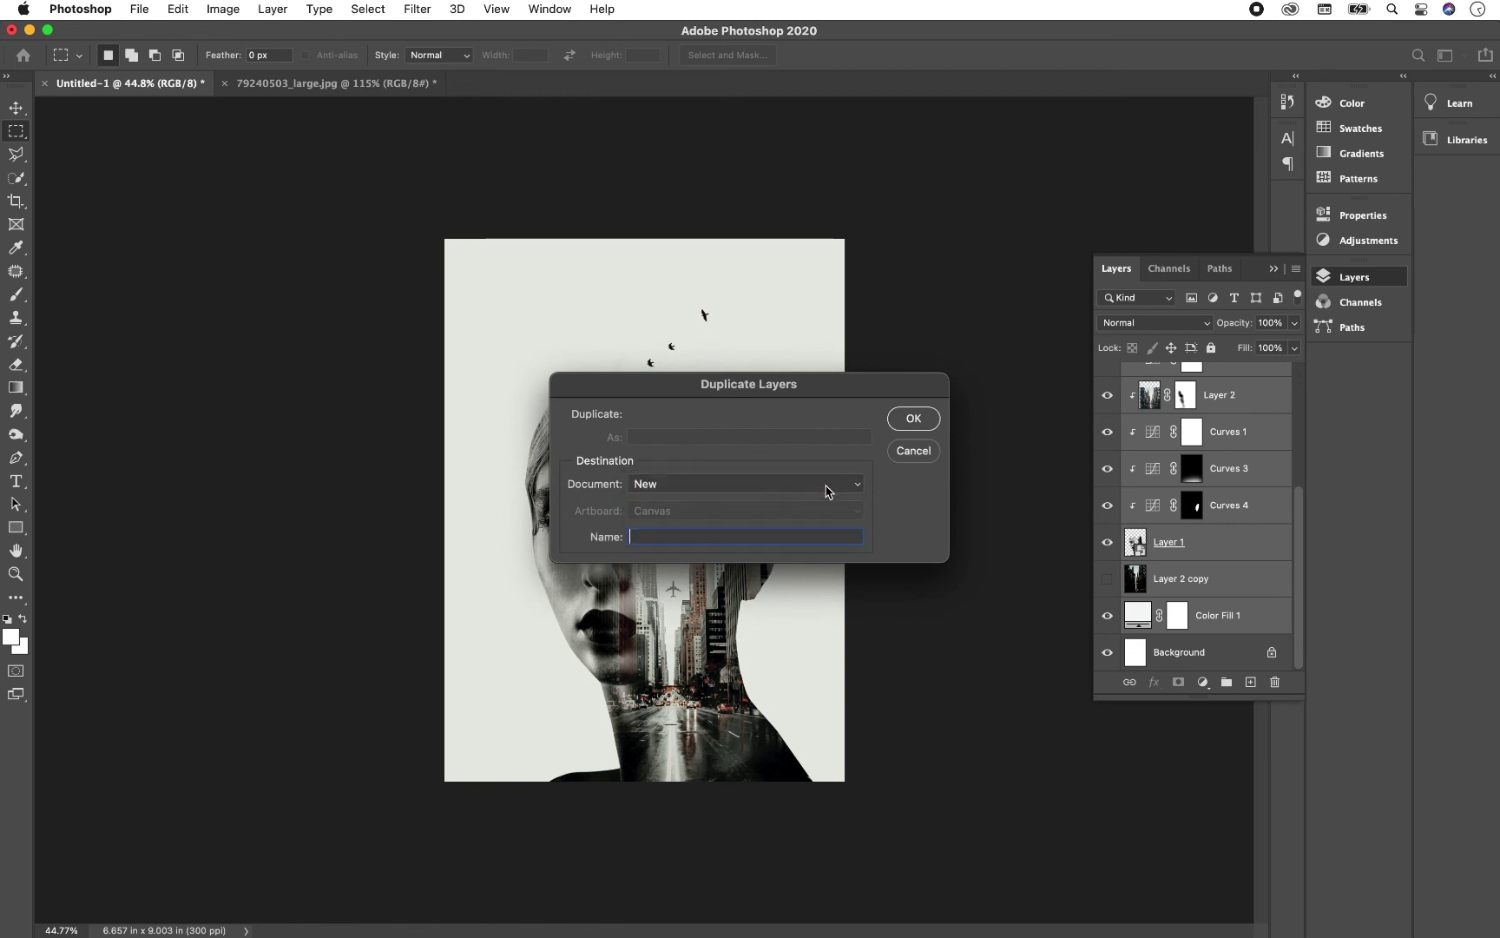
{"action": "left_click", "coordinate": [913, 418]}
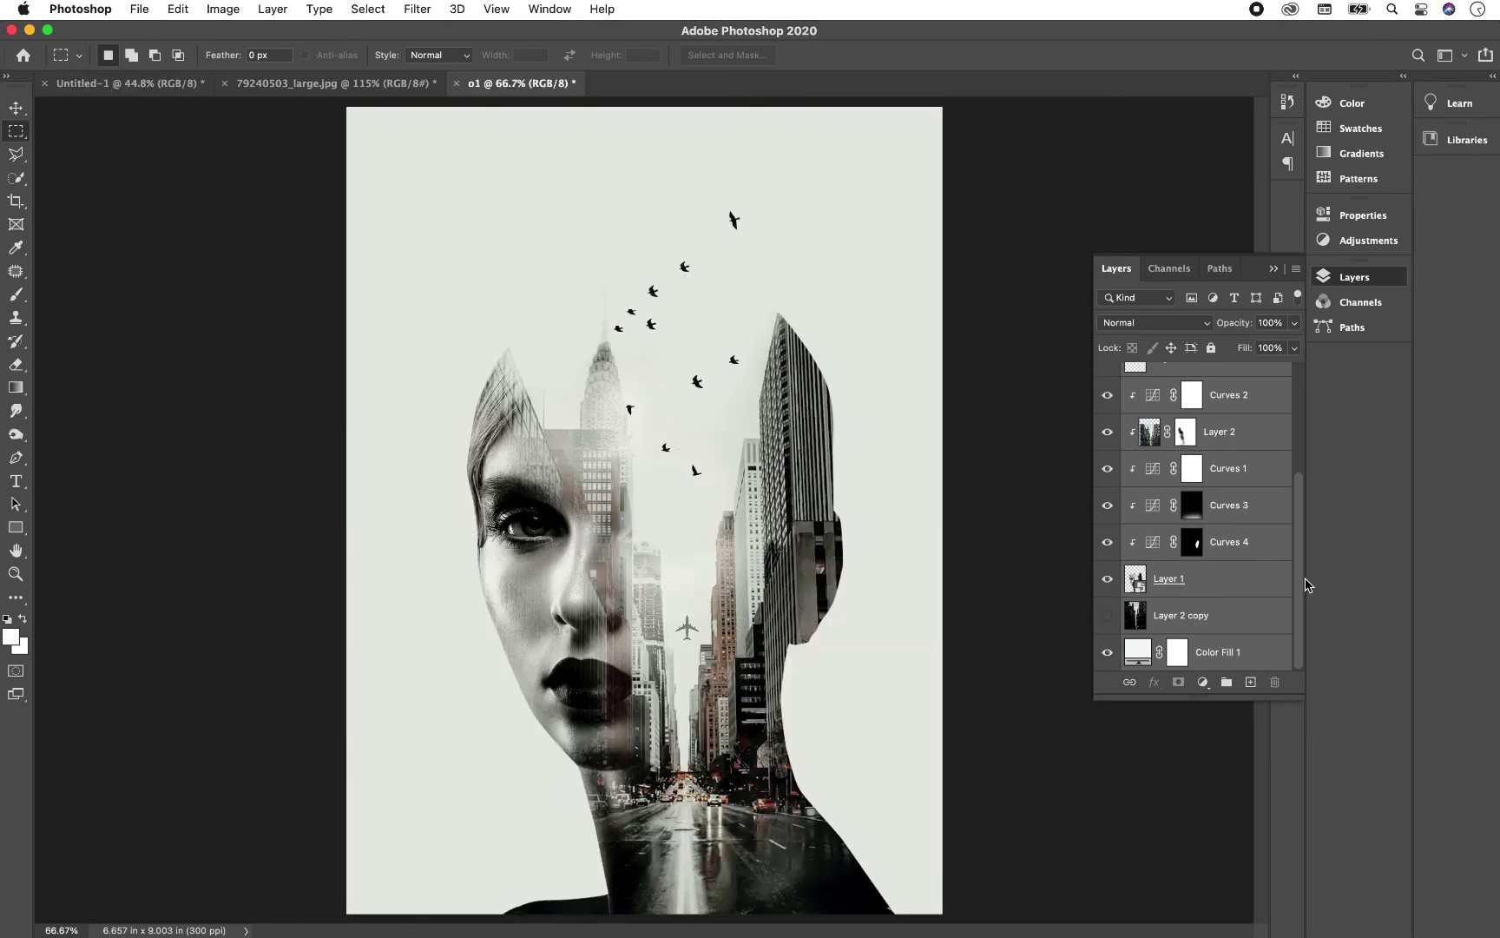
Step: Merge all the selected layers of the o1 document into a single layer
{"action": "scroll", "coordinate": [1302, 566], "scroll_direction": "up", "scroll_amount": 3}
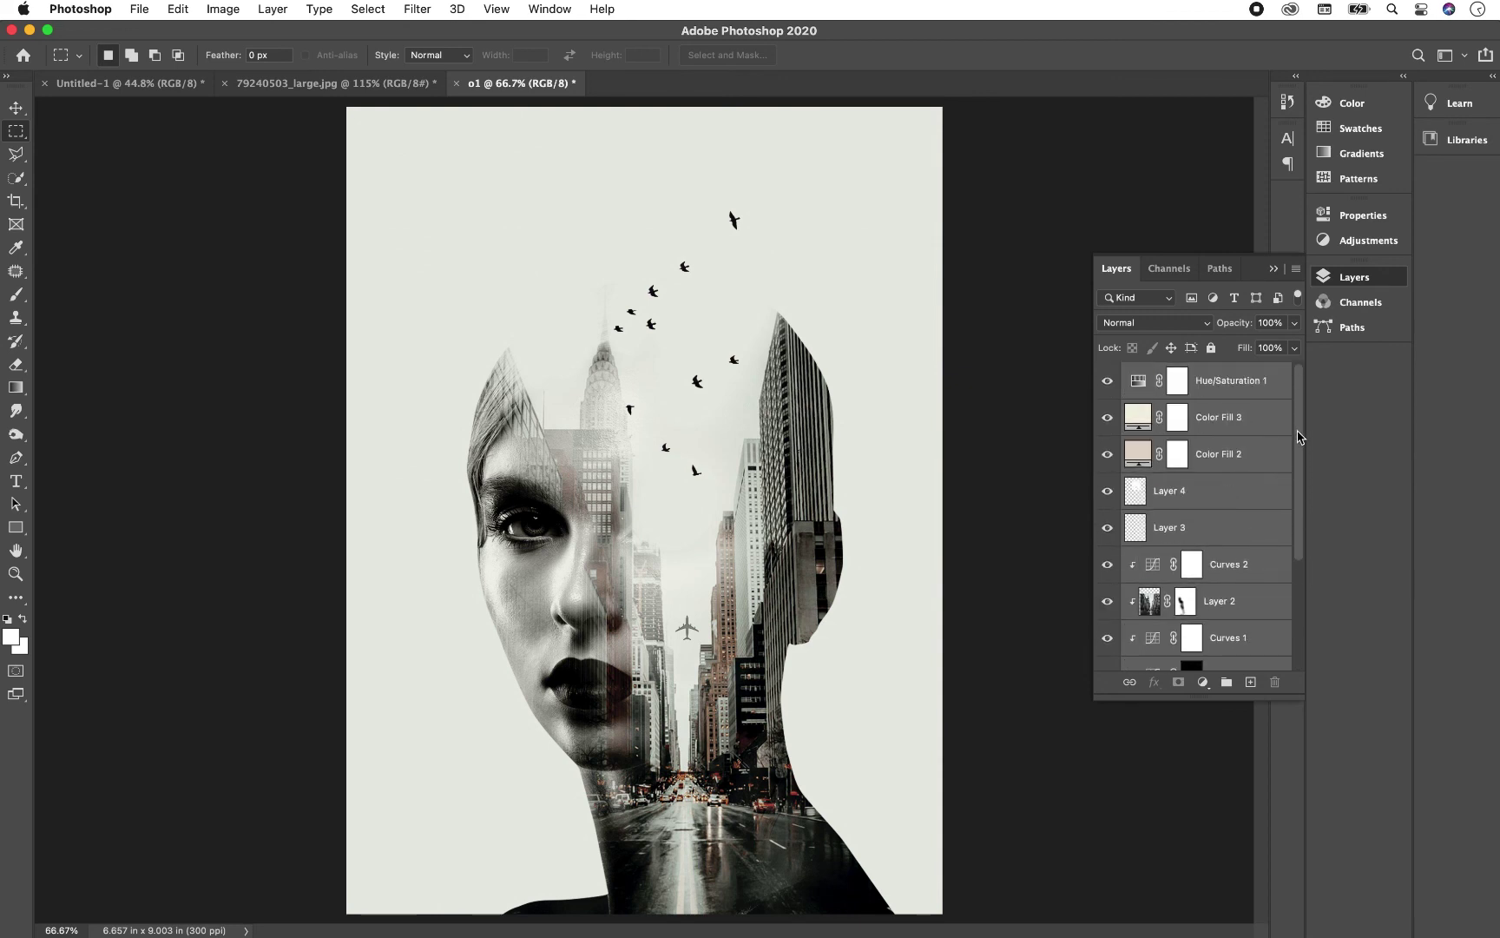
{"action": "left_click_drag", "start_coordinate": [1297, 510], "coordinate": [1293, 660]}
{"action": "scroll", "coordinate": [854, 608], "scroll_direction": "down", "scroll_amount": 3}
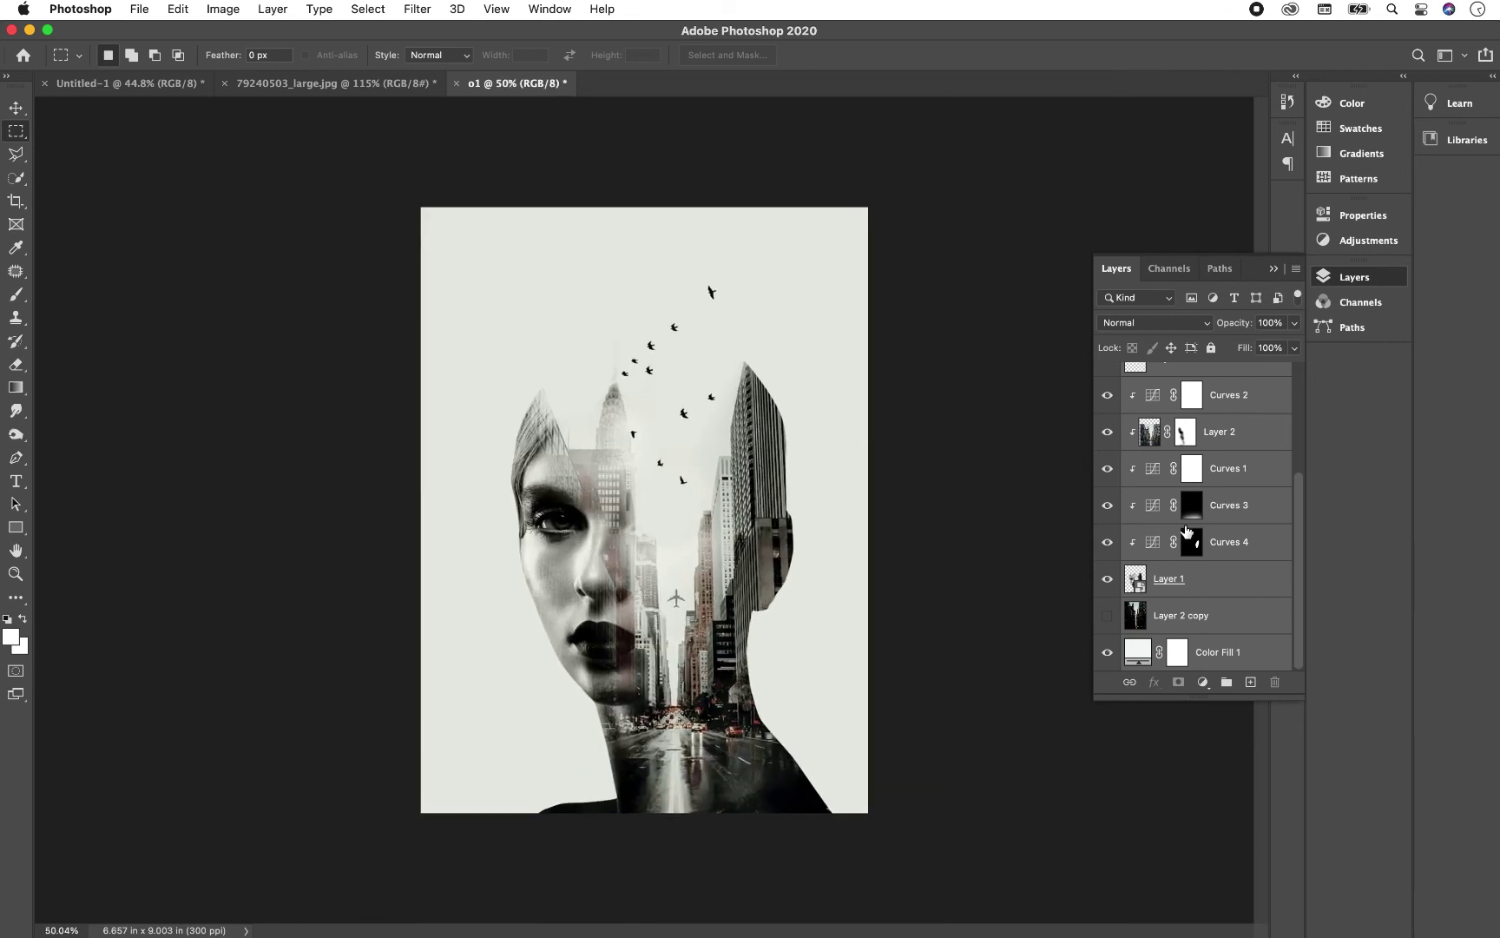
{"action": "key", "text": "super+e"}
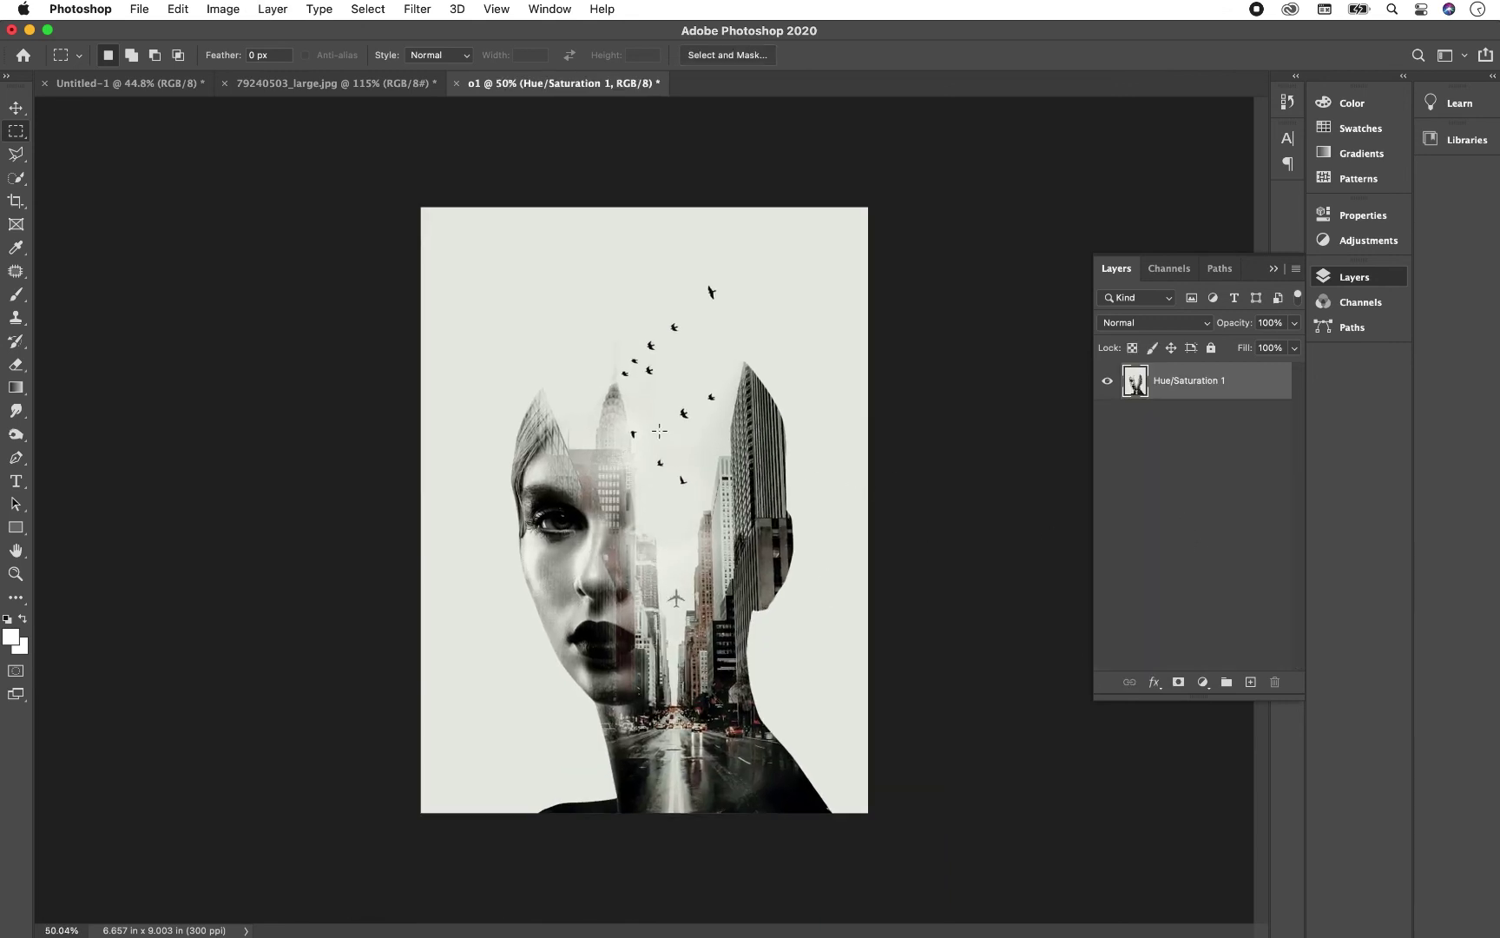
Step: Apply the Camera Raw filter to the merged Hue/Saturation 1 layer using the HDR preset from Favorites
{"action": "left_click", "coordinate": [417, 9]}
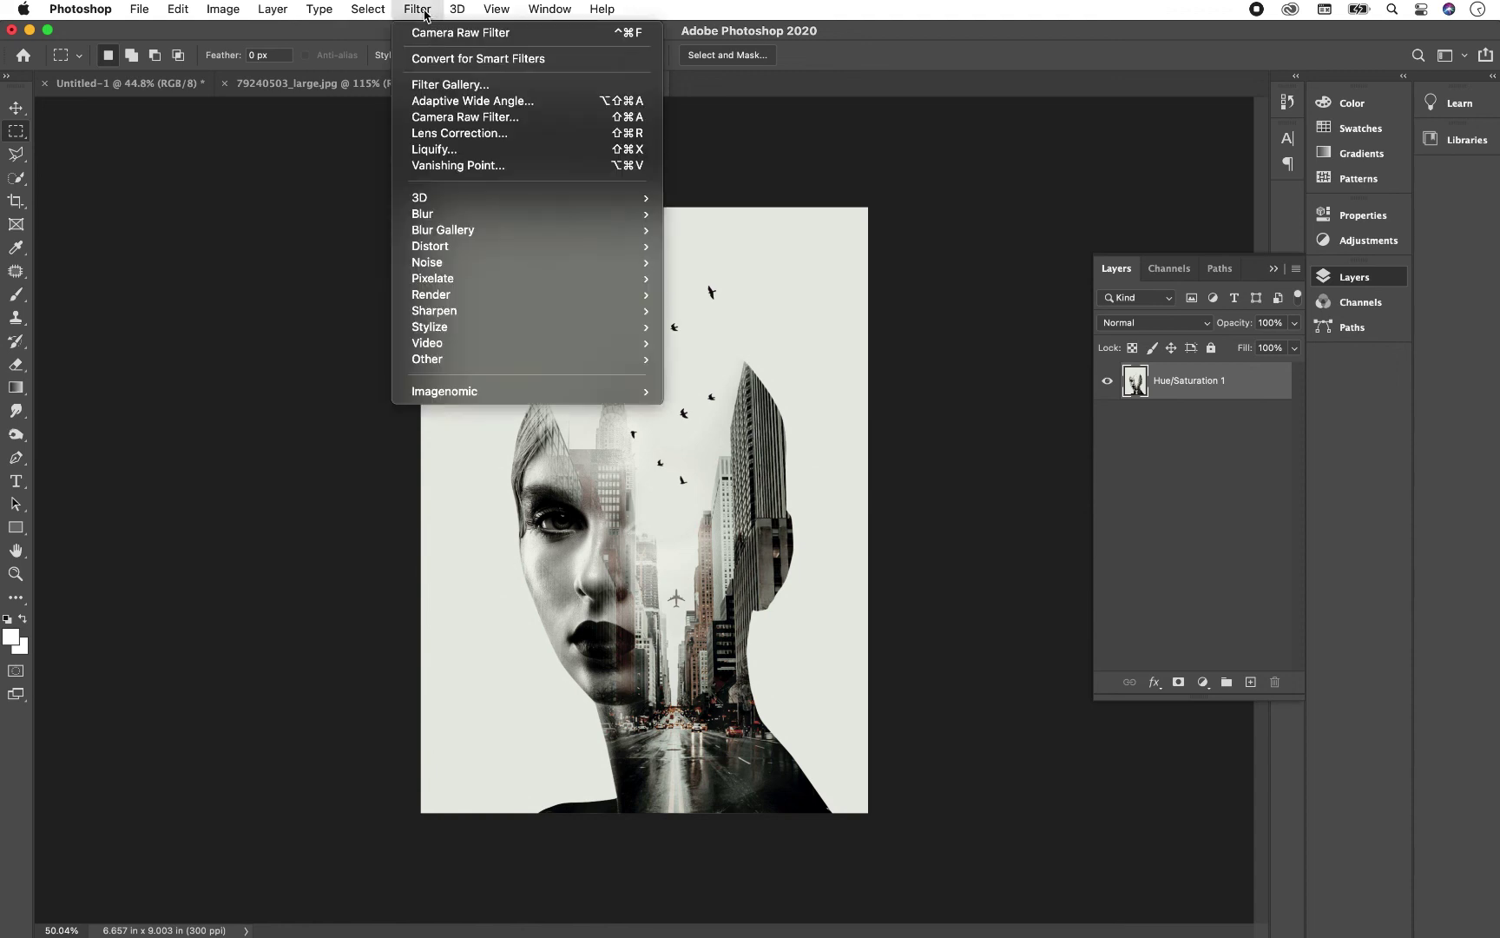
{"action": "left_click", "coordinate": [440, 33]}
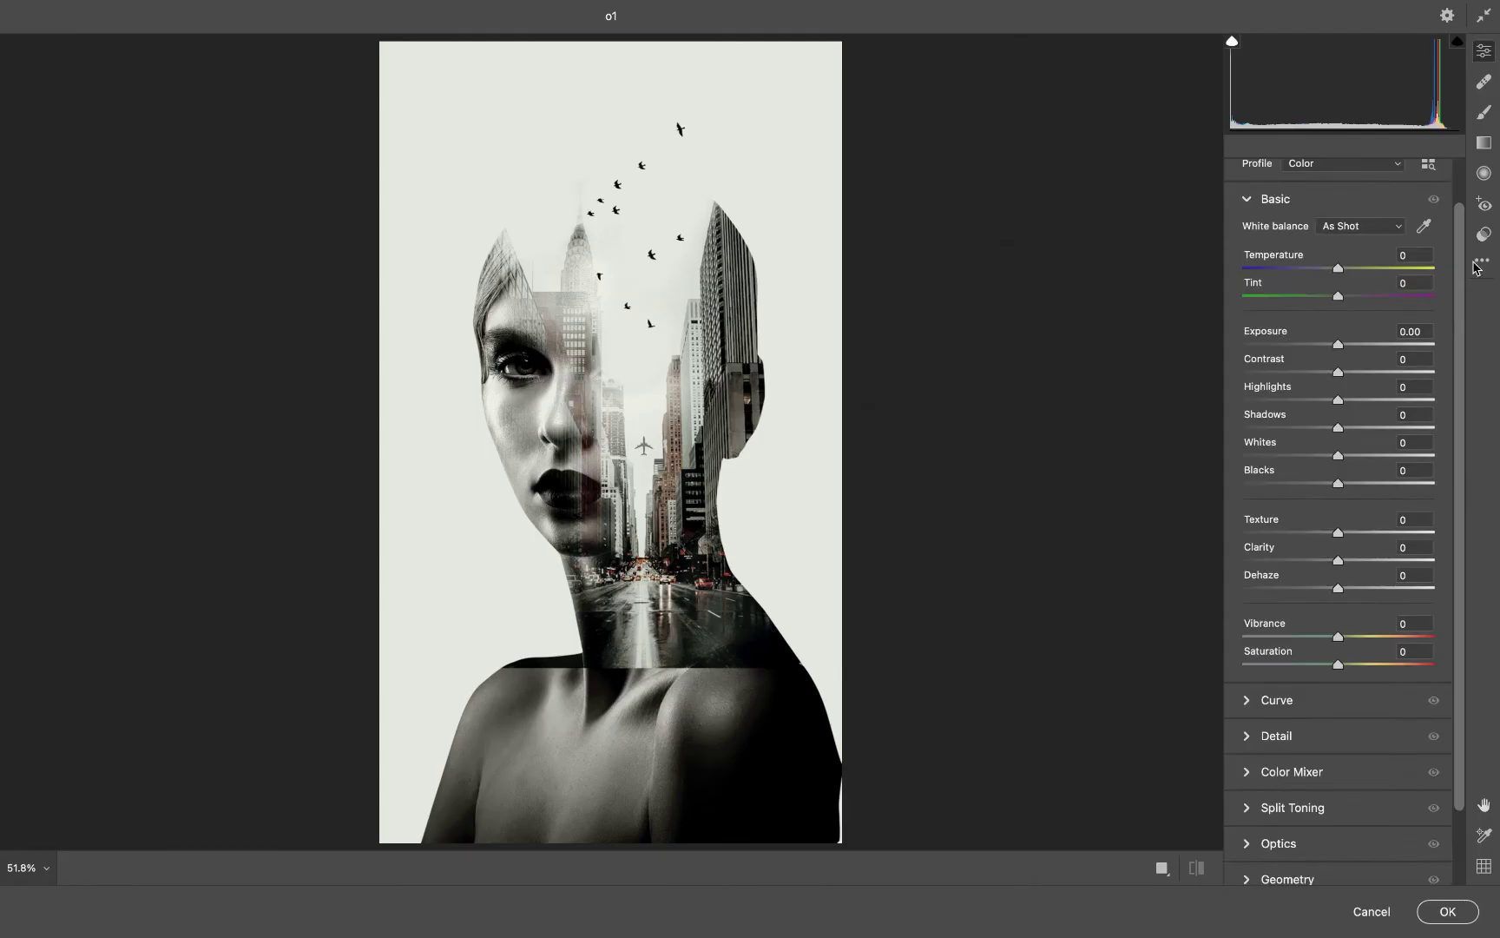
{"action": "left_click", "coordinate": [1484, 234]}
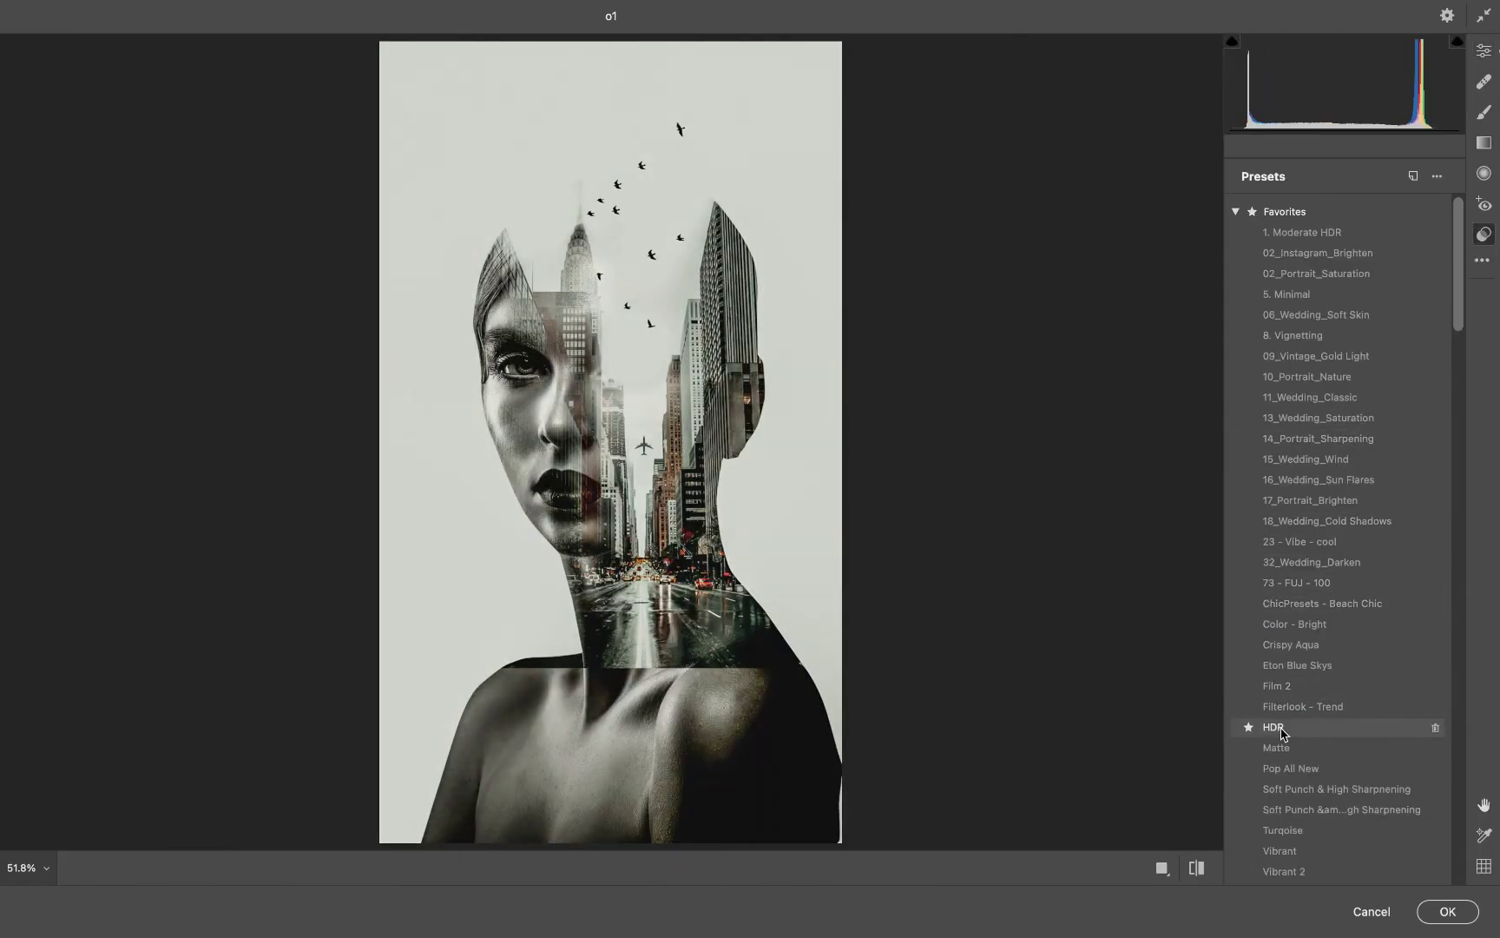
{"action": "left_click", "coordinate": [1279, 729]}
{"action": "left_click", "coordinate": [1484, 51]}
{"action": "key", "text": "Return"}
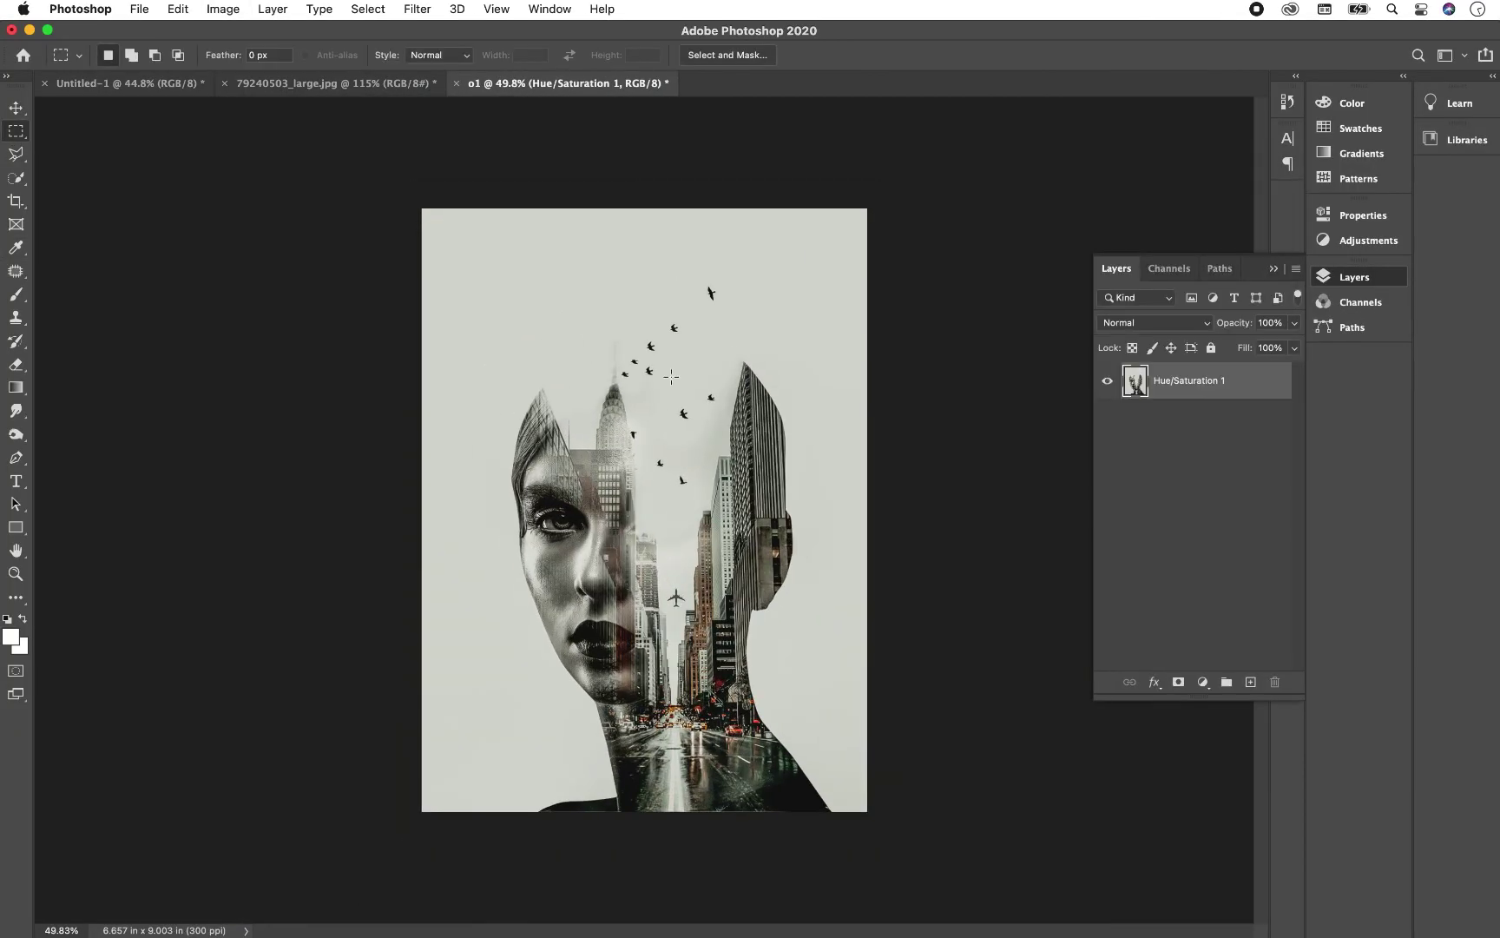
Step: Copy a rectangle slightly inside the canvas edges to a new layer and fill the Hue/Saturation 1 layer with white as a border
{"action": "left_click_drag", "start_coordinate": [453, 242], "coordinate": [845, 790]}
{"action": "key", "text": "super+j"}
{"action": "left_click", "coordinate": [1177, 429]}
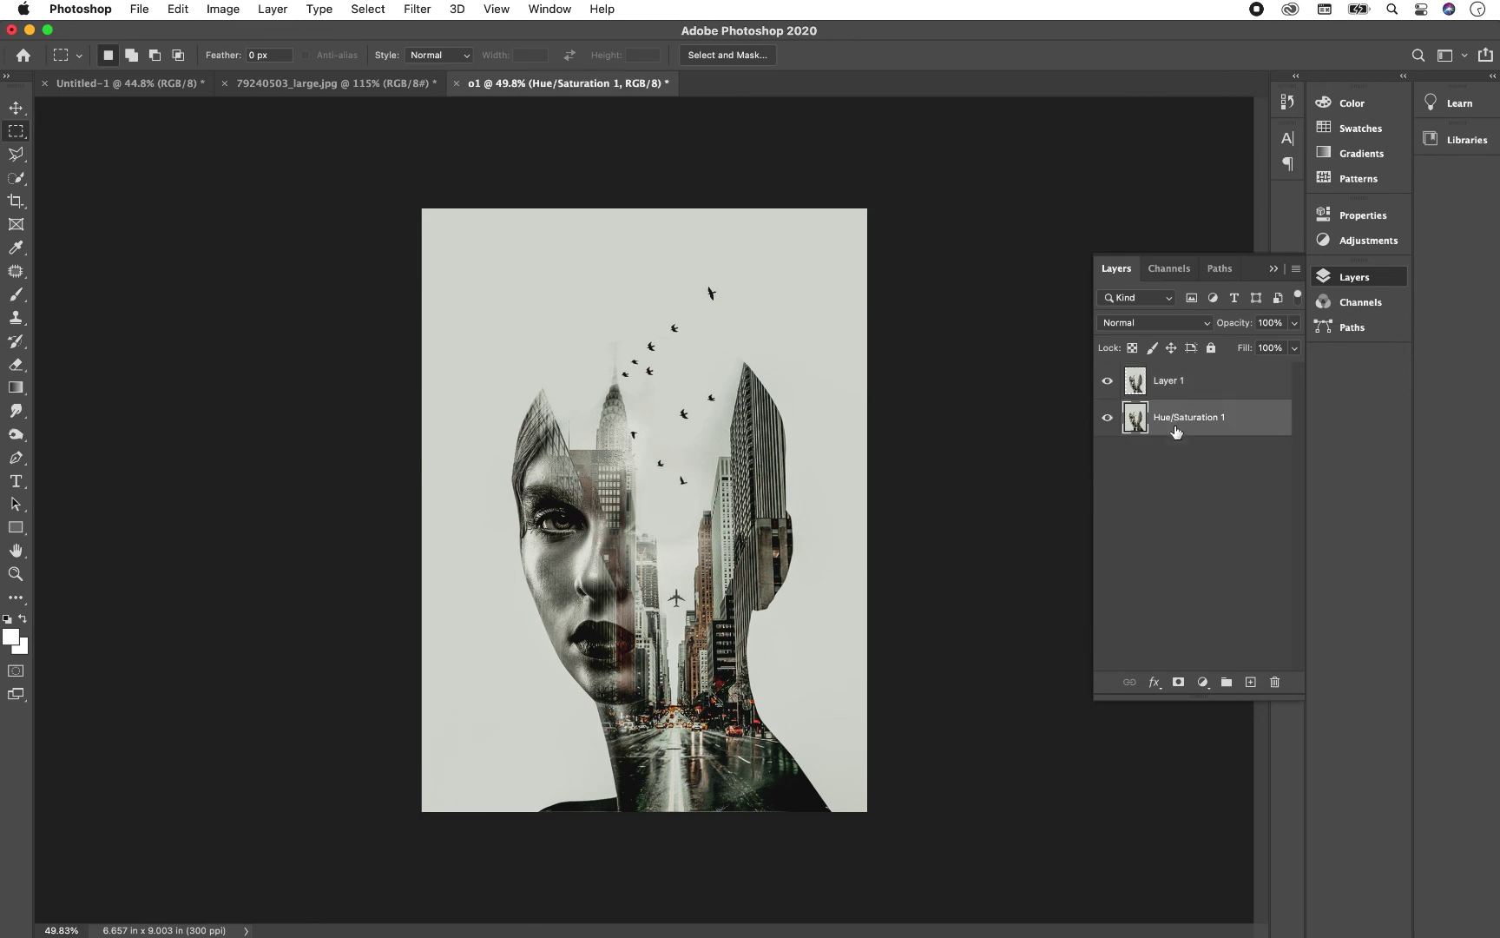
{"action": "key", "text": "alt+BackSpace"}
Step: Begin saving a copy of the o1 document and open the choice of file formats
{"action": "key", "text": "super+shift+s"}
{"action": "left_click", "coordinate": [825, 418]}
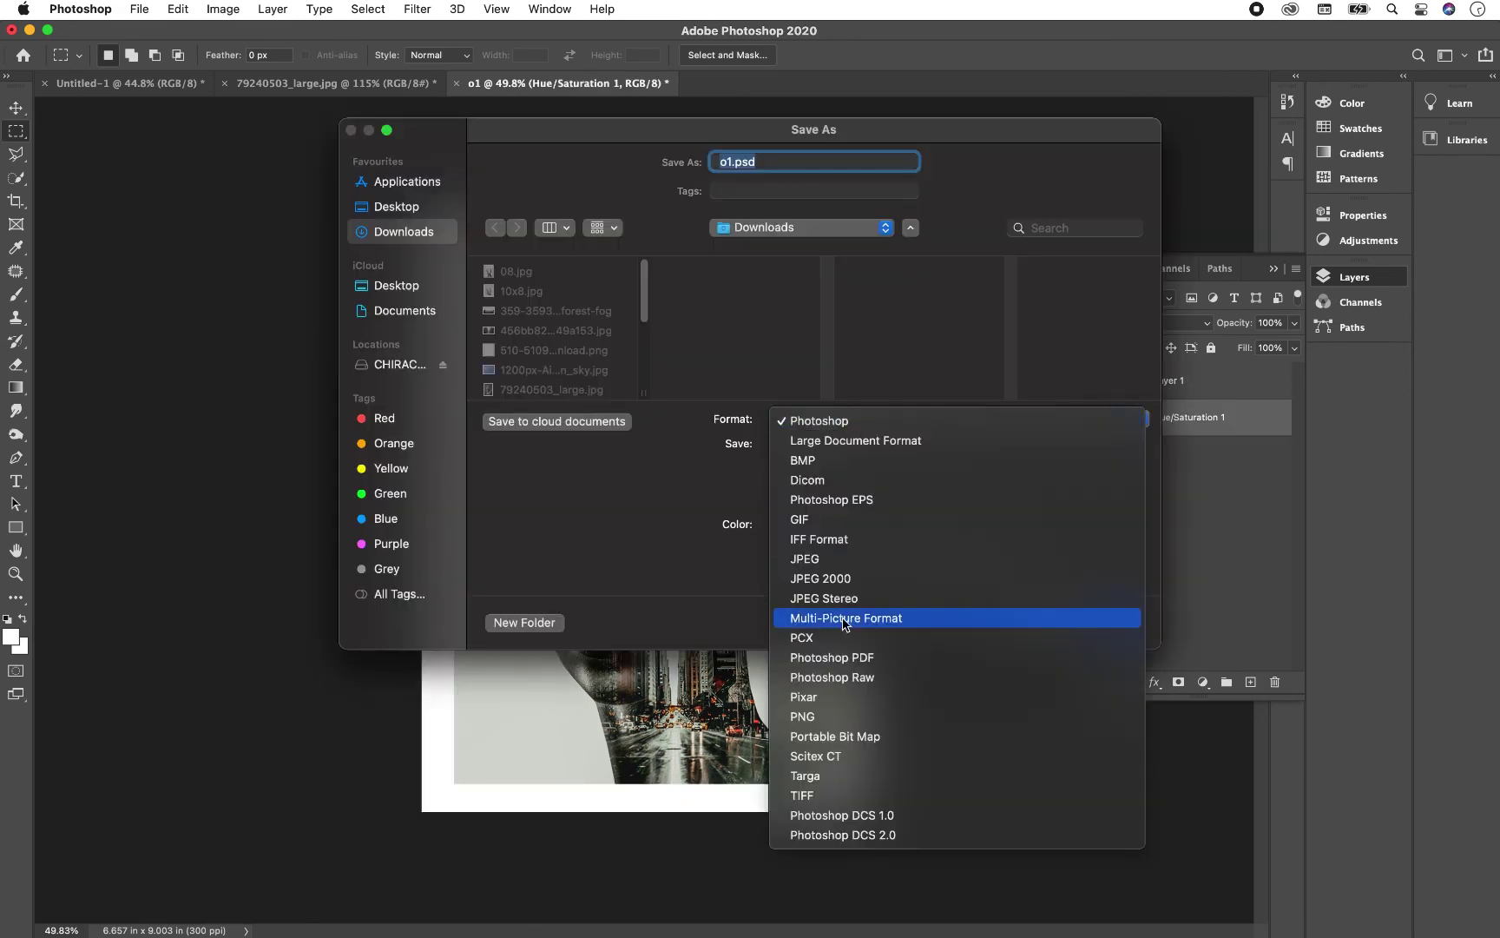